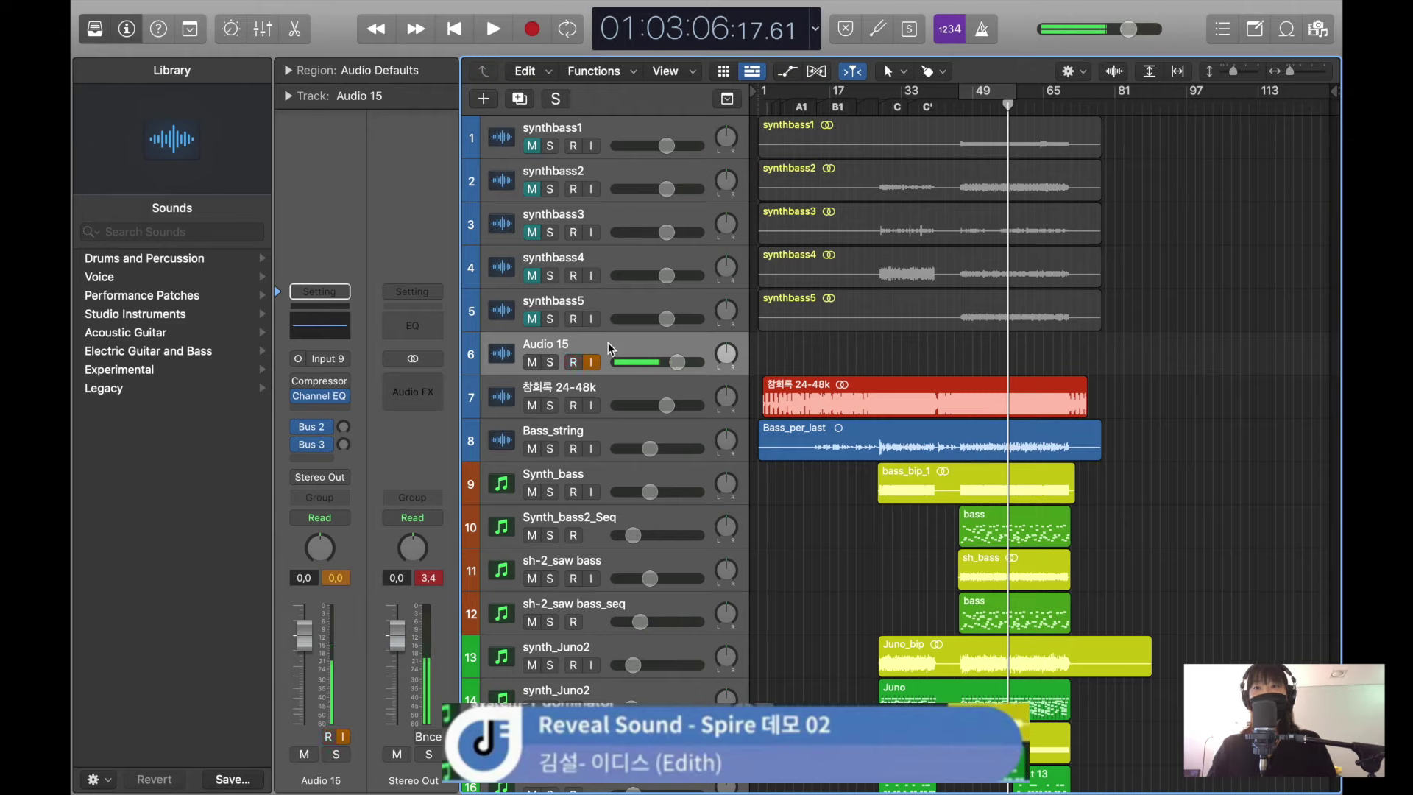
pyautogui.hotkey('alt', 'r')
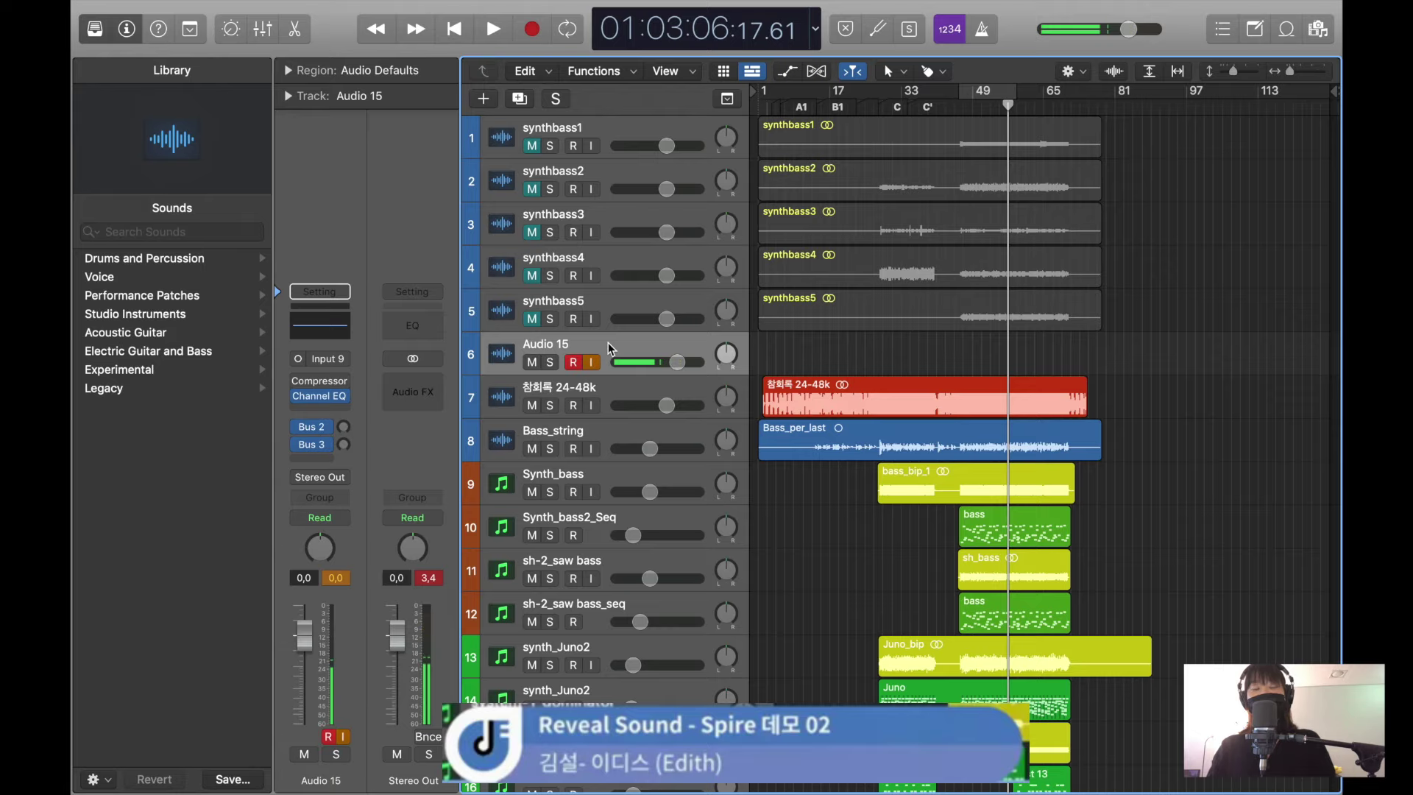
pyautogui.hotkey('alt', 'r')
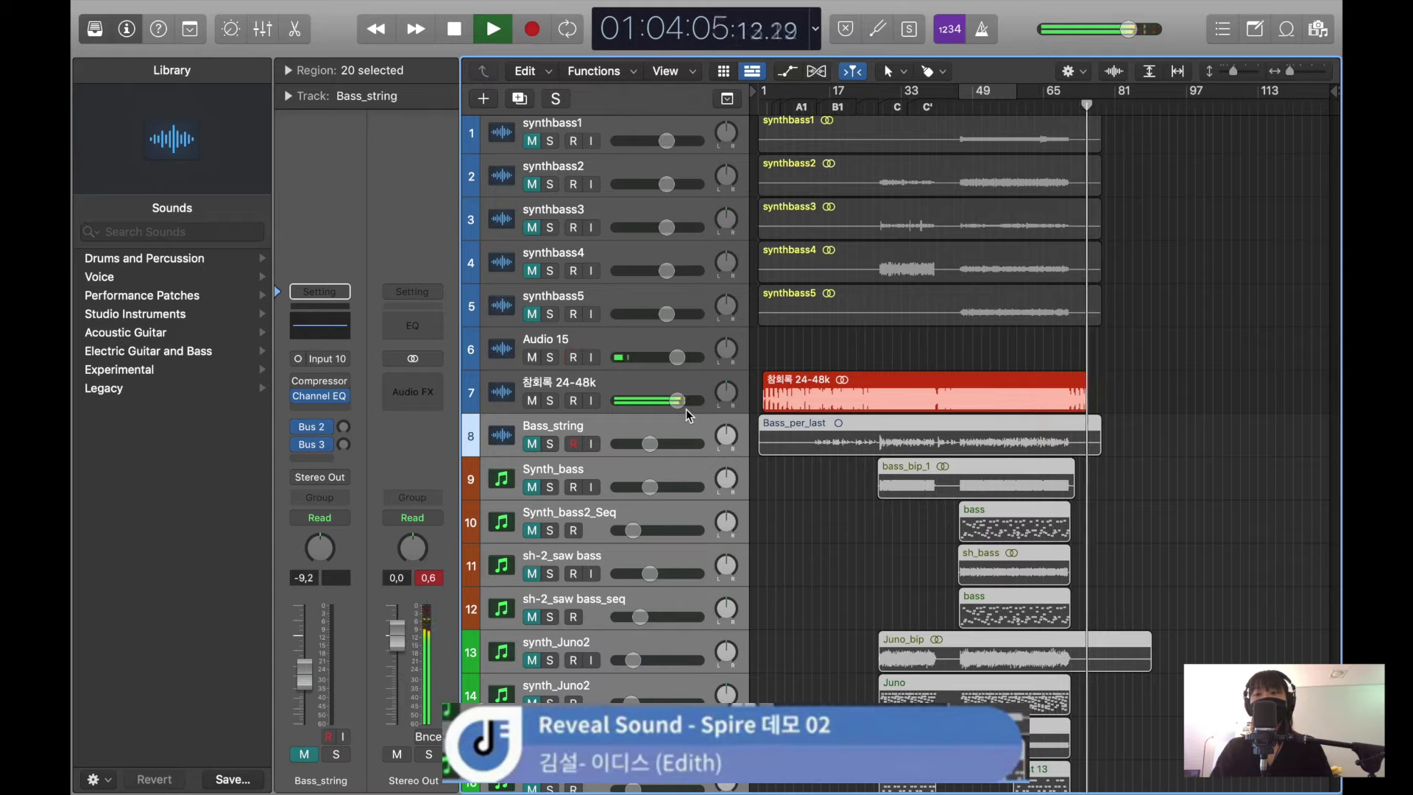
# - Stop playback and unmute the selected tracks from Bass_string downward
pyautogui.press('space')
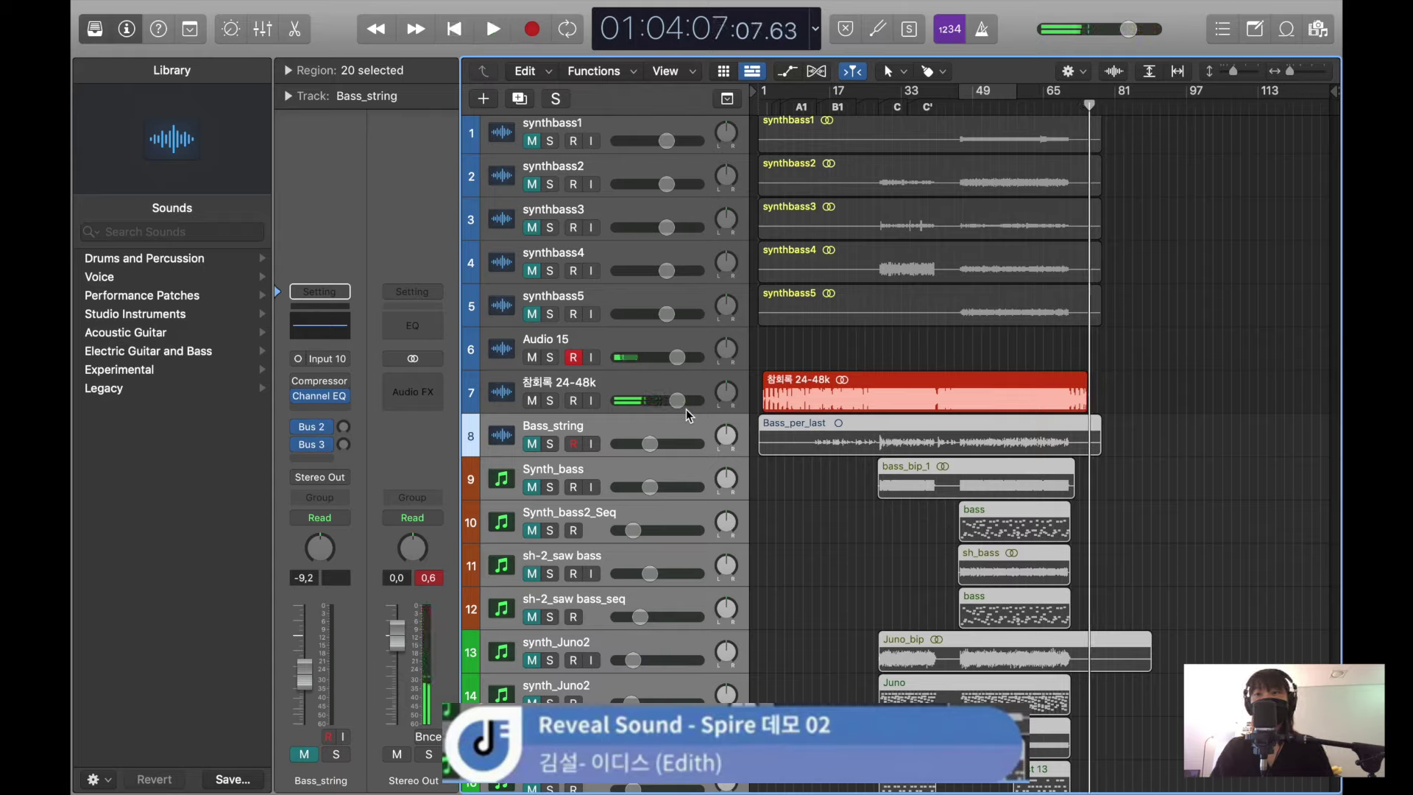
pyautogui.click(532, 444)
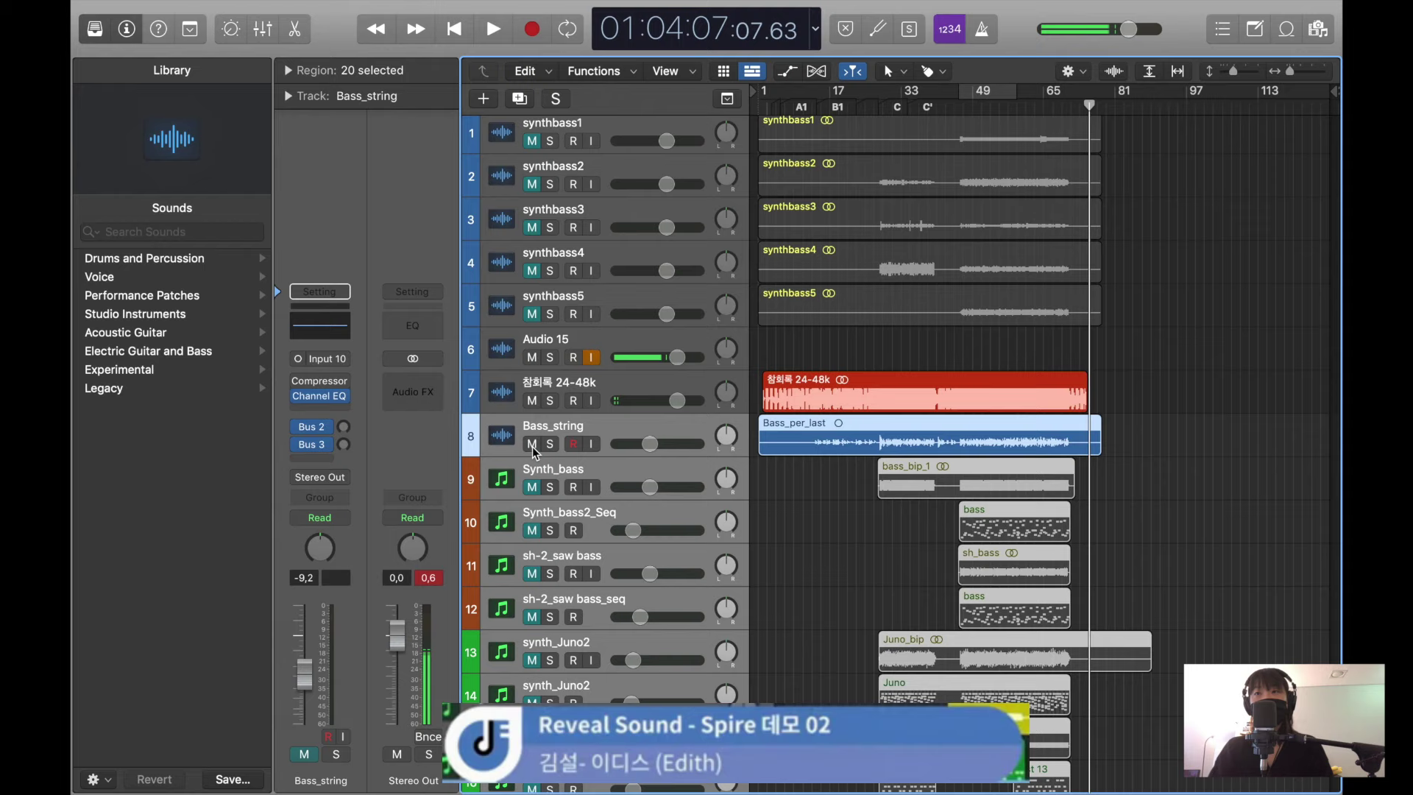
# - Move the 참회록 24-48k track above Audio 15 and mute it
pyautogui.moveTo(567, 388); pyautogui.dragTo(529, 359)
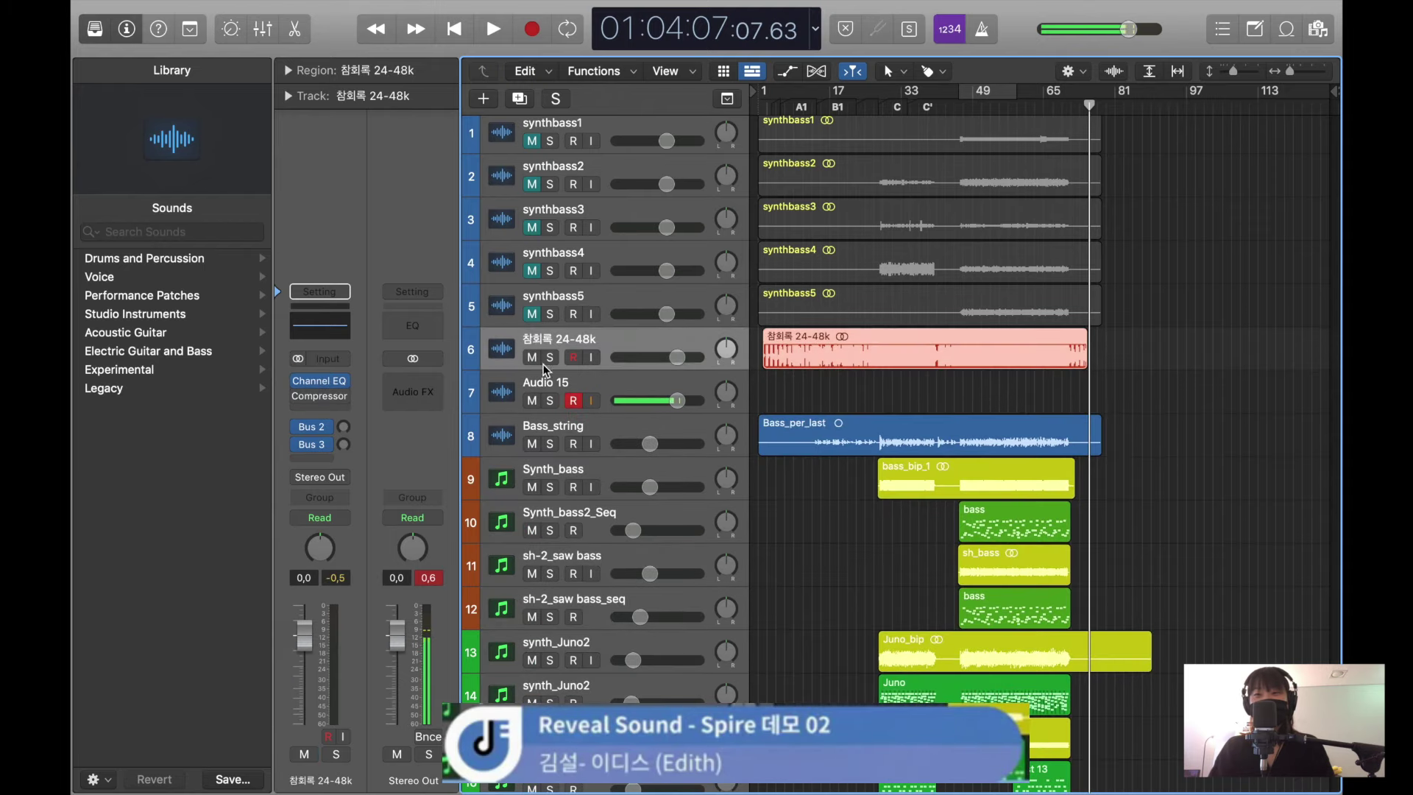
pyautogui.click(531, 358)
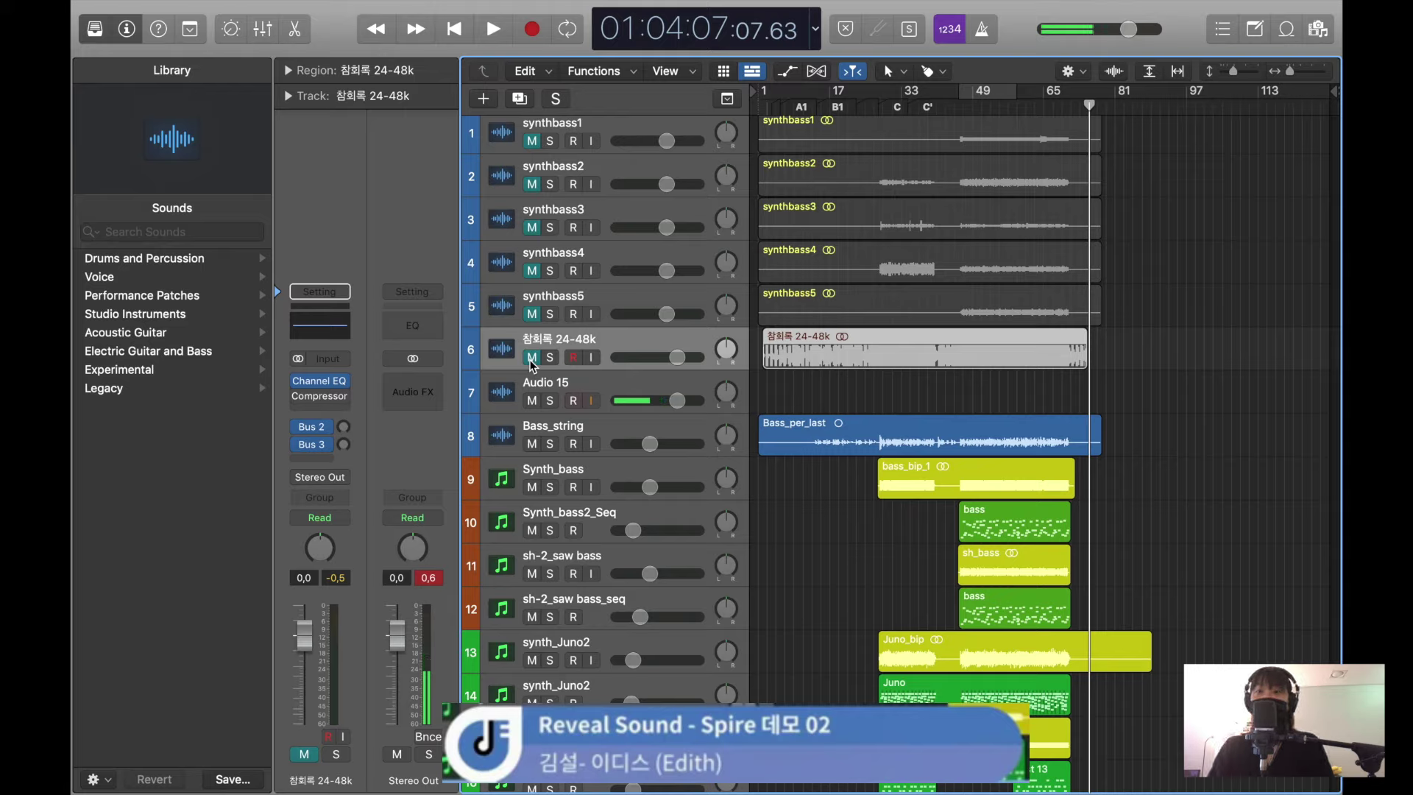
pyautogui.click(596, 427)
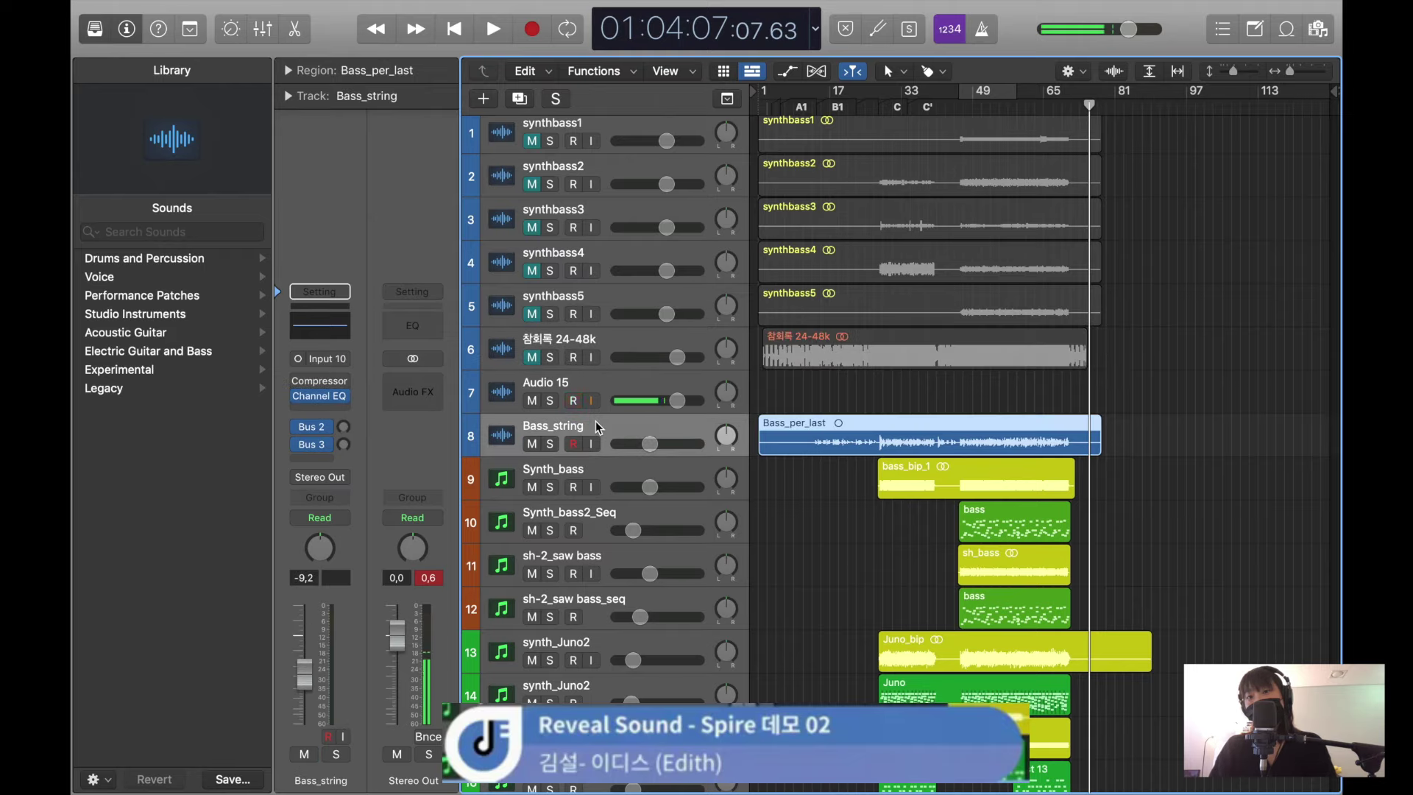
pyautogui.click(614, 377)
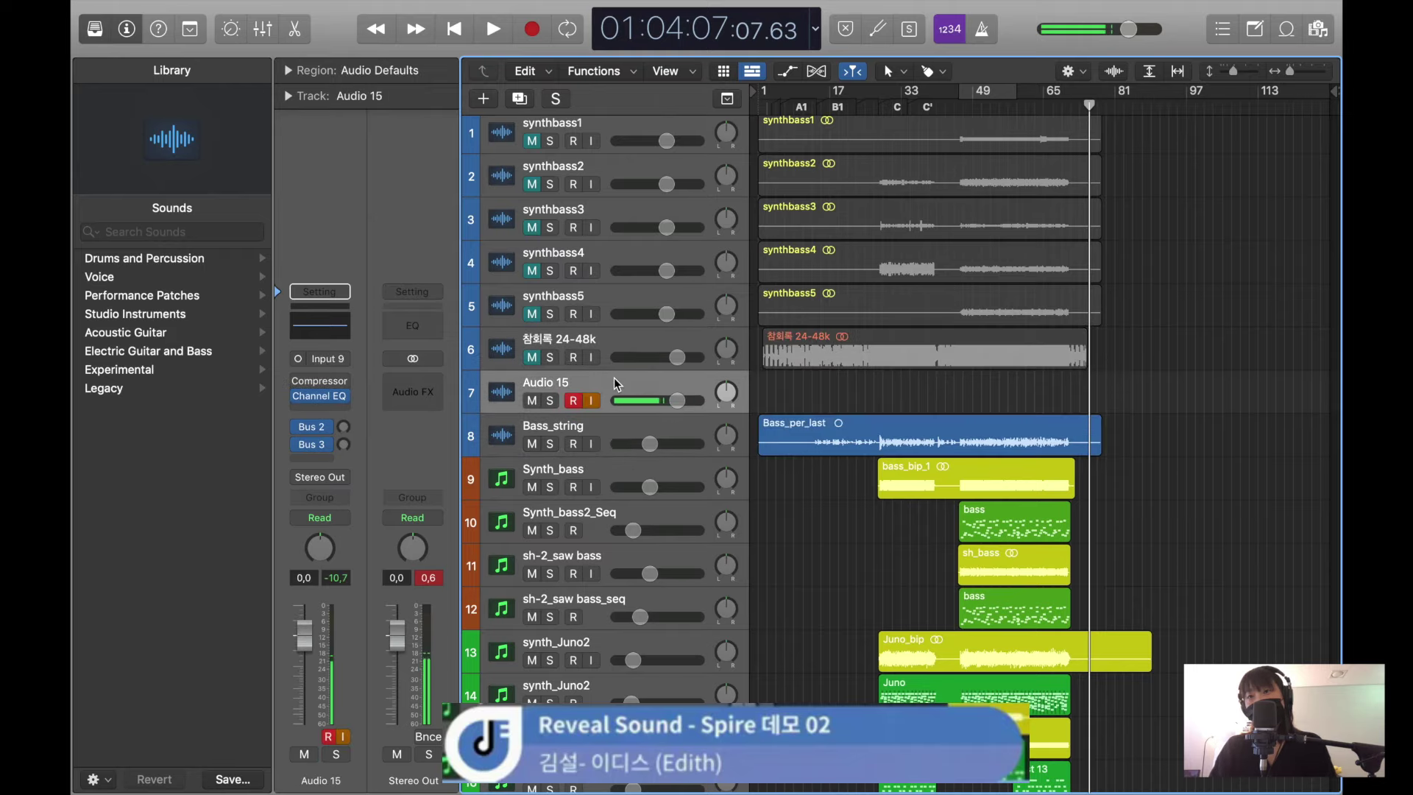
pyautogui.click(606, 430)
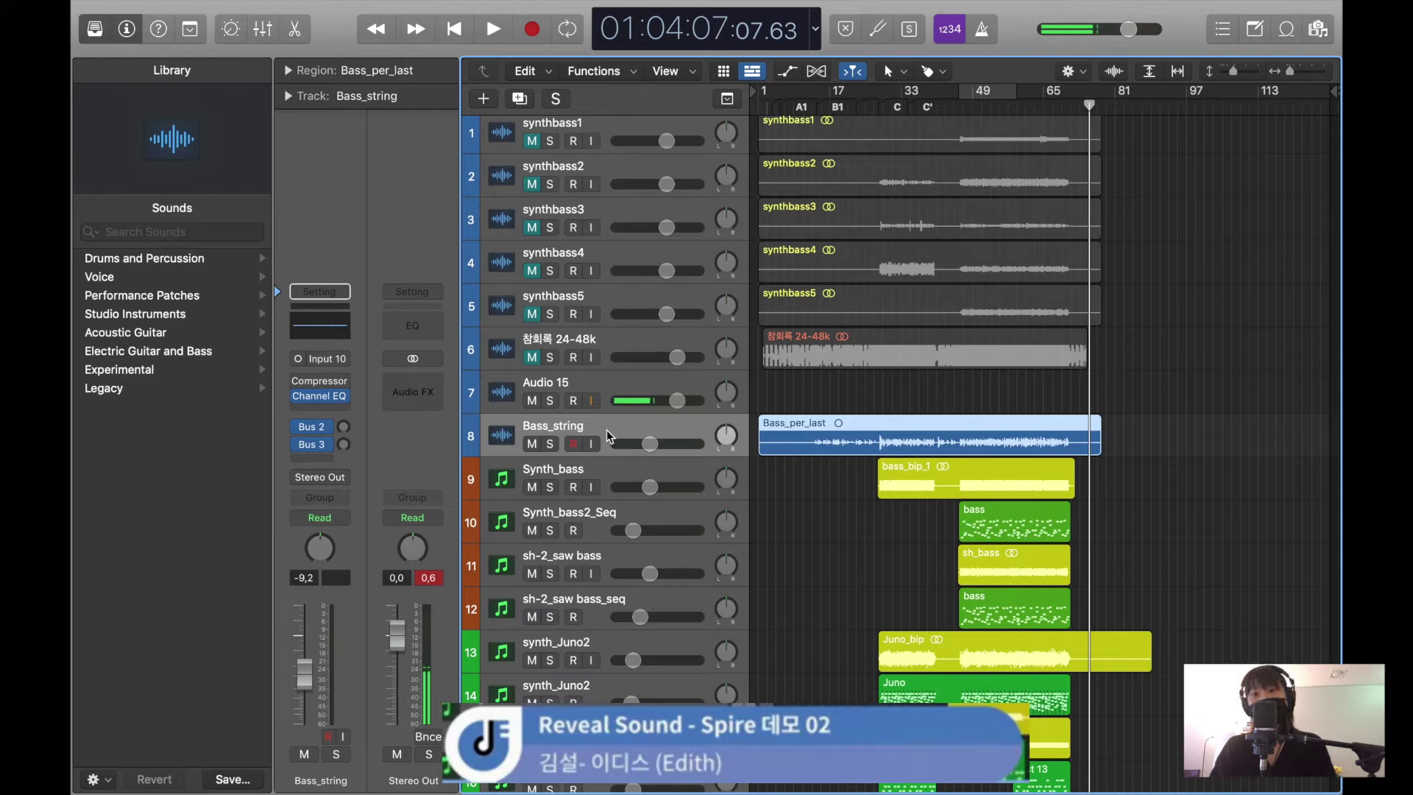
pyautogui.press('r')
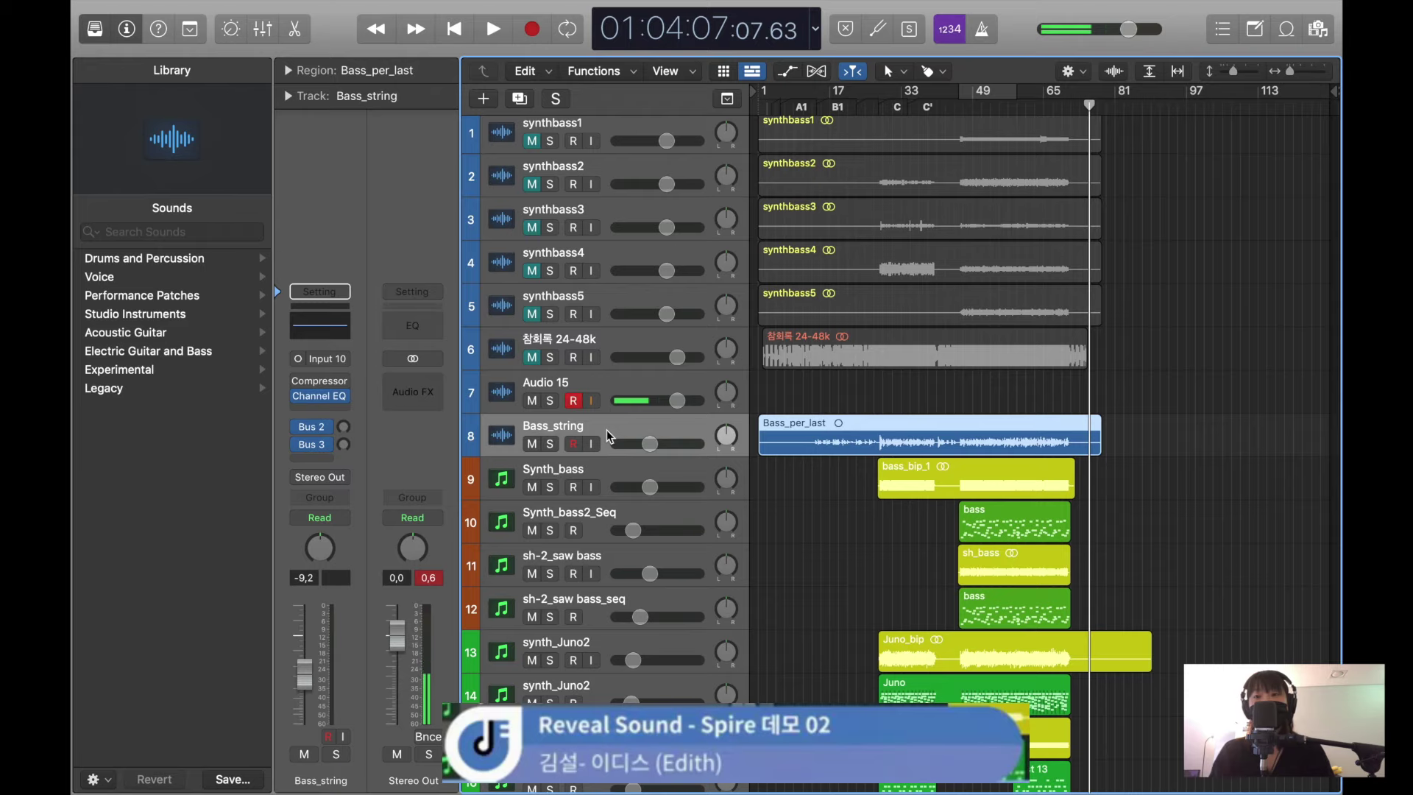
# - Unmute the five tracks synthbass1 through synthbass5 together
pyautogui.scroll(1, 606, 430)
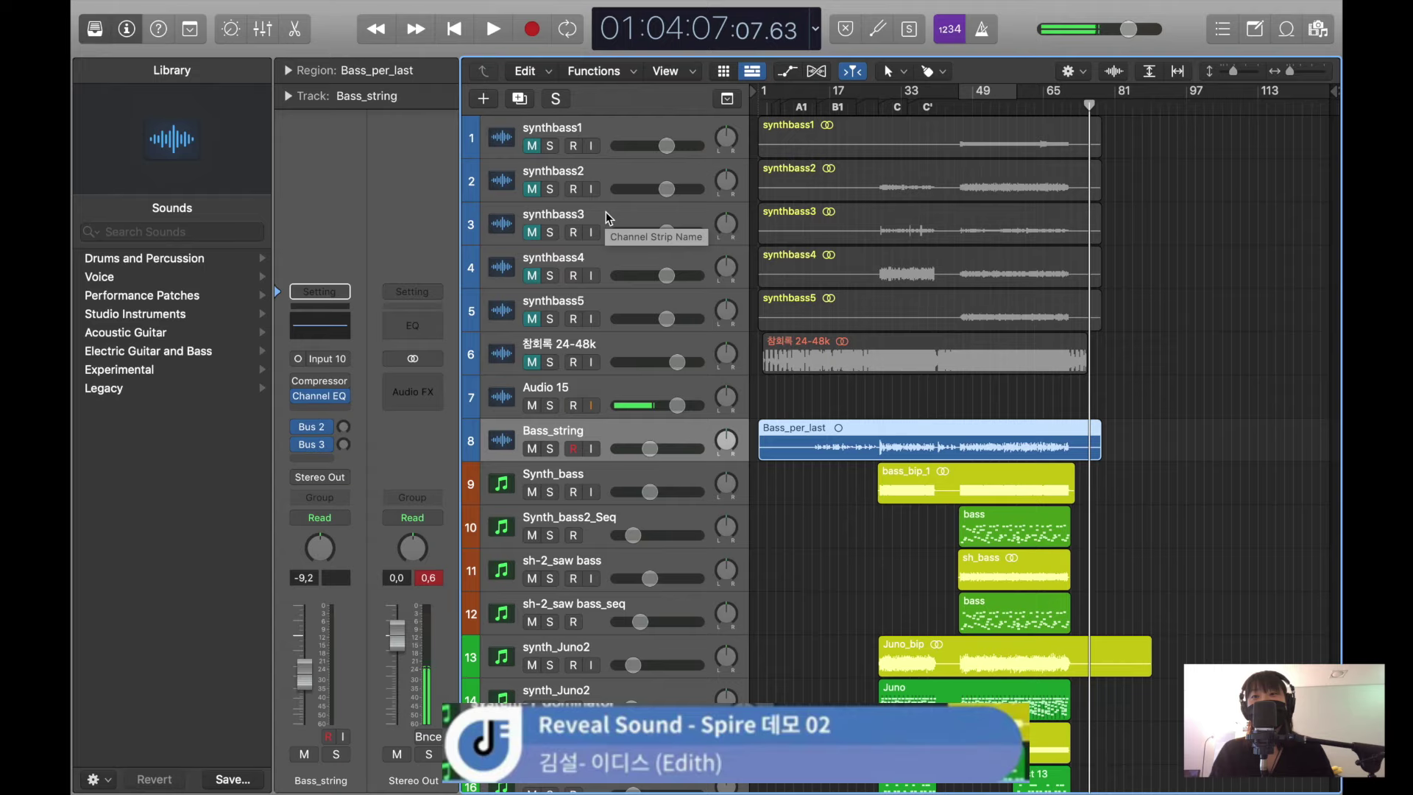
pyautogui.click(609, 121)
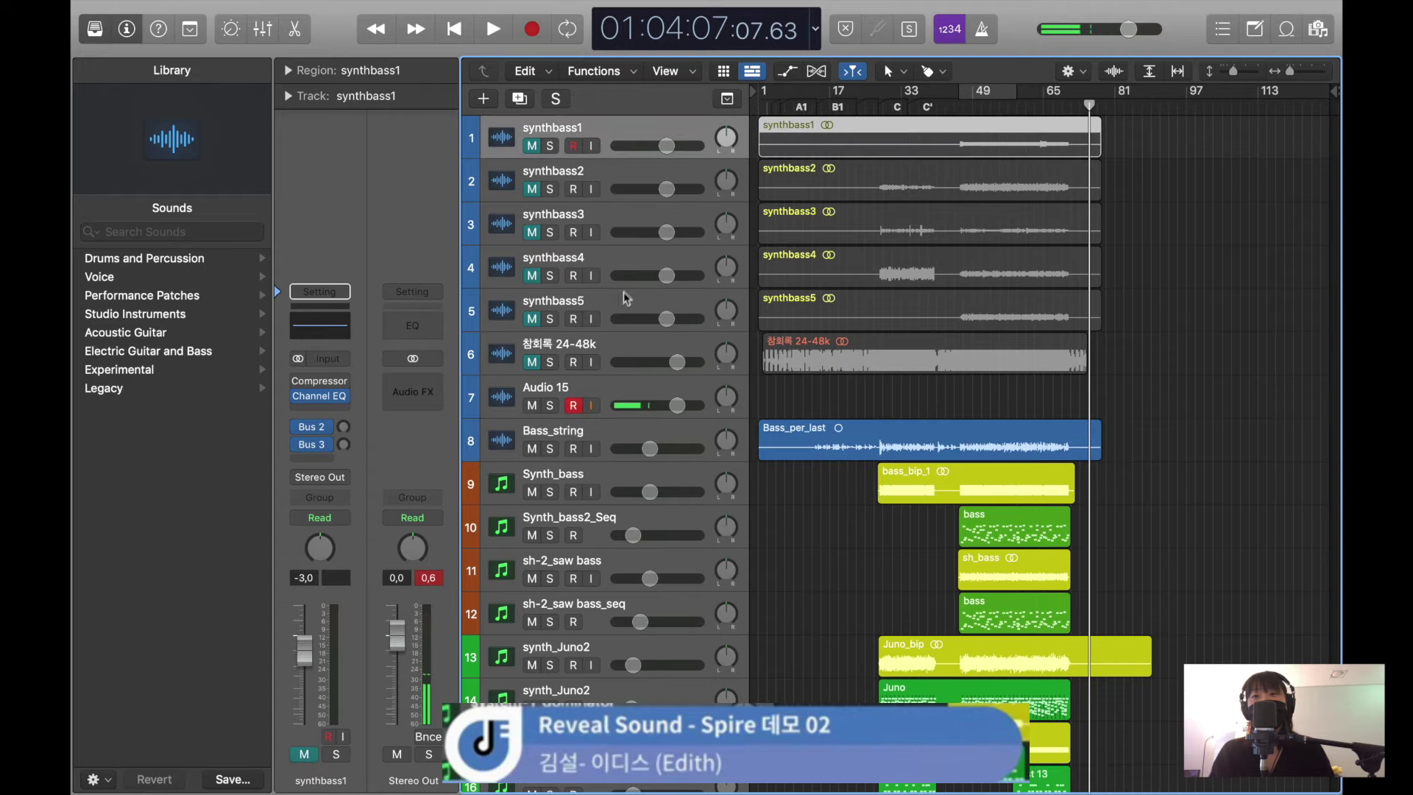
pyautogui.keyDown('shift'); pyautogui.click(626, 298); pyautogui.keyUp('shift')
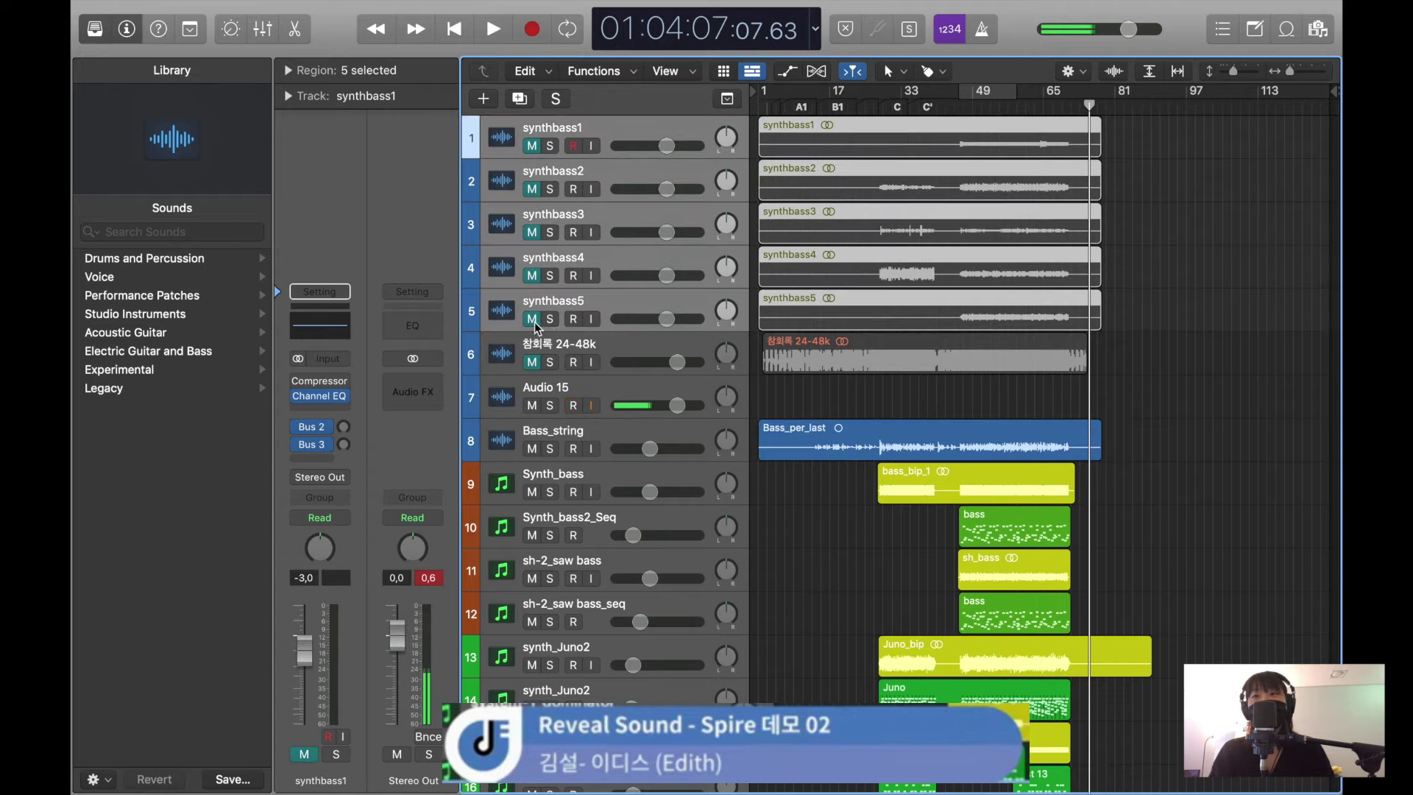
pyautogui.click(613, 388)
# - Mute all tracks from Bass_string through tamb and play back the synthbass tracks on their own
pyautogui.click(608, 440)
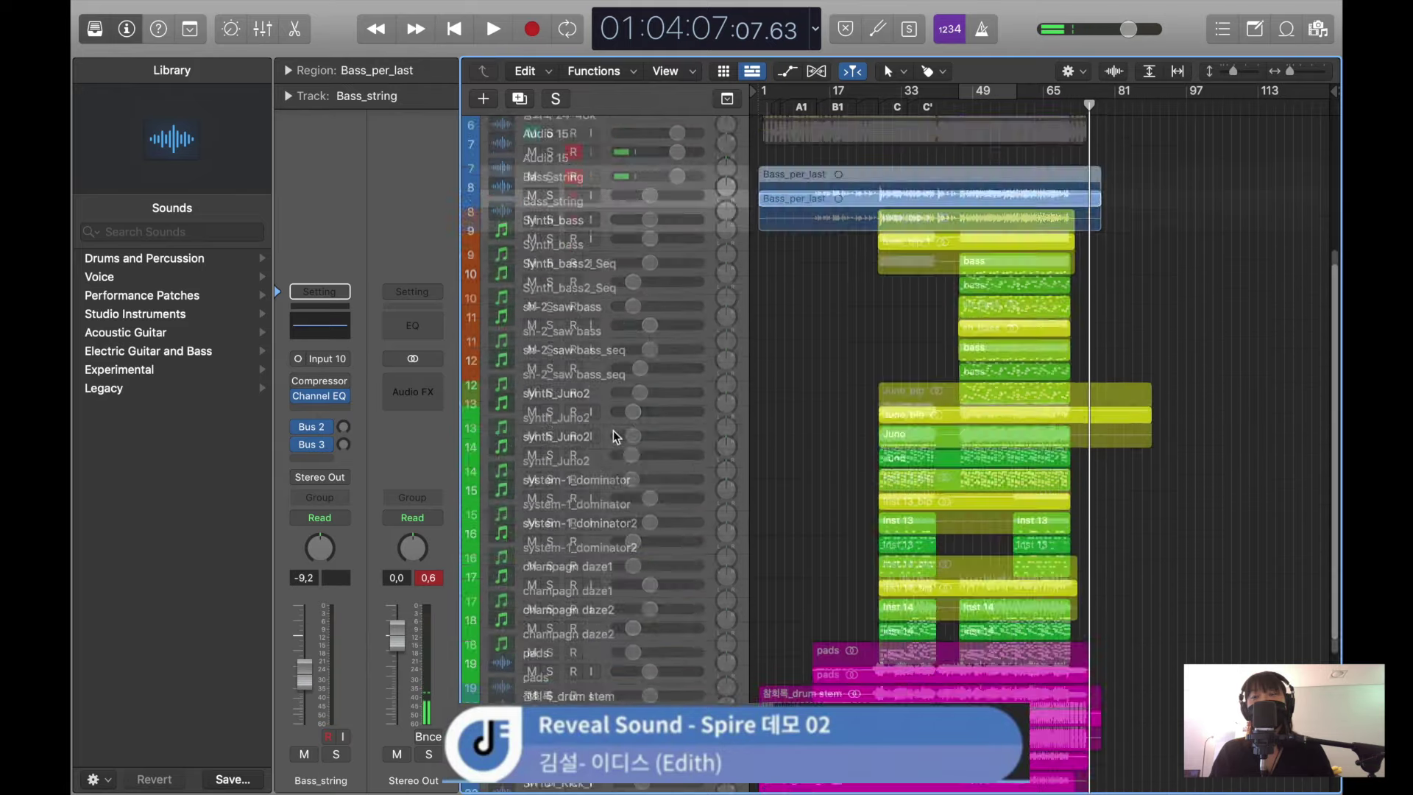
pyautogui.scroll(-10, 612, 430)
pyautogui.press('super+a')
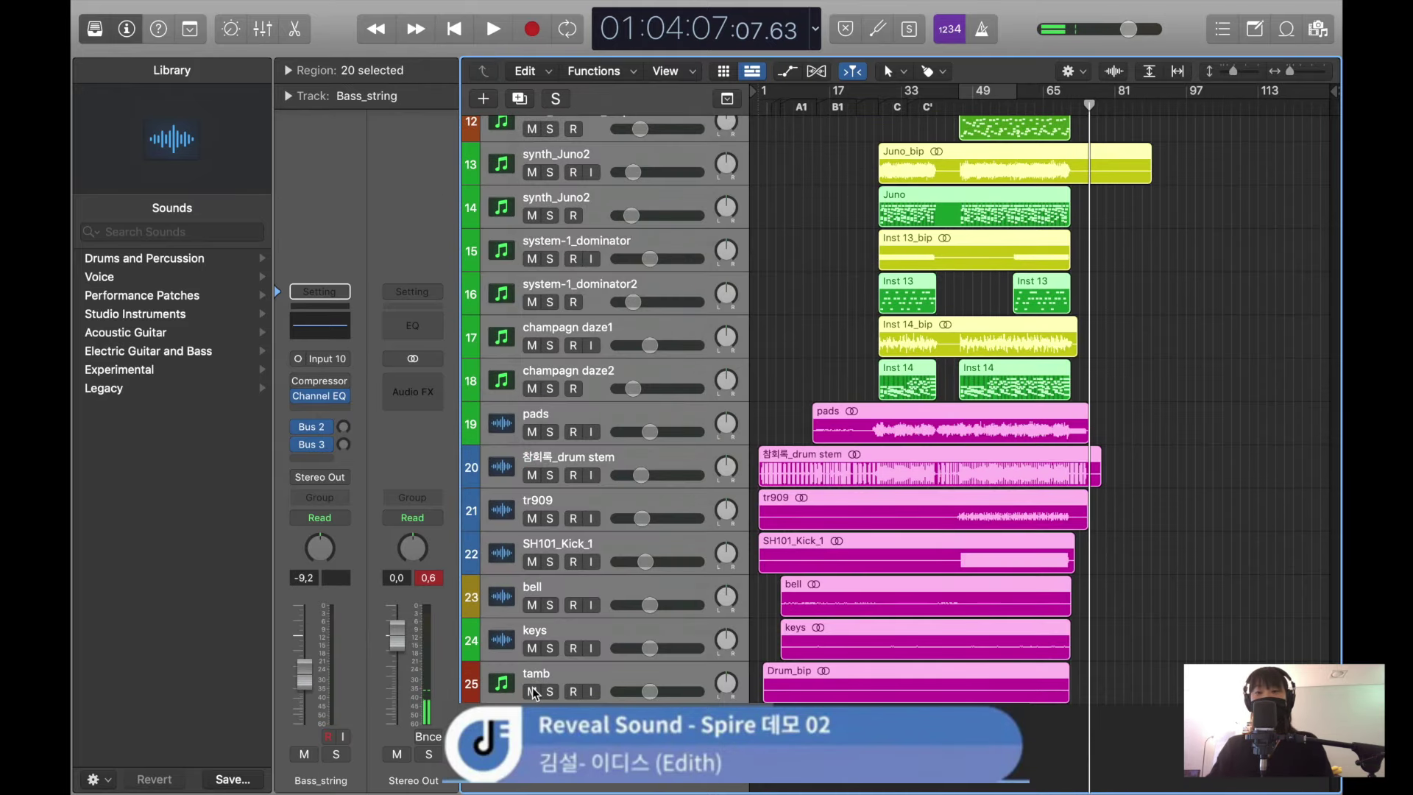
pyautogui.hotkey('ctrl', 'm')
pyautogui.press('space')
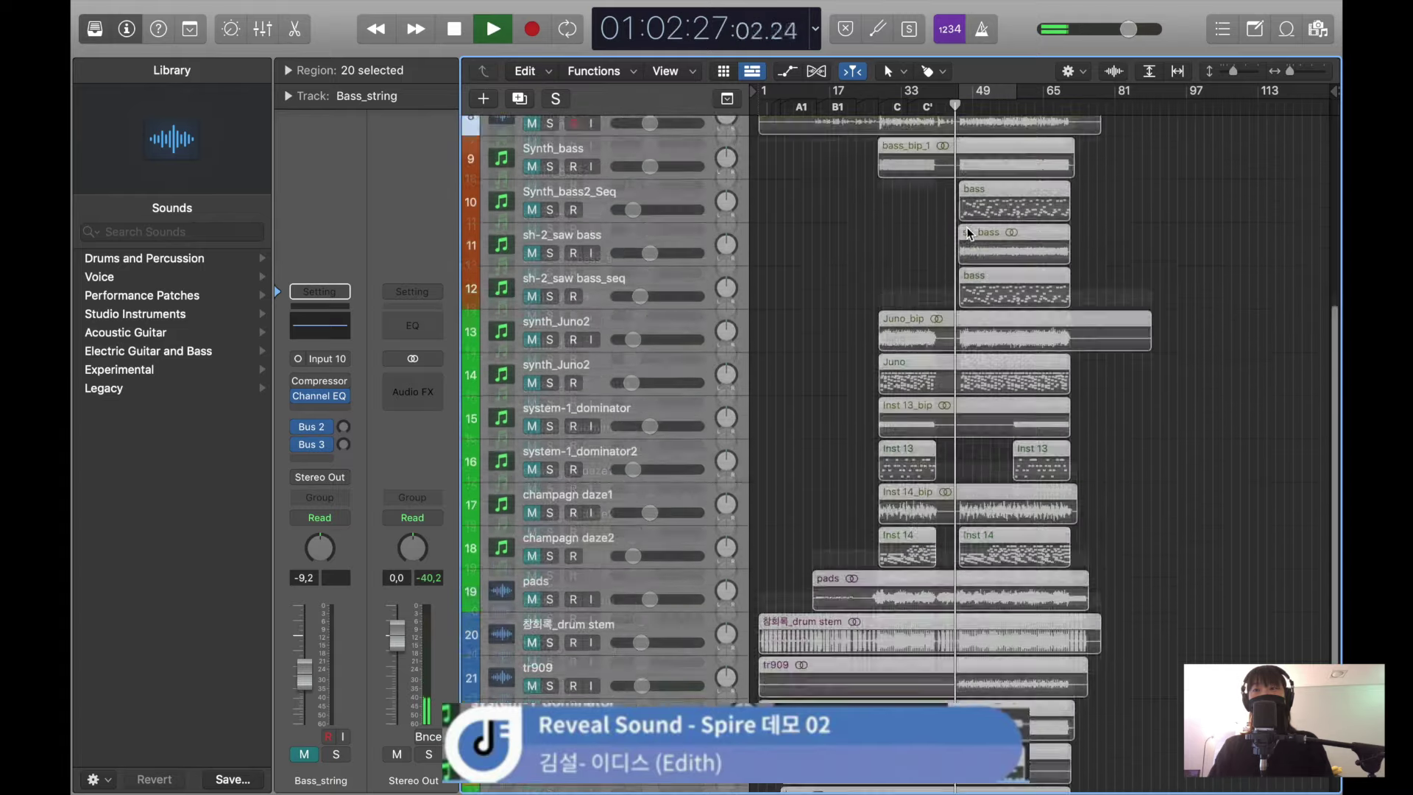
pyautogui.scroll(10, 970, 234)
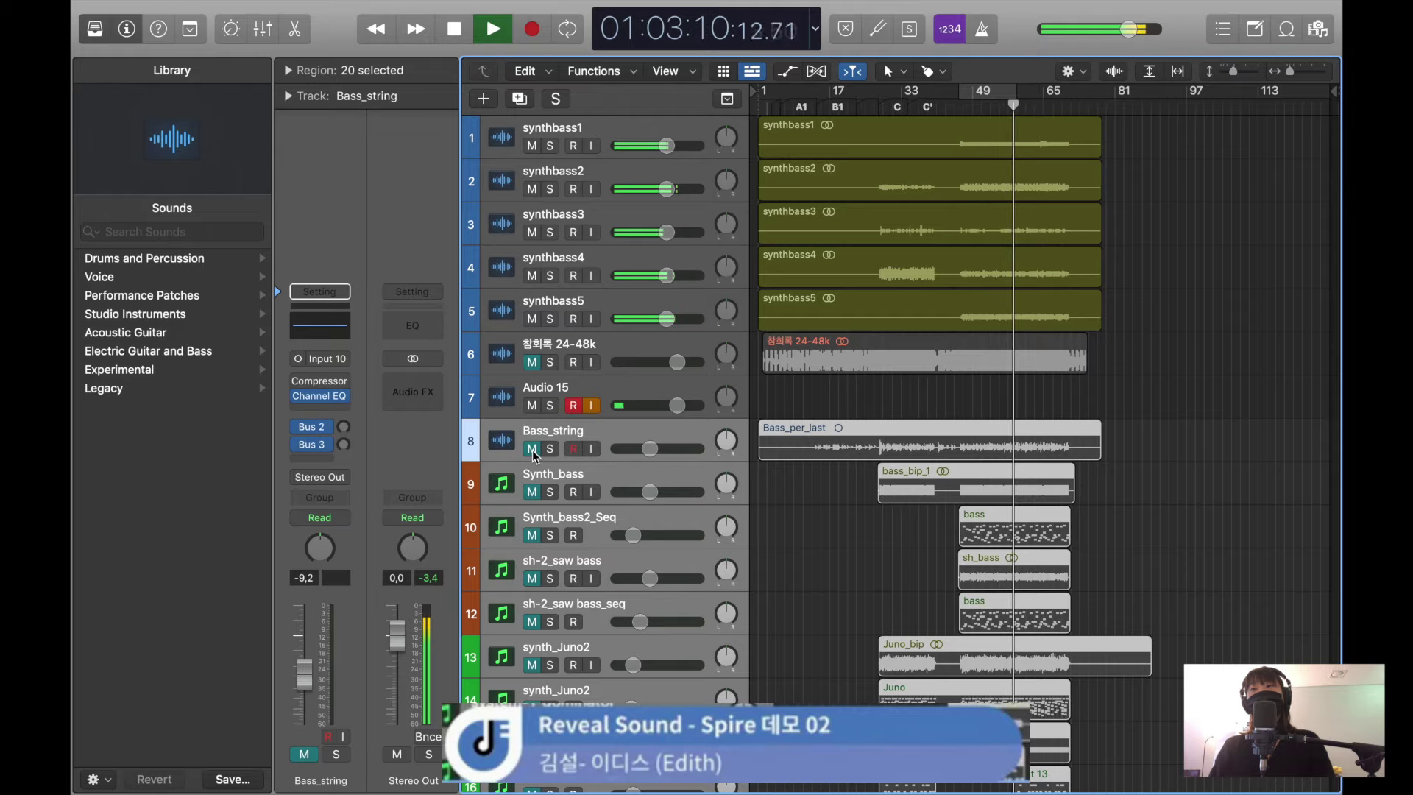
pyautogui.press('space')
# - Unmute the tracks from Bass_string through tamb and mute synthbass1 through synthbass5
pyautogui.click(532, 449)
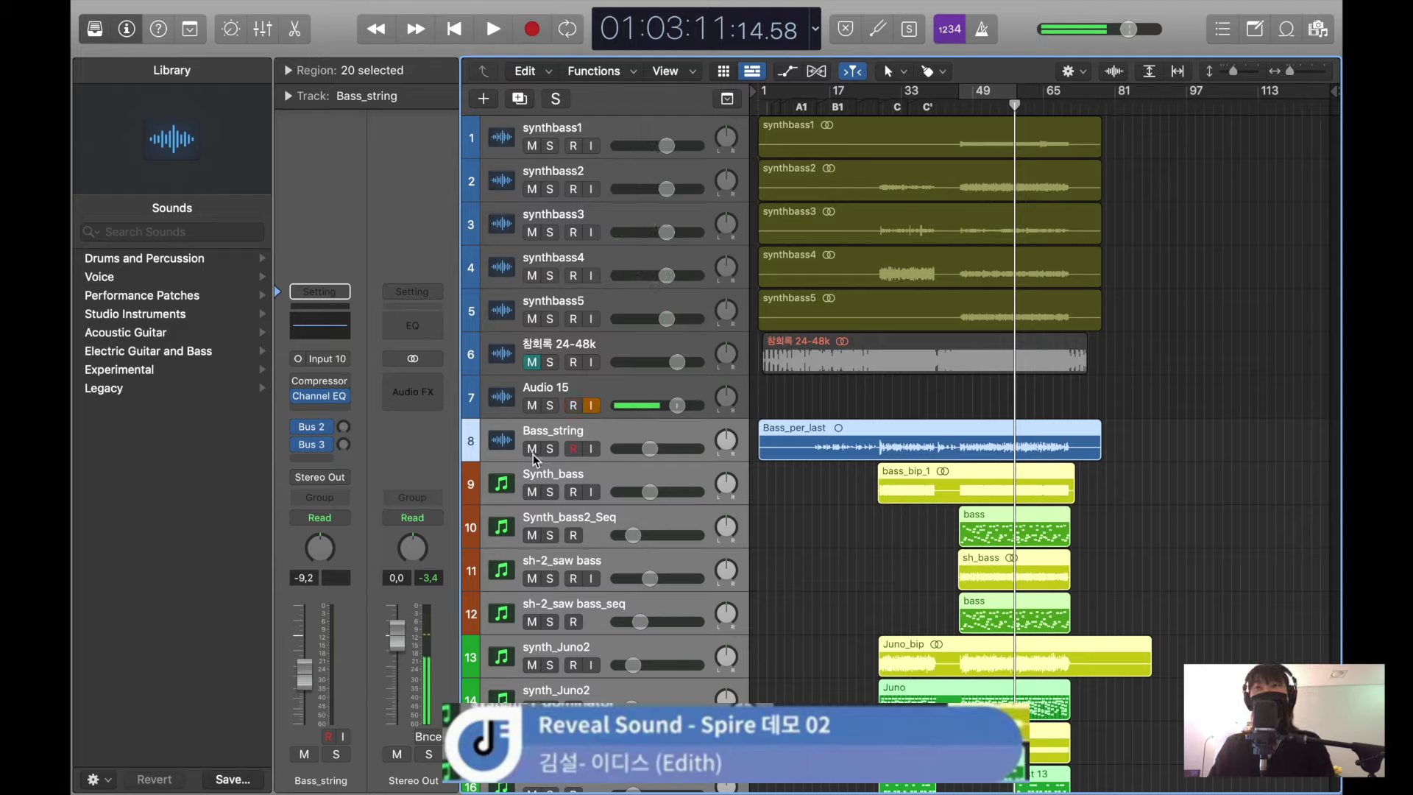
pyautogui.click(579, 306)
pyautogui.keyDown('shift'); pyautogui.click(546, 139); pyautogui.keyUp('shift')
pyautogui.click(534, 146)
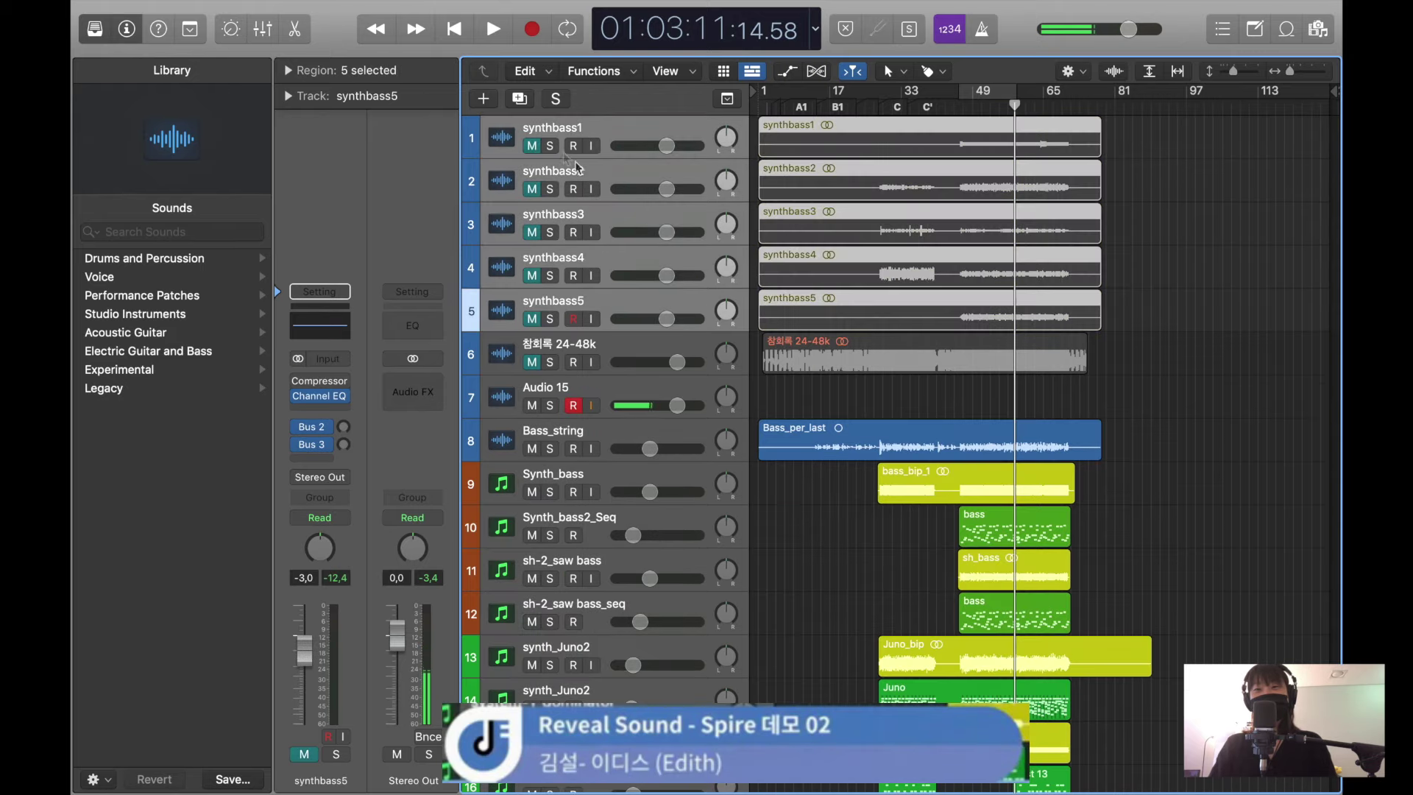
# - Mute the tracks from Synth_bass2_Seq through tamb and play Bass_string with Synth_bass from the start of the bass_bip_1 region
pyautogui.click(593, 439)
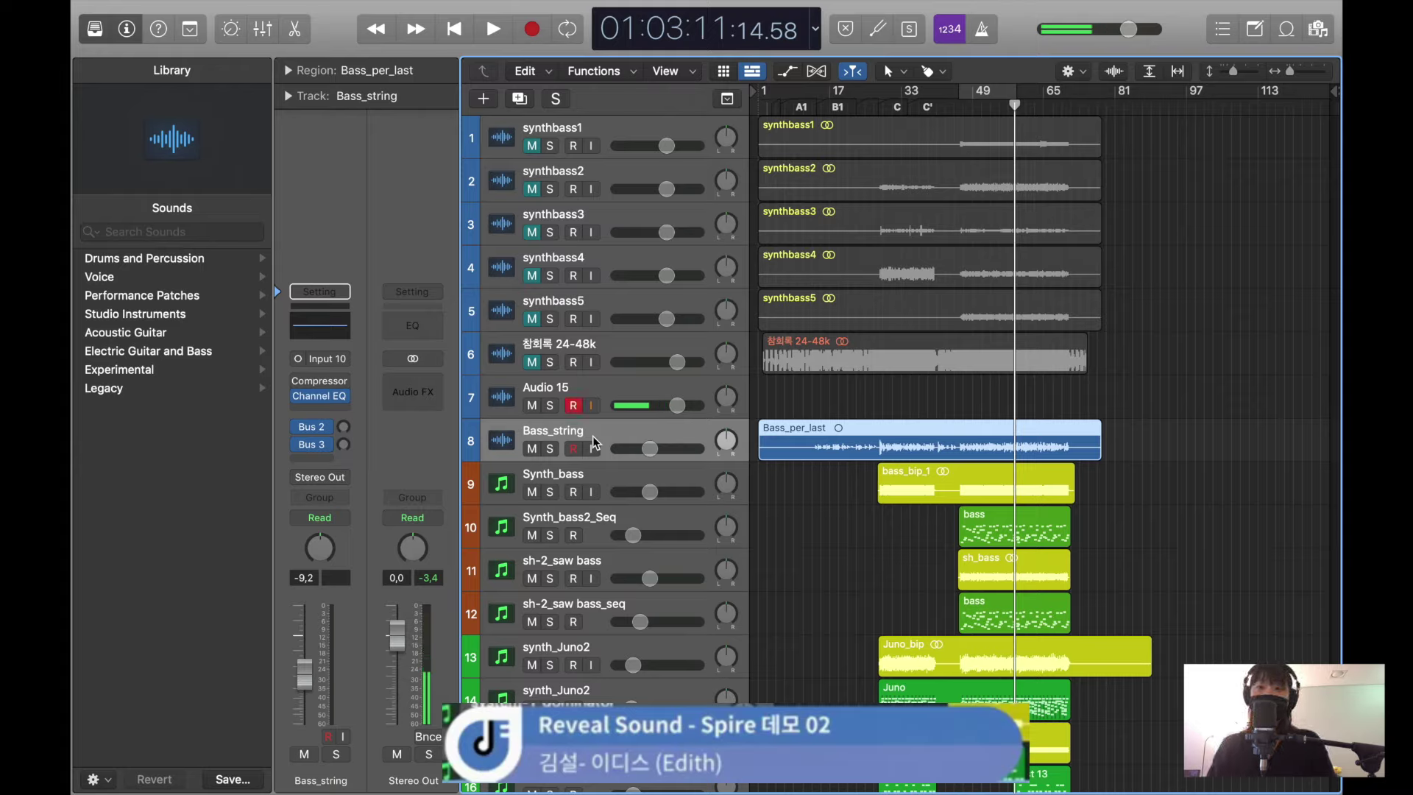
pyautogui.click(603, 478)
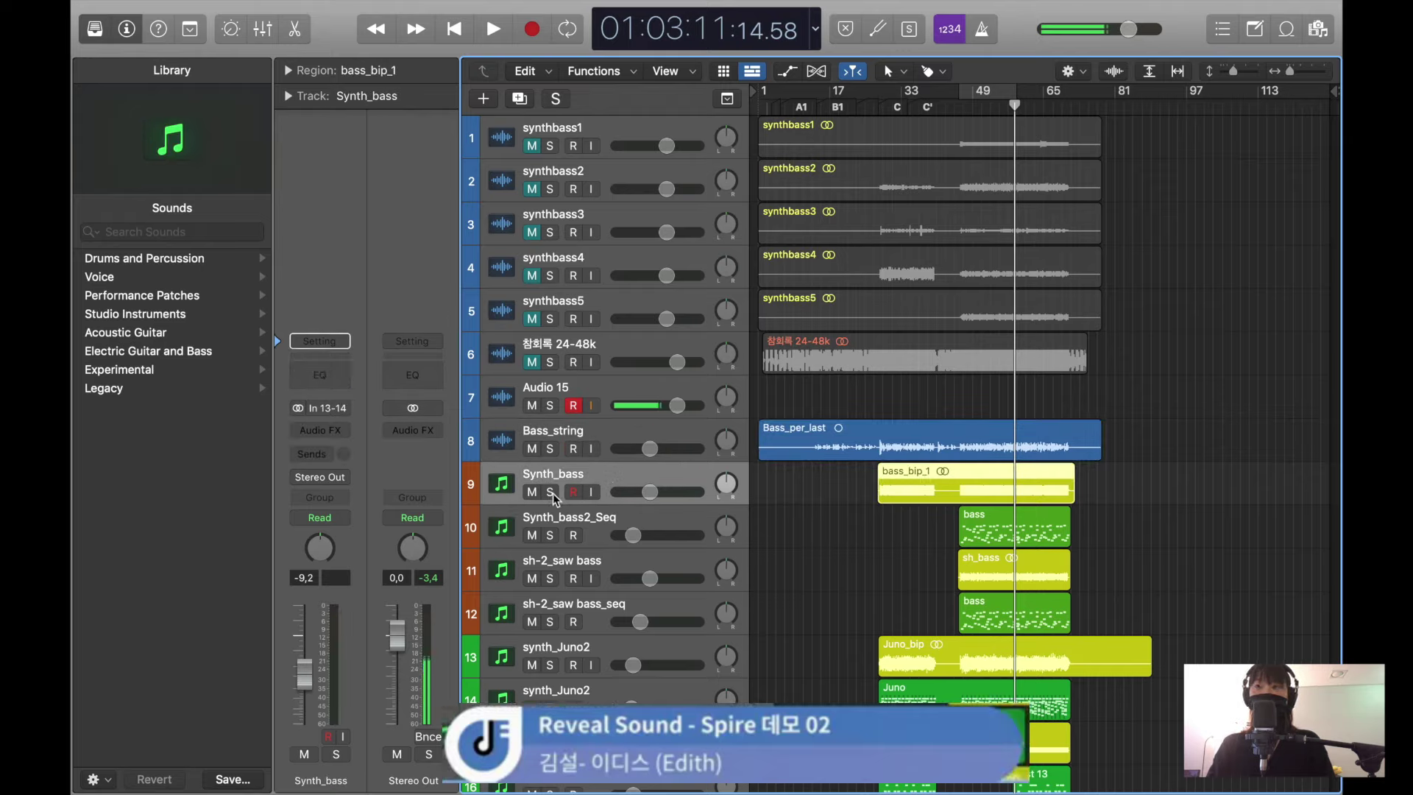
pyautogui.click(579, 518)
pyautogui.scroll(-10, 581, 589)
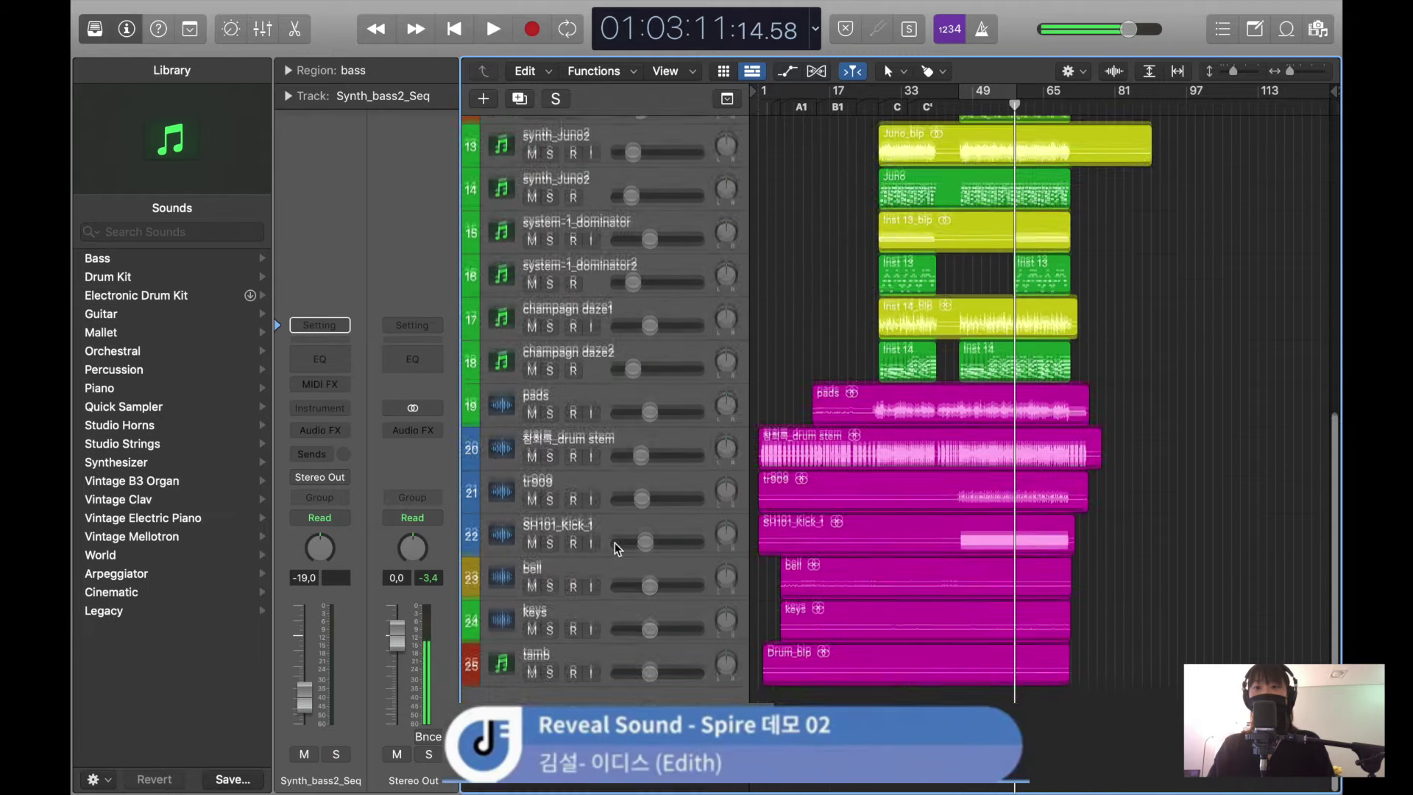
pyautogui.hotkey('ctrl', 'm')
pyautogui.scroll(8, 993, 295)
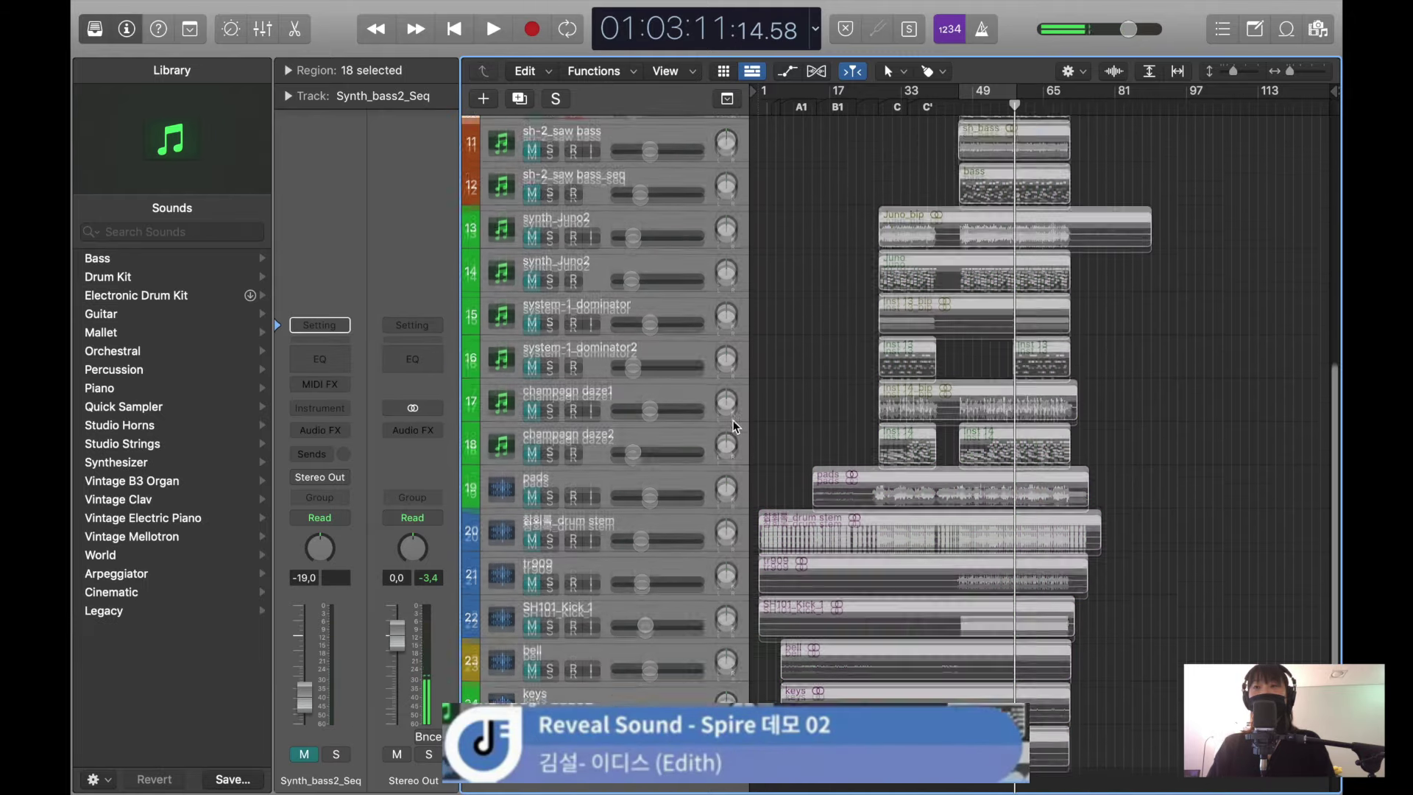
pyautogui.click(882, 107)
pyautogui.press('space')
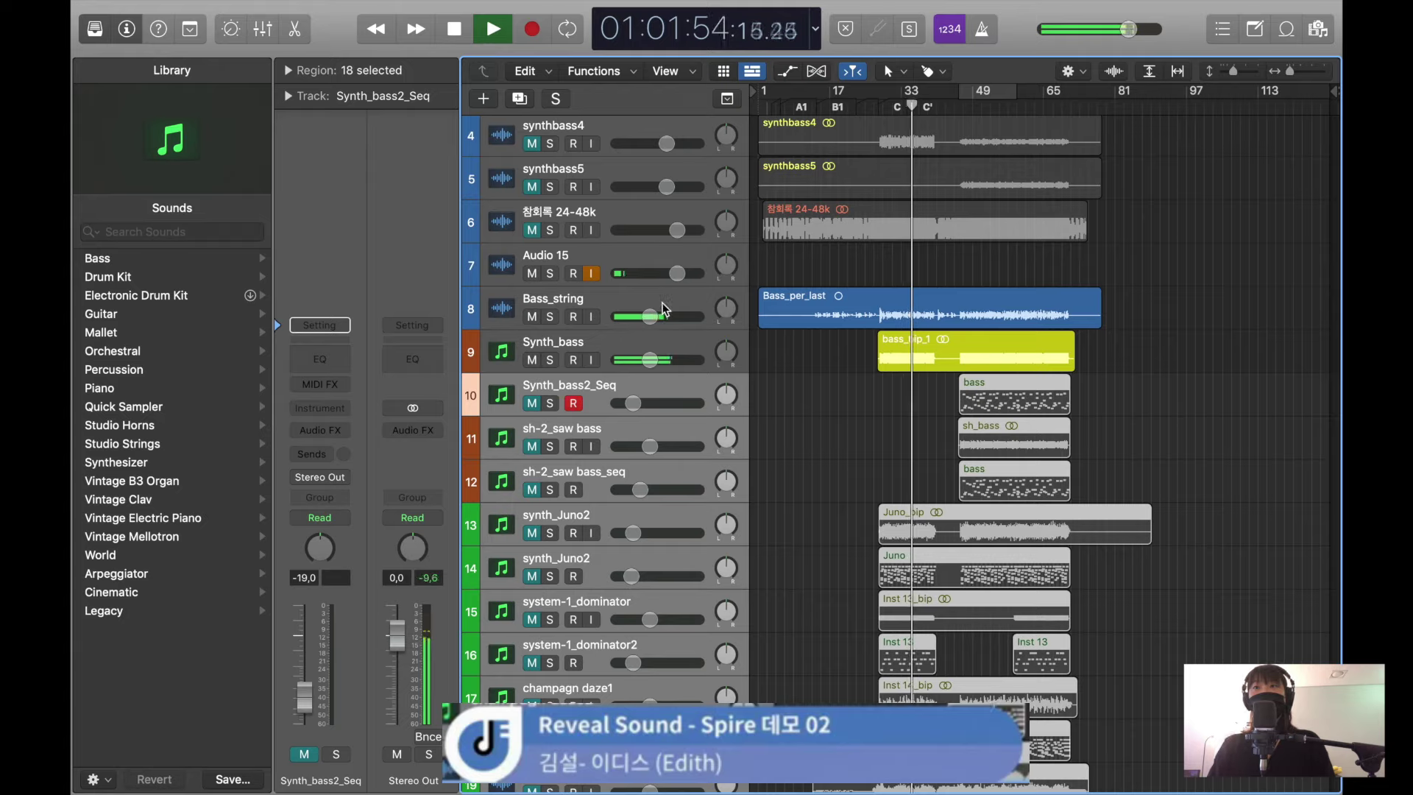
pyautogui.press('space')
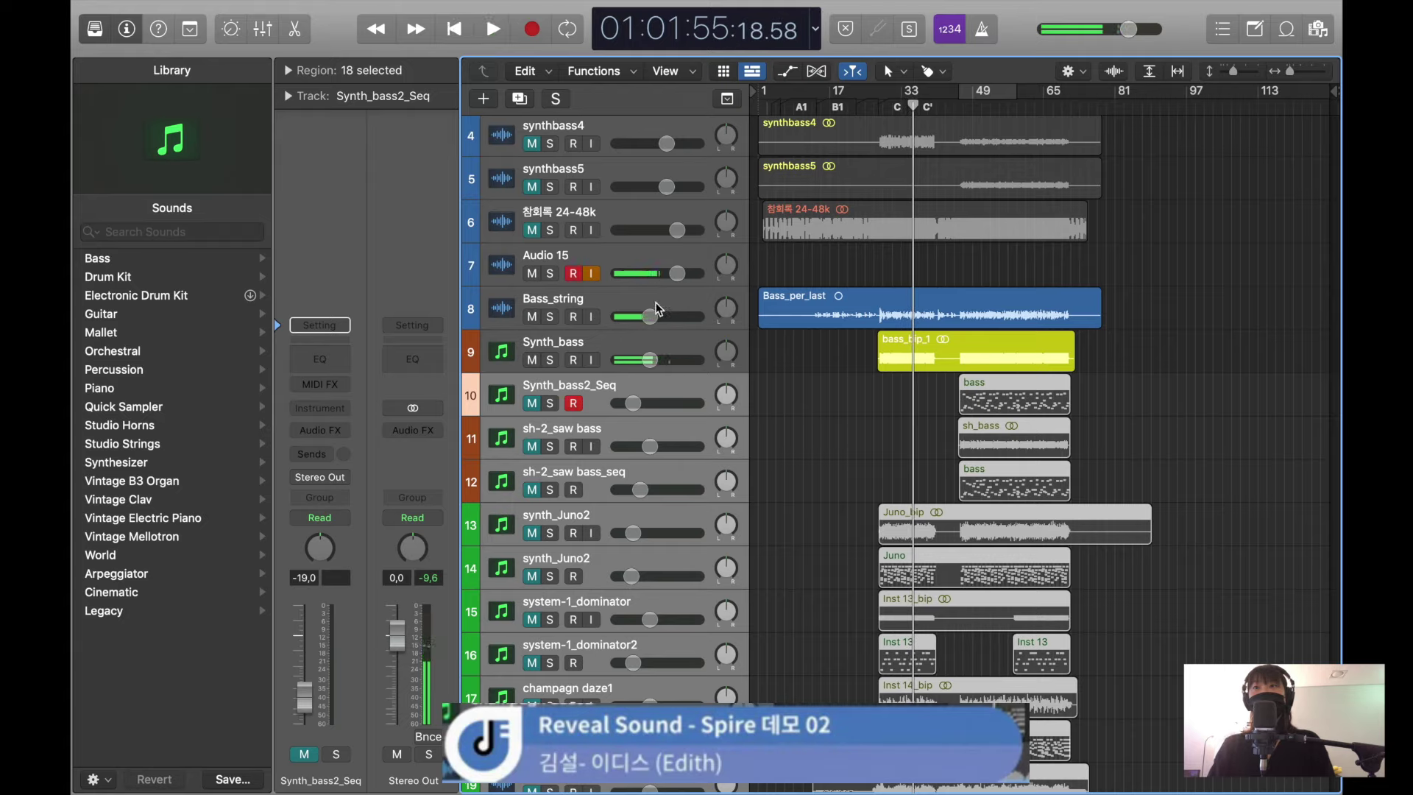
# - Reset the Bass_string track's volume to 0.0 dB
pyautogui.click(656, 303)
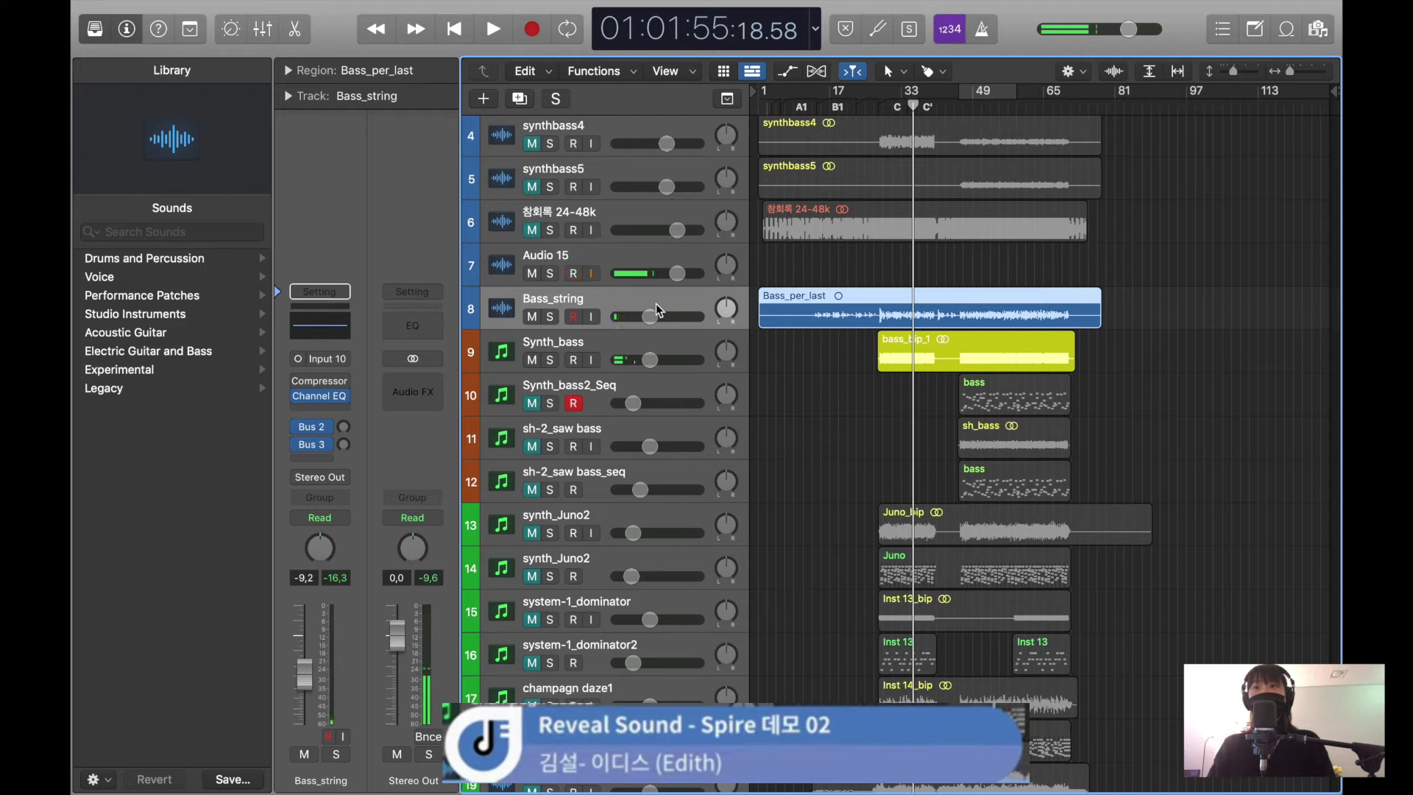
pyautogui.keyDown('alt'); pyautogui.click(659, 320); pyautogui.keyUp('alt')
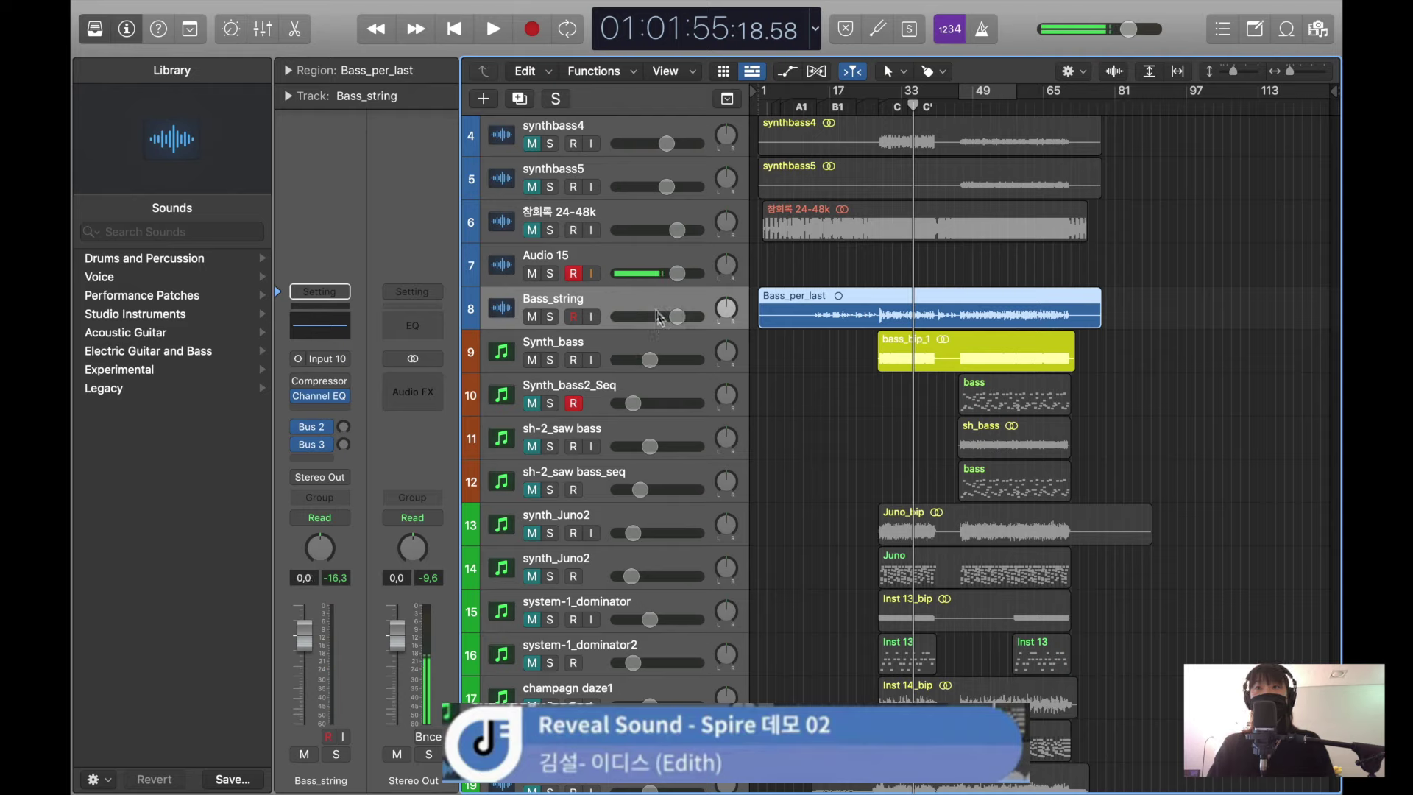
pyautogui.click(631, 341)
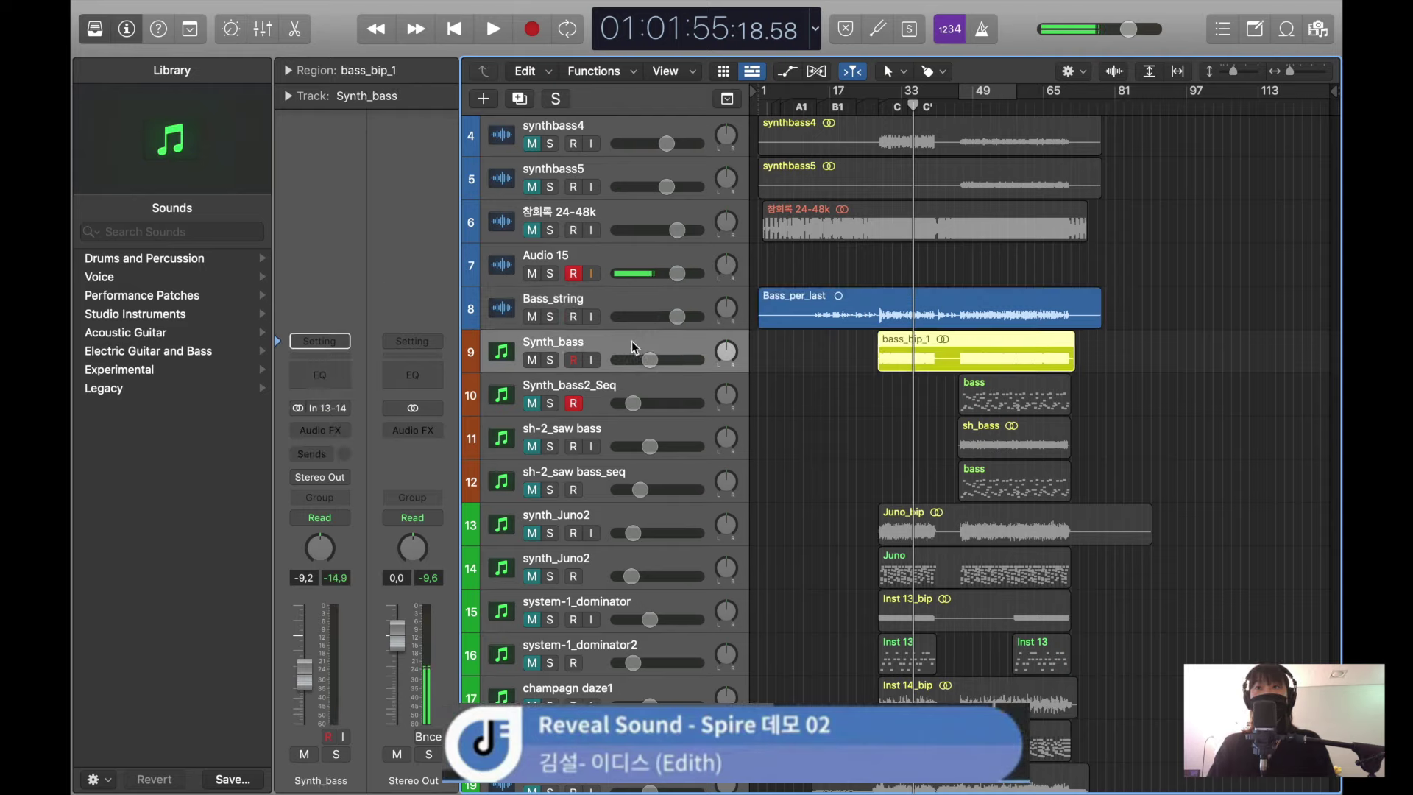
# - Unmute the tracks from Synth_bass2_Seq through tamb and mute the Synth_bass track
pyautogui.click(626, 390)
pyautogui.scroll(-10, 625, 388)
pyautogui.keyDown('shift'); pyautogui.click(560, 680); pyautogui.keyUp('shift')
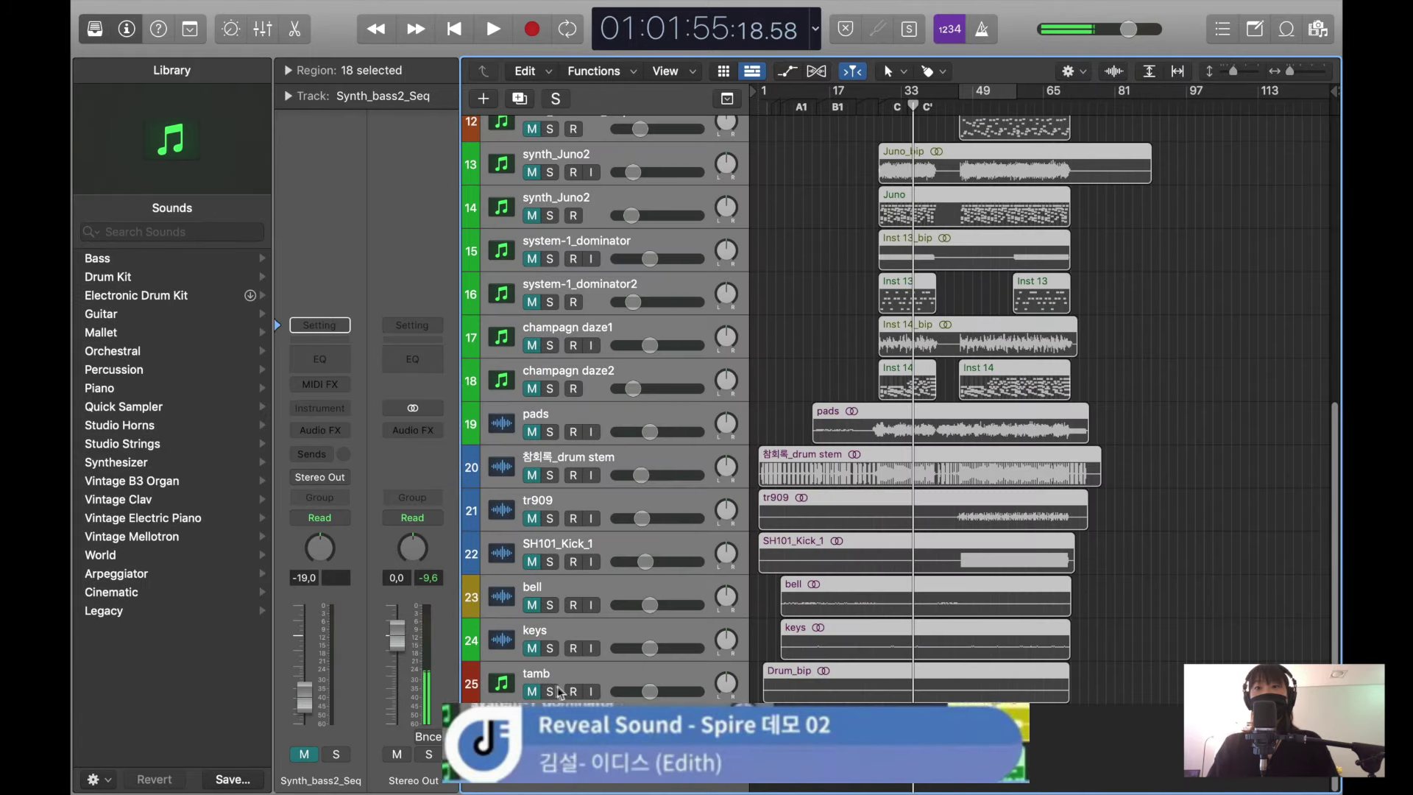
pyautogui.scroll(10, 589, 589)
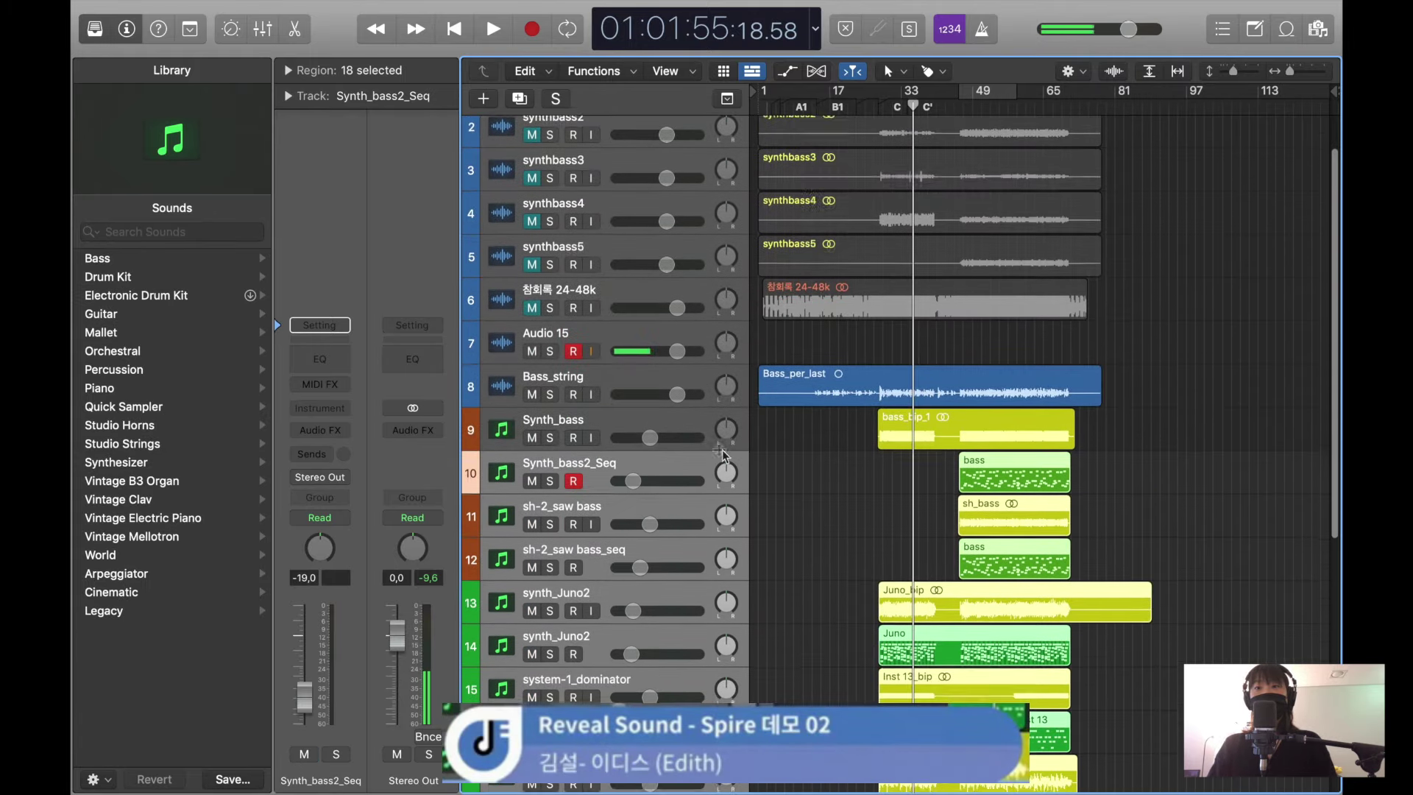
pyautogui.click(647, 422)
pyautogui.hotkey('ctrl', 'm')
# - Load Reveal Sound's Spire-1.1 as a mono software instrument on the Synth_bass2_Seq track
pyautogui.click(629, 455)
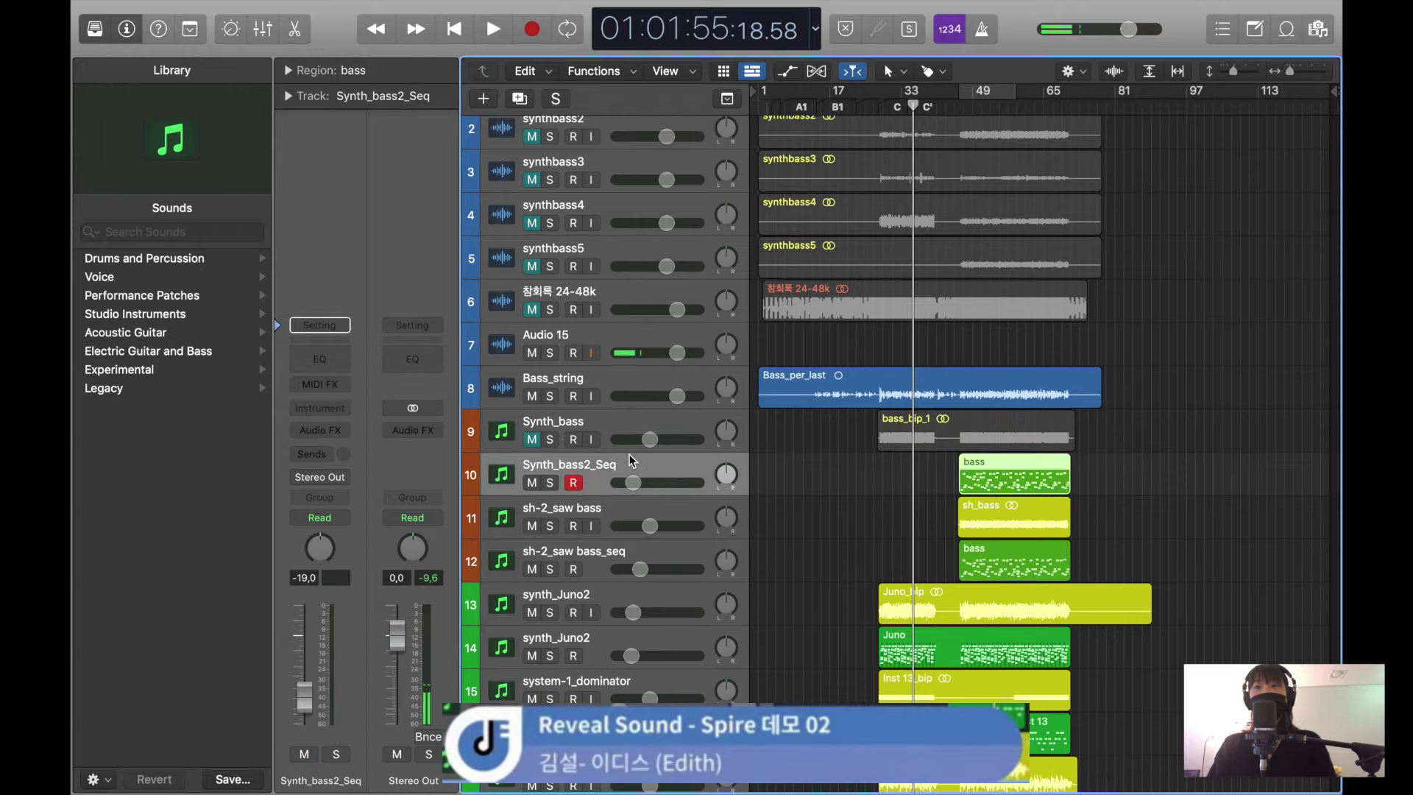
pyautogui.click(321, 409)
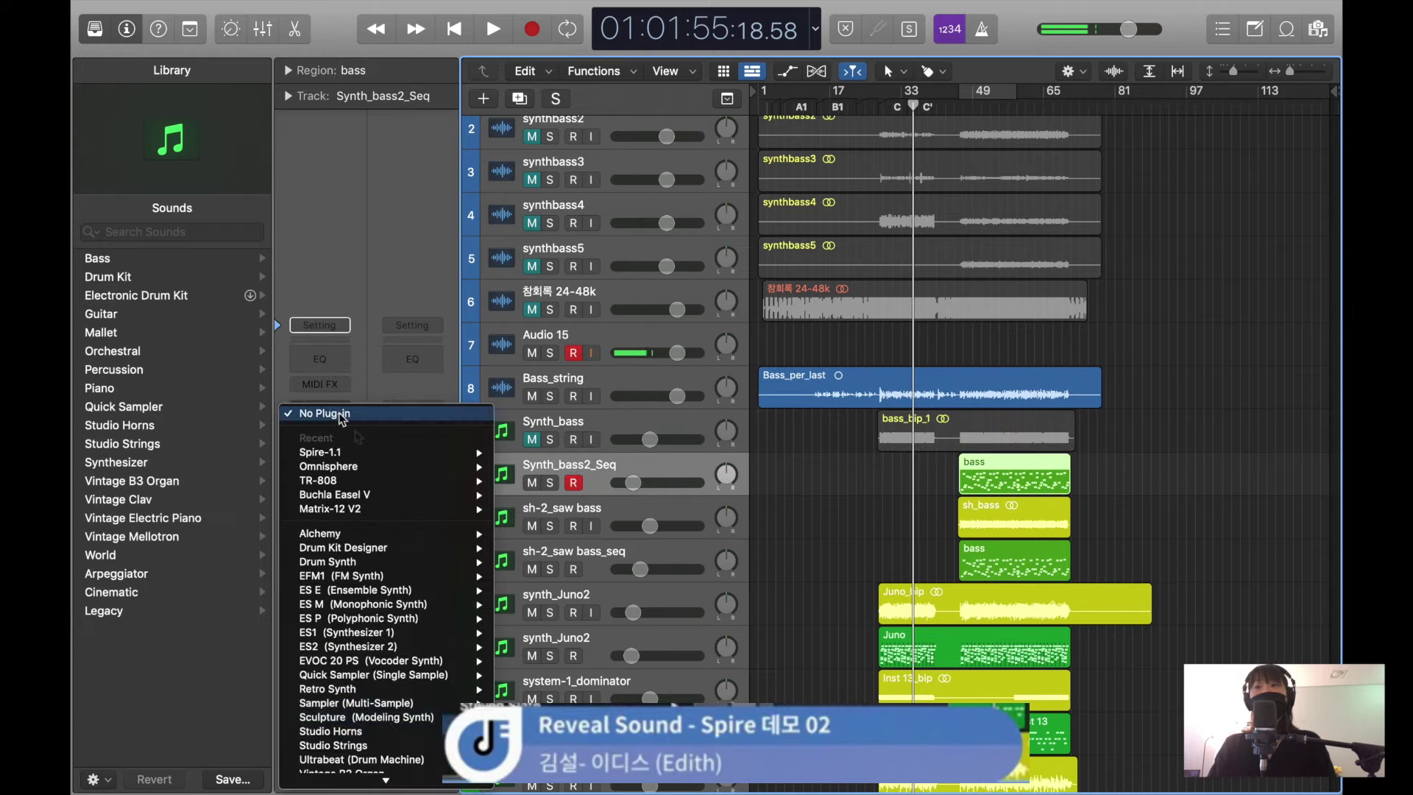
pyautogui.moveTo(372, 756)
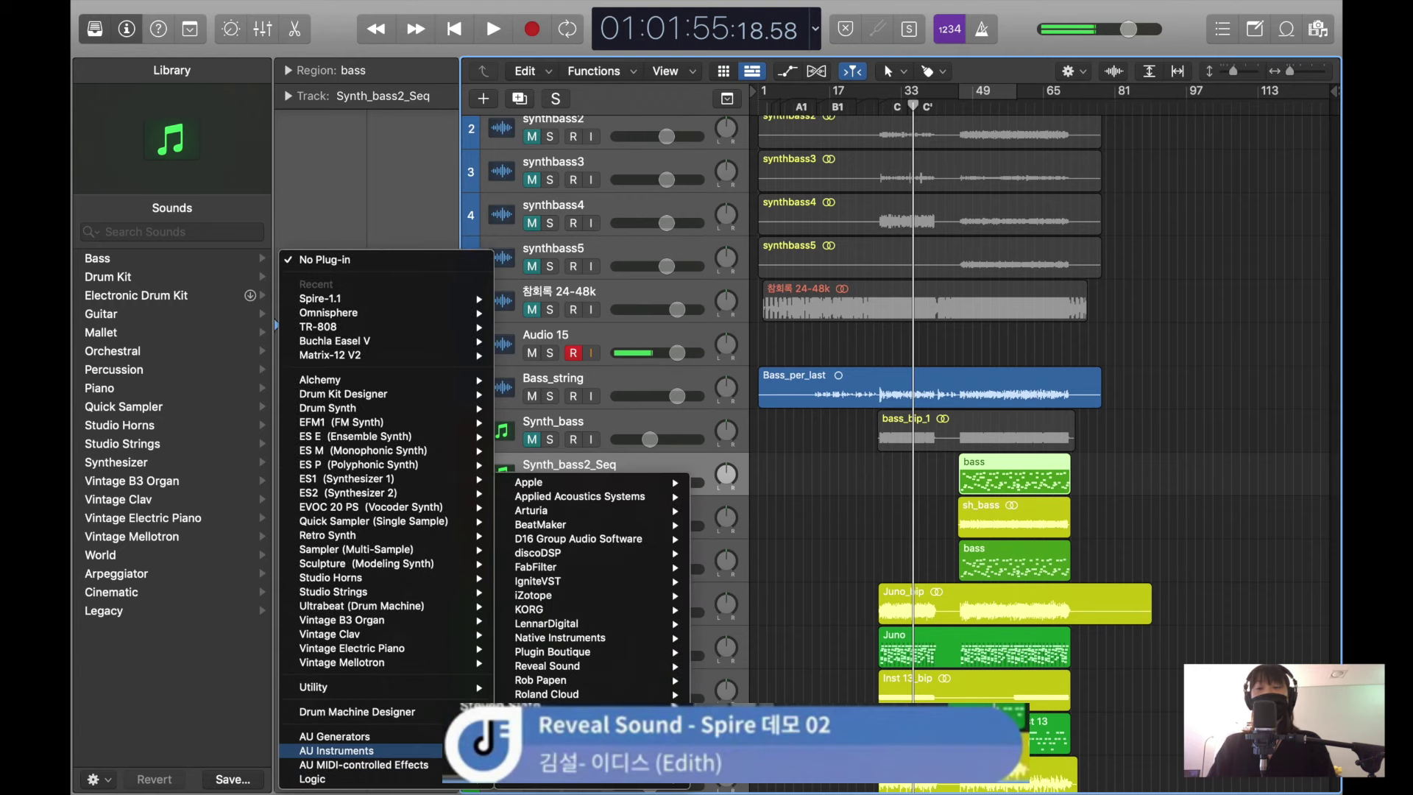
pyautogui.moveTo(573, 665)
pyautogui.moveTo(766, 680)
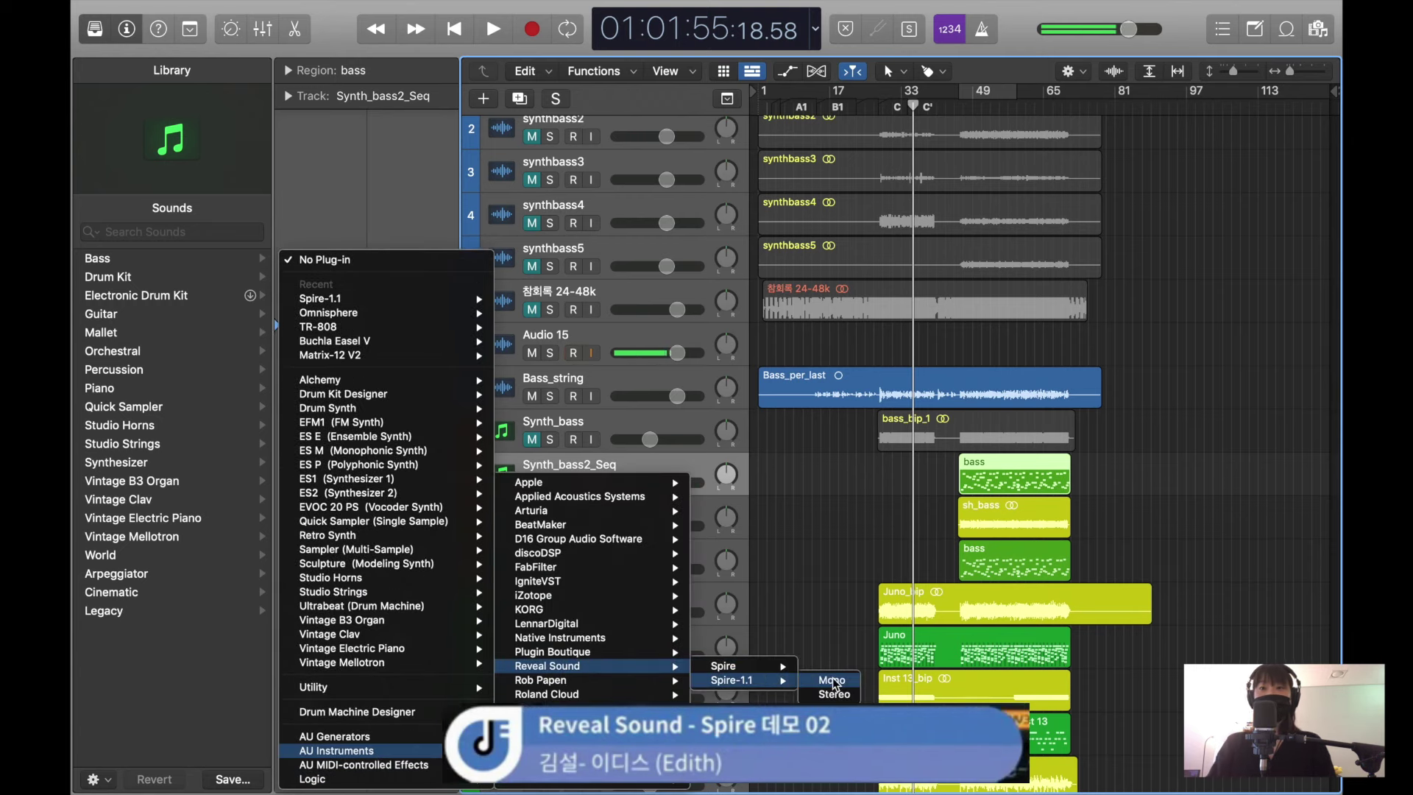
pyautogui.click(834, 680)
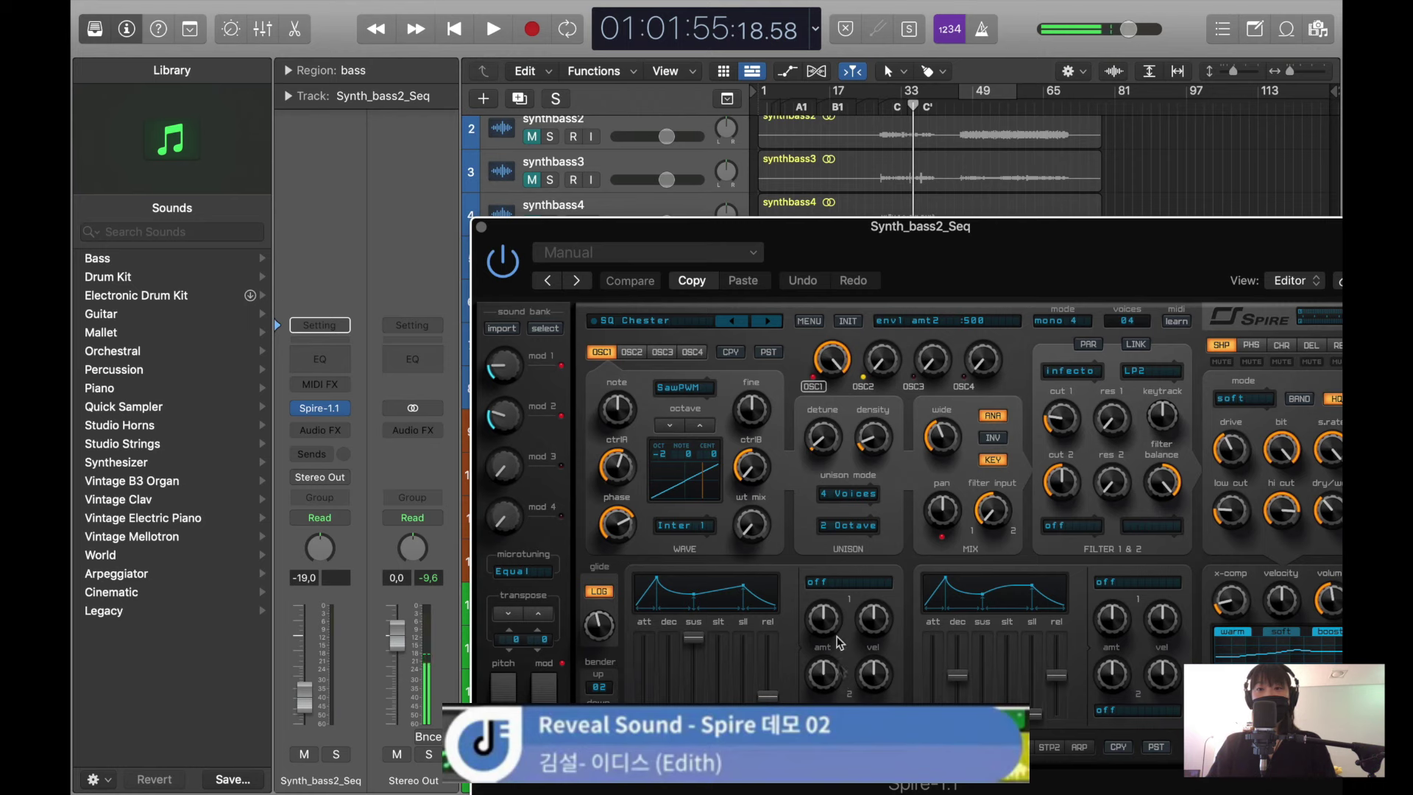
# - Load the BA Voltage preset in the Spire synth on the Synth_bass2_Seq track
pyautogui.moveTo(895, 274); pyautogui.dragTo(764, 211)
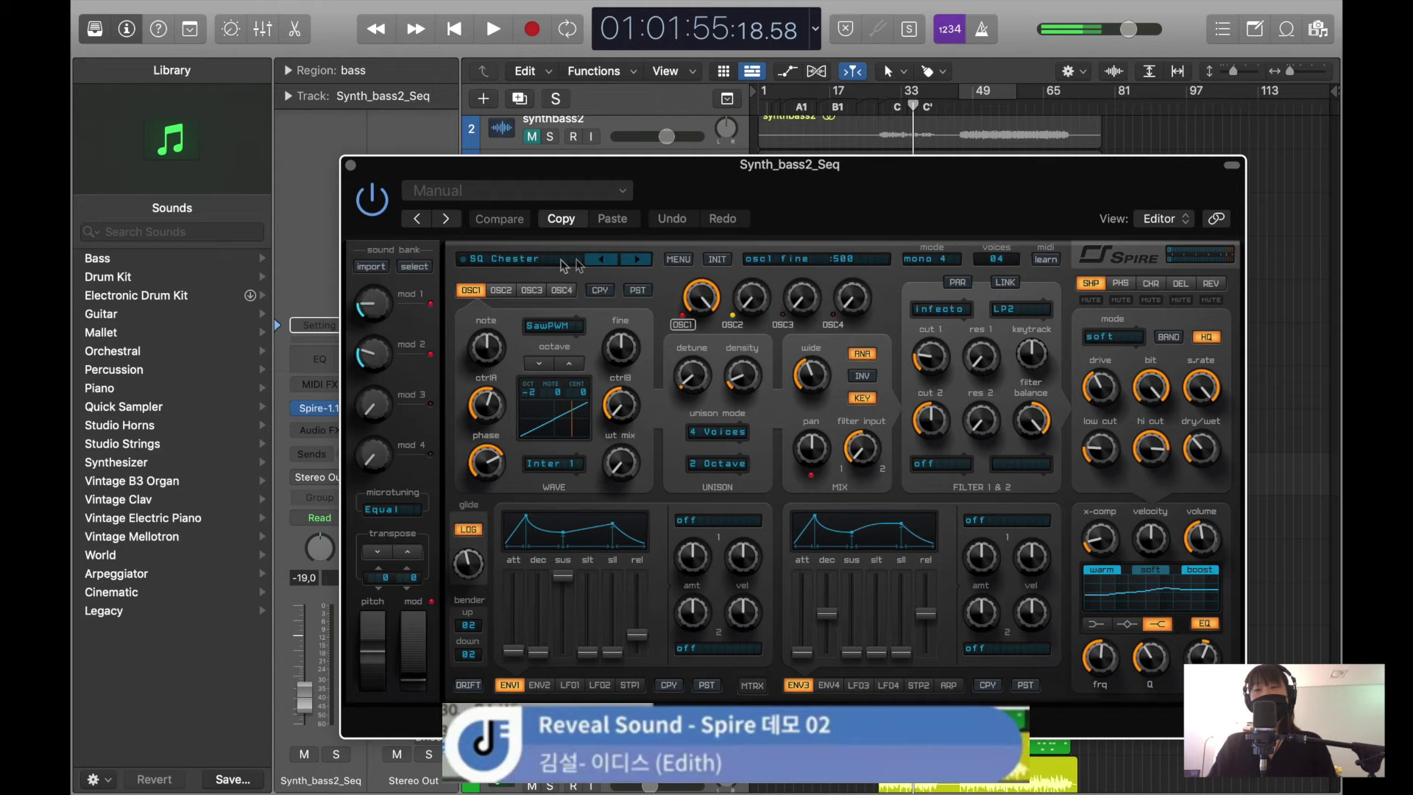
pyautogui.click(616, 254)
pyautogui.scroll(-5, 593, 492)
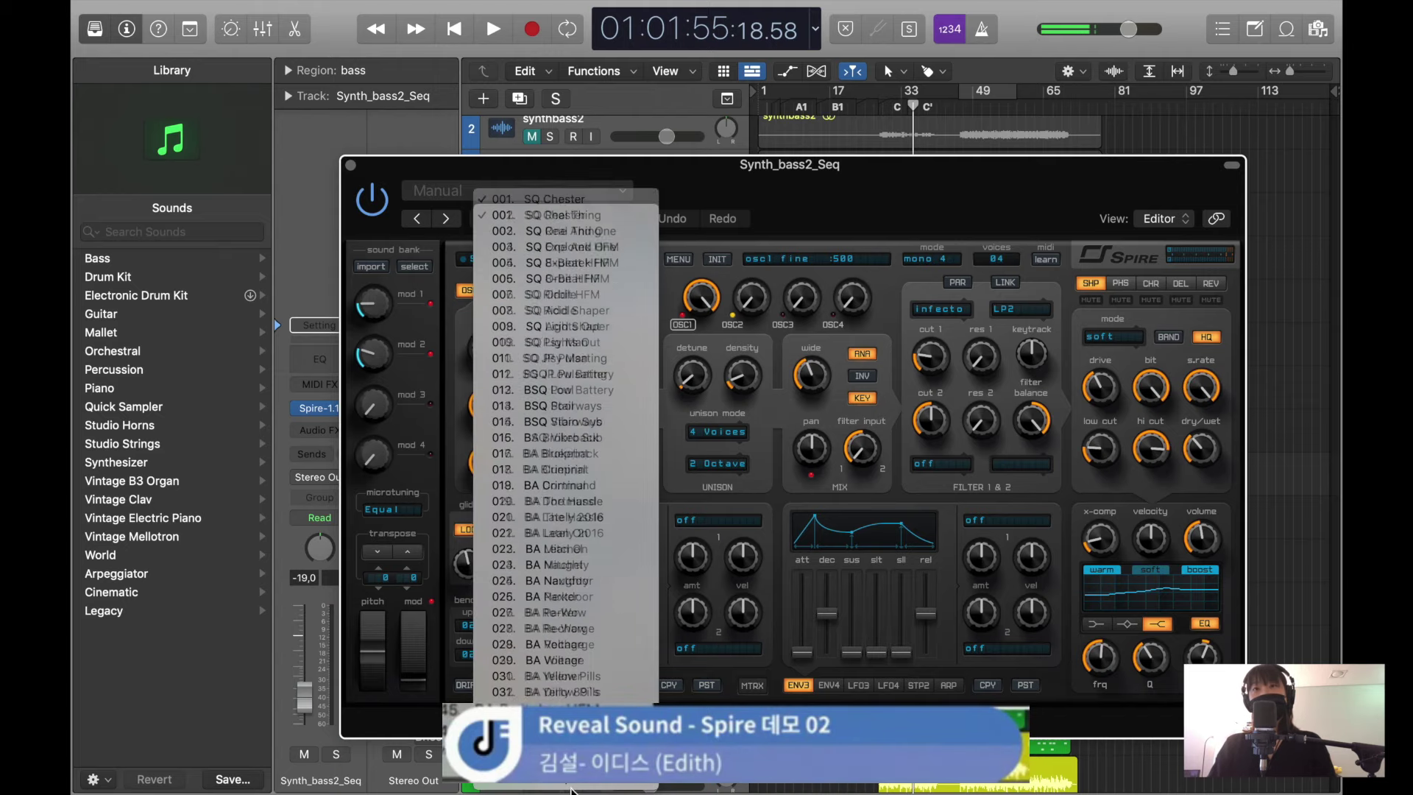
pyautogui.click(593, 491)
# - Move the playhead to the start of the Synth_bass2_Seq bass region and shift the synth window off the track controls
pyautogui.moveTo(872, 223); pyautogui.dragTo(639, 78)
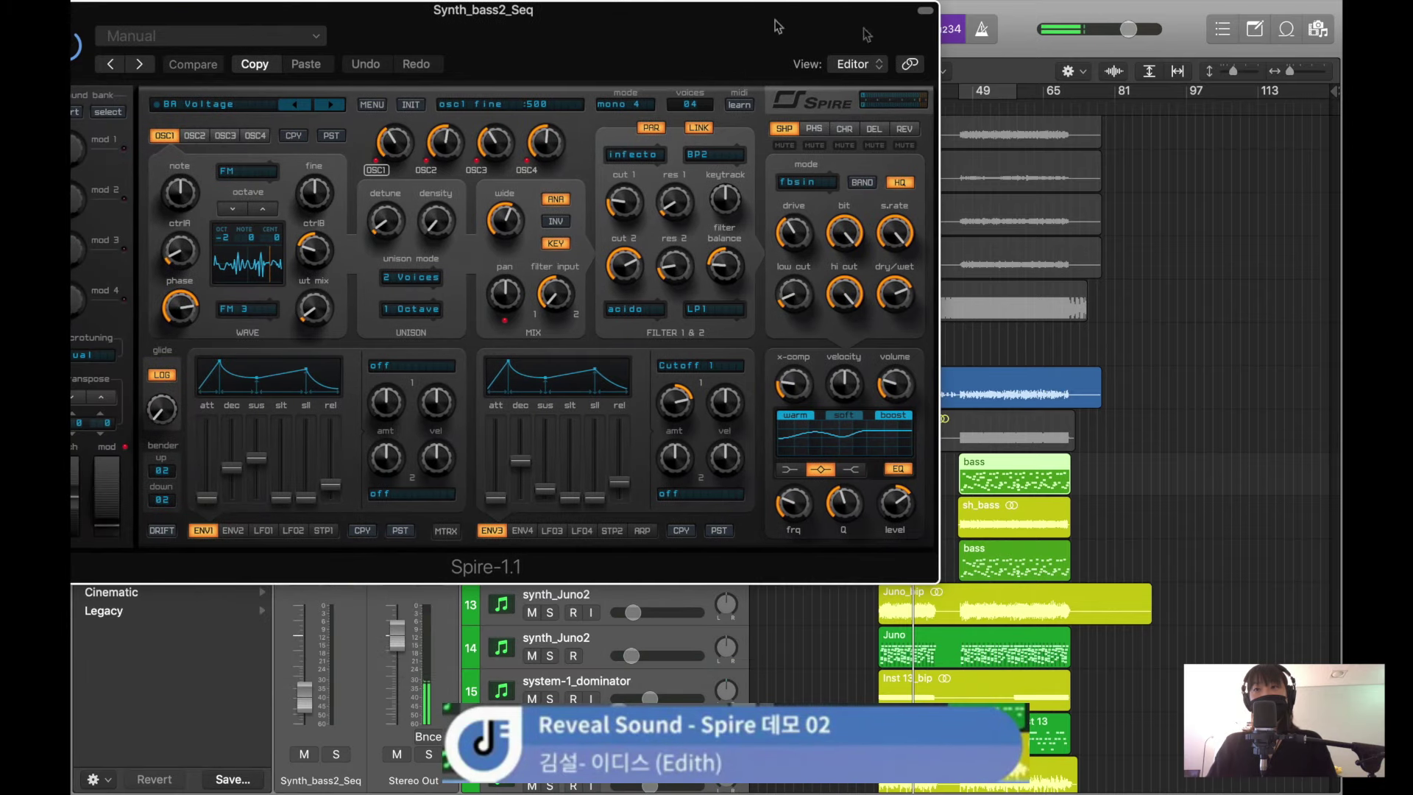
pyautogui.click(959, 108)
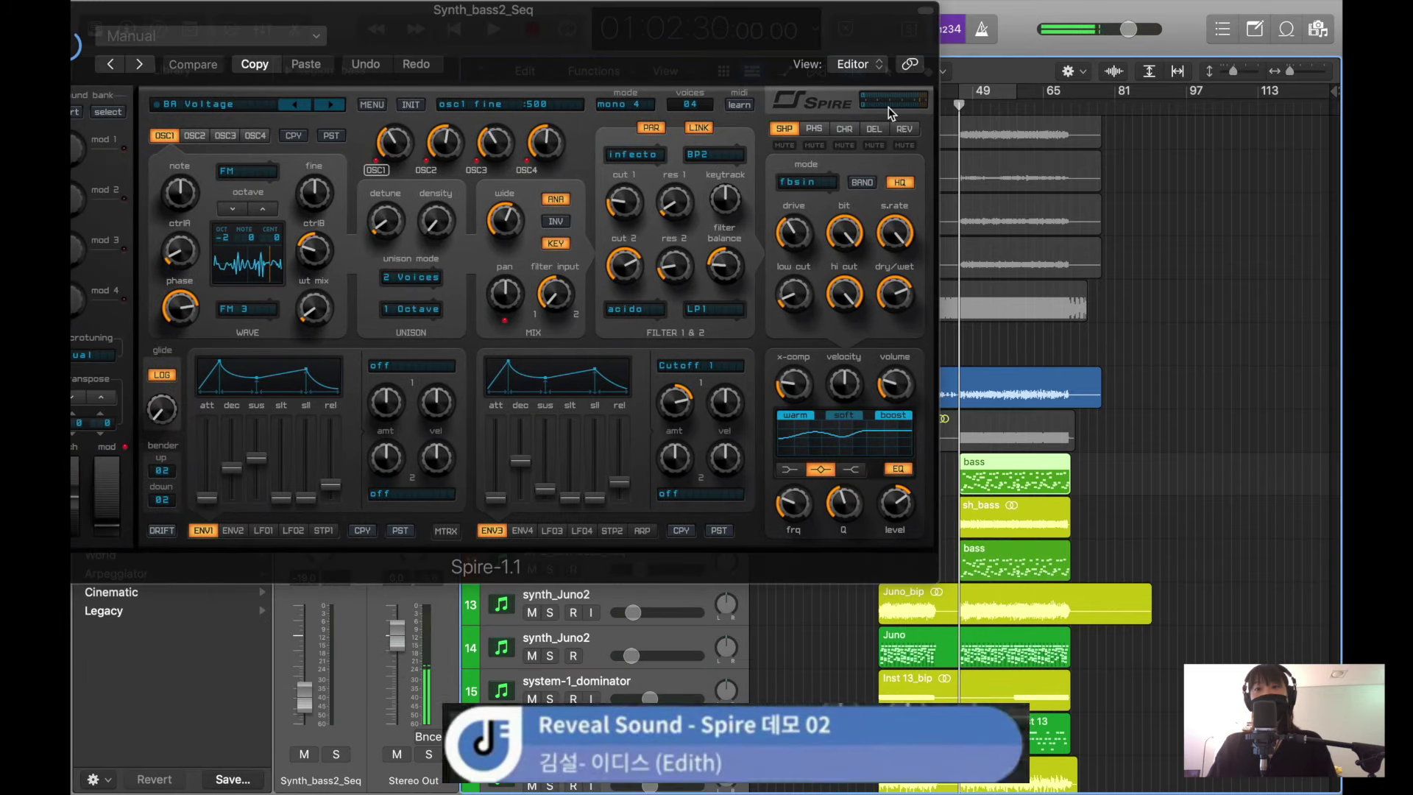
pyautogui.moveTo(646, 70); pyautogui.dragTo(256, 70)
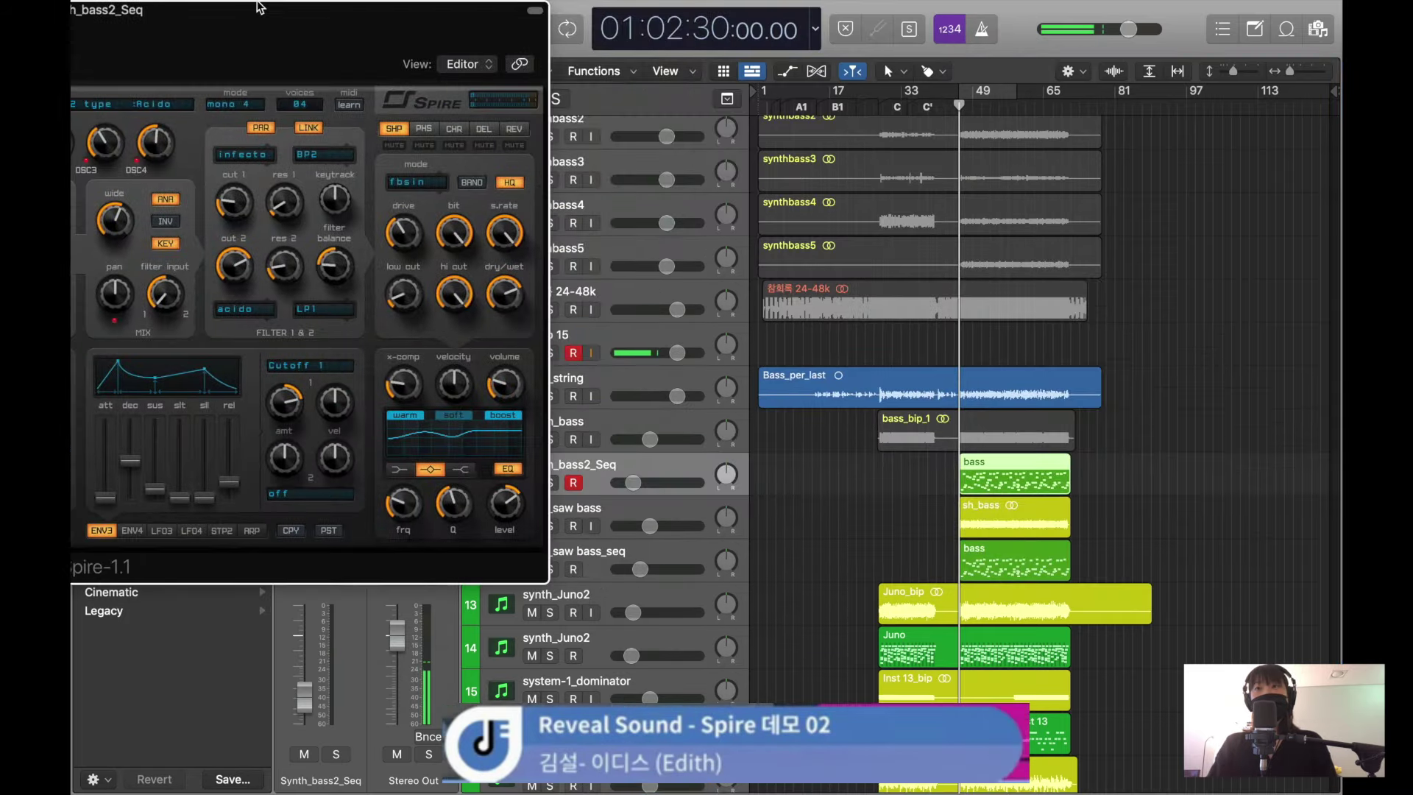
# - Mute all tracks from sh-2_saw bass downwards and play Synth_bass2_Seq together with Bass_string
pyautogui.click(593, 510)
pyautogui.scroll(-10, 593, 511)
pyautogui.hotkey('ctrl', 'm')
pyautogui.scroll(8, 632, 618)
pyautogui.scroll(2, 765, 568)
pyautogui.press('space')
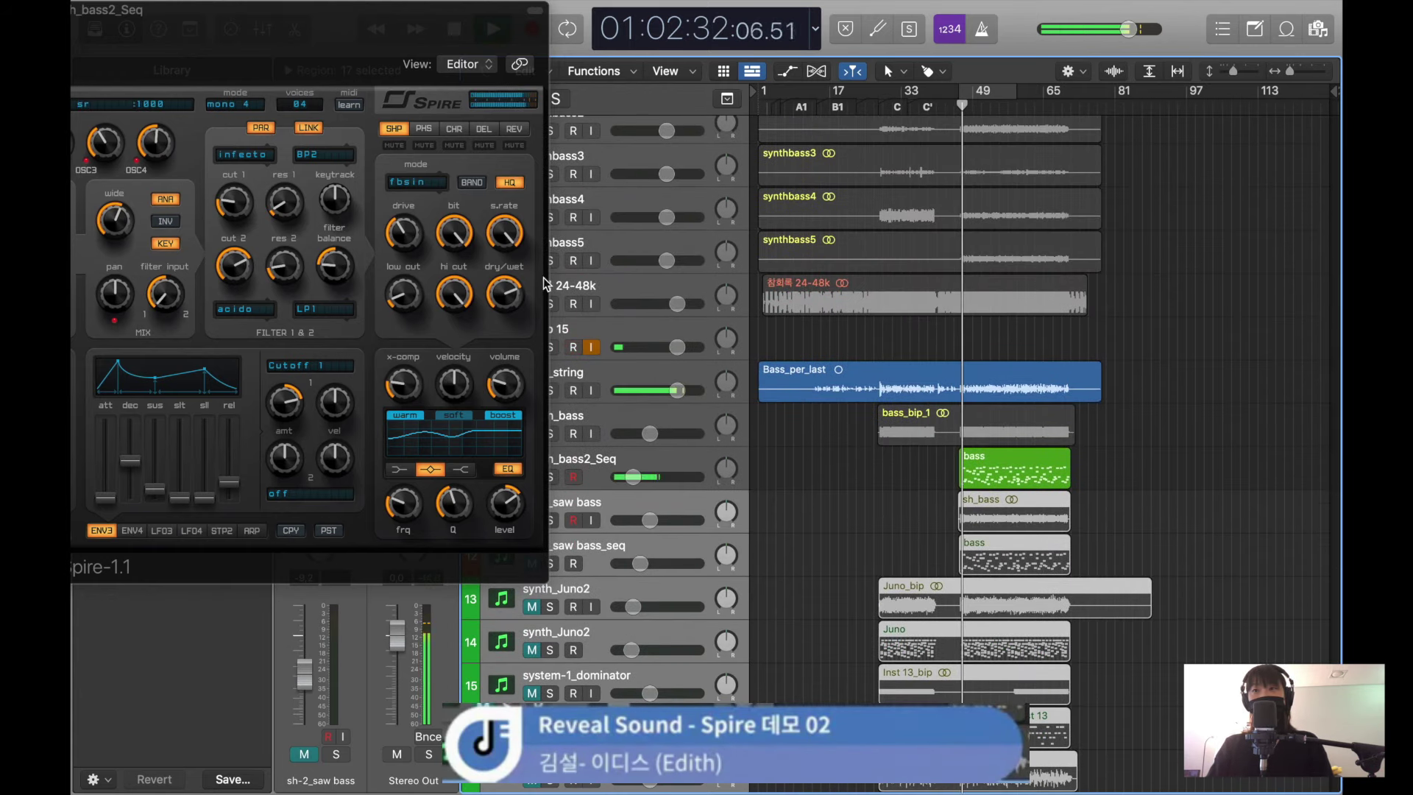
# - Raise the Synth_bass2_Seq track's volume during playback, bring the full Spire window back into view and stop playback
pyautogui.moveTo(632, 477); pyautogui.dragTo(660, 477)
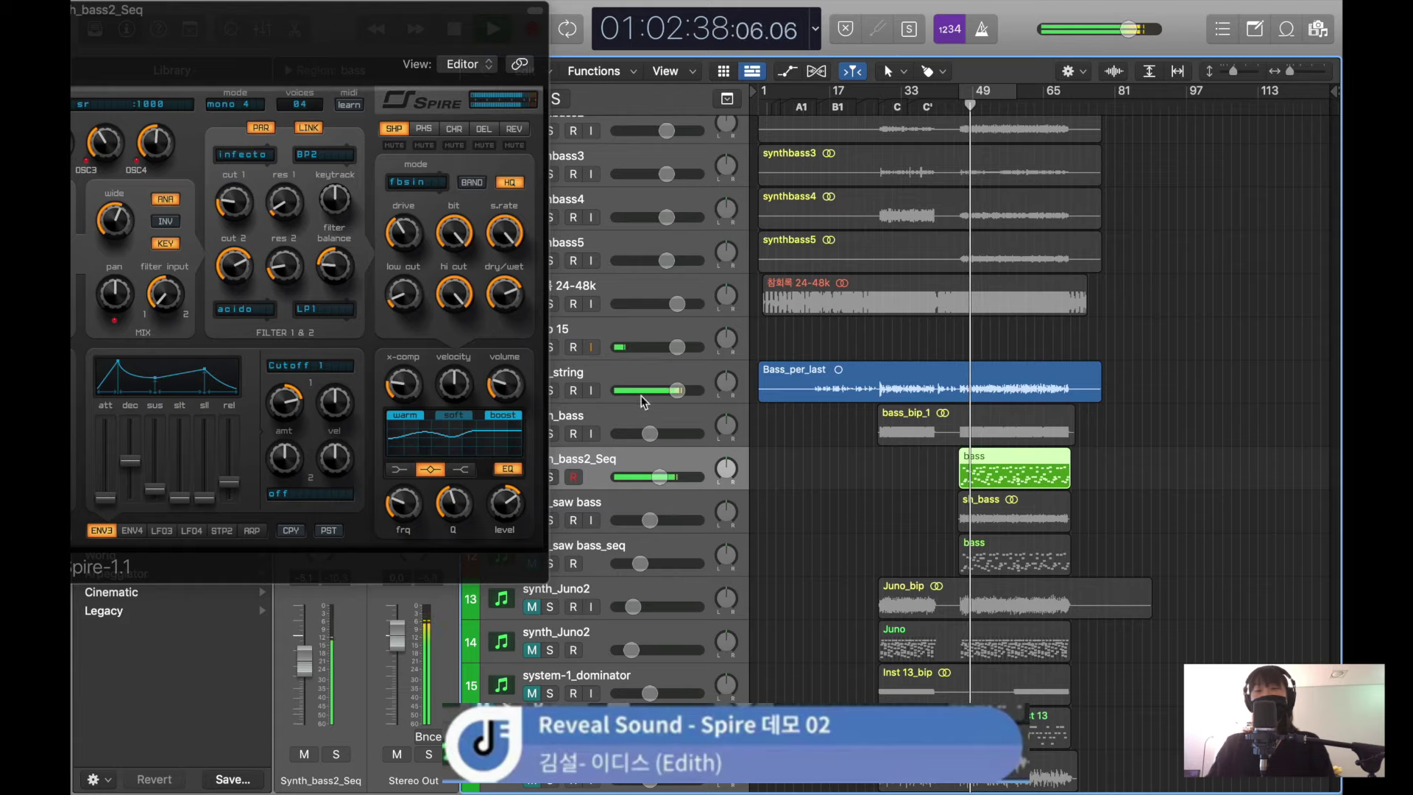
pyautogui.moveTo(331, 59); pyautogui.dragTo(991, 130)
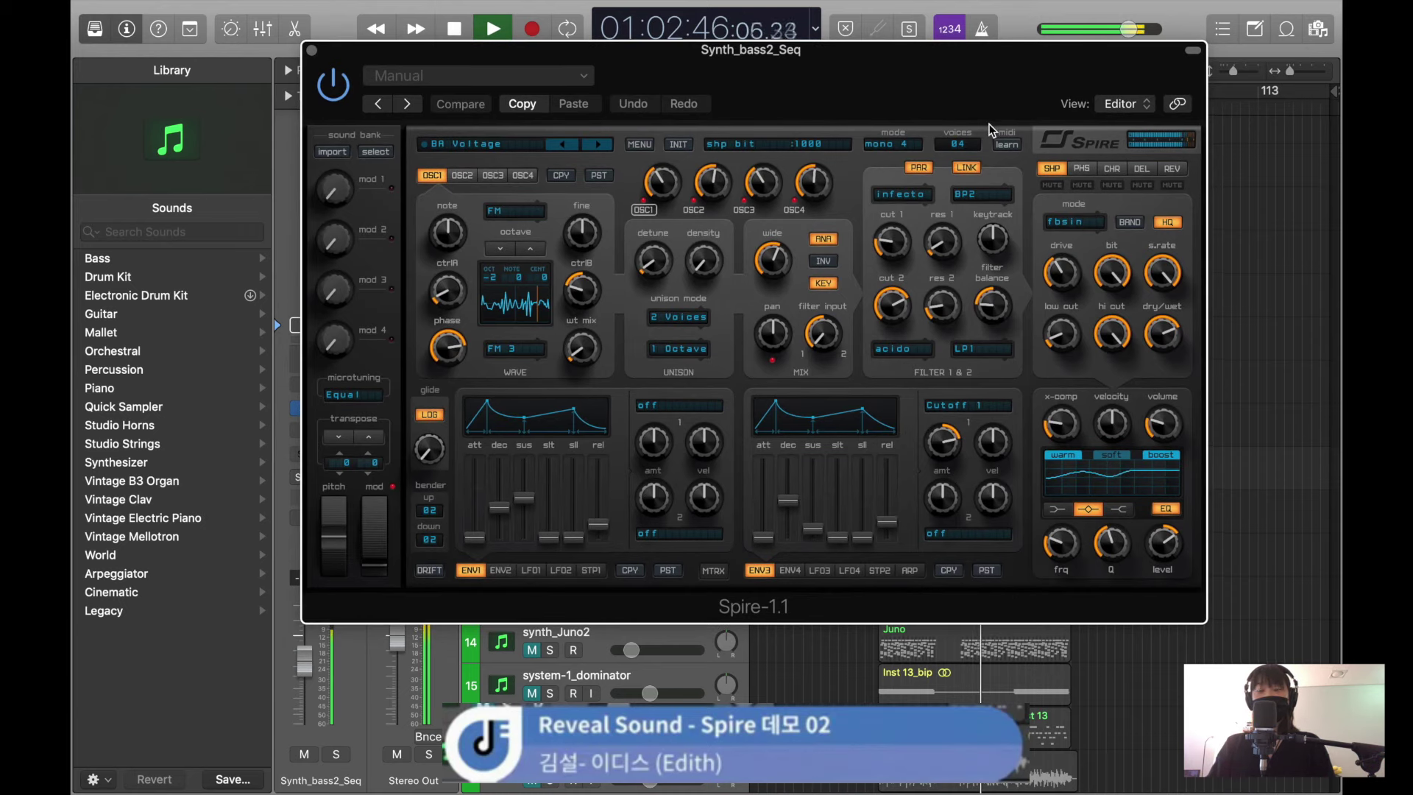
pyautogui.moveTo(991, 130); pyautogui.dragTo(993, 132)
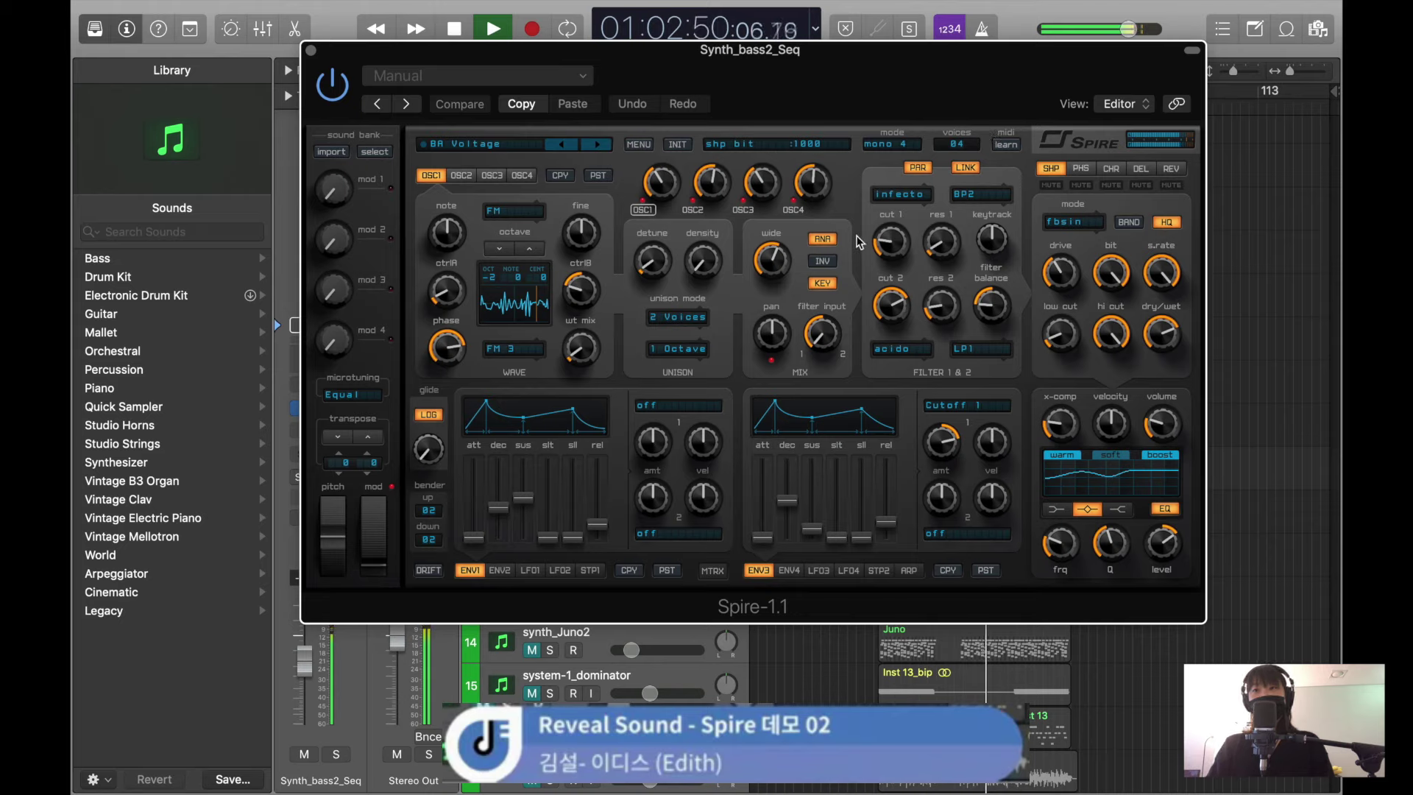
pyautogui.press('space')
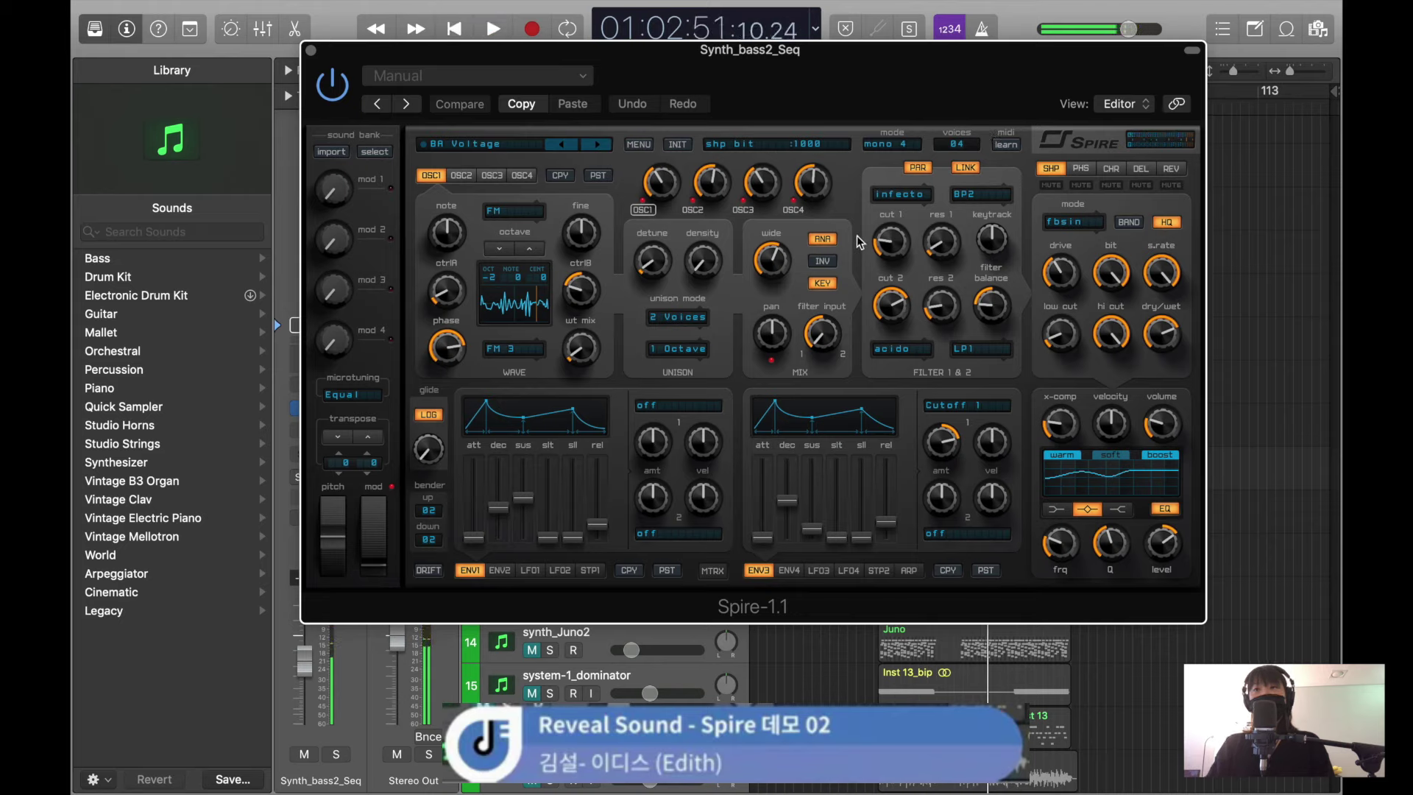
# - Raise envelope 1's attack slightly, set envelope 3's attack to 220, and audition the softened bass
pyautogui.moveTo(472, 541); pyautogui.dragTo(473, 532)
pyautogui.moveTo(771, 550); pyautogui.dragTo(763, 529)
pyautogui.press('space')
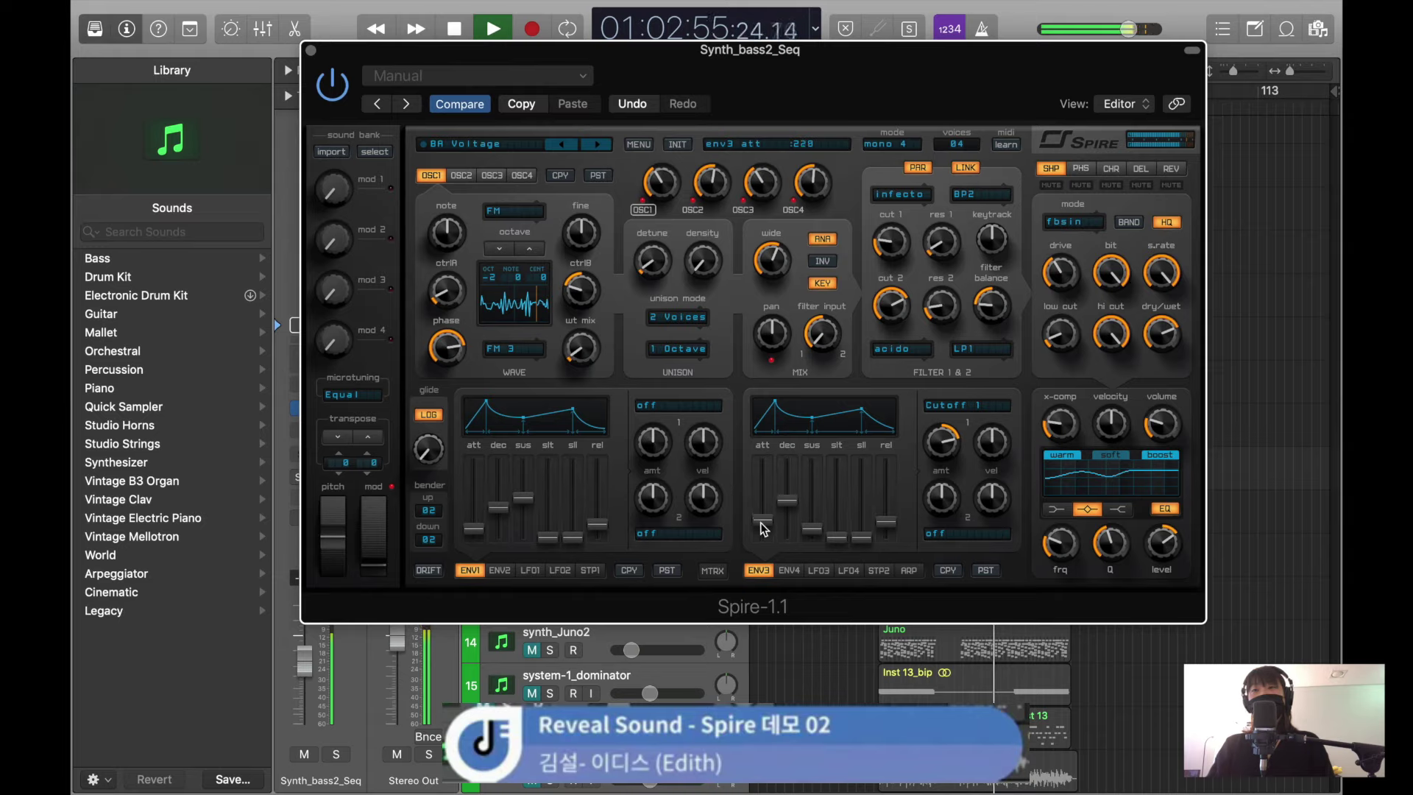
pyautogui.press('space')
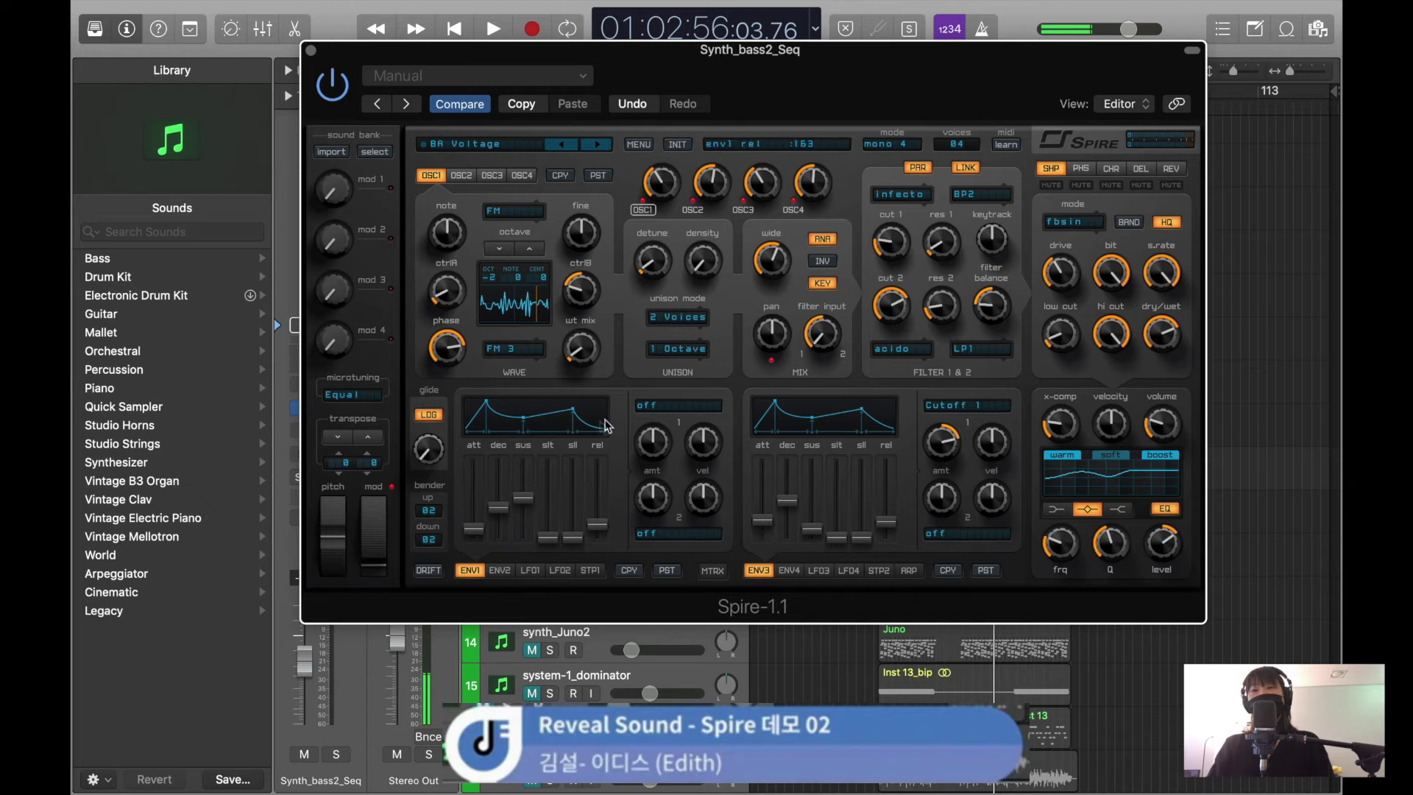
# - Lower Spire's oscillator mix levels during playback, setting osc2 to about 453 and osc3 to 91
pyautogui.press('space')
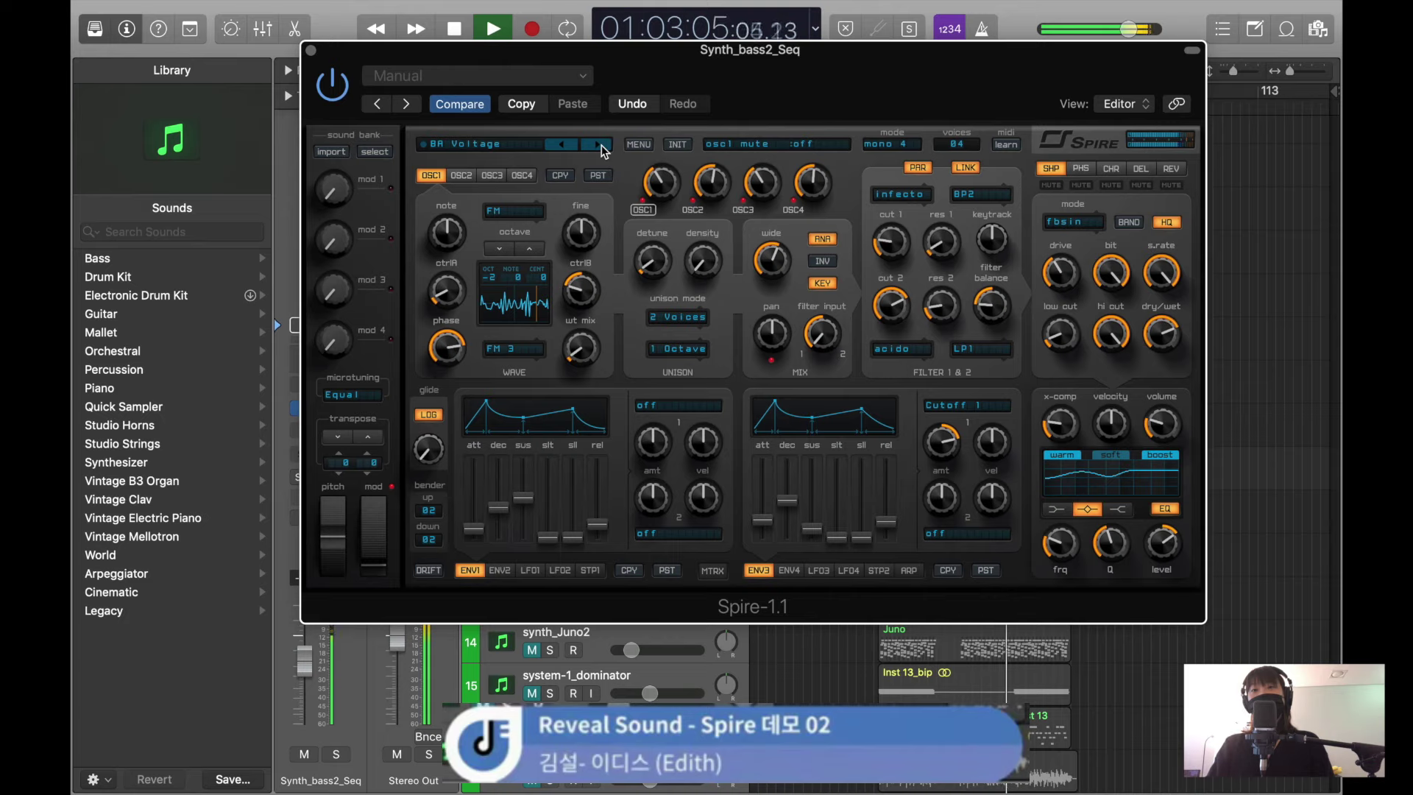
pyautogui.moveTo(727, 183)
pyautogui.mouseDown()
pyautogui.moveTo(717, 193)
pyautogui.moveTo(719, 178)
pyautogui.moveTo(750, 193)
pyautogui.mouseUp()
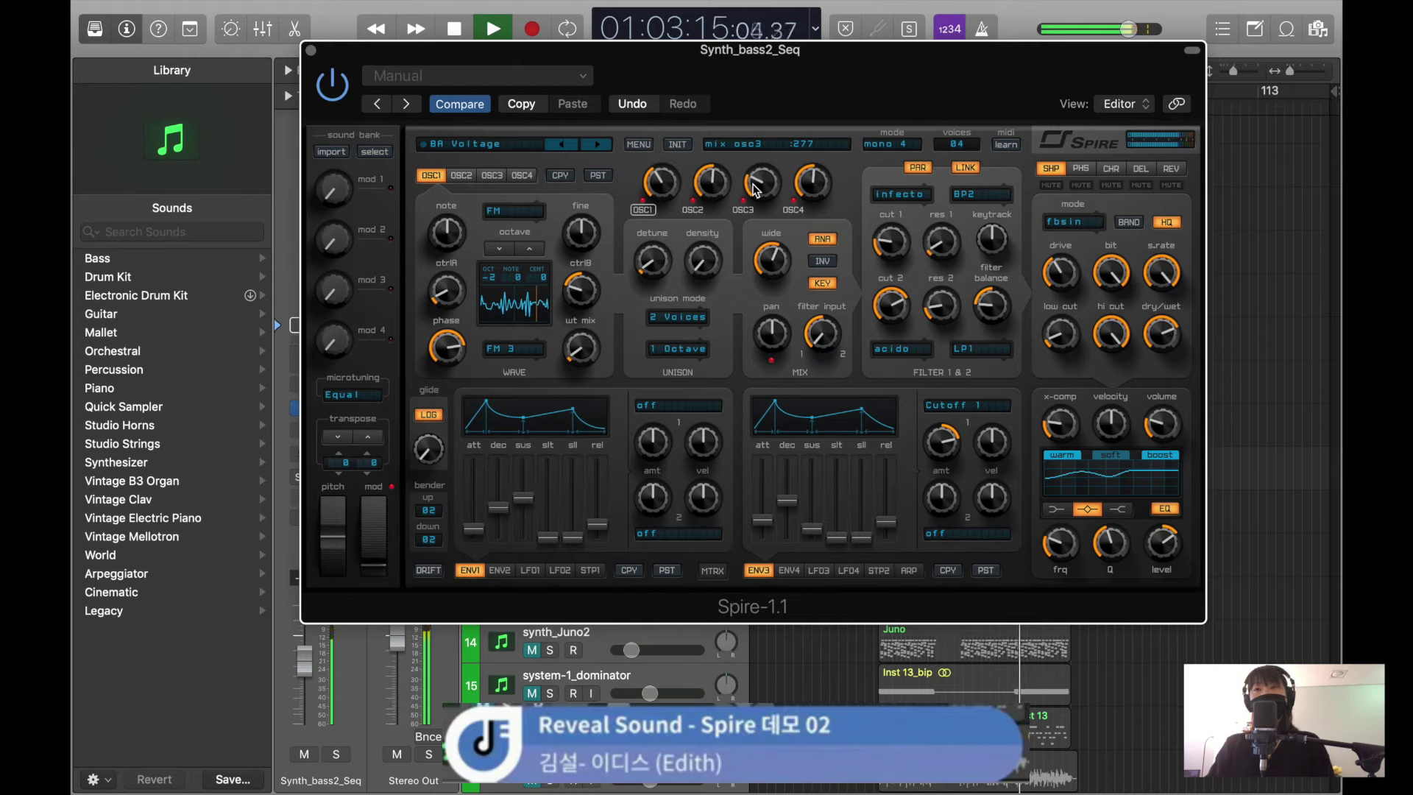
pyautogui.moveTo(755, 190)
pyautogui.mouseDown()
pyautogui.moveTo(715, 173)
pyautogui.moveTo(807, 196)
pyautogui.moveTo(755, 208)
pyautogui.moveTo(770, 195)
pyautogui.mouseUp()
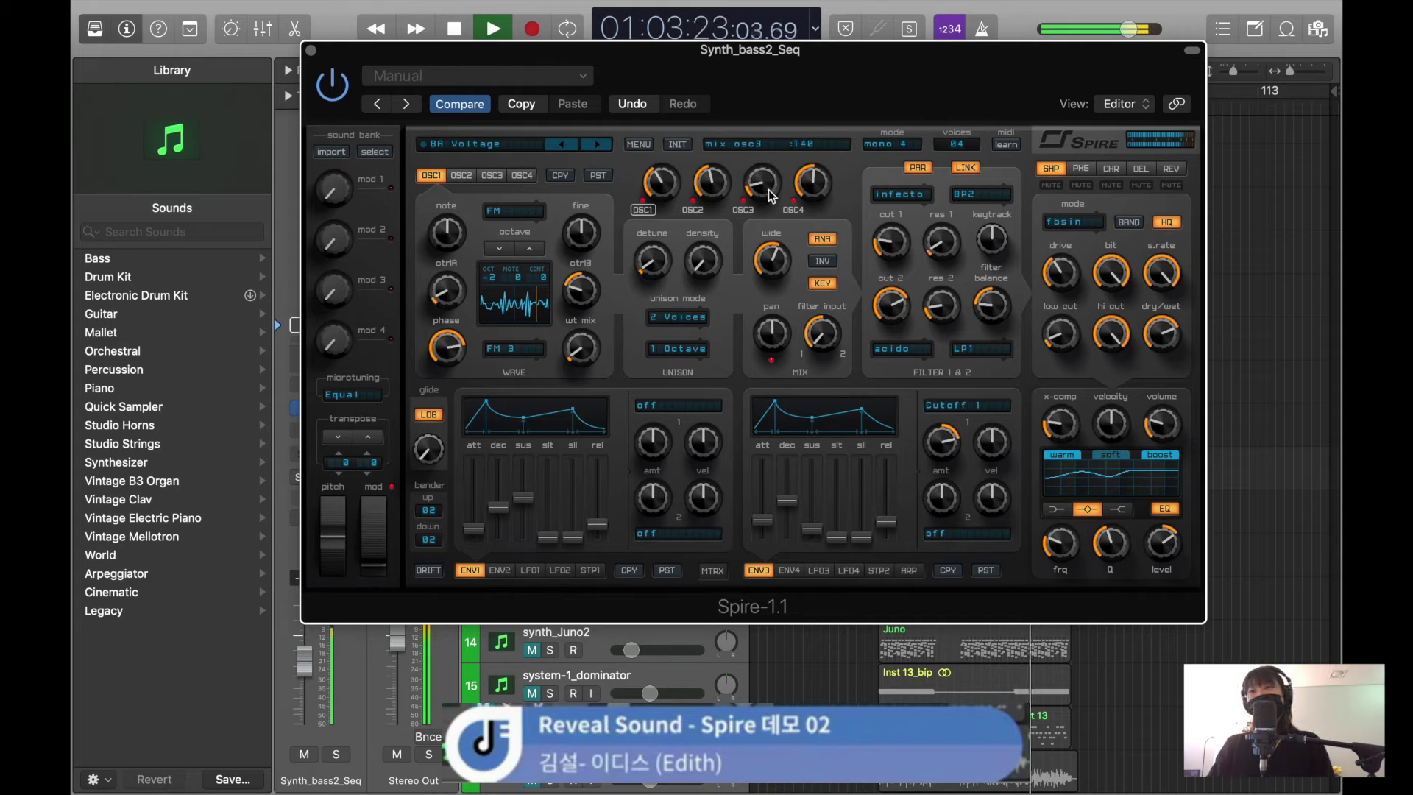
pyautogui.press('space')
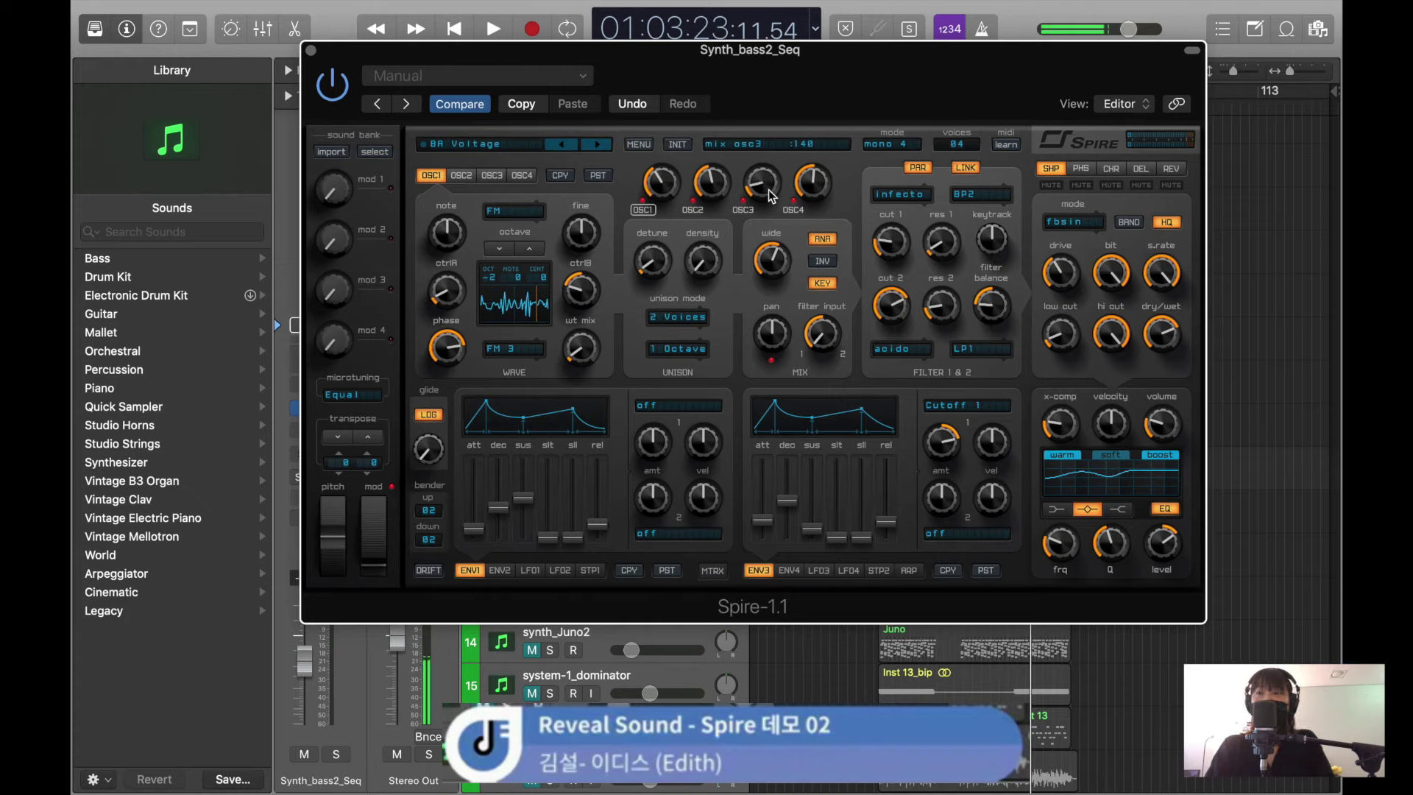
pyautogui.moveTo(771, 196); pyautogui.dragTo(761, 193)
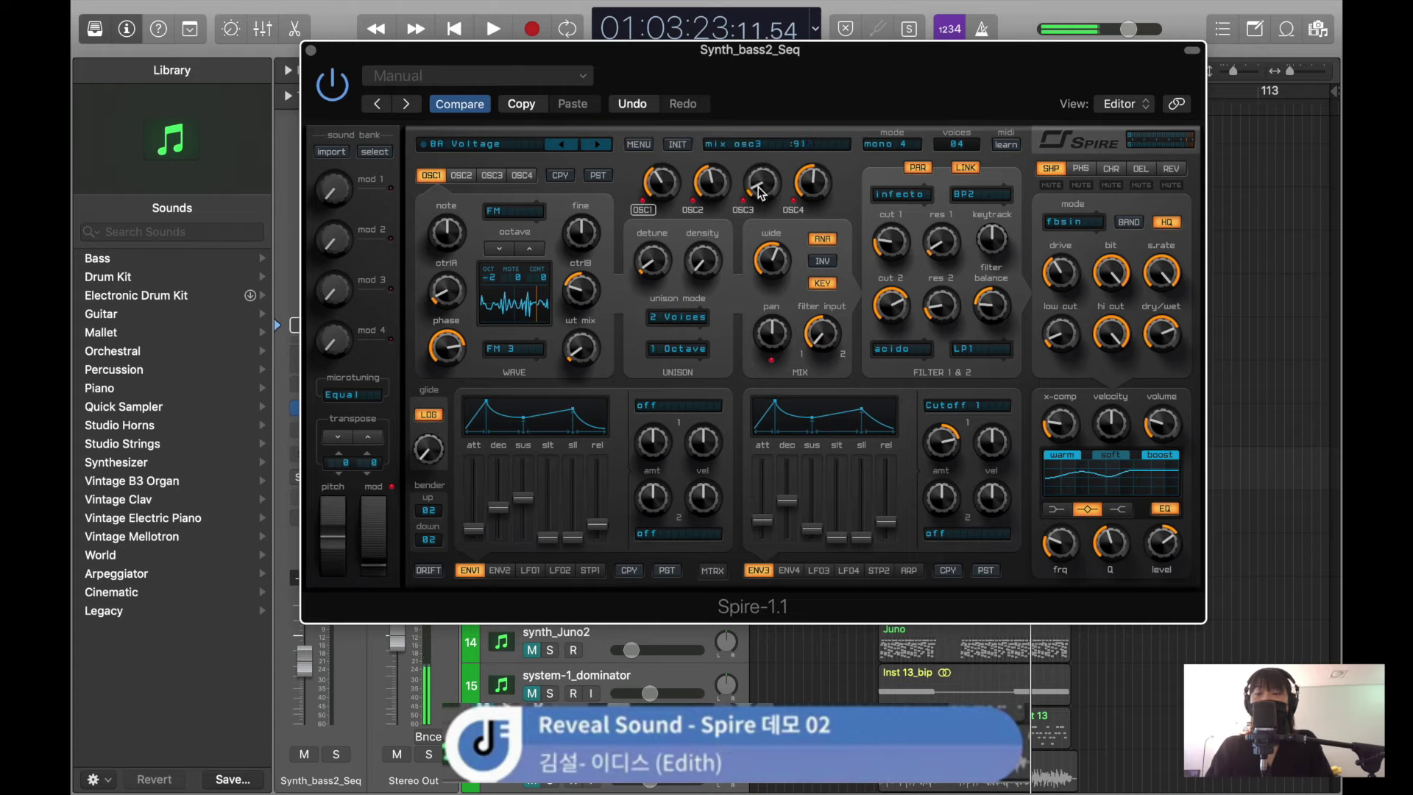
pyautogui.press('space')
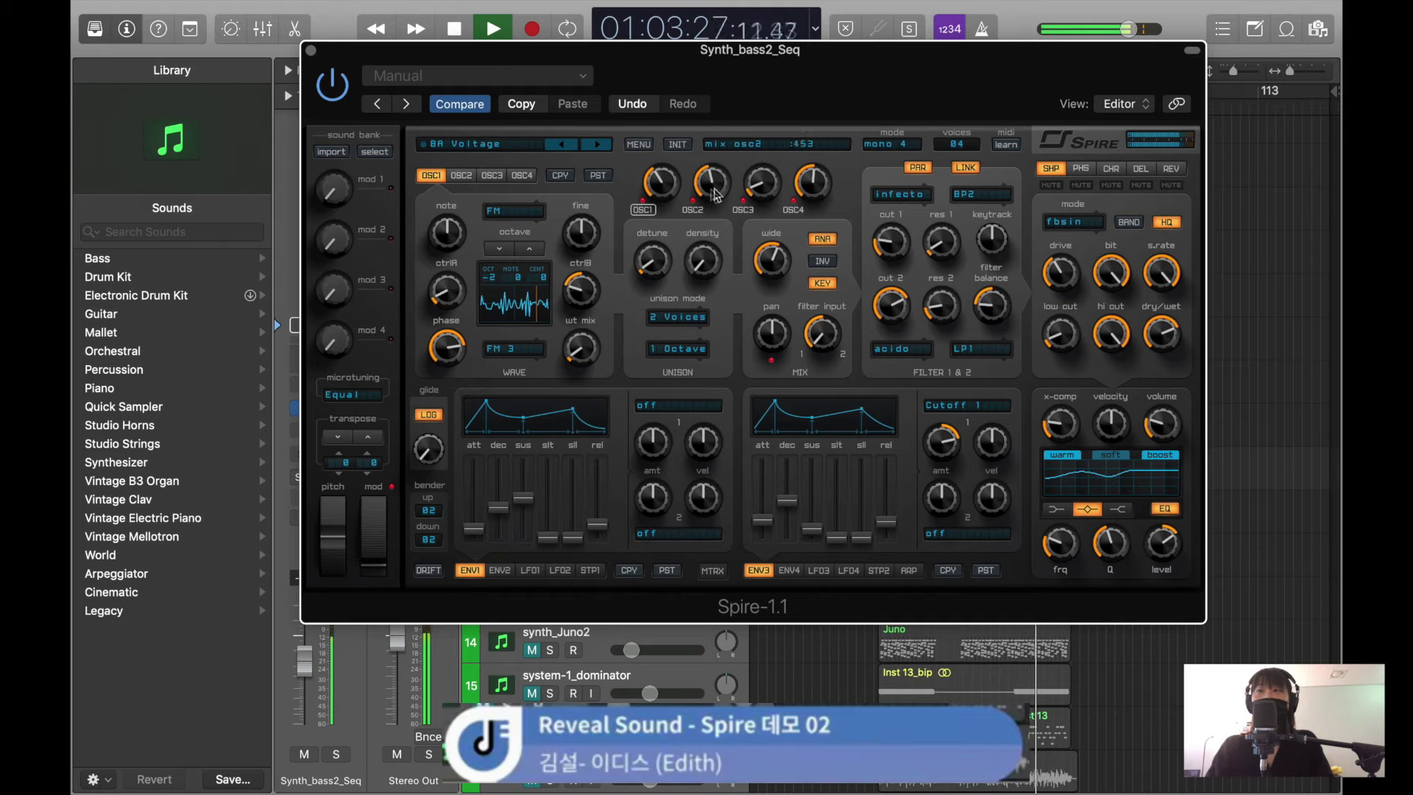
pyautogui.moveTo(710, 195); pyautogui.dragTo(713, 189)
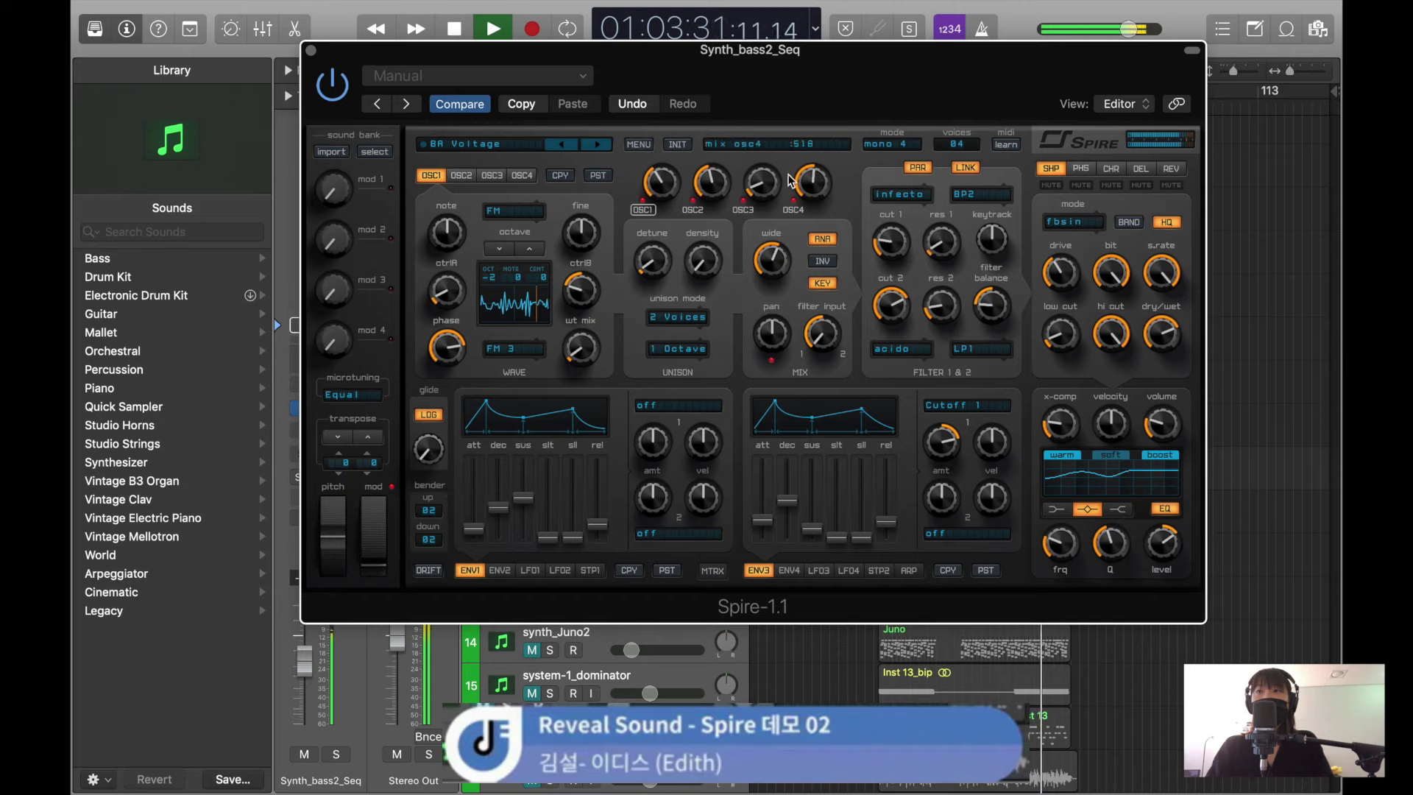
pyautogui.press('space')
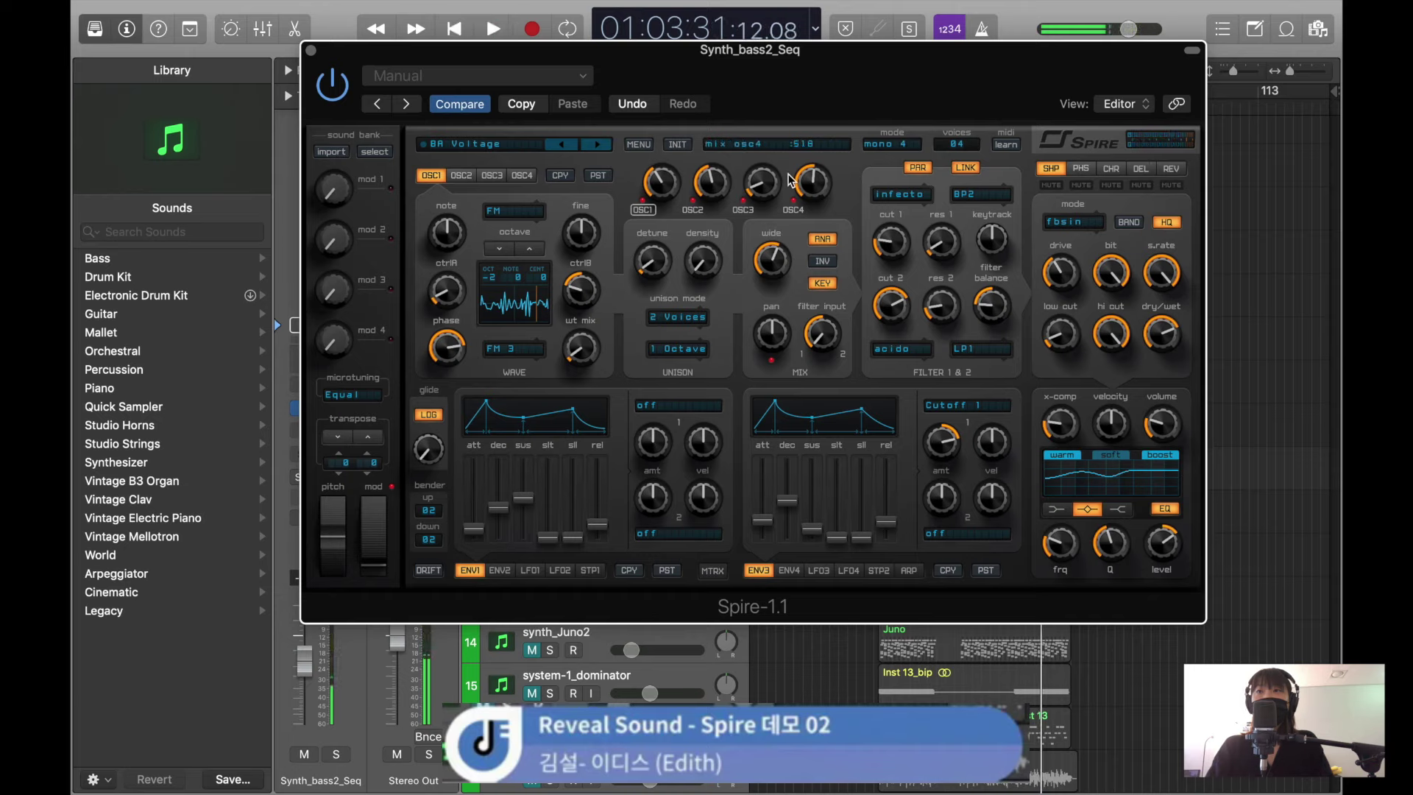
# - Load the BA Agrimotor HFM preset in Spire and briefly play it, moving the synth window clear of the tracks
pyautogui.click(468, 144)
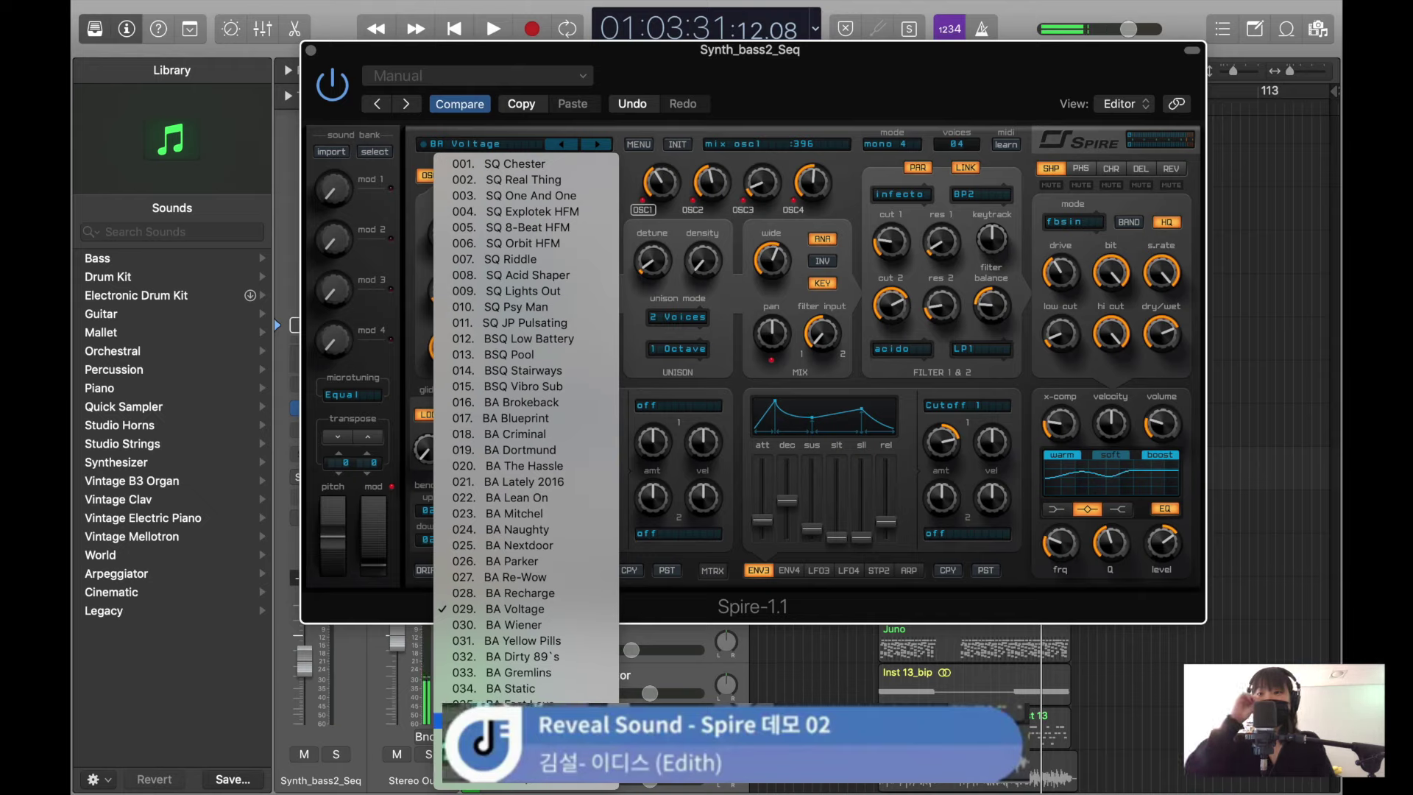
pyautogui.click(563, 173)
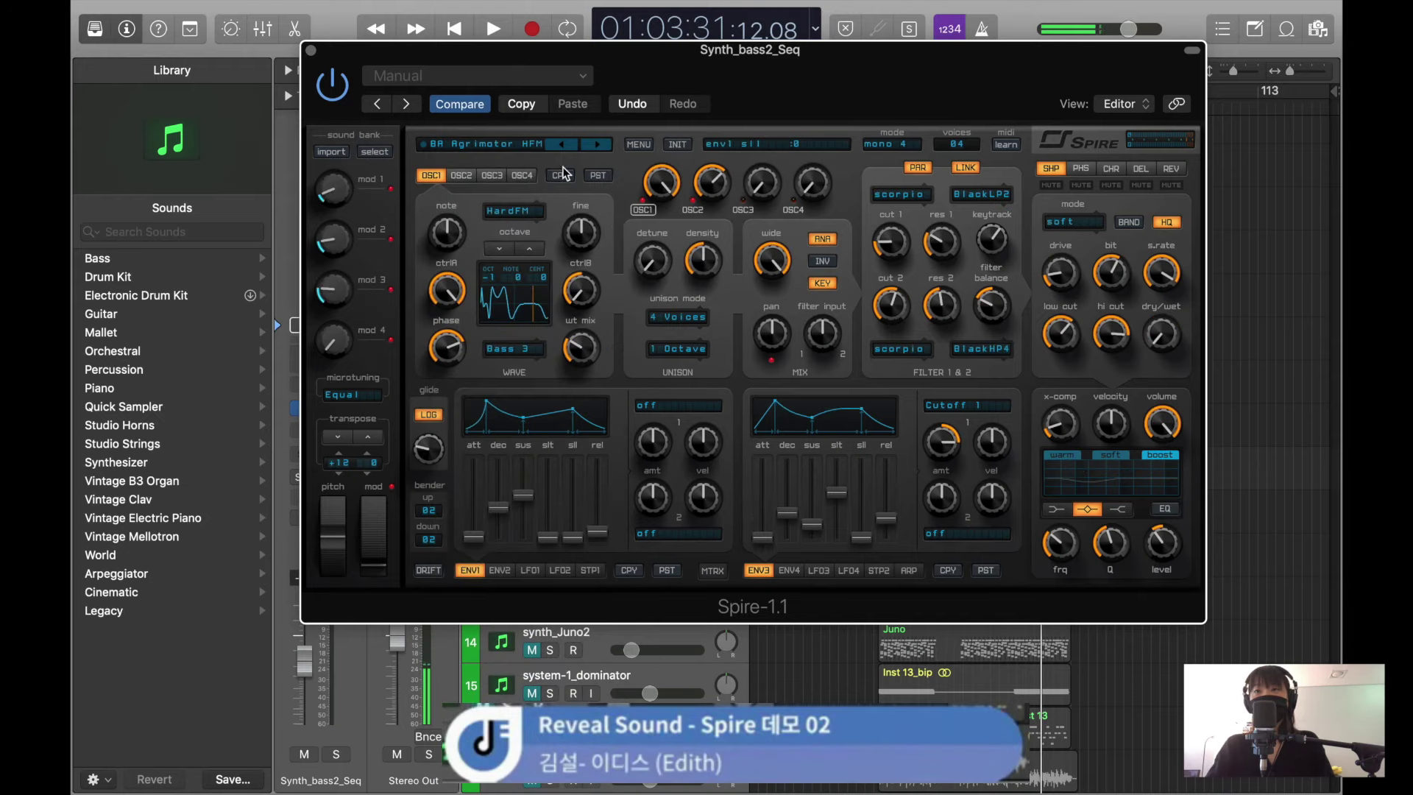
pyautogui.press('space')
pyautogui.moveTo(917, 71); pyautogui.dragTo(539, 256)
pyautogui.press('space')
# - Return the playhead to the bass region's start, set the Synth_bass2_Seq volume to -9.4 dB and play
pyautogui.click(955, 106)
pyautogui.moveTo(955, 106); pyautogui.dragTo(958, 107)
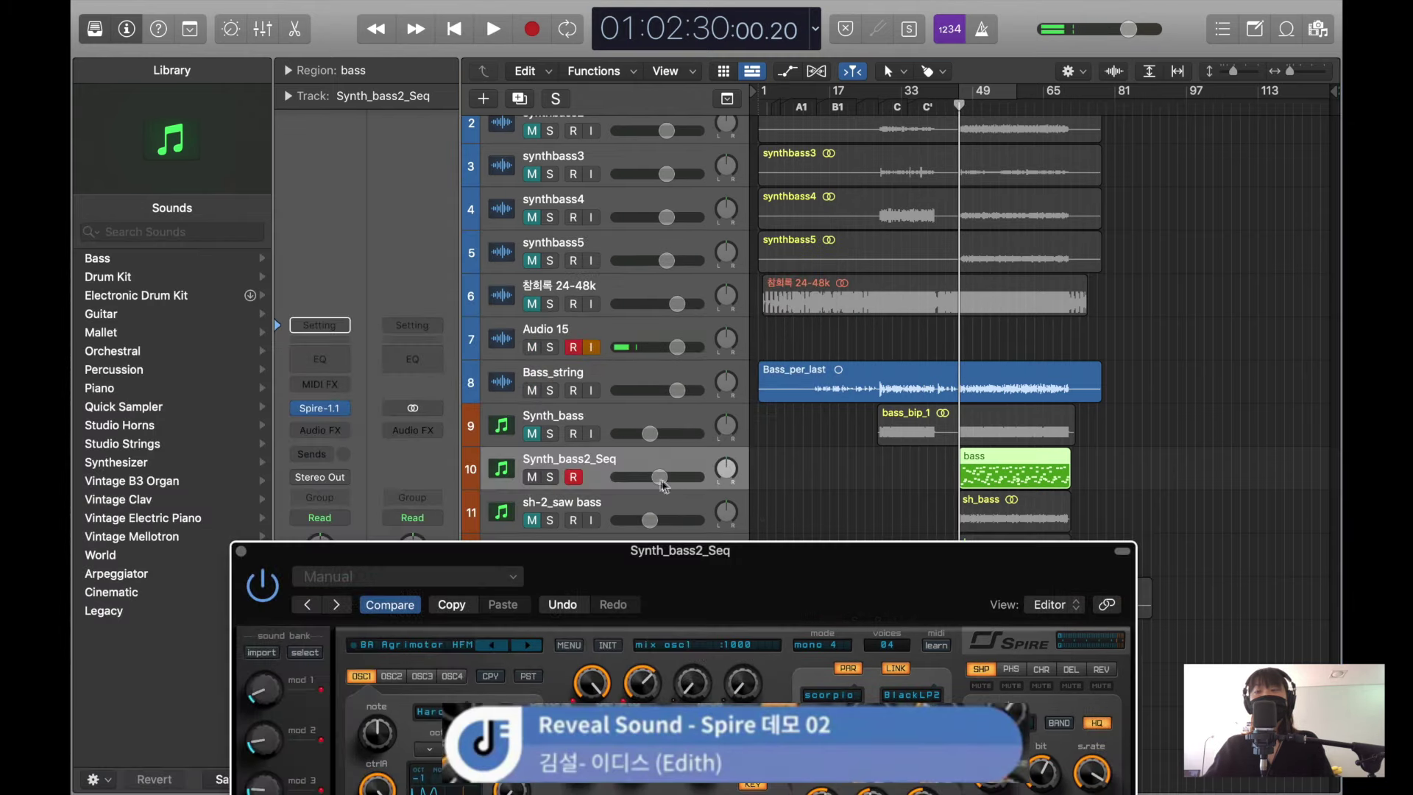
pyautogui.moveTo(660, 478); pyautogui.dragTo(652, 478)
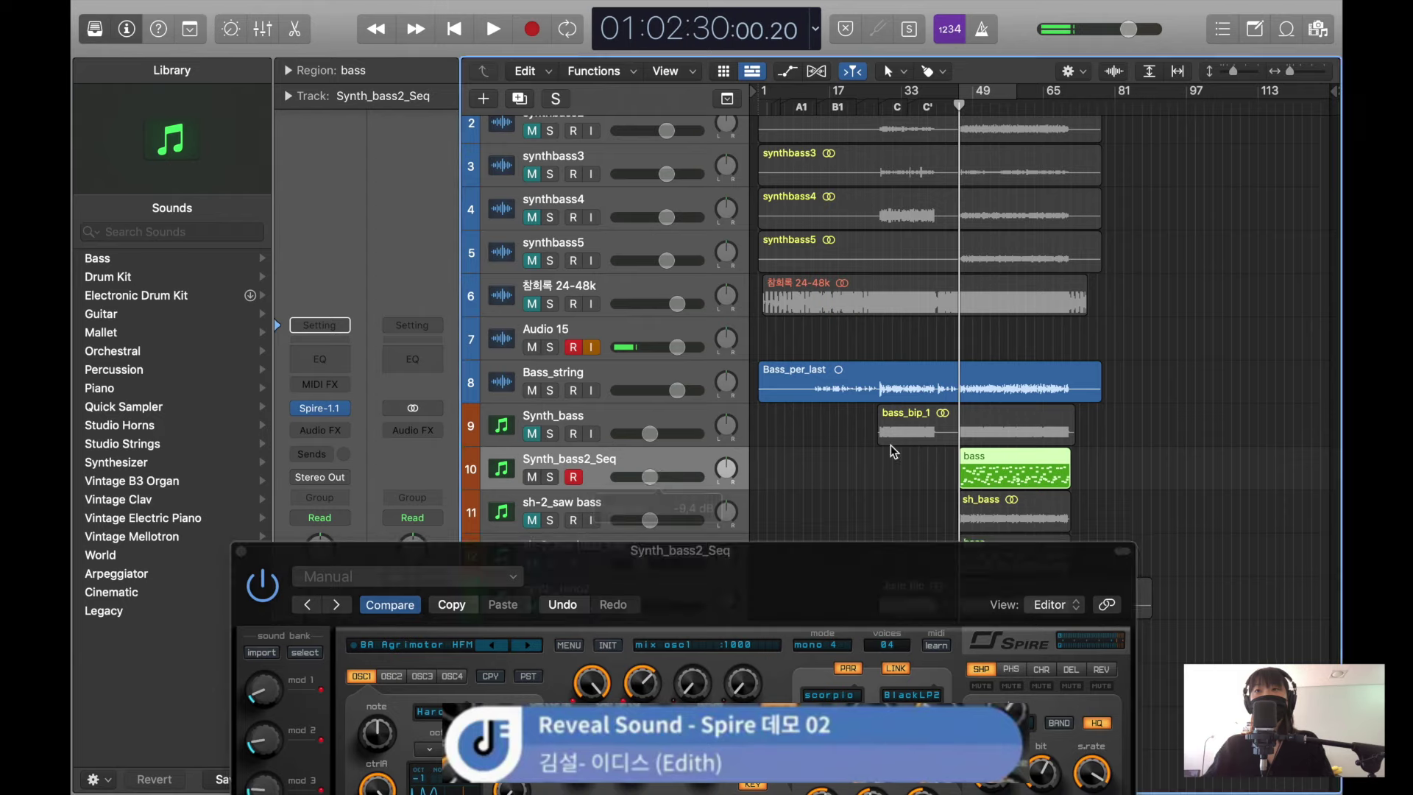
pyautogui.press('space')
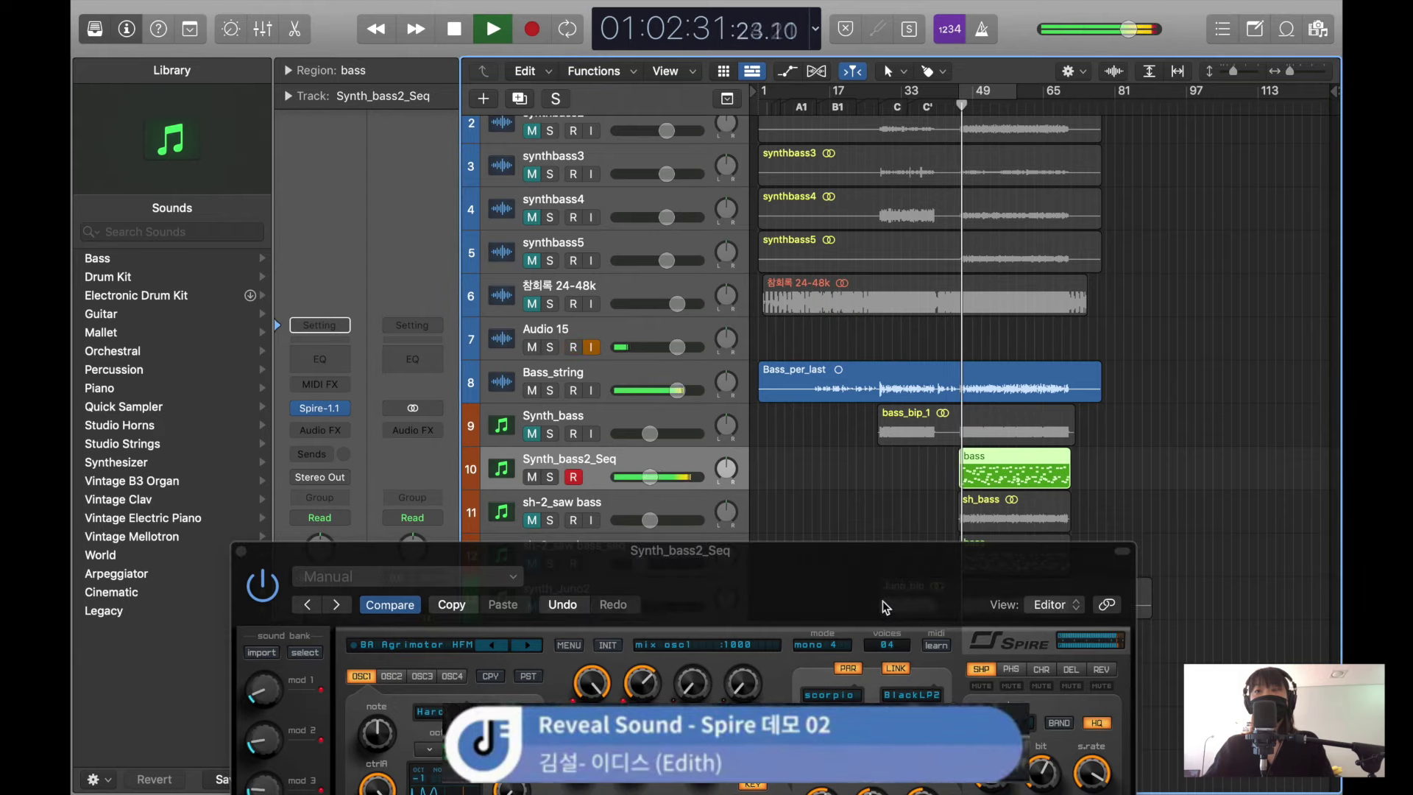
# - Bring the full Spire window into view and lower oscillator 1's mix level to about its midpoint while auditioning
pyautogui.moveTo(846, 598); pyautogui.dragTo(1034, 143)
pyautogui.press('space')
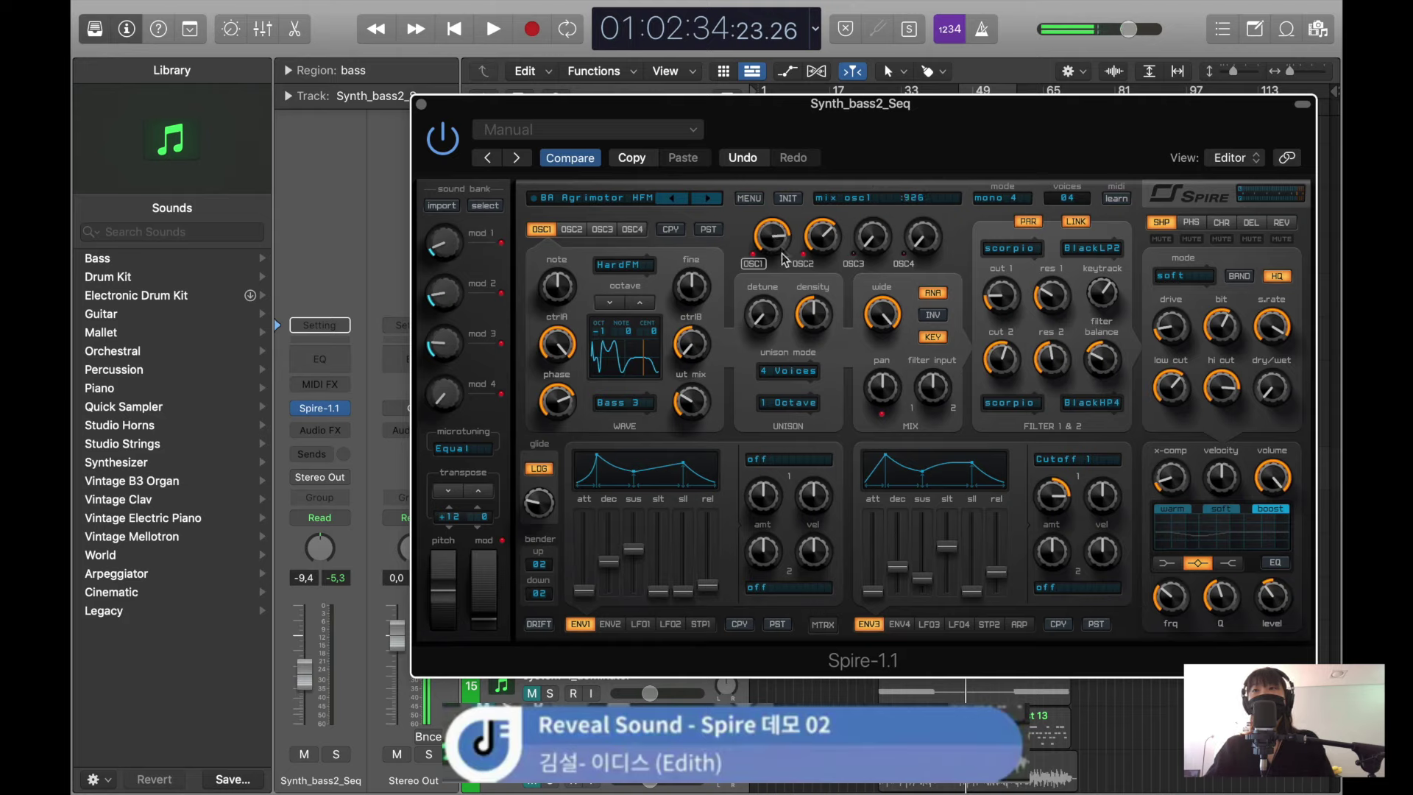
pyautogui.press('space')
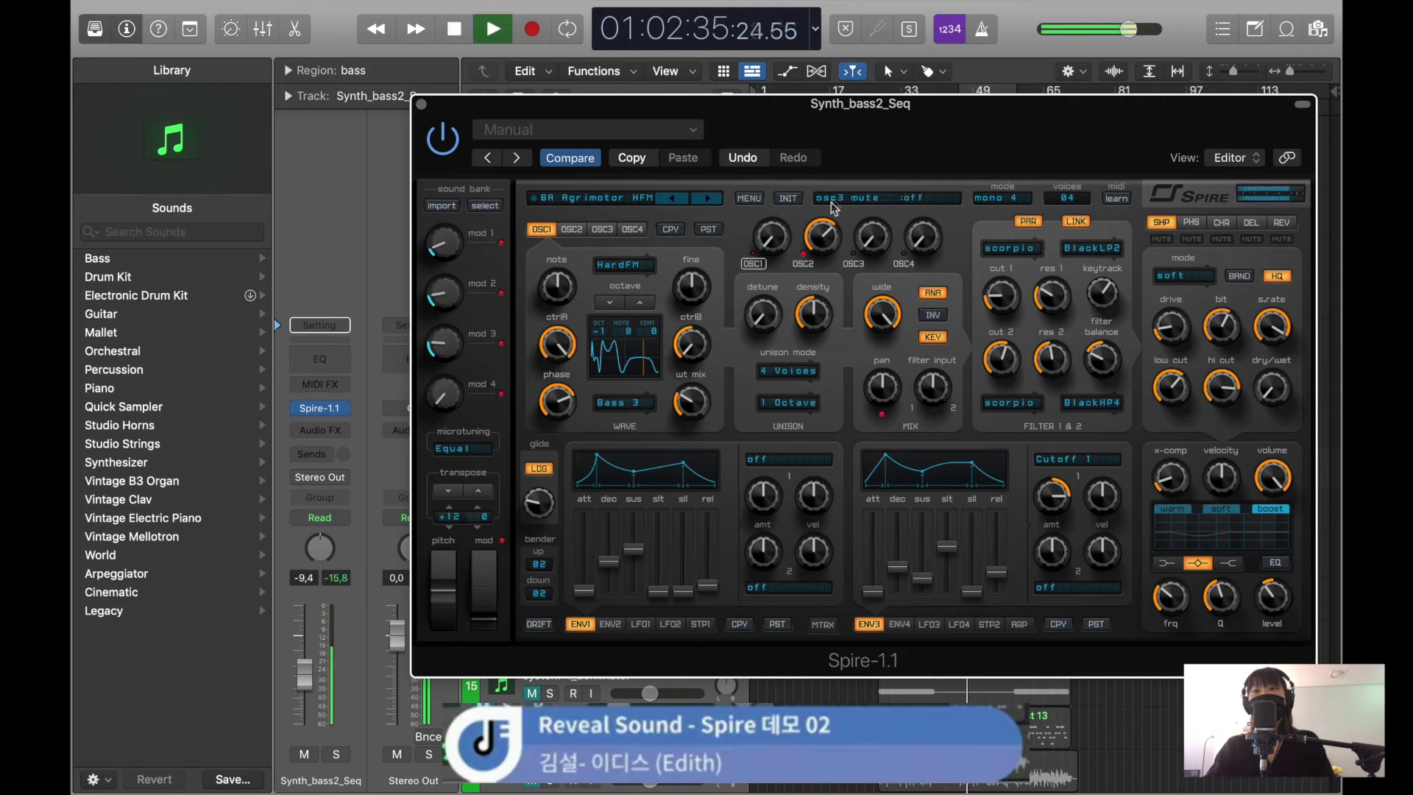
pyautogui.moveTo(830, 225)
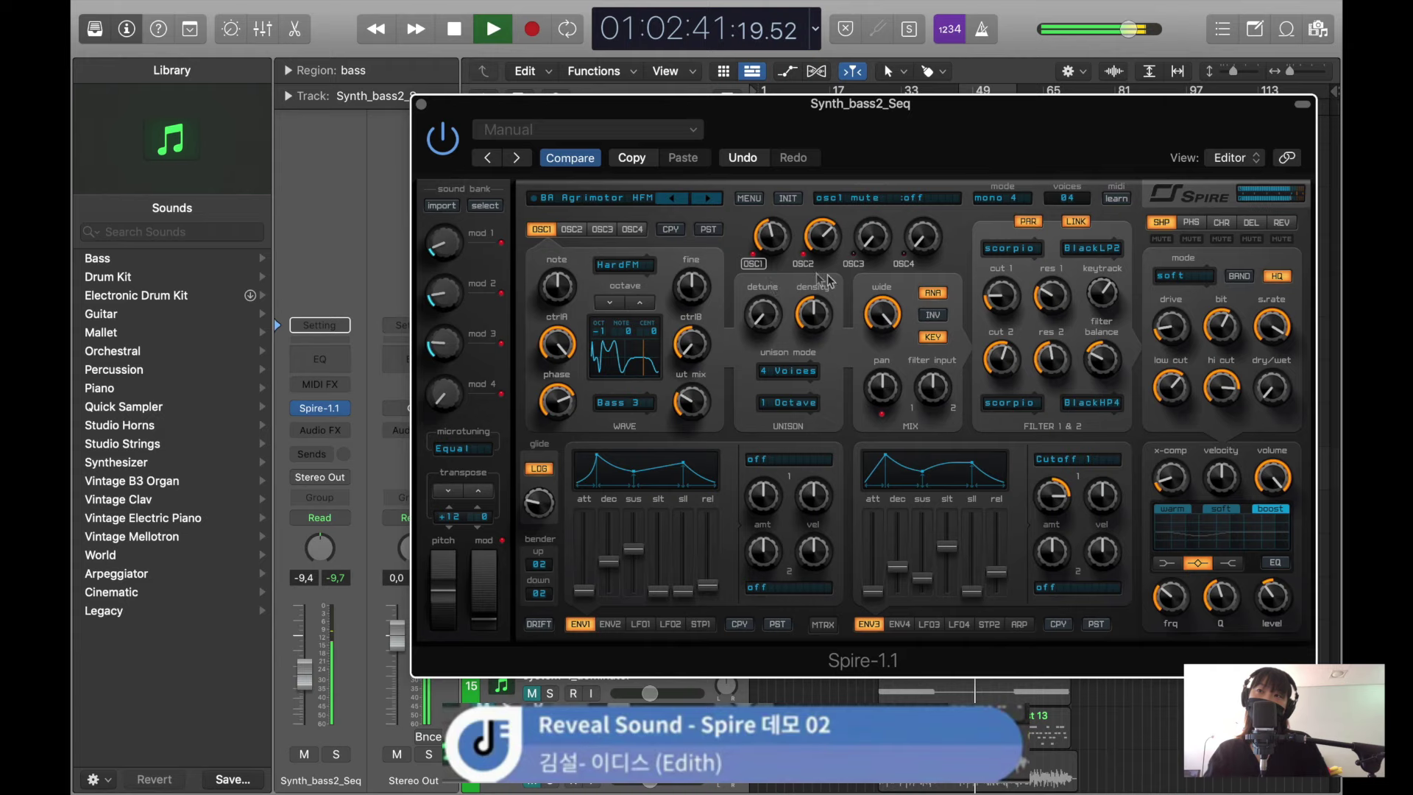
pyautogui.press('space')
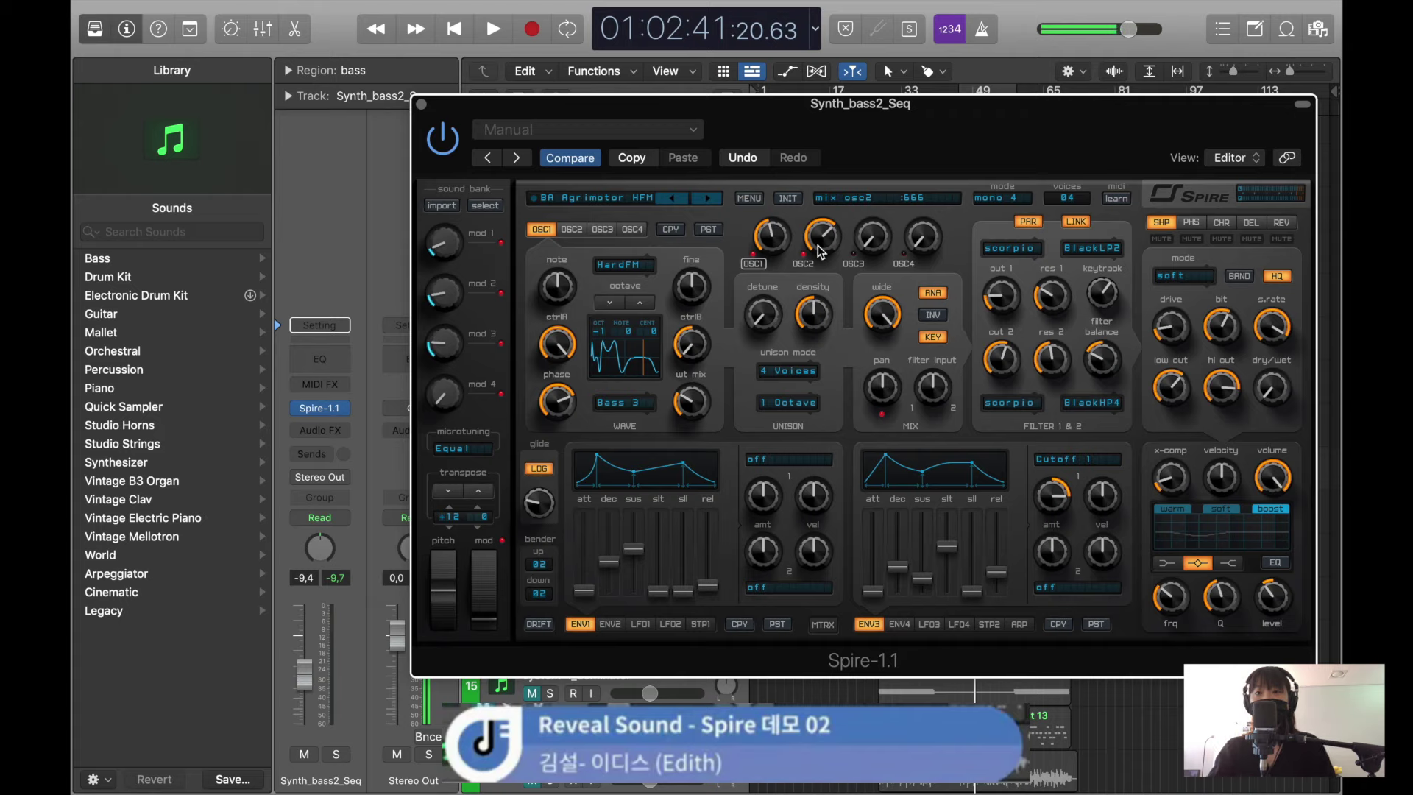
# - Lower oscillator 2's mix level to a small amount and play the patch to check the balance
pyautogui.moveTo(829, 240); pyautogui.dragTo(805, 297)
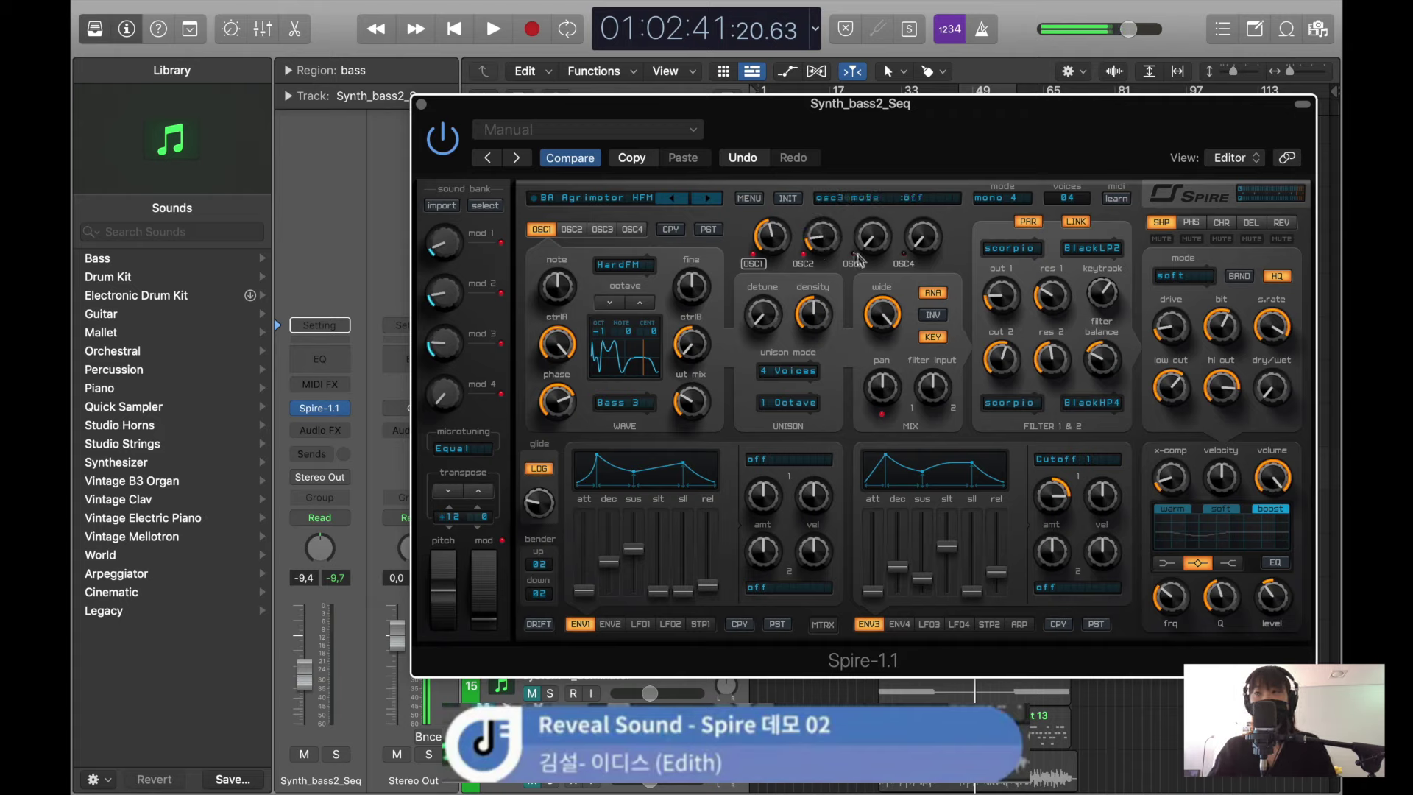
pyautogui.doubleClick(826, 248)
pyautogui.press('space')
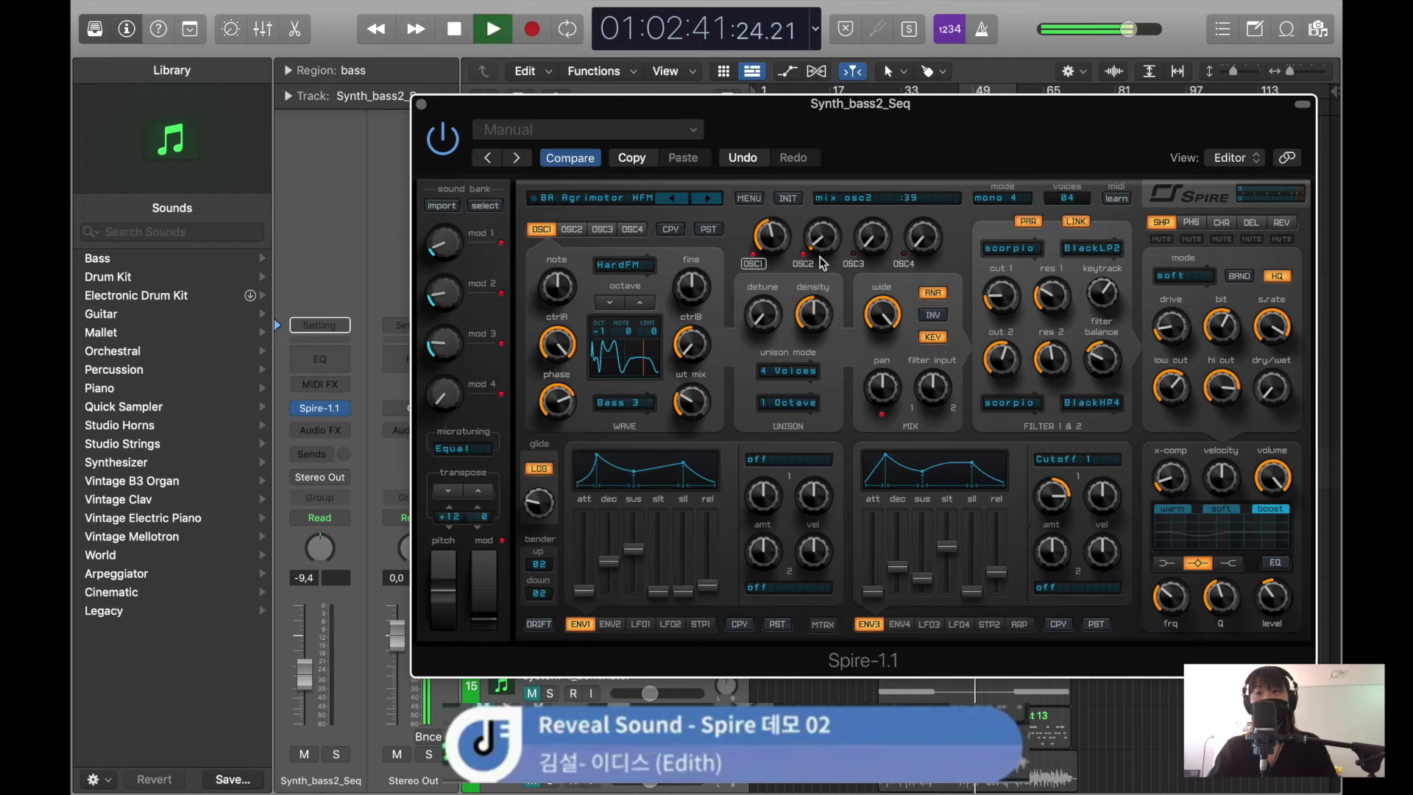
pyautogui.moveTo(819, 241)
pyautogui.mouseDown()
pyautogui.moveTo(824, 210)
pyautogui.moveTo(818, 229)
pyautogui.mouseUp()
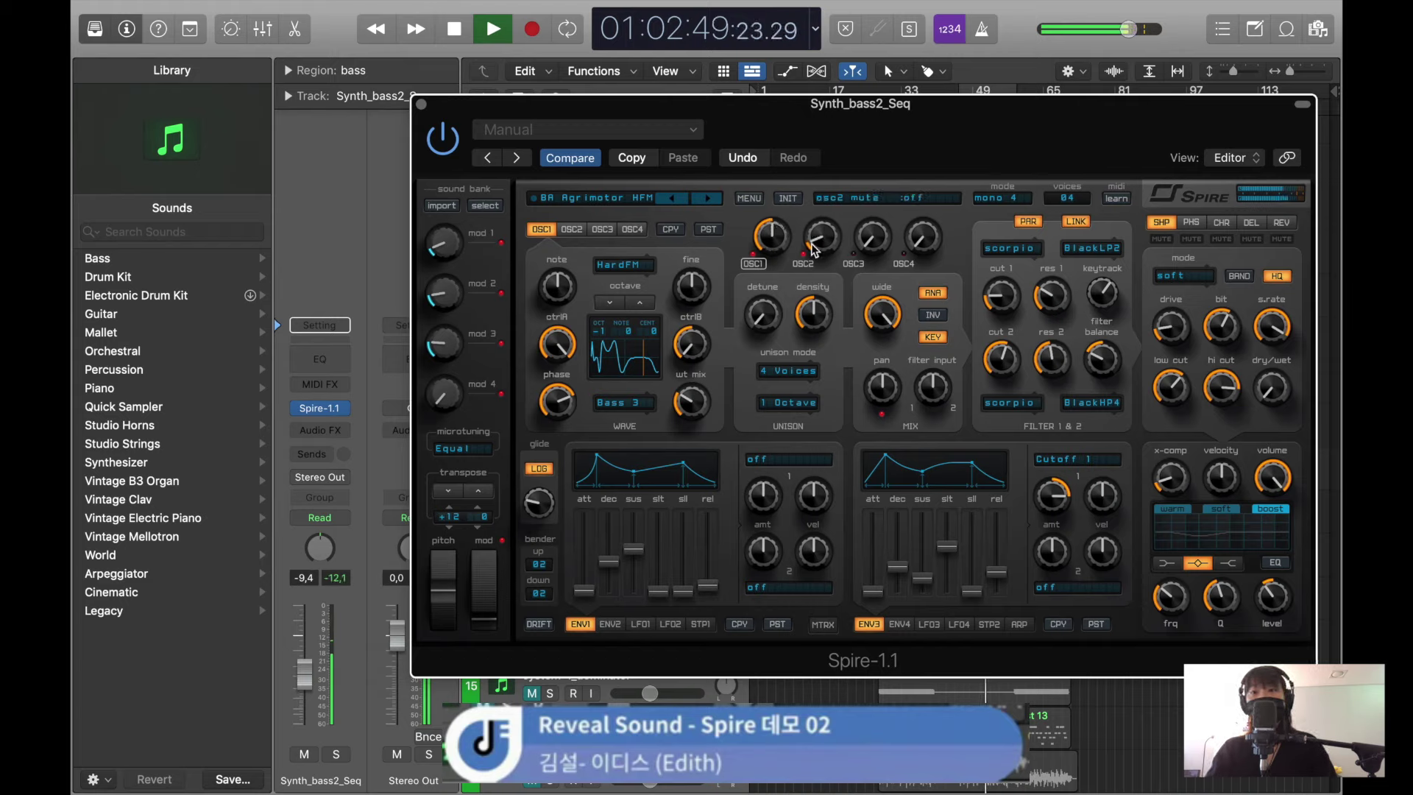
# - Set oscillator 1's wavetable mix to about 713, keeping the Bass 3 wave, and resume playback
pyautogui.click(628, 409)
pyautogui.click(649, 291)
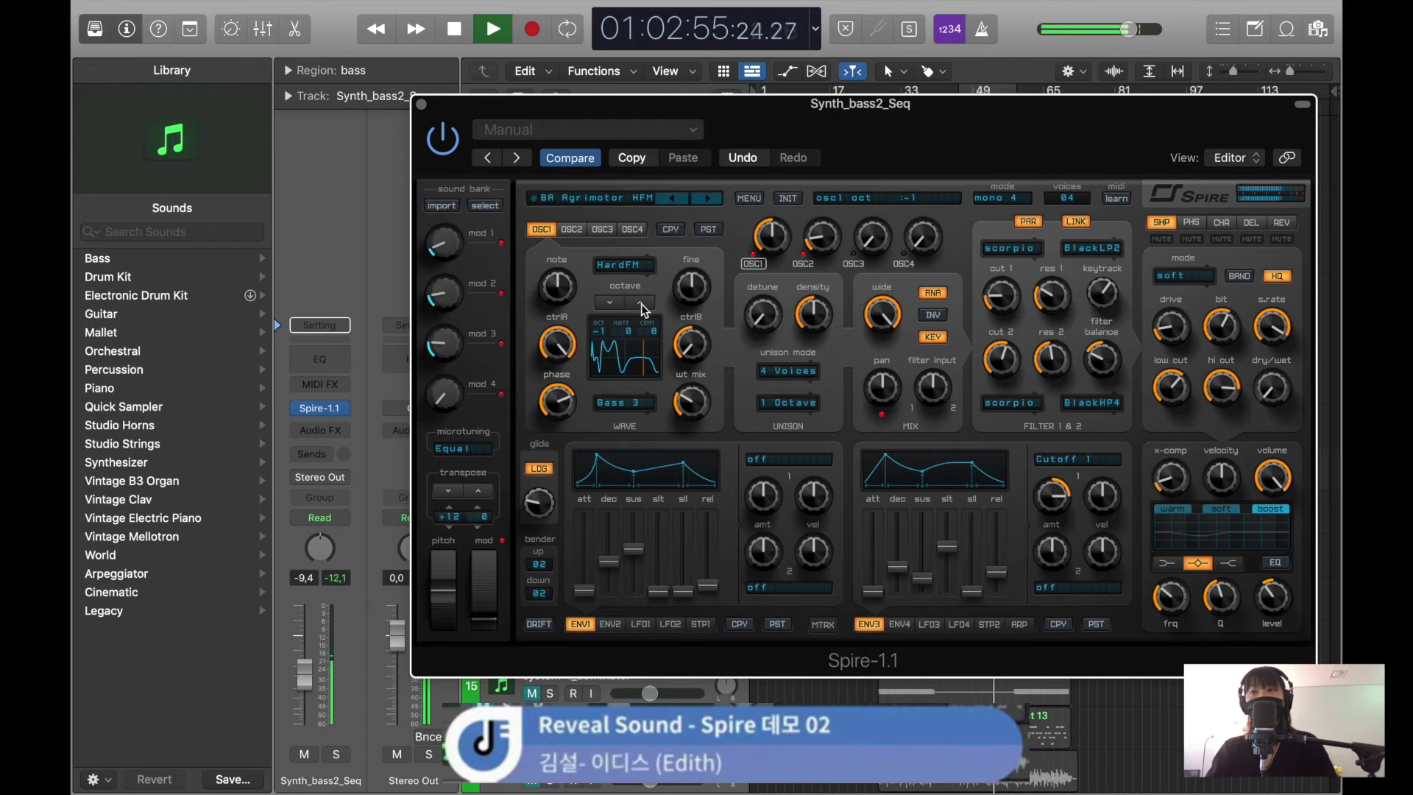
pyautogui.moveTo(674, 401); pyautogui.dragTo(699, 420)
pyautogui.press('space')
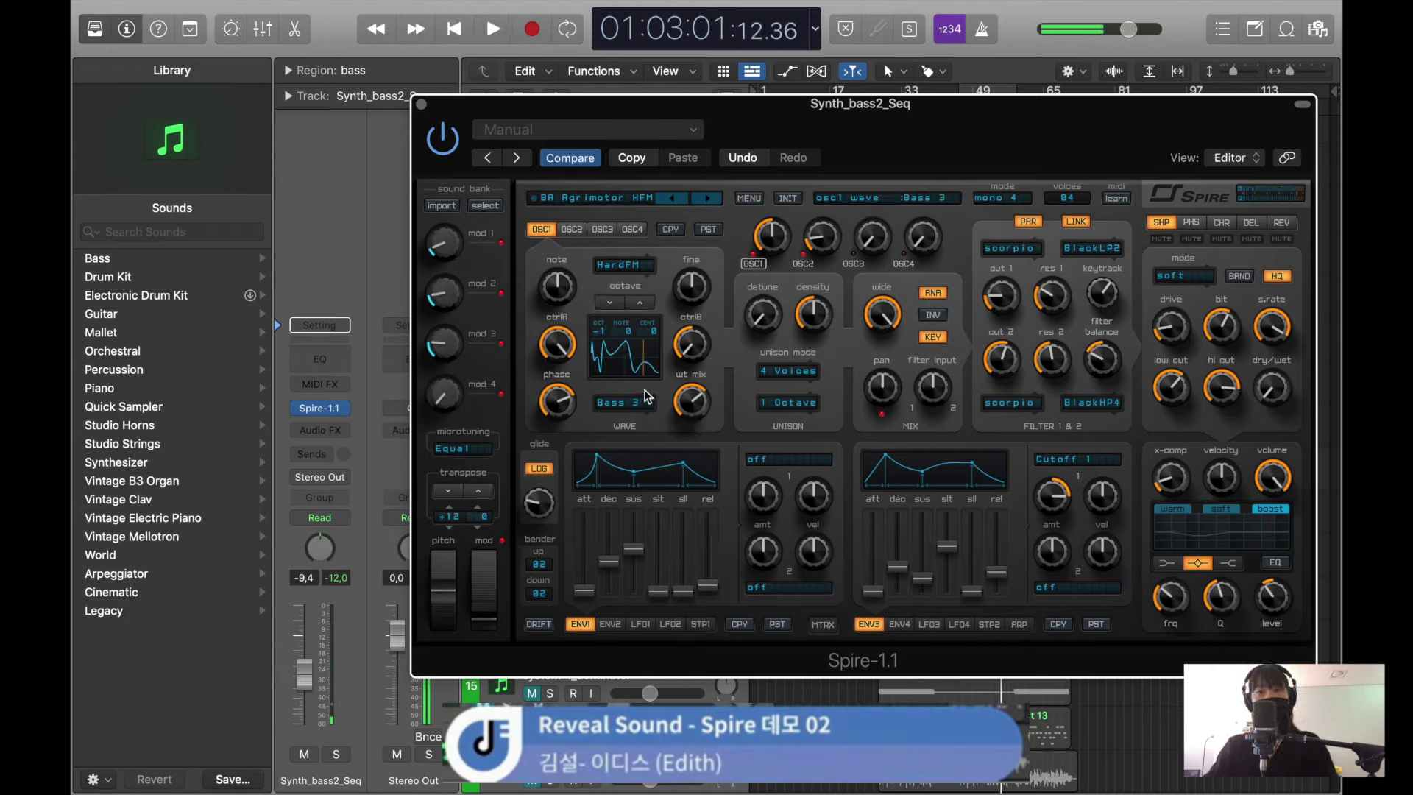
pyautogui.moveTo(684, 412); pyautogui.dragTo(697, 409)
pyautogui.press('space')
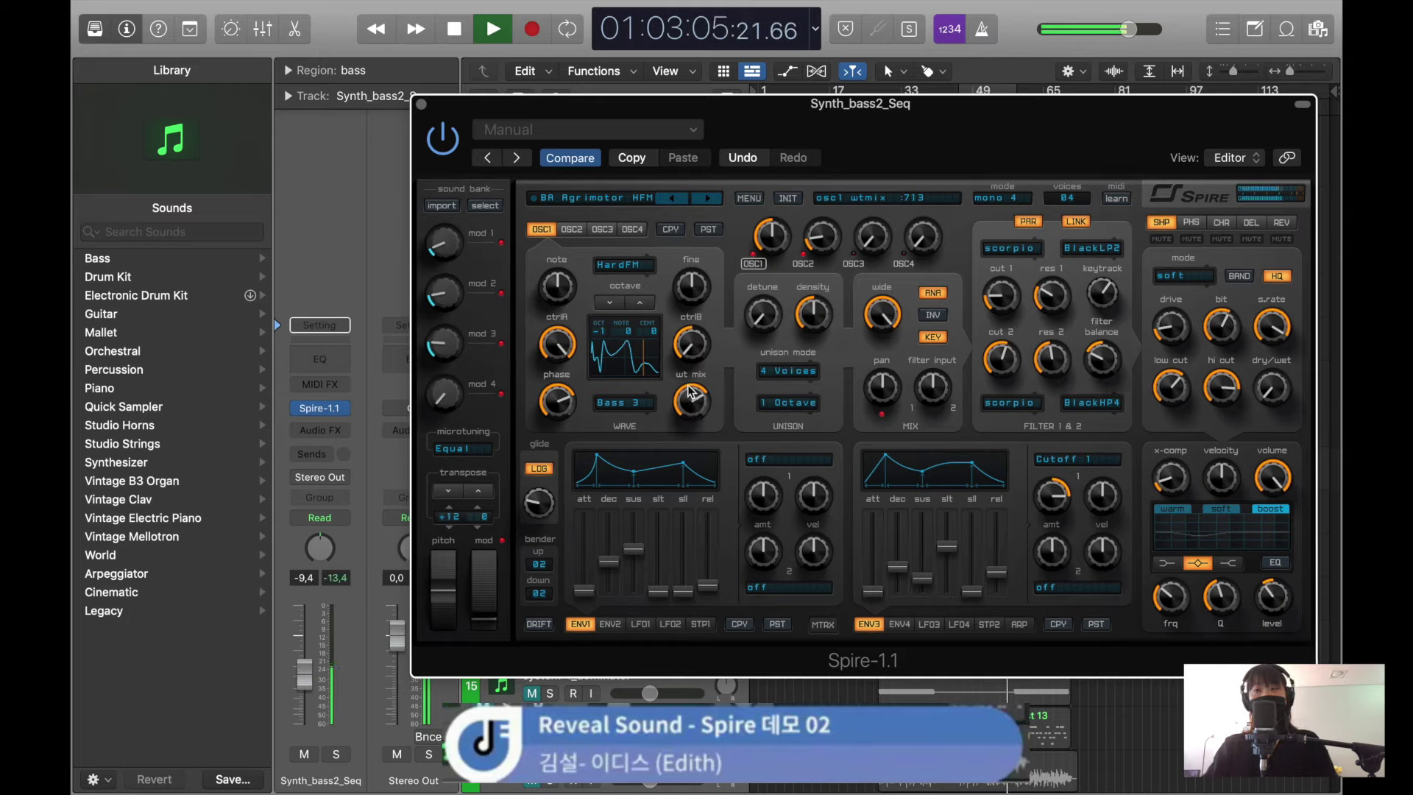
# - Raise envelope 3's attack to about 136 and return envelope 1's attack to 0 after trying 172, auditioning during playback
pyautogui.press('space')
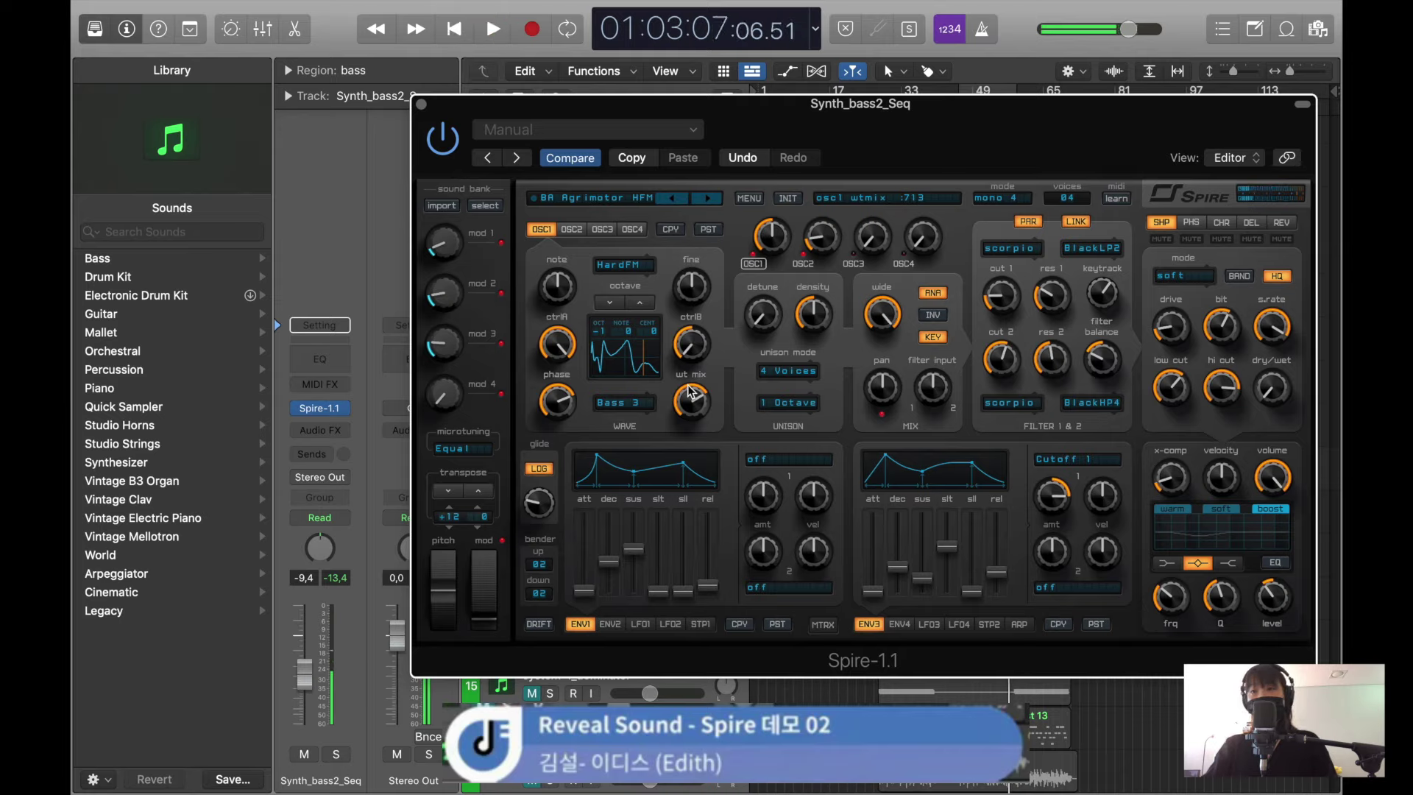
pyautogui.press('space')
pyautogui.moveTo(584, 590); pyautogui.dragTo(584, 578)
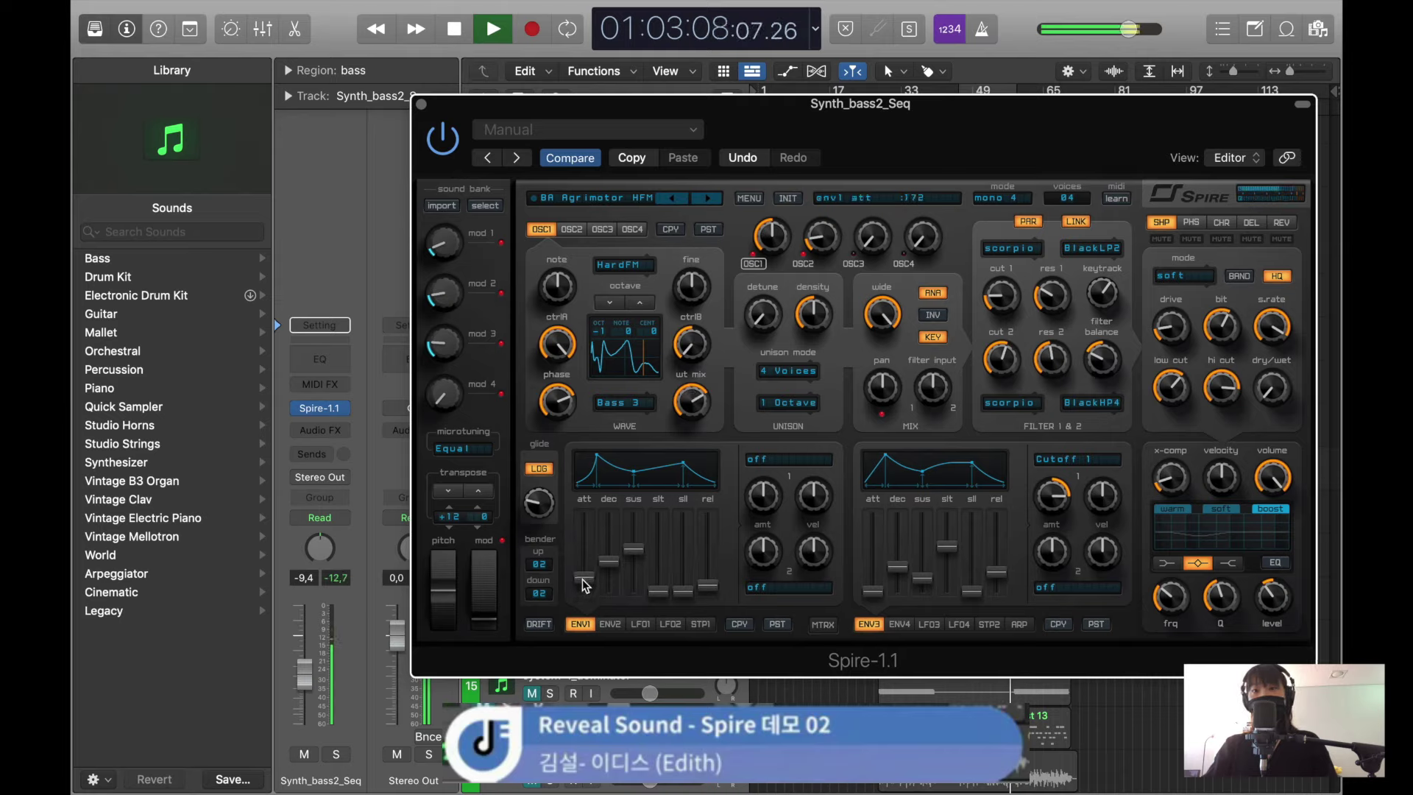
pyautogui.moveTo(867, 595)
pyautogui.mouseDown()
pyautogui.moveTo(875, 572)
pyautogui.moveTo(873, 588)
pyautogui.mouseUp()
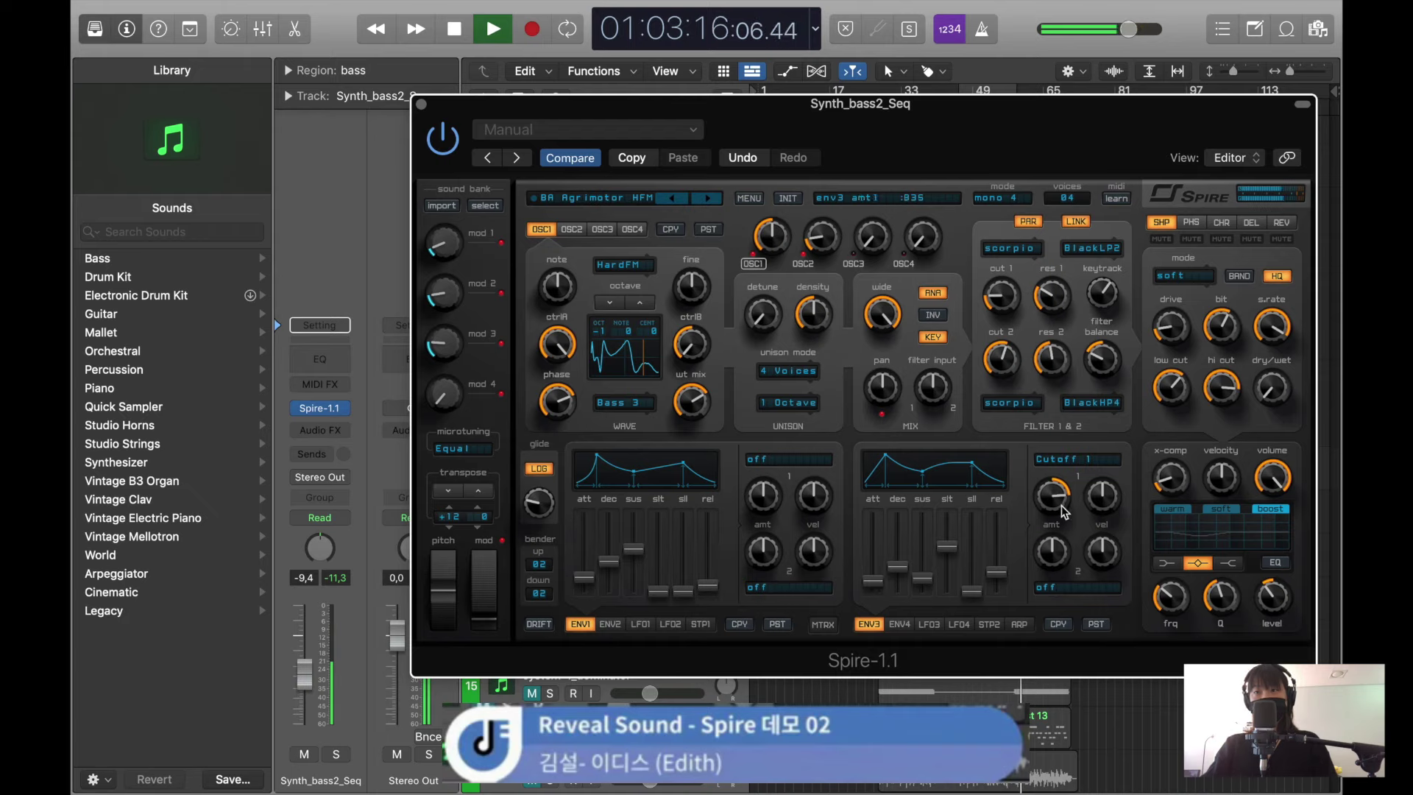
pyautogui.moveTo(874, 583); pyautogui.dragTo(875, 596)
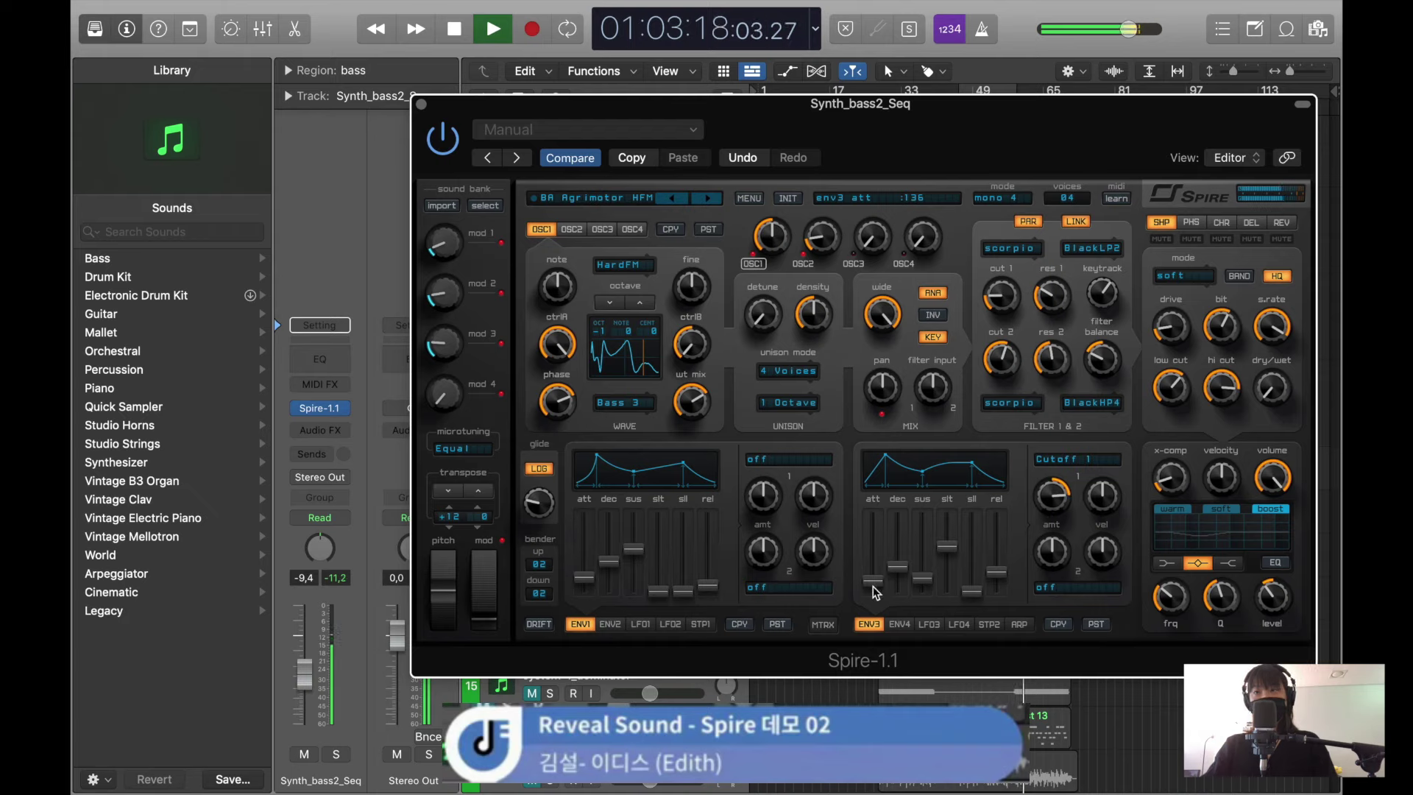
pyautogui.moveTo(585, 578); pyautogui.dragTo(584, 621)
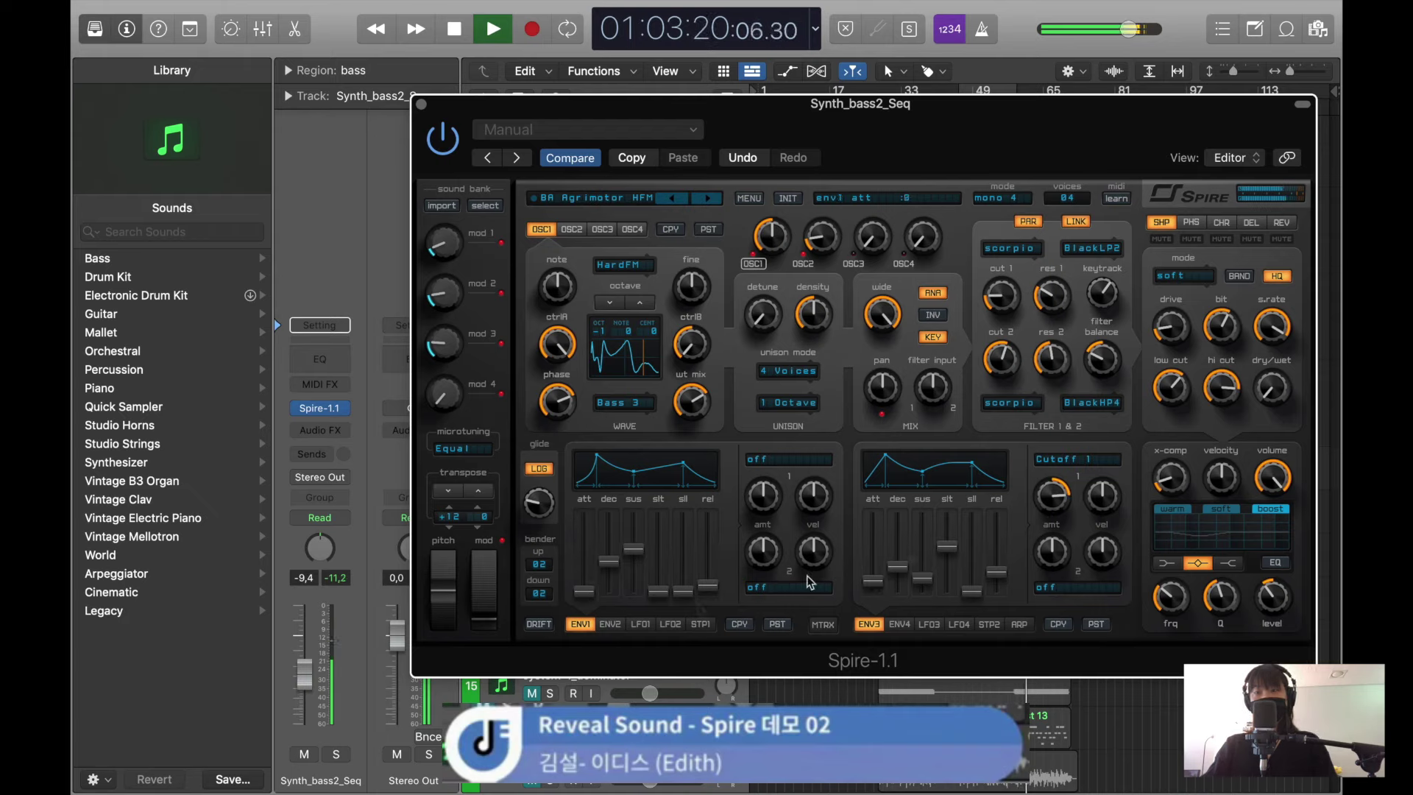
pyautogui.moveTo(880, 589); pyautogui.dragTo(892, 587)
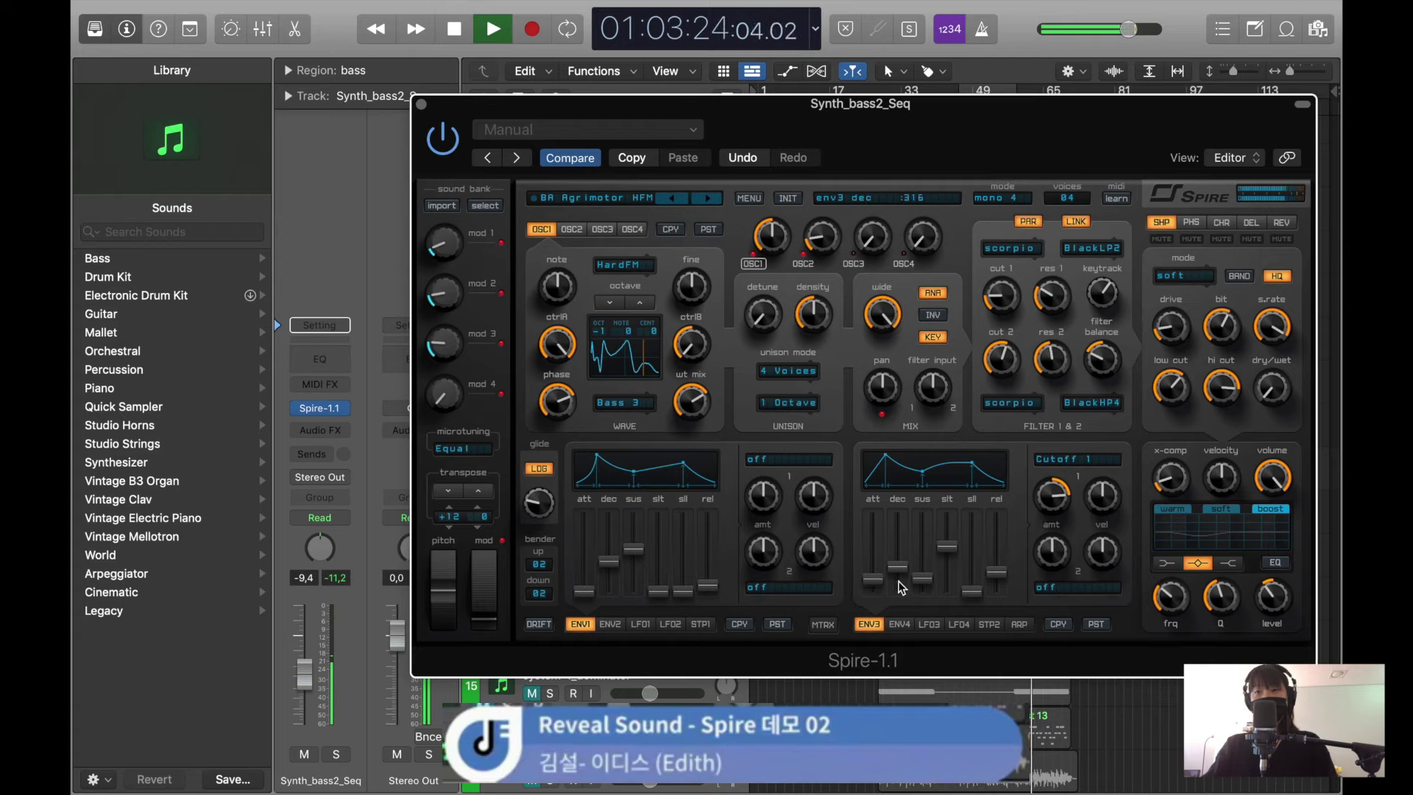
# - Raise oscillator 1's octave to 0 and set its unison to 4 Voices with the 2 Octave interval
pyautogui.click(639, 303)
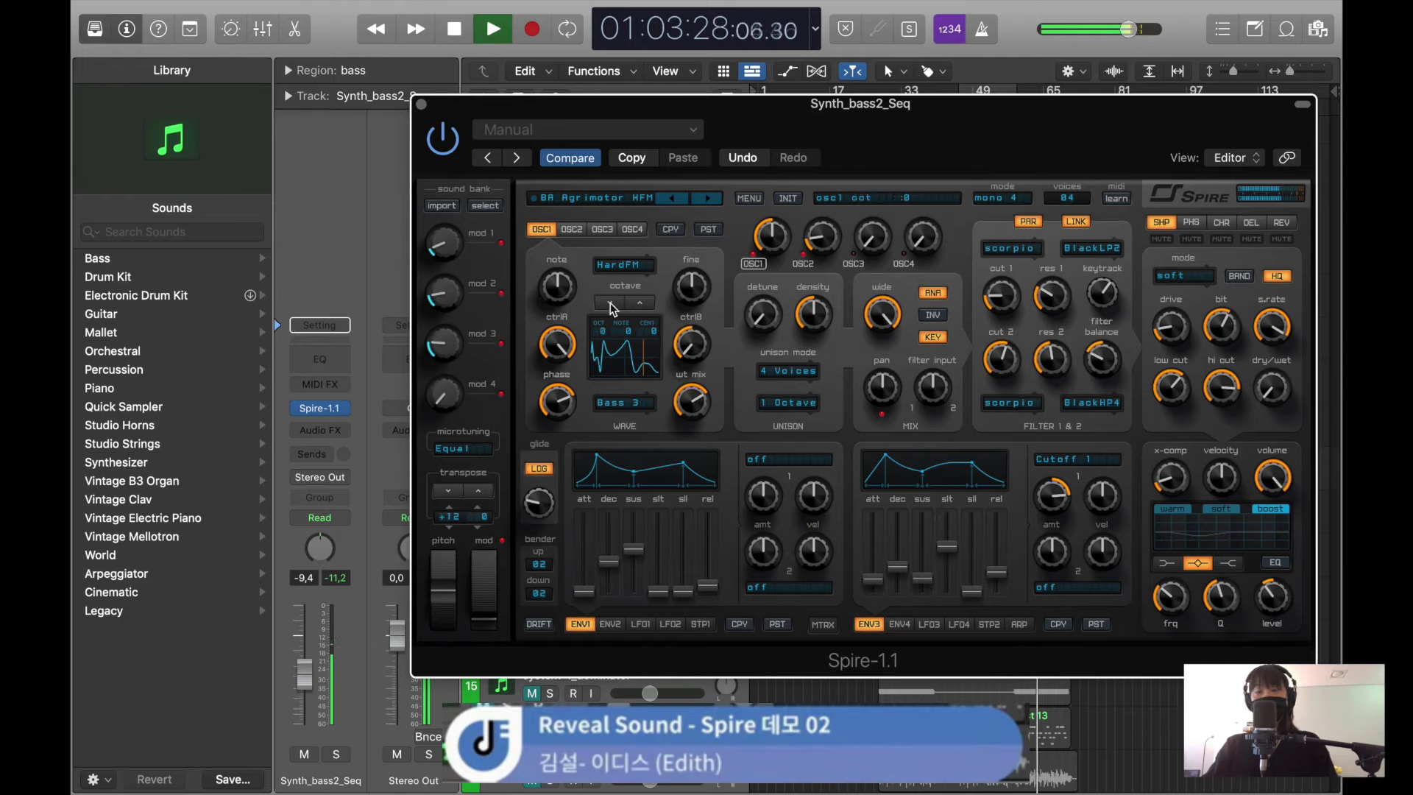
pyautogui.click(789, 372)
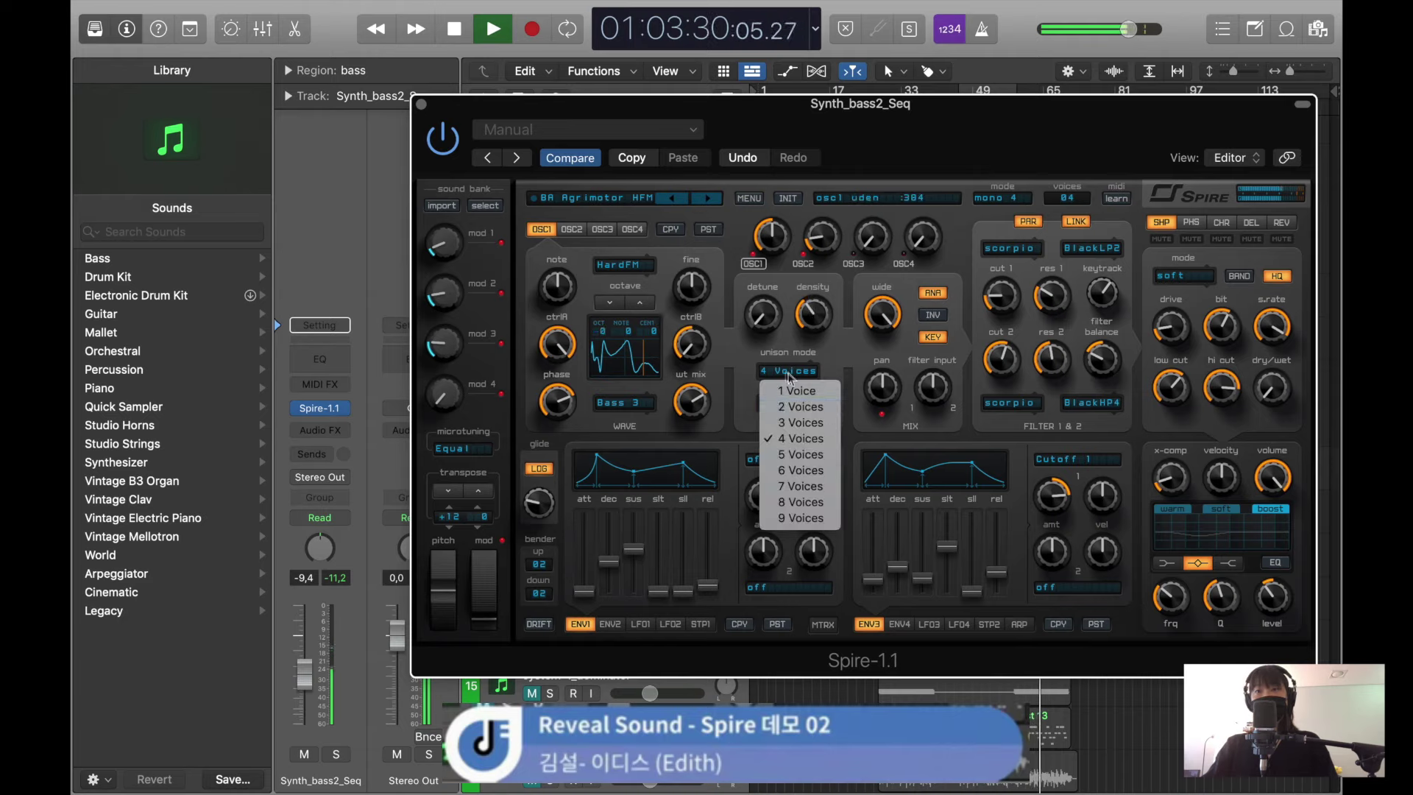
pyautogui.click(798, 438)
pyautogui.click(785, 403)
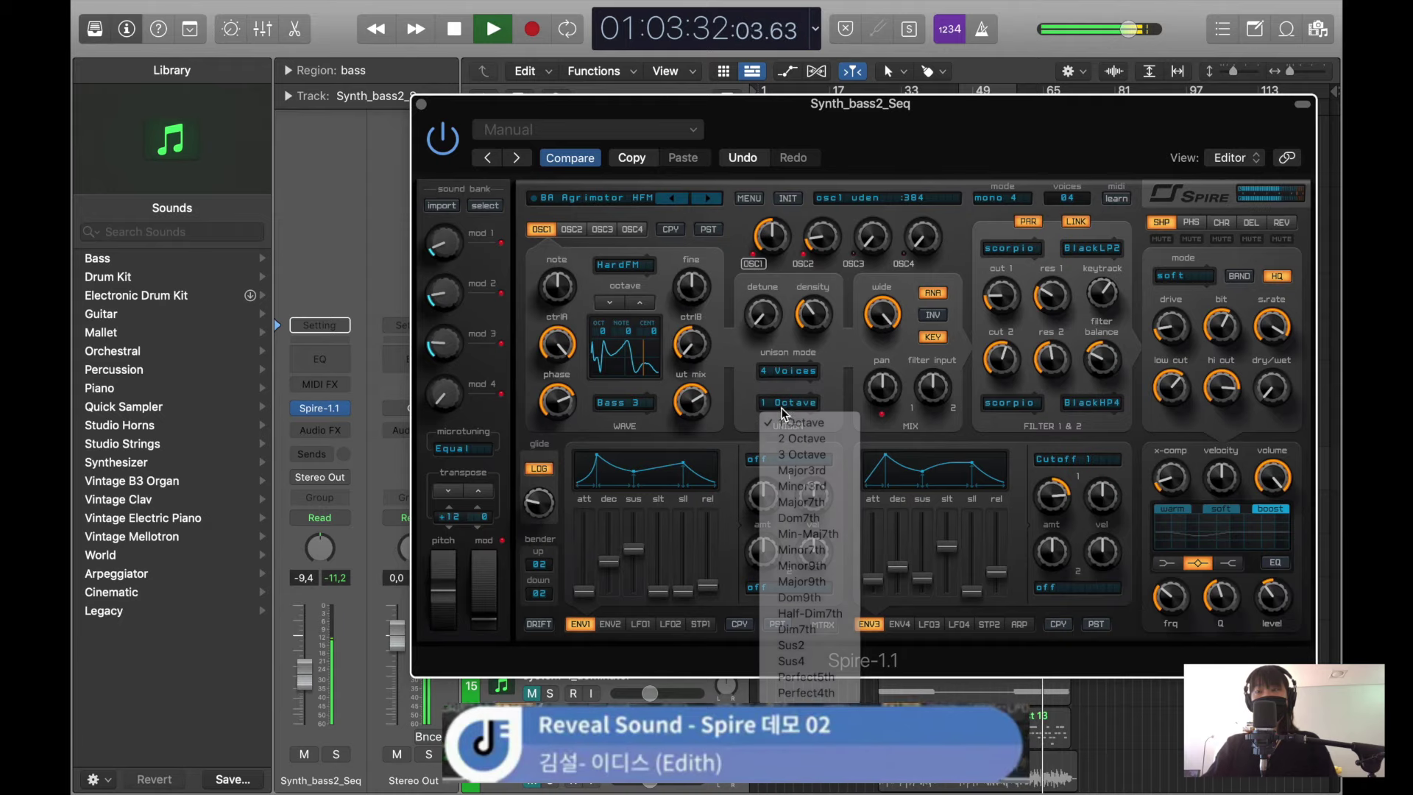
pyautogui.click(806, 439)
# - Move the Spire window clear of the ruler, turn on cycle playback and try the 3 Octave unison on oscillator 1
pyautogui.moveTo(962, 132); pyautogui.dragTo(892, 212)
pyautogui.press('c')
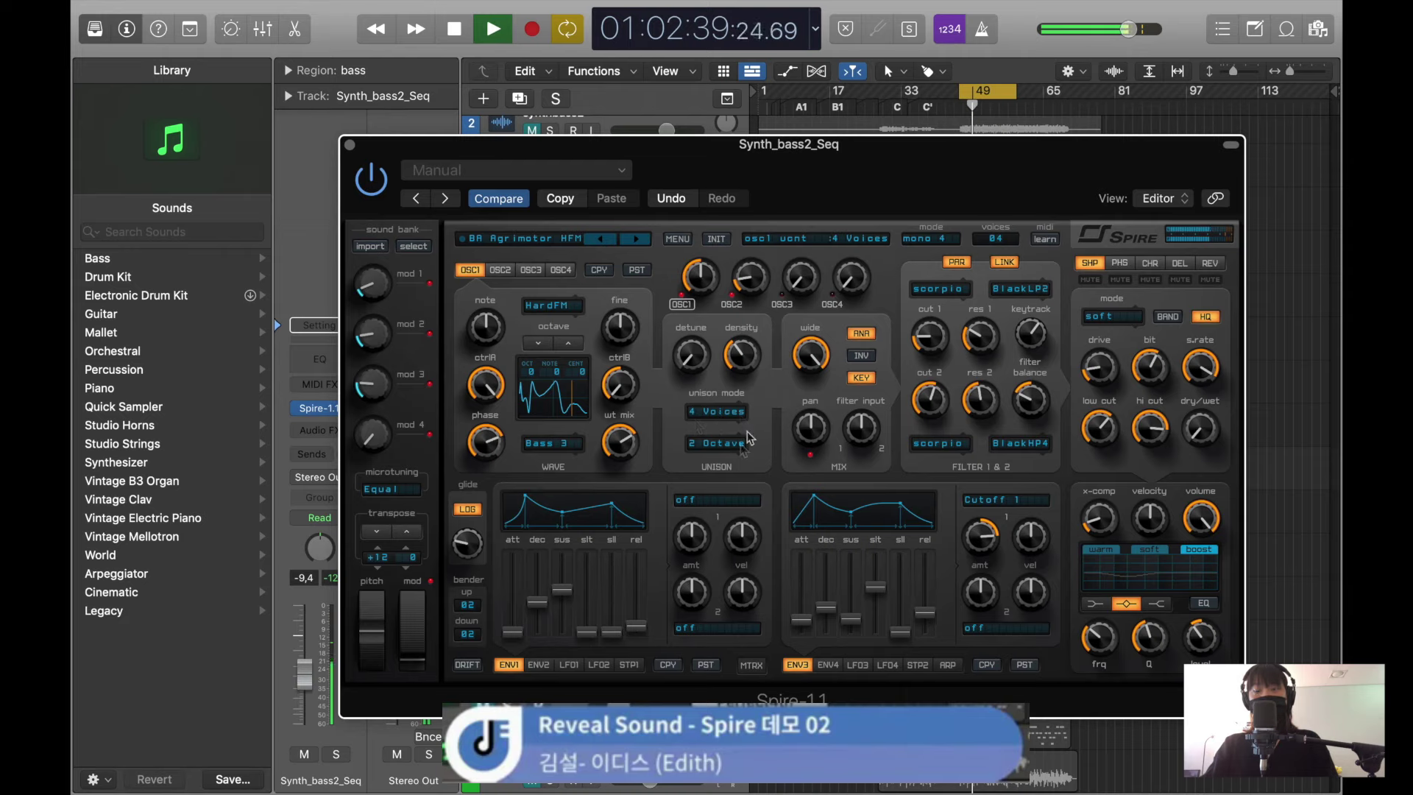
pyautogui.click(689, 444)
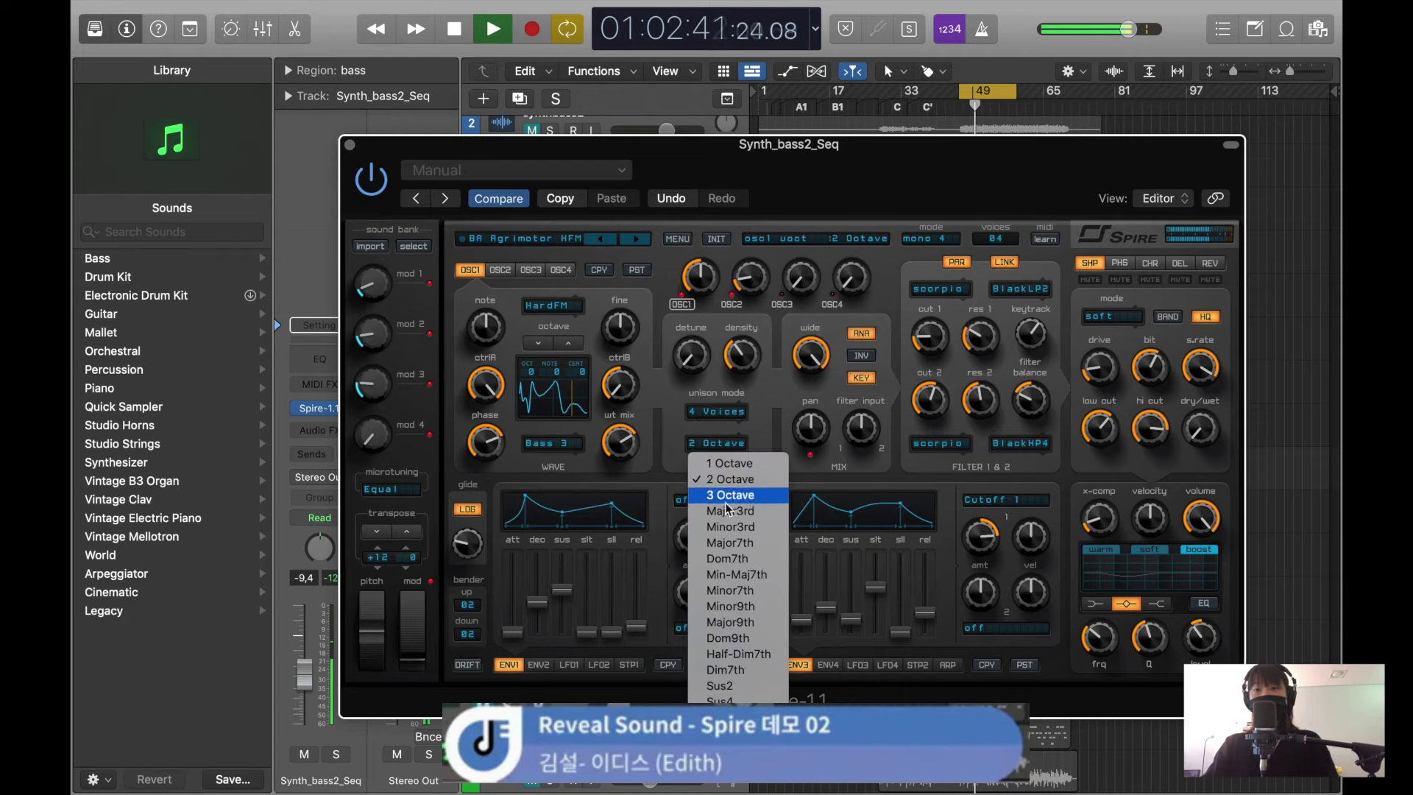
pyautogui.click(726, 496)
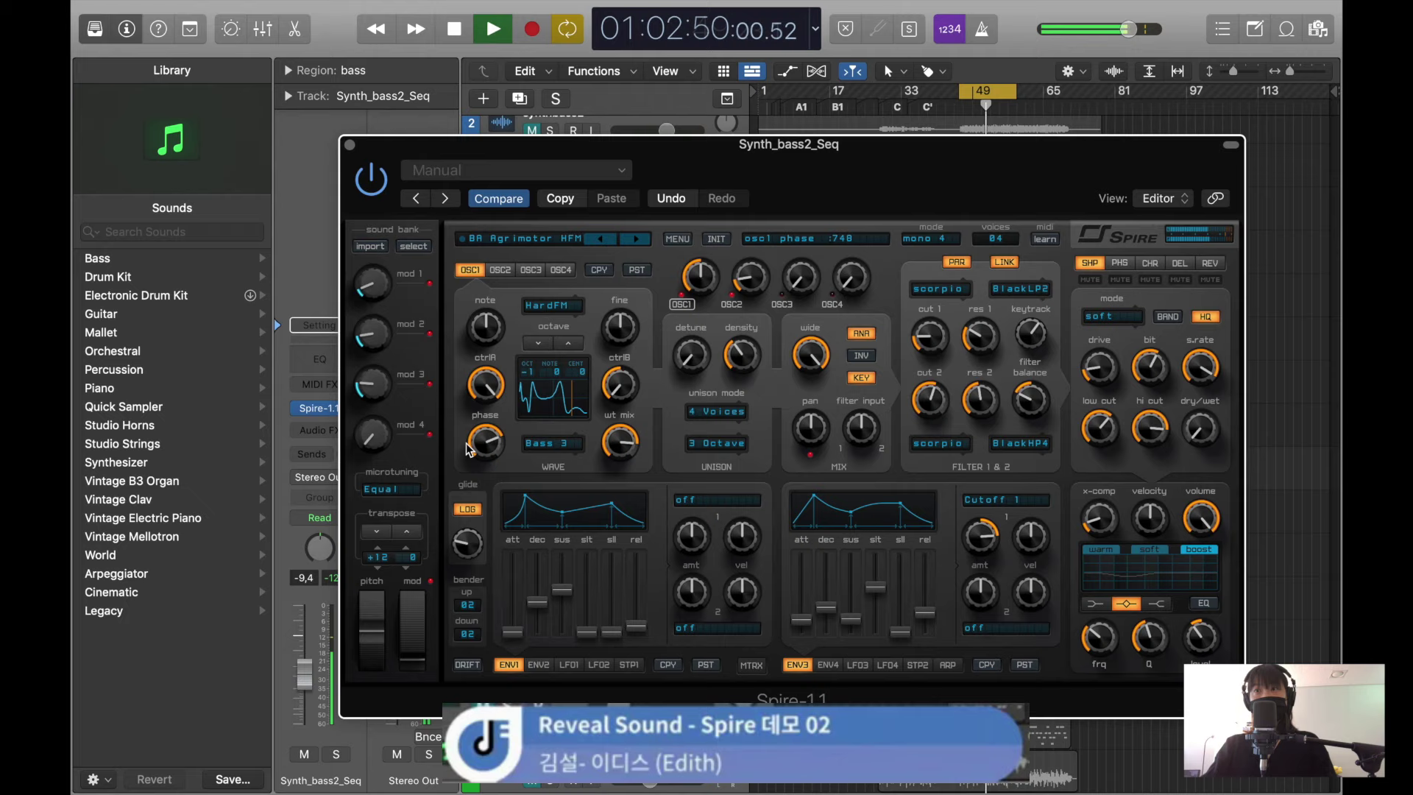
# - Lower oscillator 1's ctrlA to 859, then compare the 1 Octave unison and settle on 2 Octave
pyautogui.moveTo(480, 389); pyautogui.dragTo(489, 434)
pyautogui.moveTo(616, 395)
pyautogui.mouseDown()
pyautogui.moveTo(633, 352)
pyautogui.moveTo(620, 420)
pyautogui.moveTo(617, 384)
pyautogui.mouseUp()
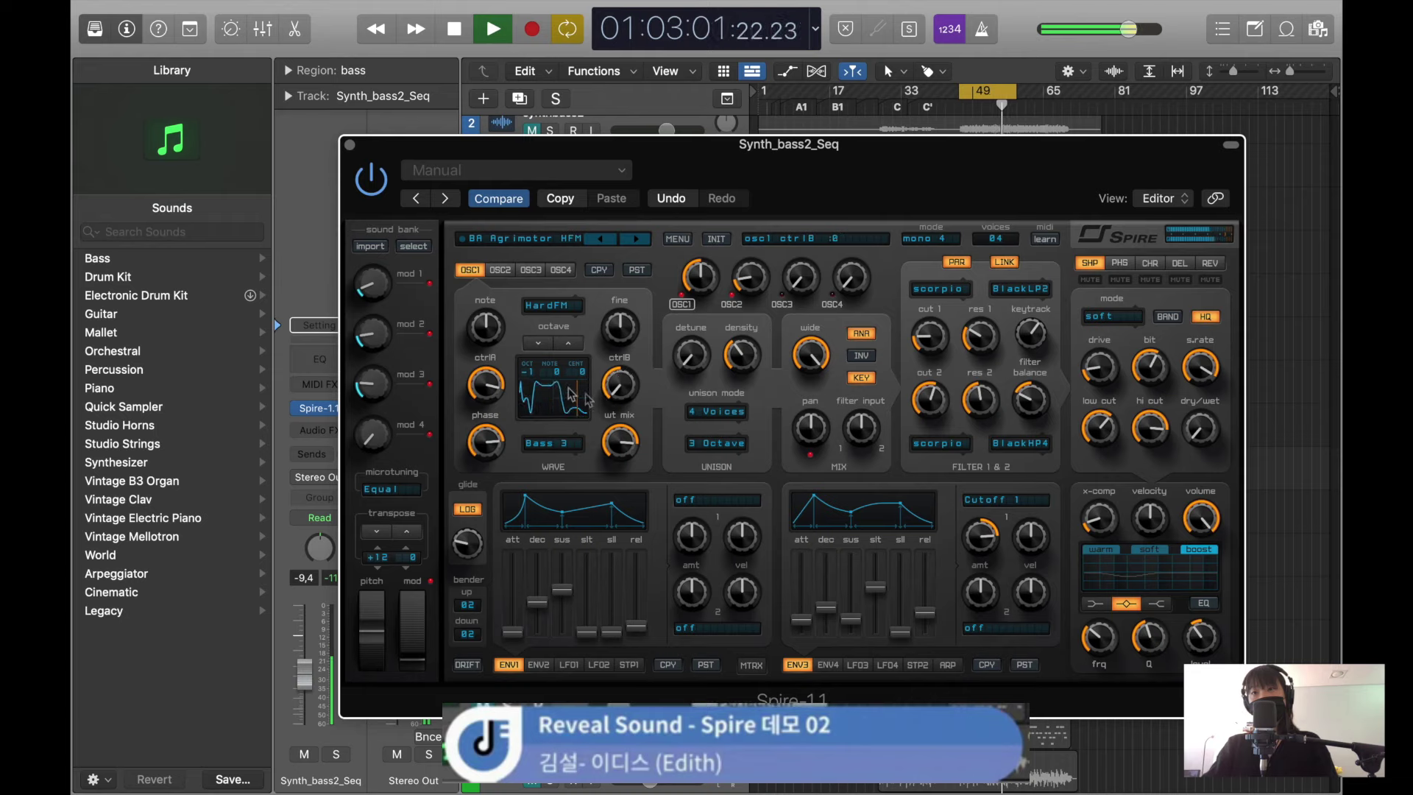
pyautogui.click(697, 445)
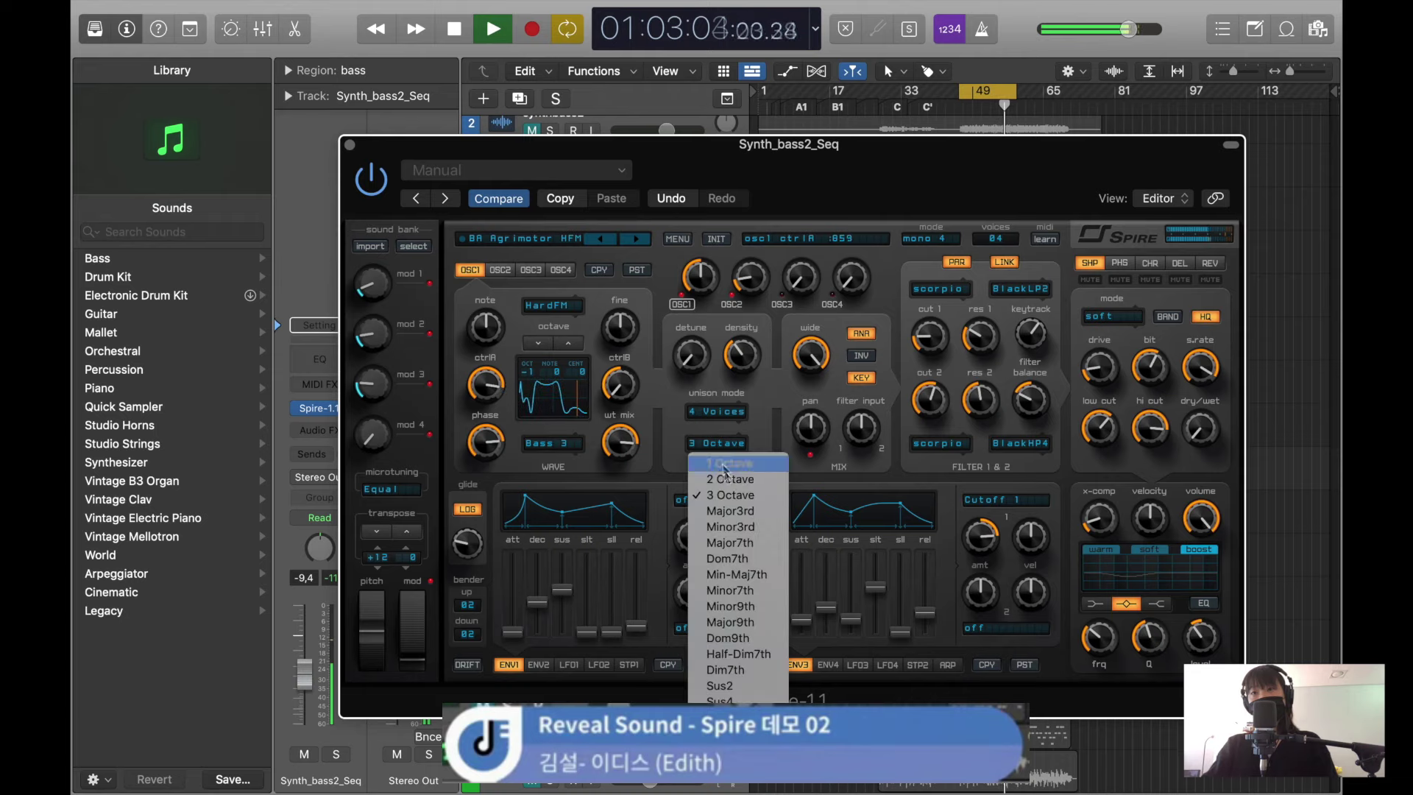
pyautogui.click(719, 454)
pyautogui.click(718, 447)
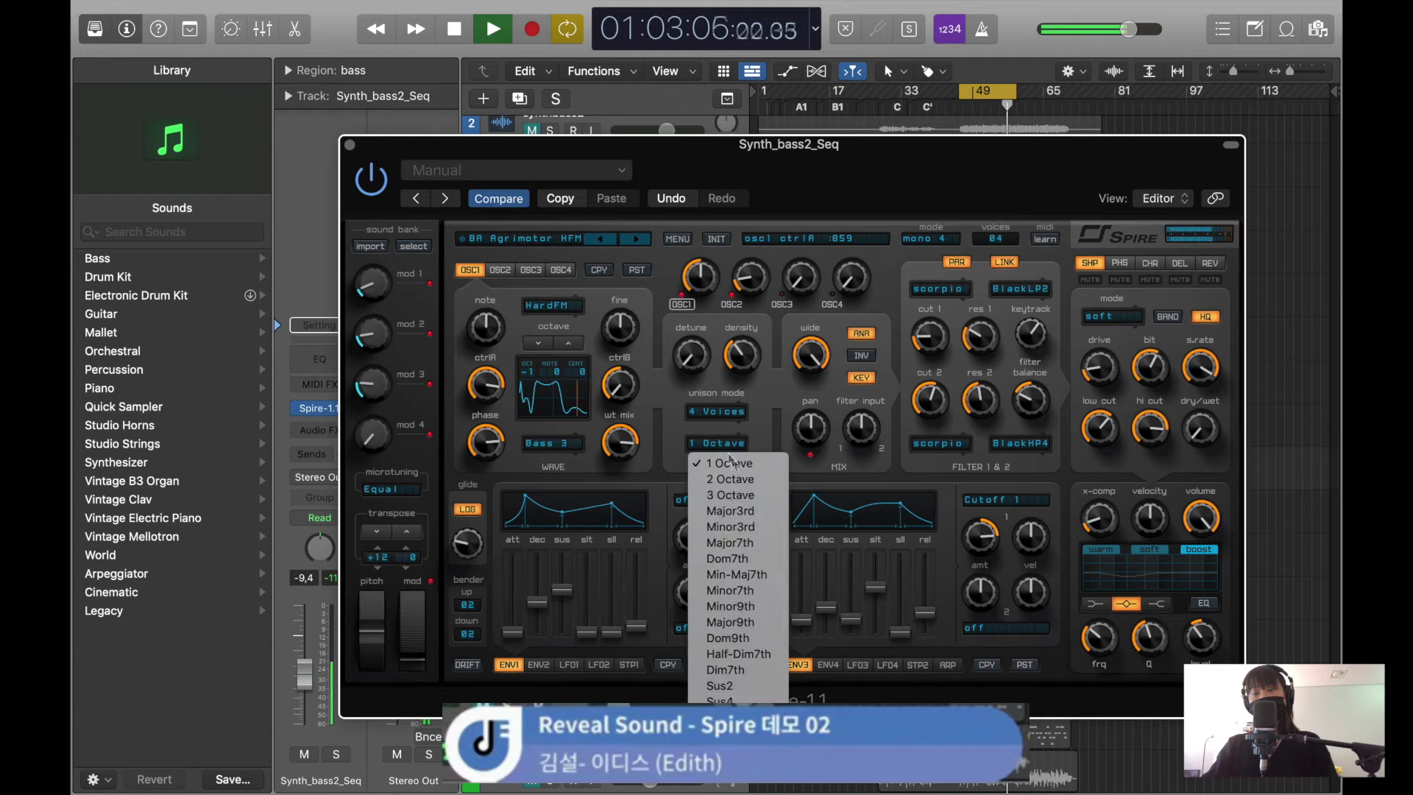
pyautogui.click(732, 480)
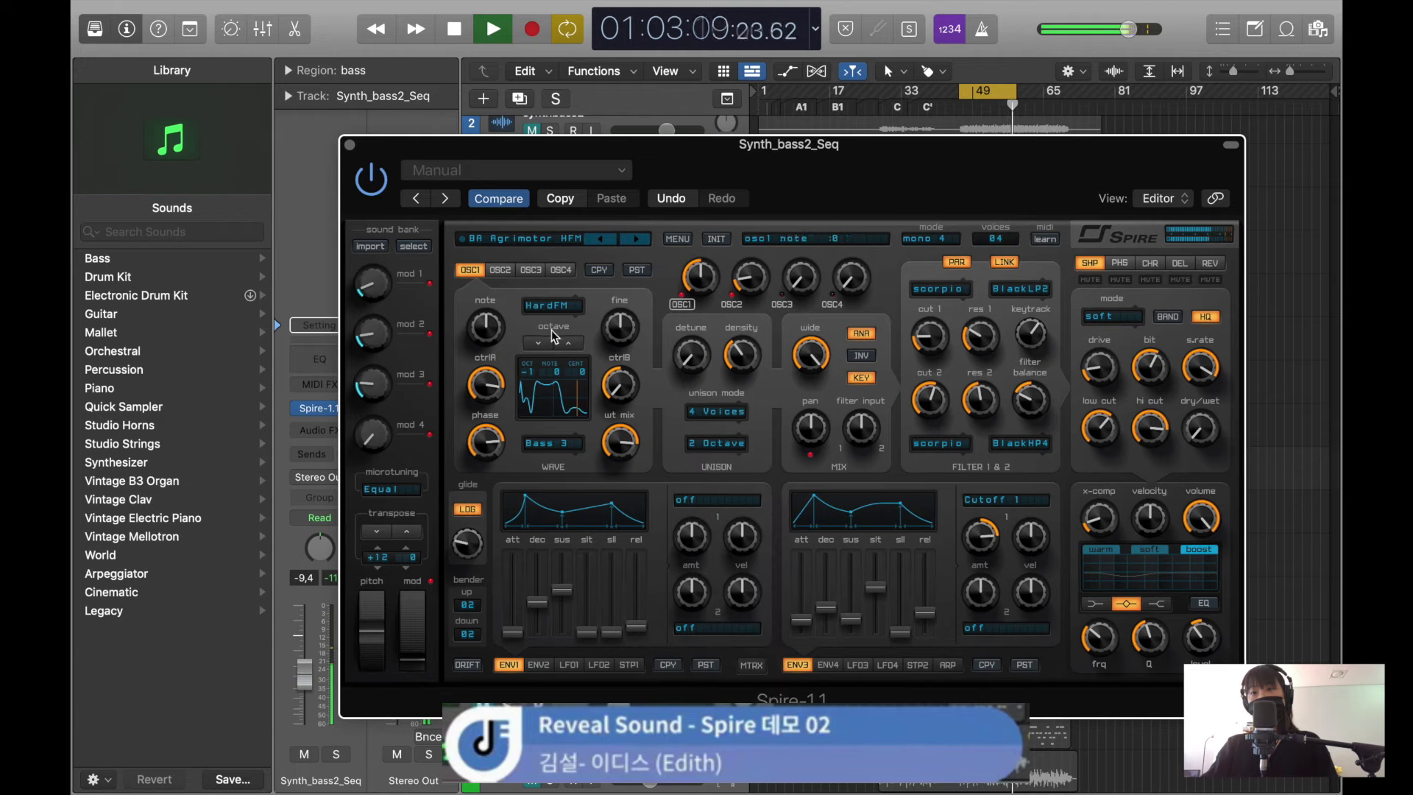
# - Stop playback, change oscillator 1's type to SawPWM and play the loop again
pyautogui.press('space')
pyautogui.click(563, 306)
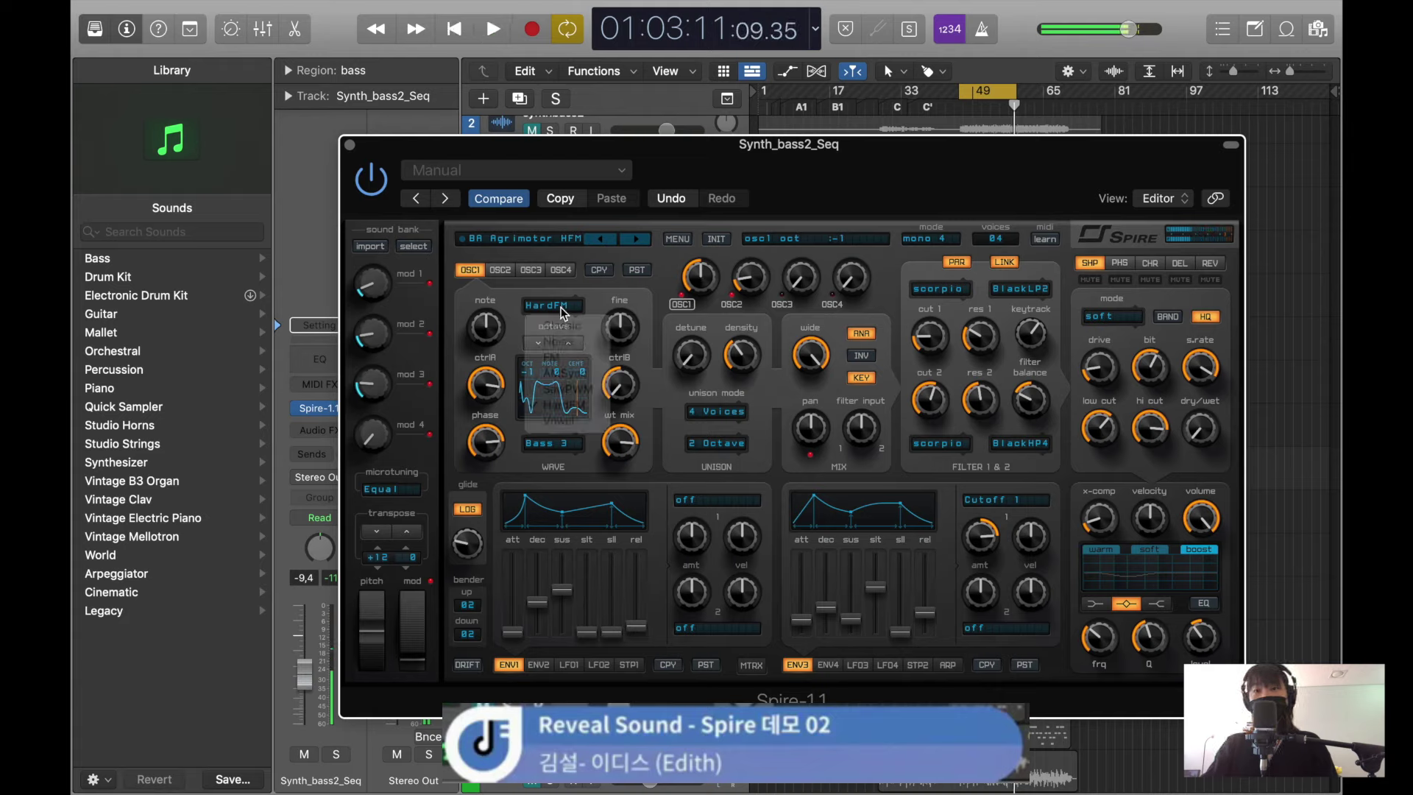
pyautogui.click(576, 391)
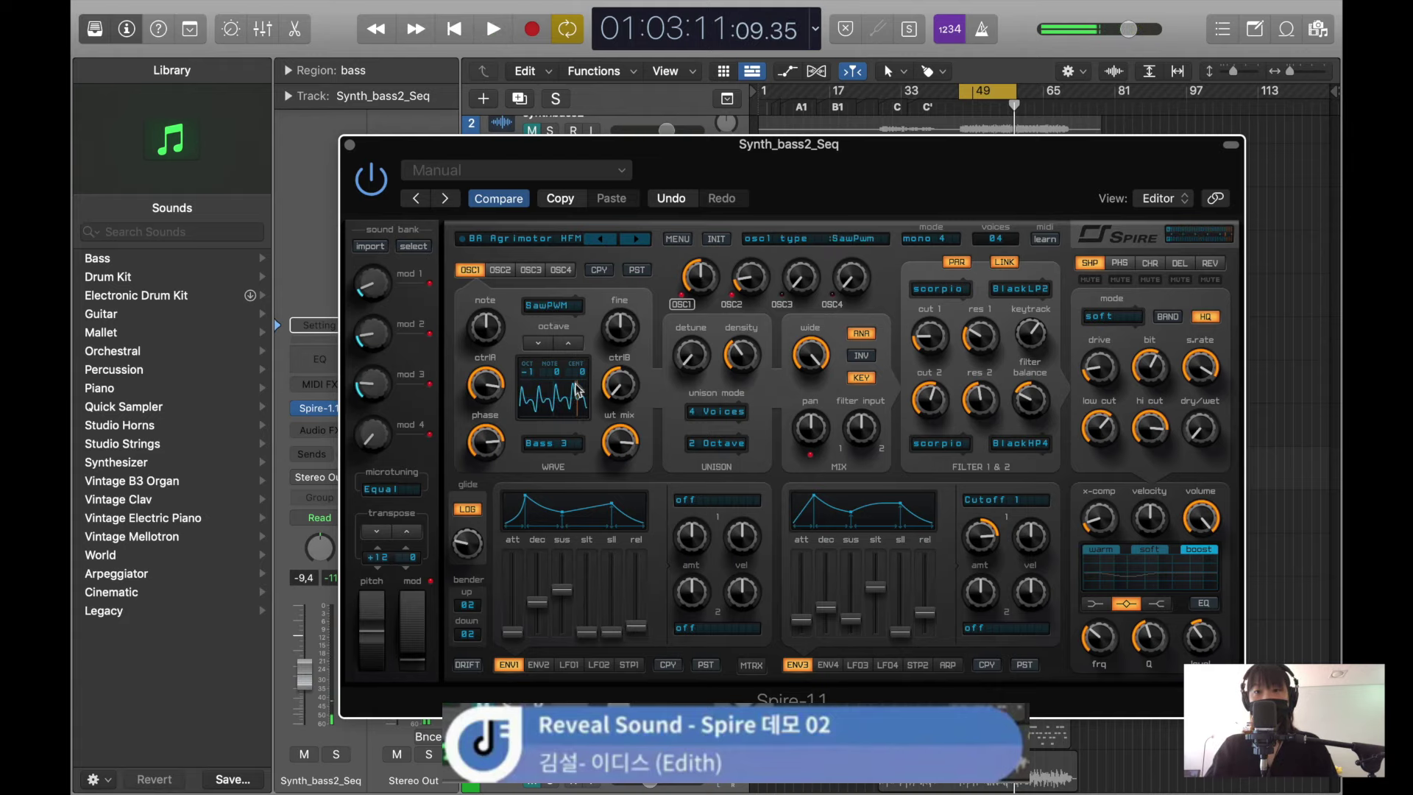
pyautogui.press('space')
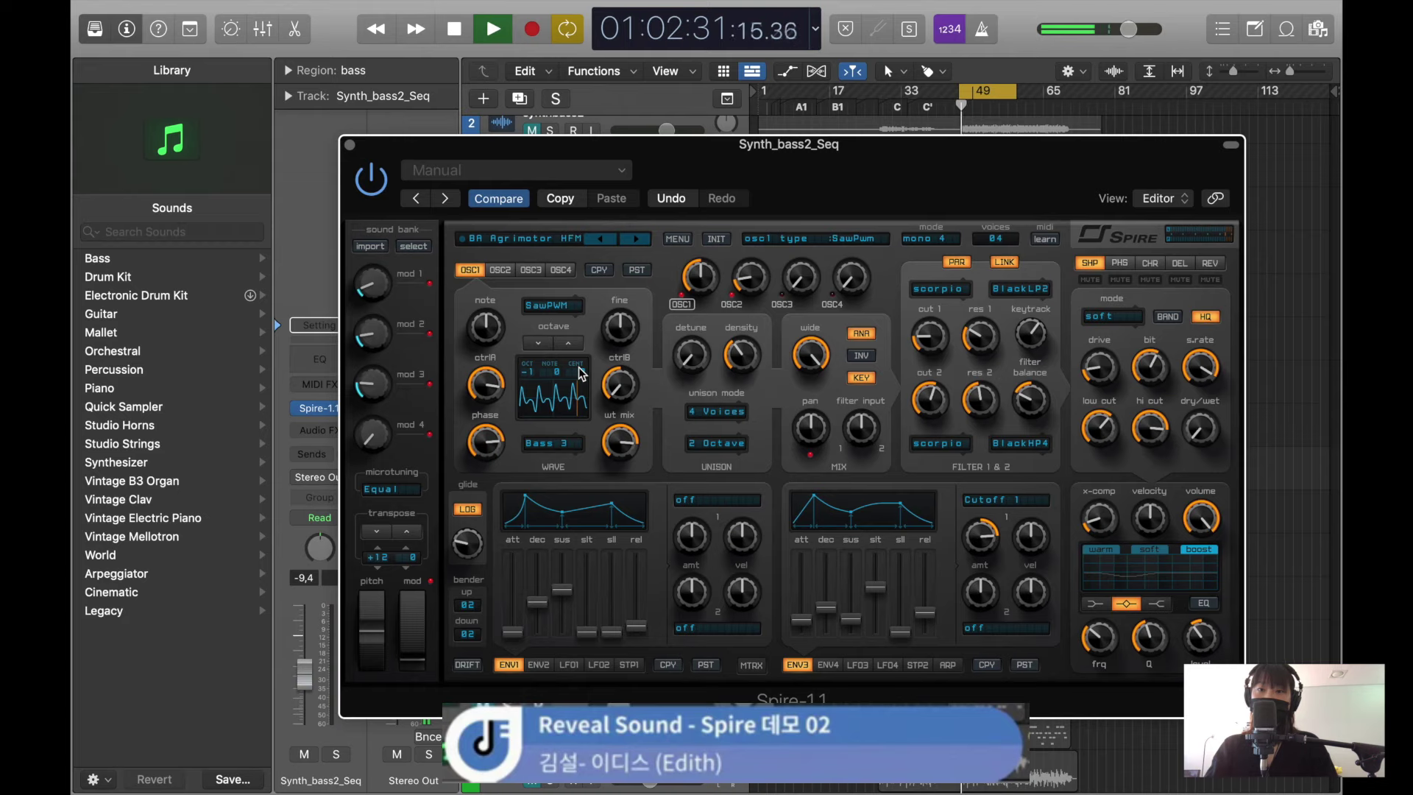
# - Lower oscillator 1's octave to -2 and raise its wavetable mix to maximum, keeping the Bass 3 wave
pyautogui.moveTo(640, 435)
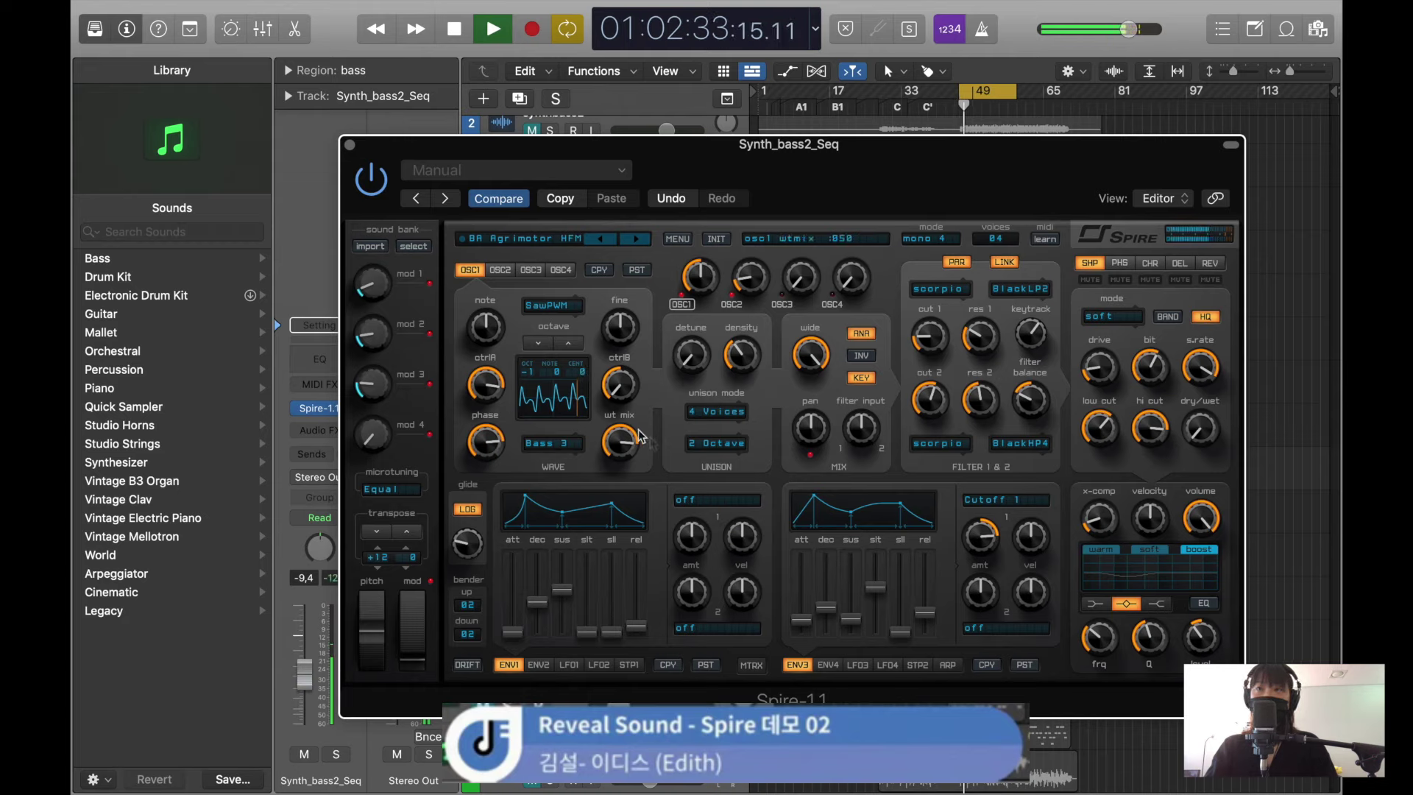
pyautogui.moveTo(629, 455); pyautogui.dragTo(626, 473)
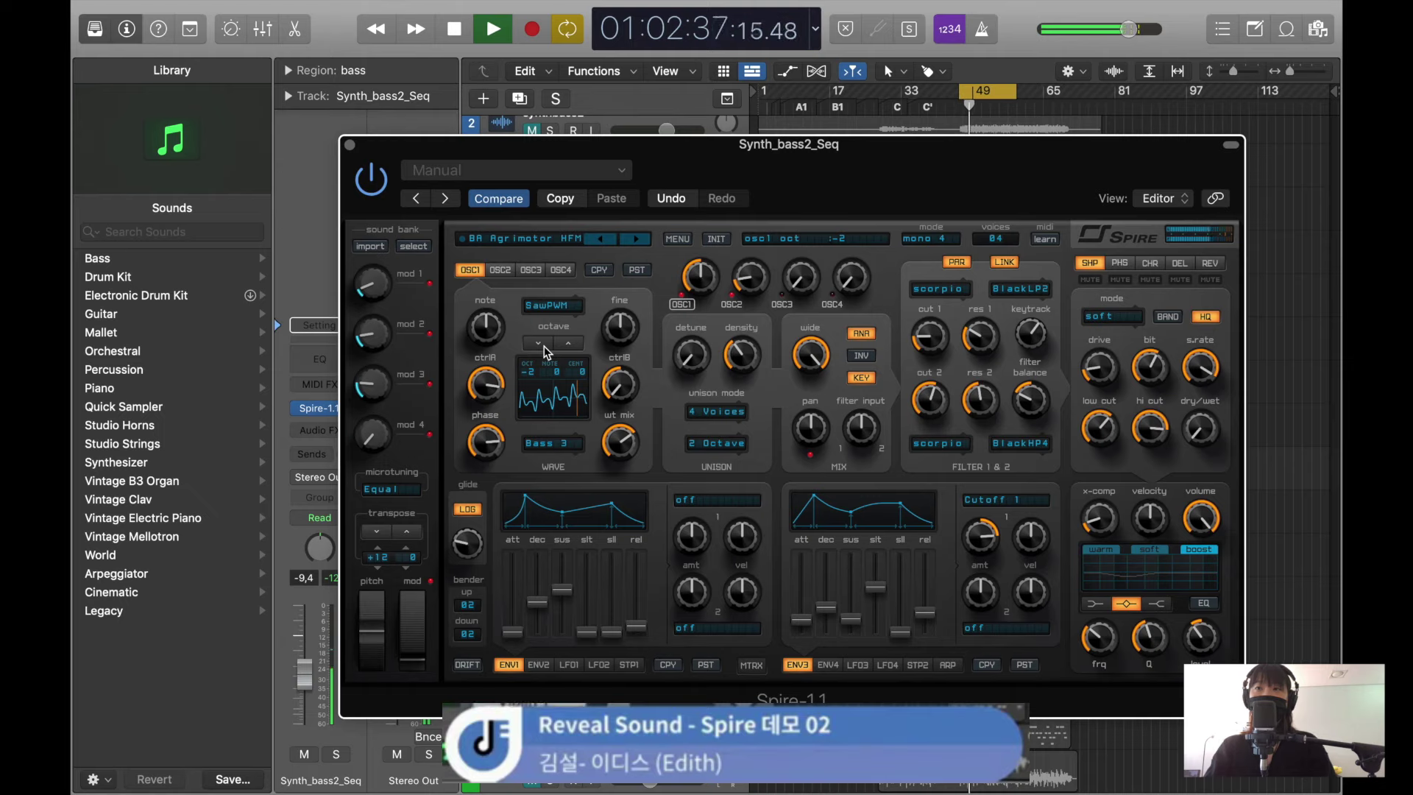
pyautogui.click(551, 443)
pyautogui.click(550, 443)
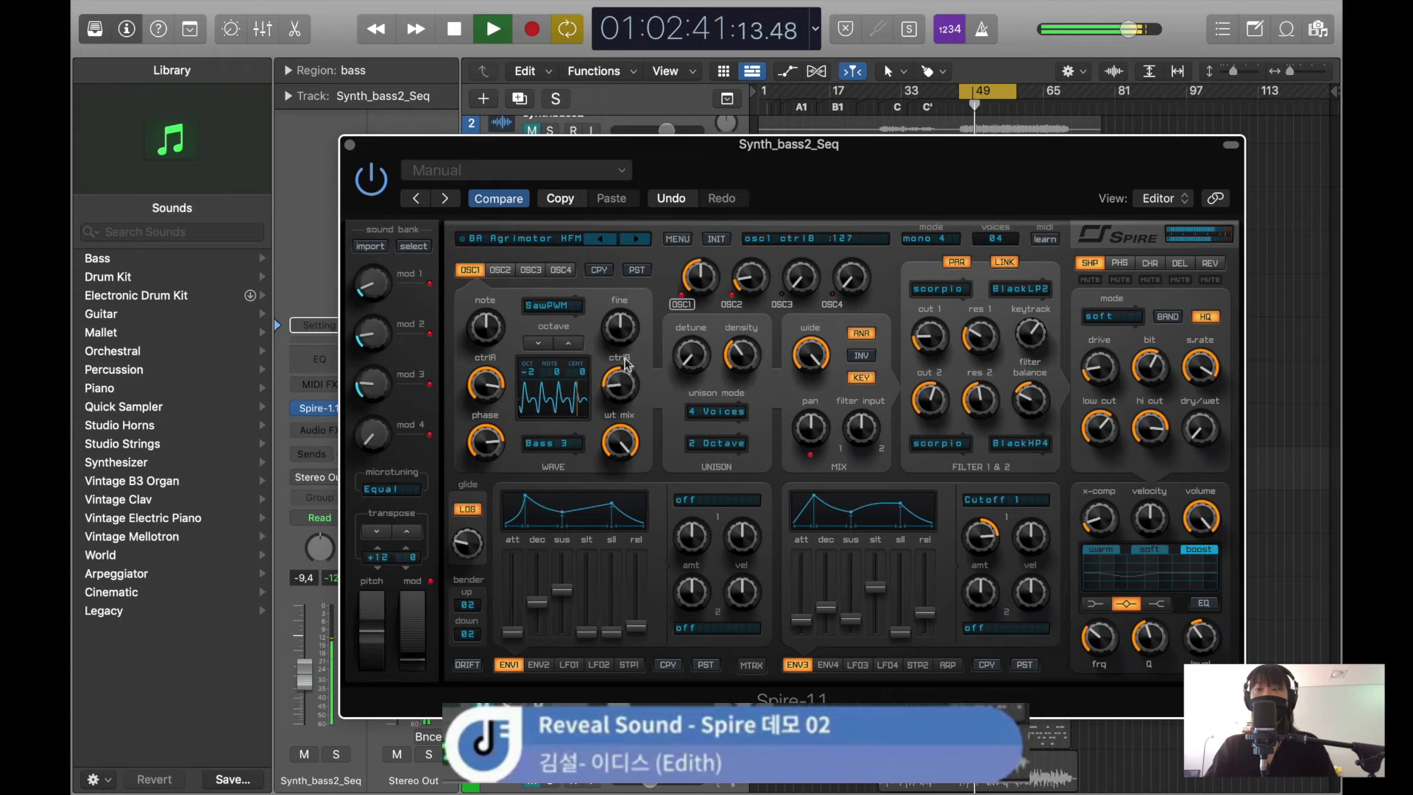
# - Raise oscillator 1's unison detune past its midpoint, set envelope 3's attack to 300 and stop playback
pyautogui.moveTo(708, 370); pyautogui.dragTo(734, 235)
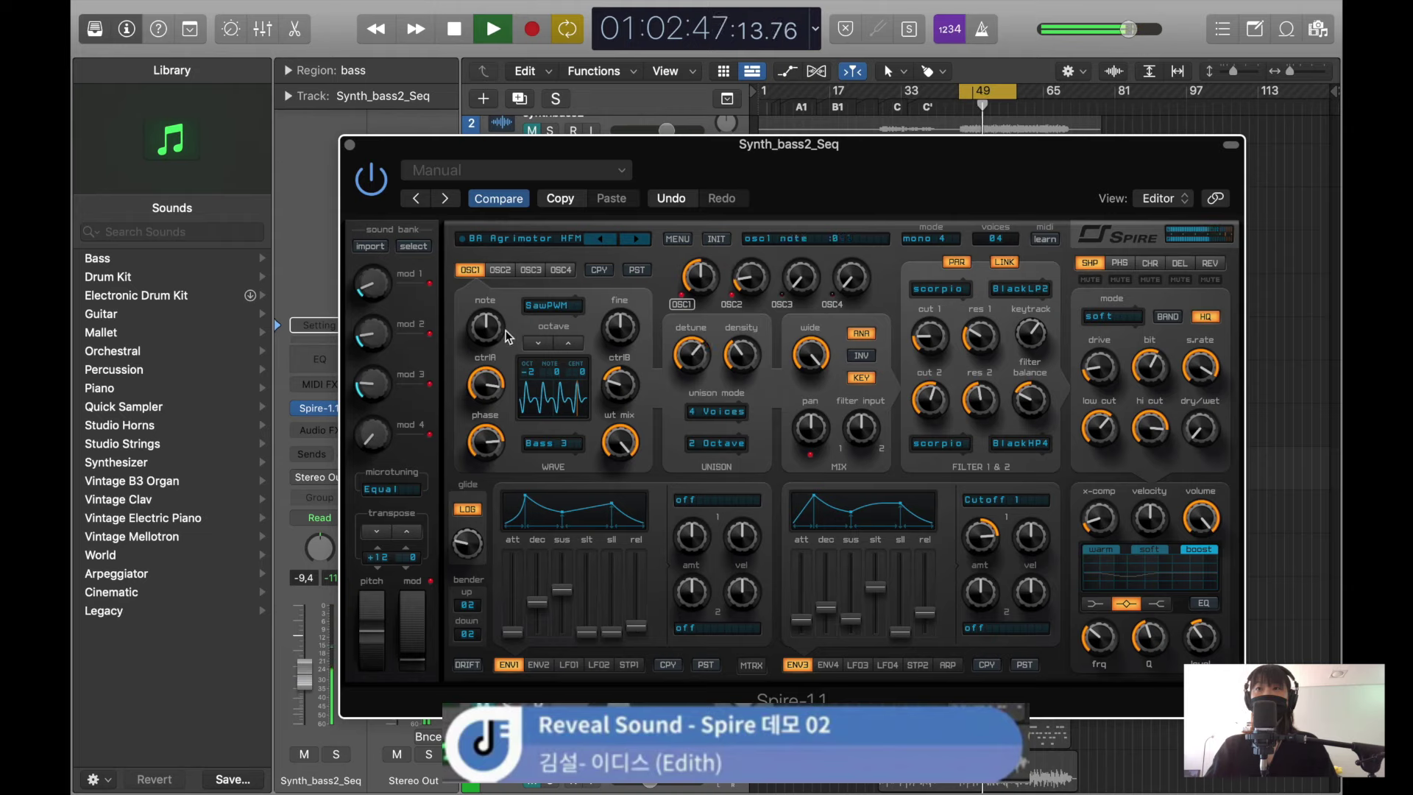
pyautogui.moveTo(799, 614); pyautogui.dragTo(799, 617)
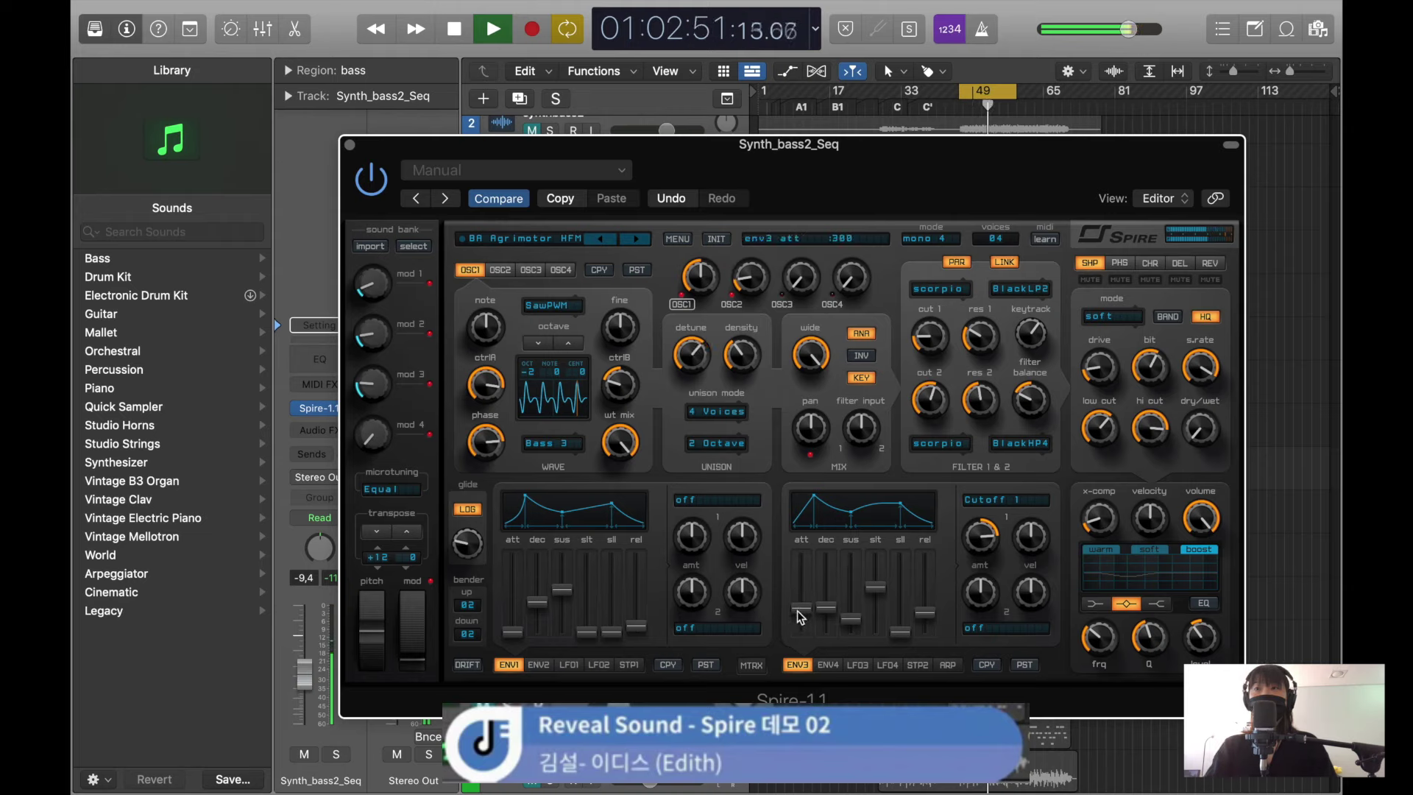
pyautogui.press('space')
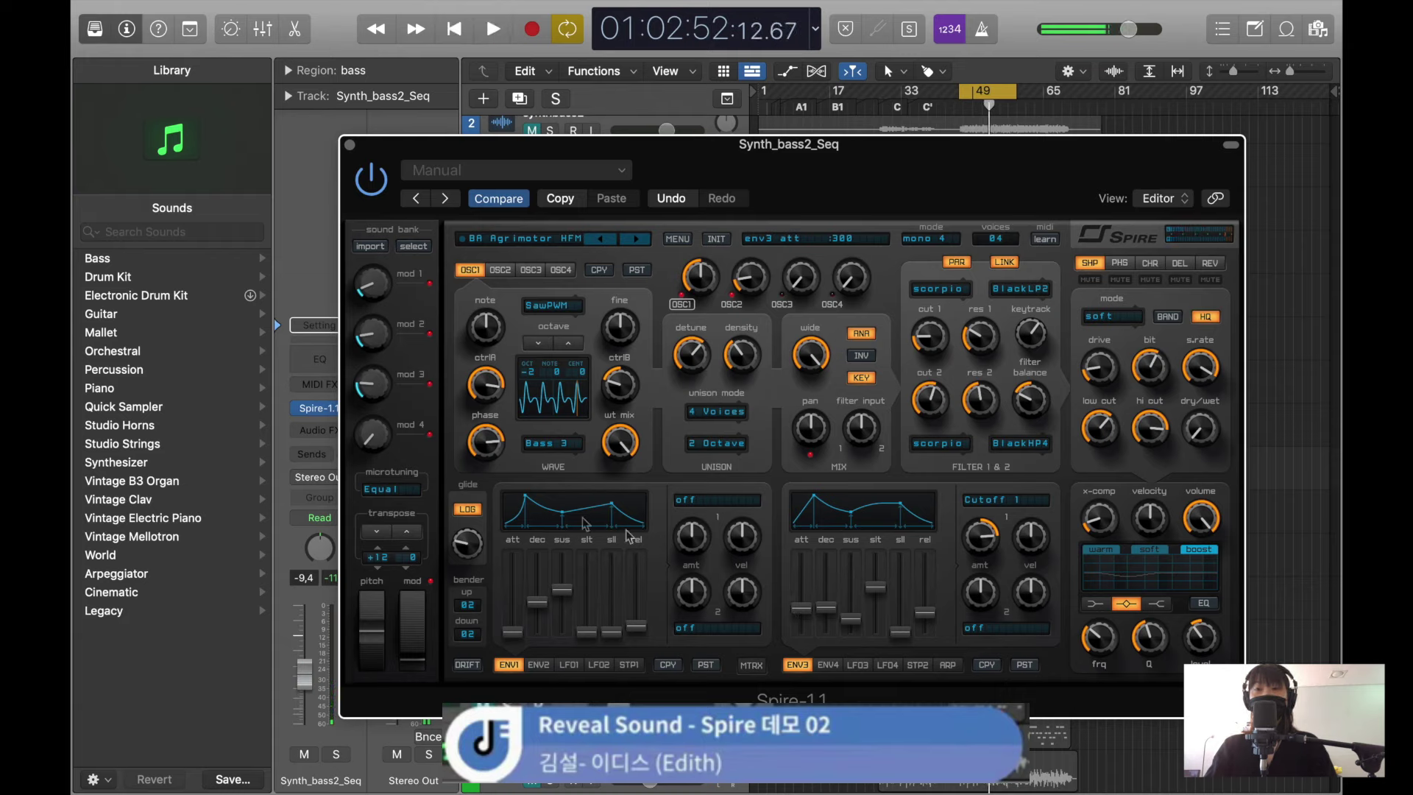
# - Replay the loop, set oscillator 1's ctrlA to 922 and shift the mix balance from oscillator 1 toward oscillator 2
pyautogui.press('space')
pyautogui.moveTo(490, 391); pyautogui.dragTo(492, 395)
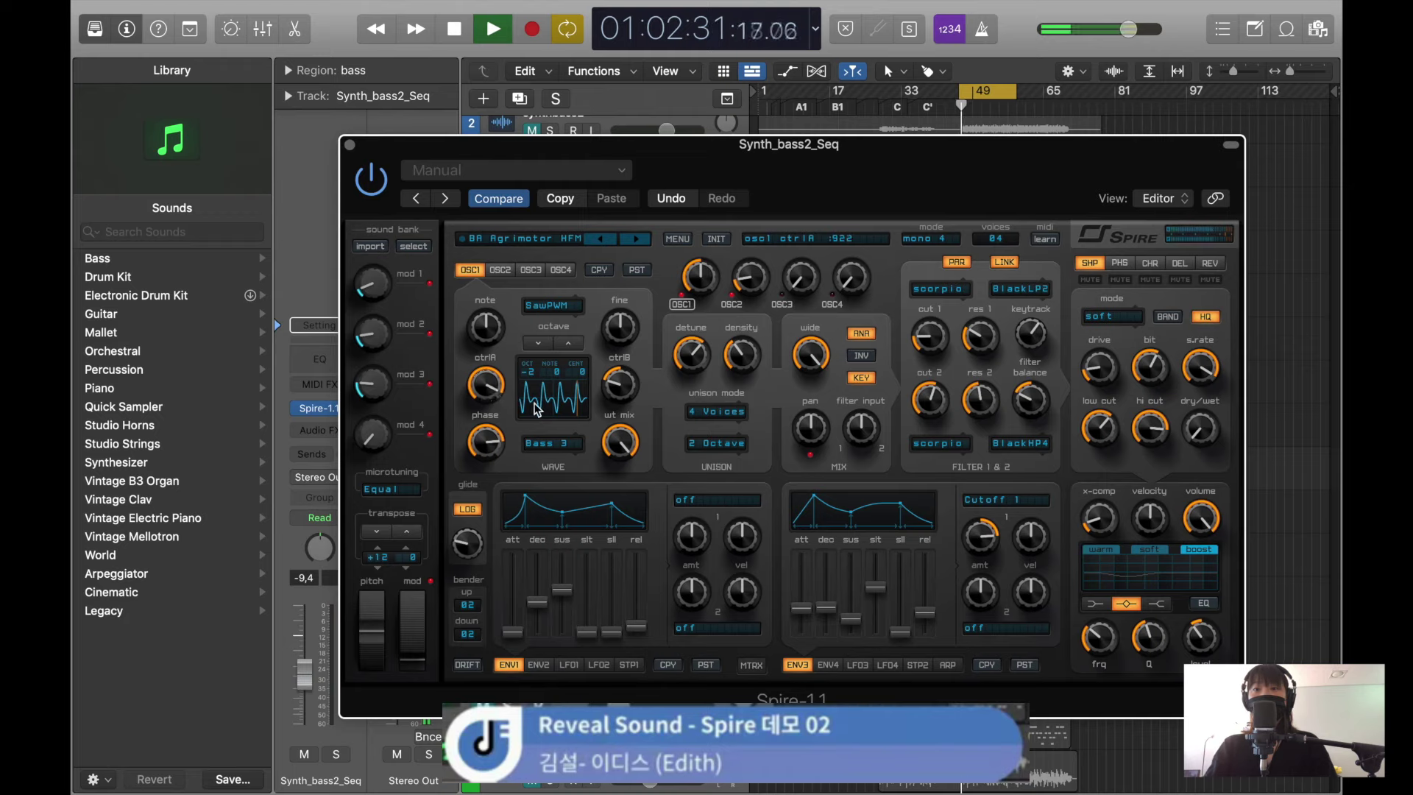
pyautogui.click(568, 343)
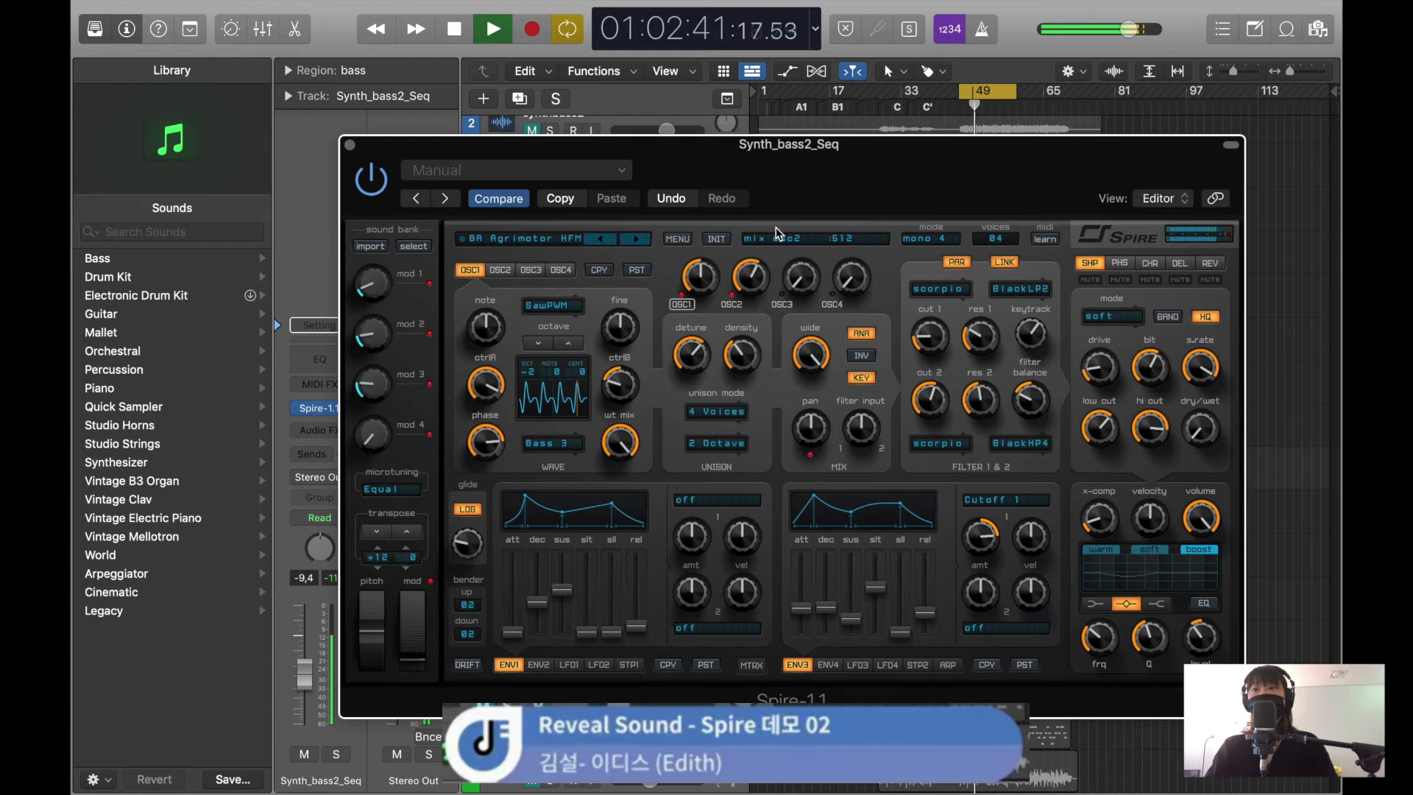
pyautogui.moveTo(704, 270)
pyautogui.mouseDown()
pyautogui.moveTo(681, 297)
pyautogui.moveTo(699, 267)
pyautogui.moveTo(687, 330)
pyautogui.moveTo(687, 289)
pyautogui.mouseUp()
# - Raise oscillator 2's octave to -1, set oscillator 1's mix level to 289 and stop playback
pyautogui.click(500, 270)
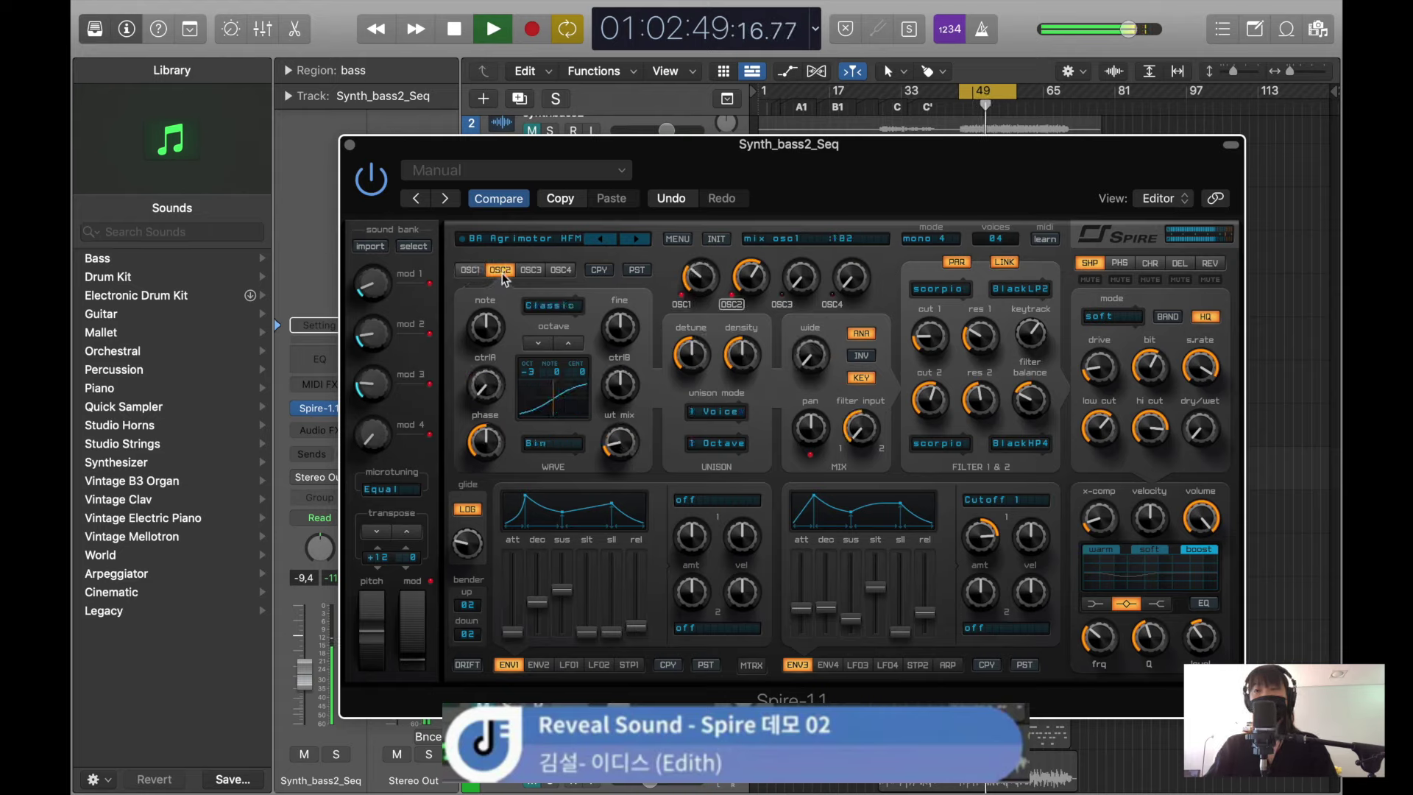
pyautogui.click(569, 343)
pyautogui.moveTo(699, 295); pyautogui.dragTo(697, 299)
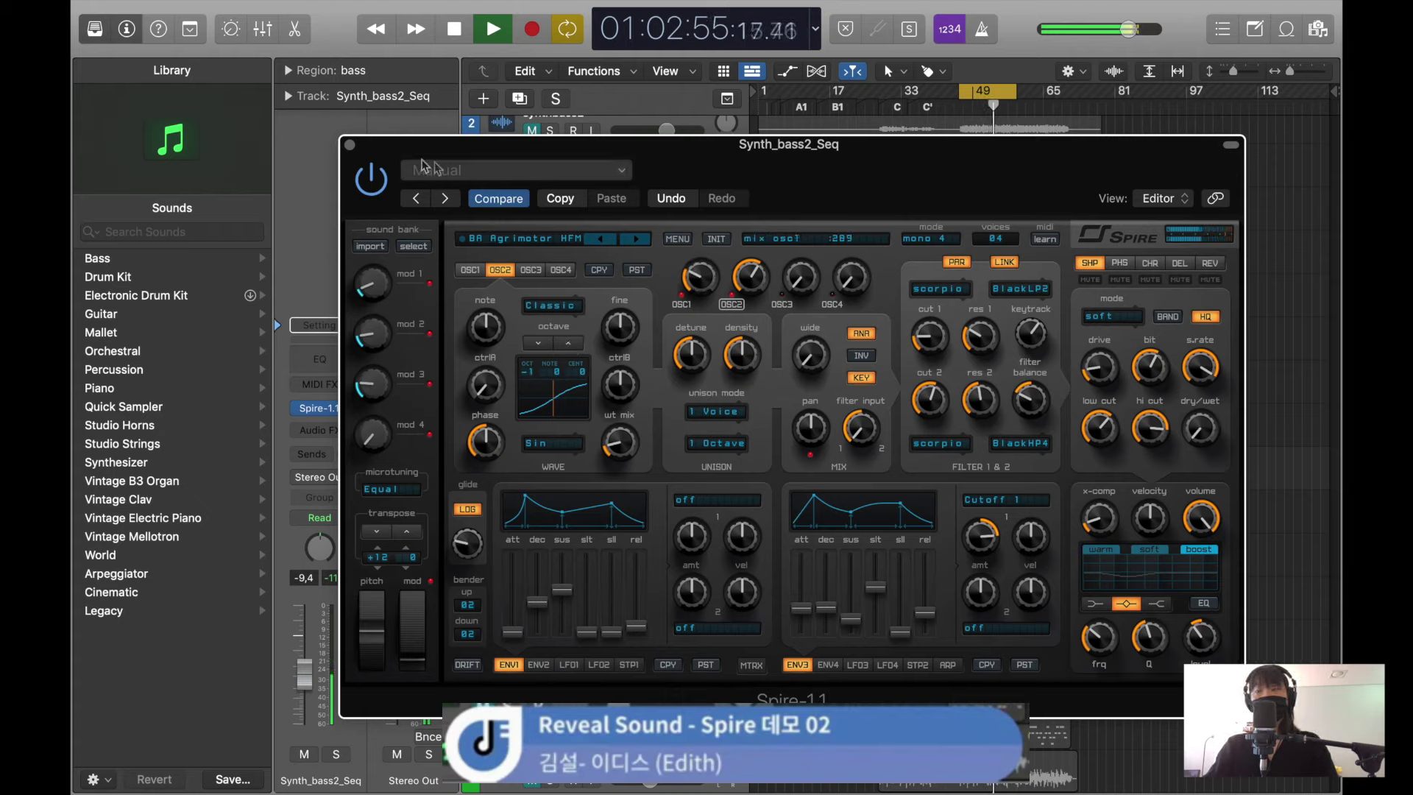
pyautogui.press('space')
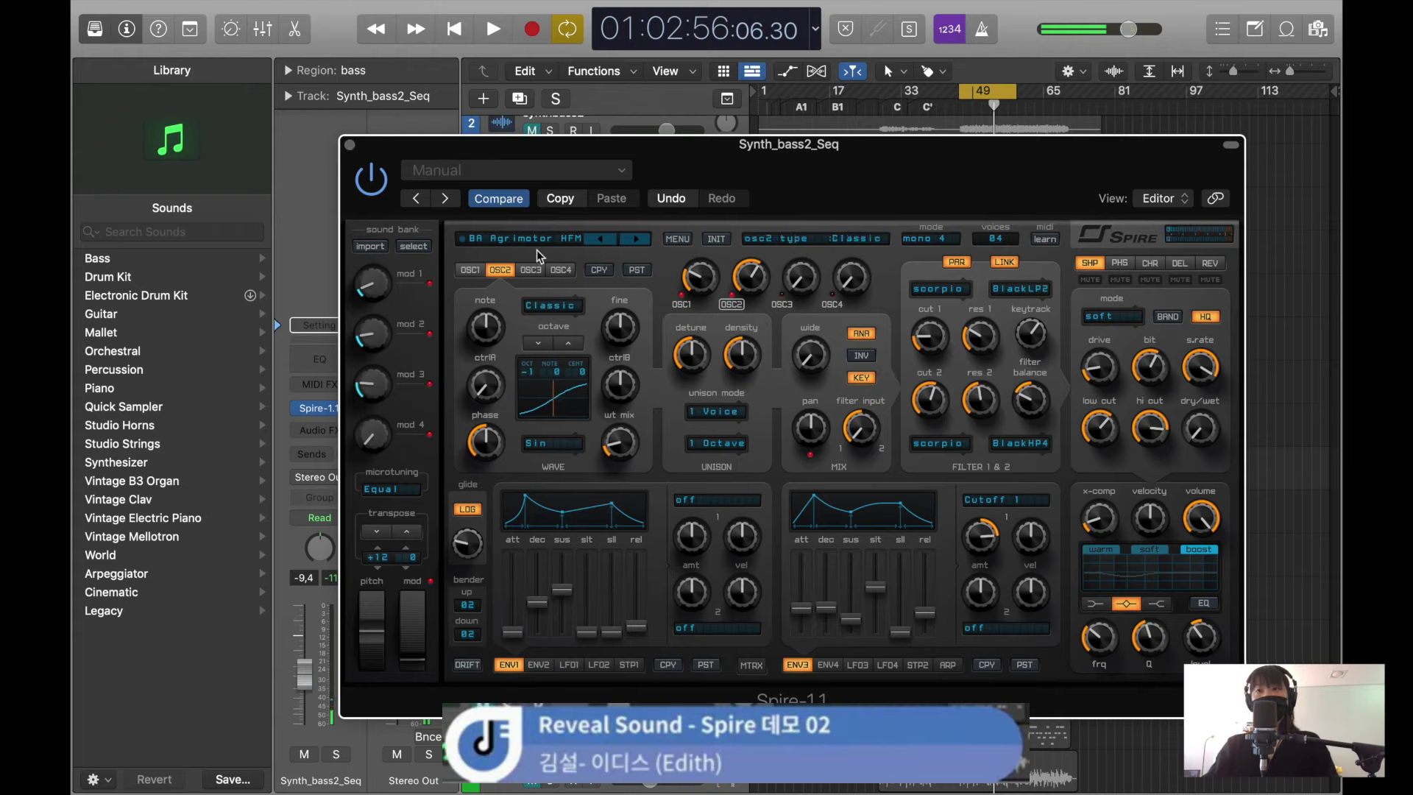
# - Switch oscillator 1's type back to HardFM and raise its octave one step while the loop plays
pyautogui.click(469, 269)
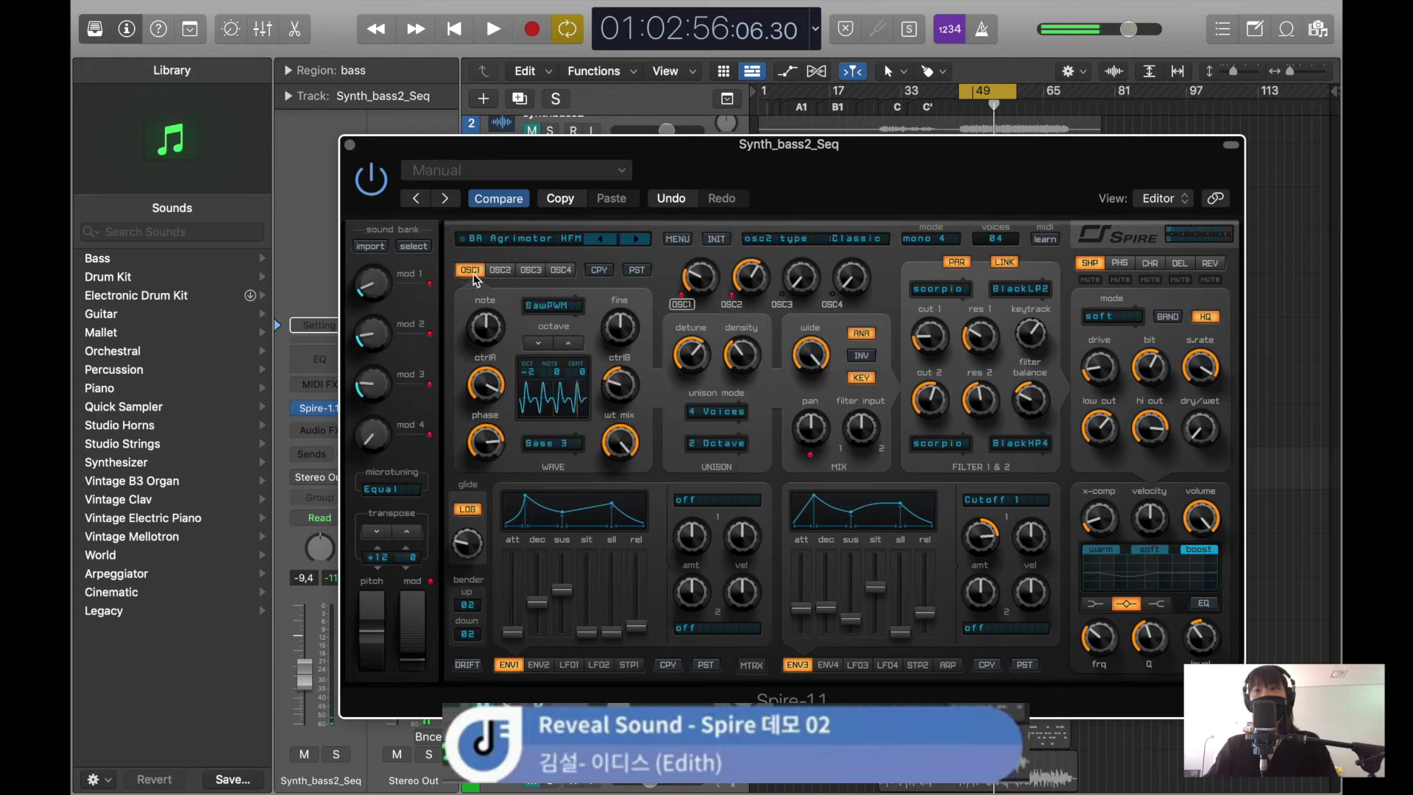
pyautogui.press('space')
pyautogui.click(553, 305)
pyautogui.click(568, 405)
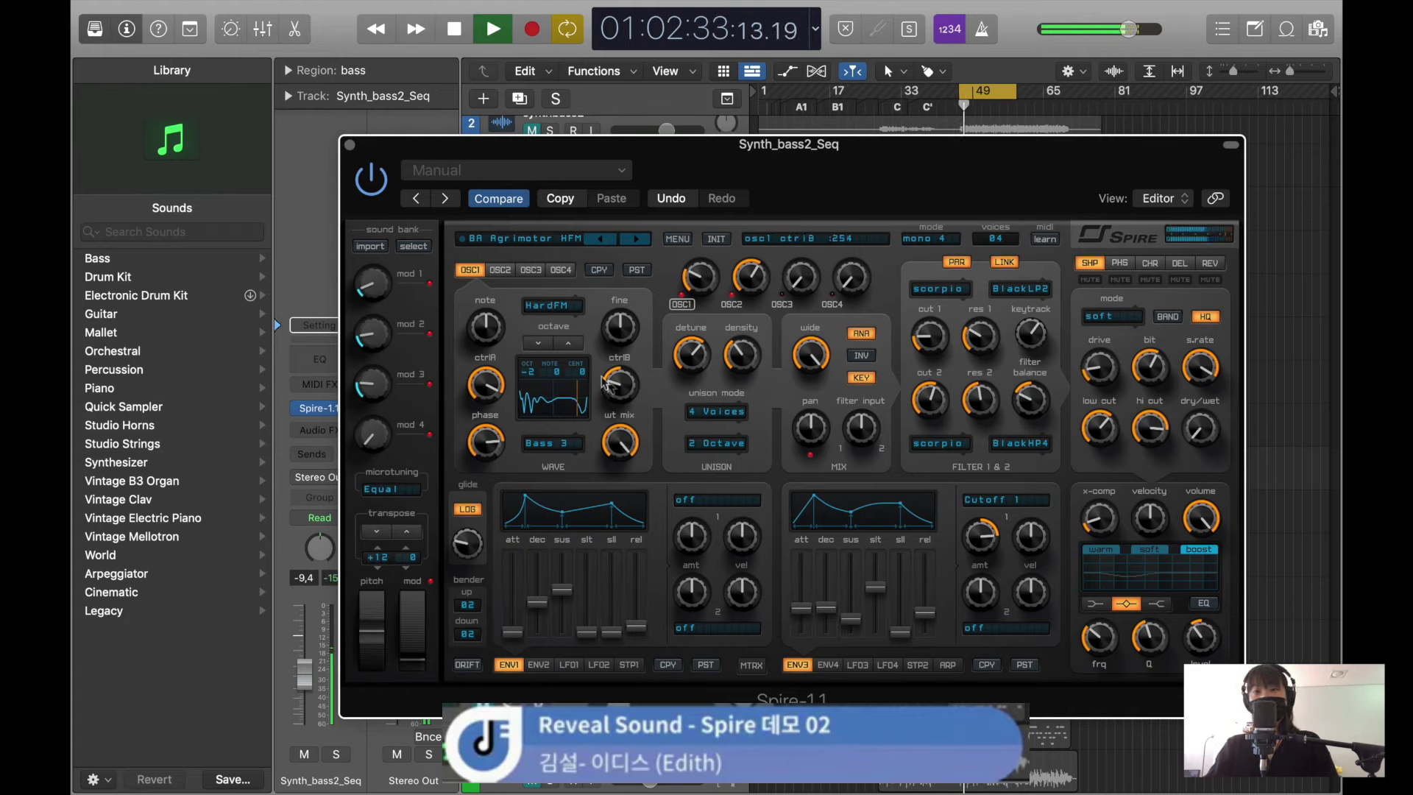
pyautogui.click(568, 343)
# - Lower envelope 3's attack and raise oscillator 2's wavetable mix to about three quarters
pyautogui.click(499, 270)
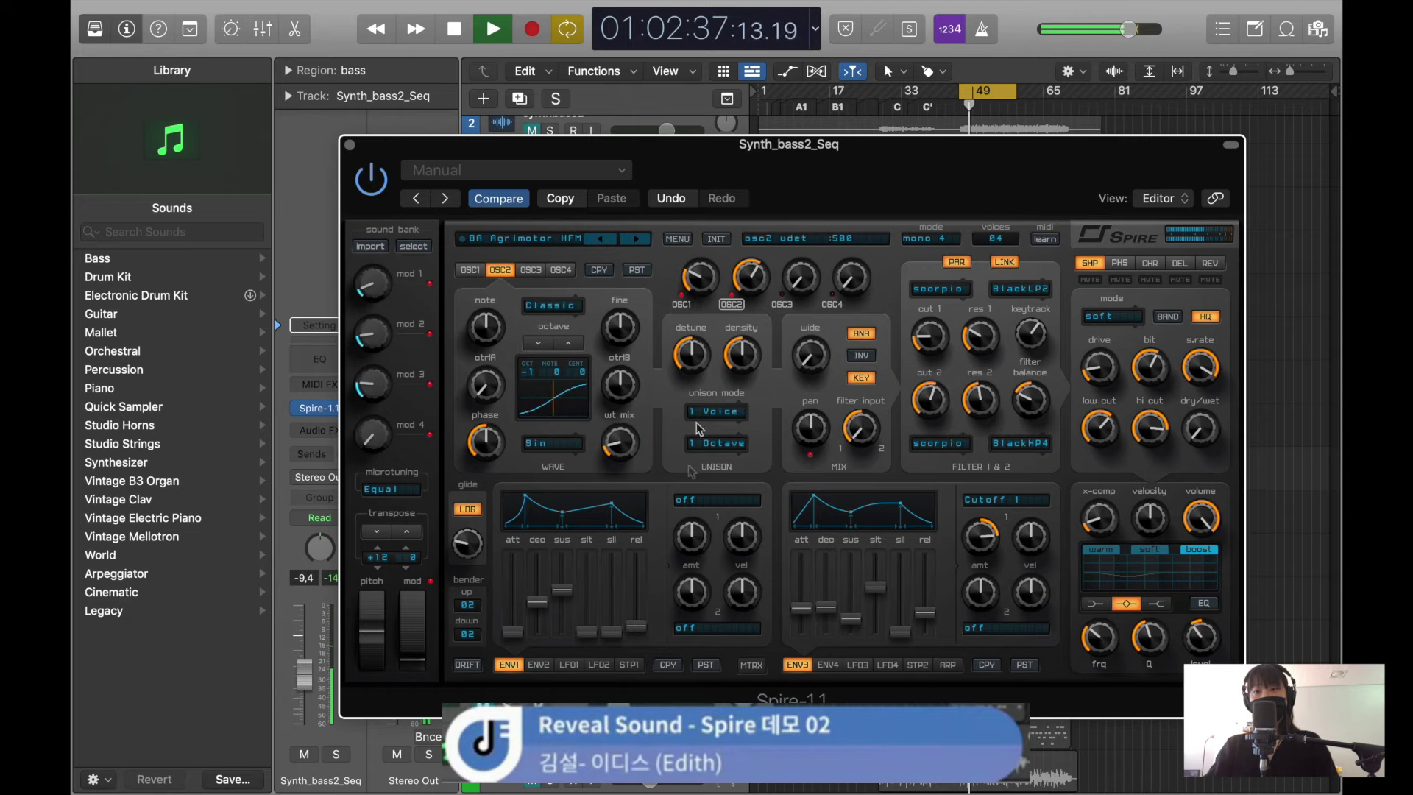
pyautogui.moveTo(801, 608); pyautogui.dragTo(806, 626)
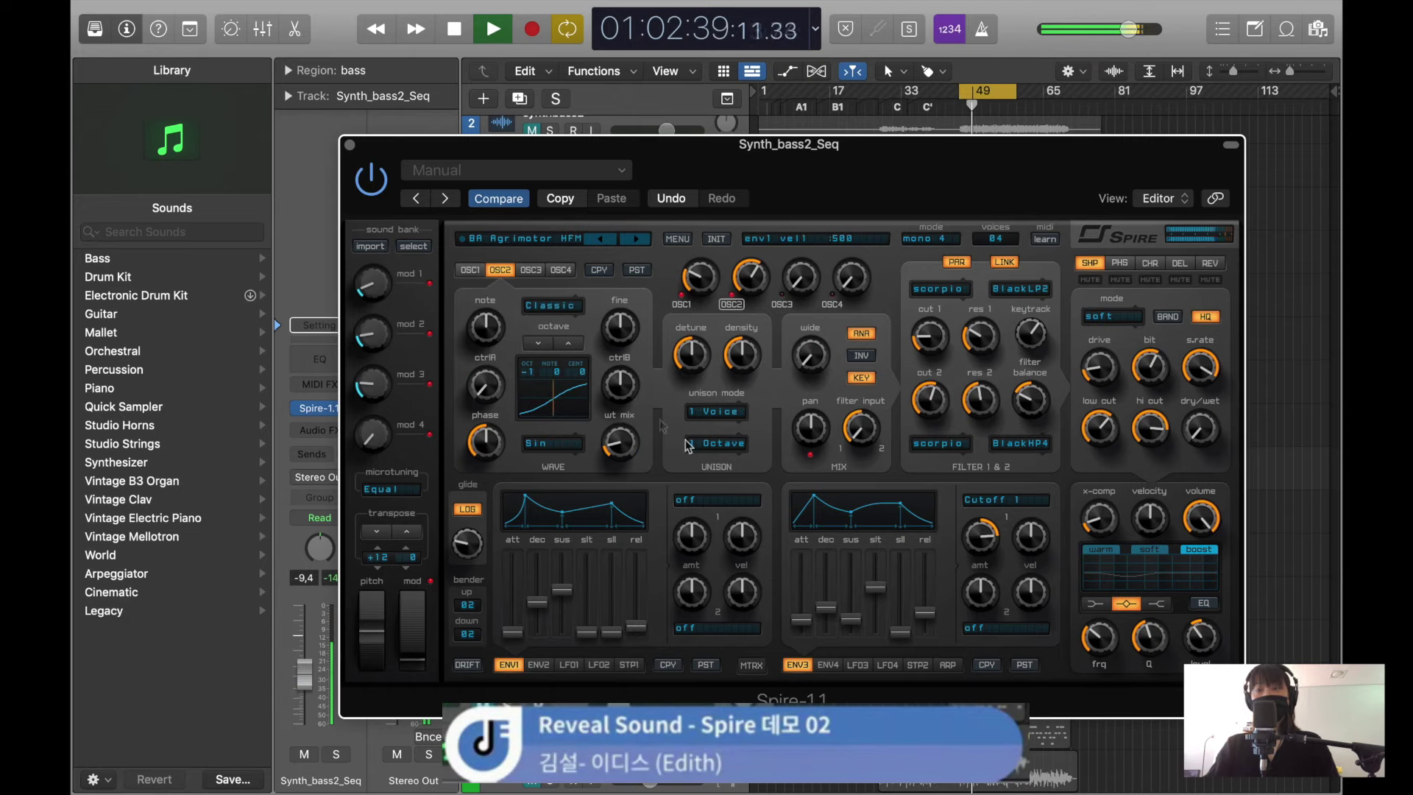
pyautogui.moveTo(629, 408); pyautogui.dragTo(633, 388)
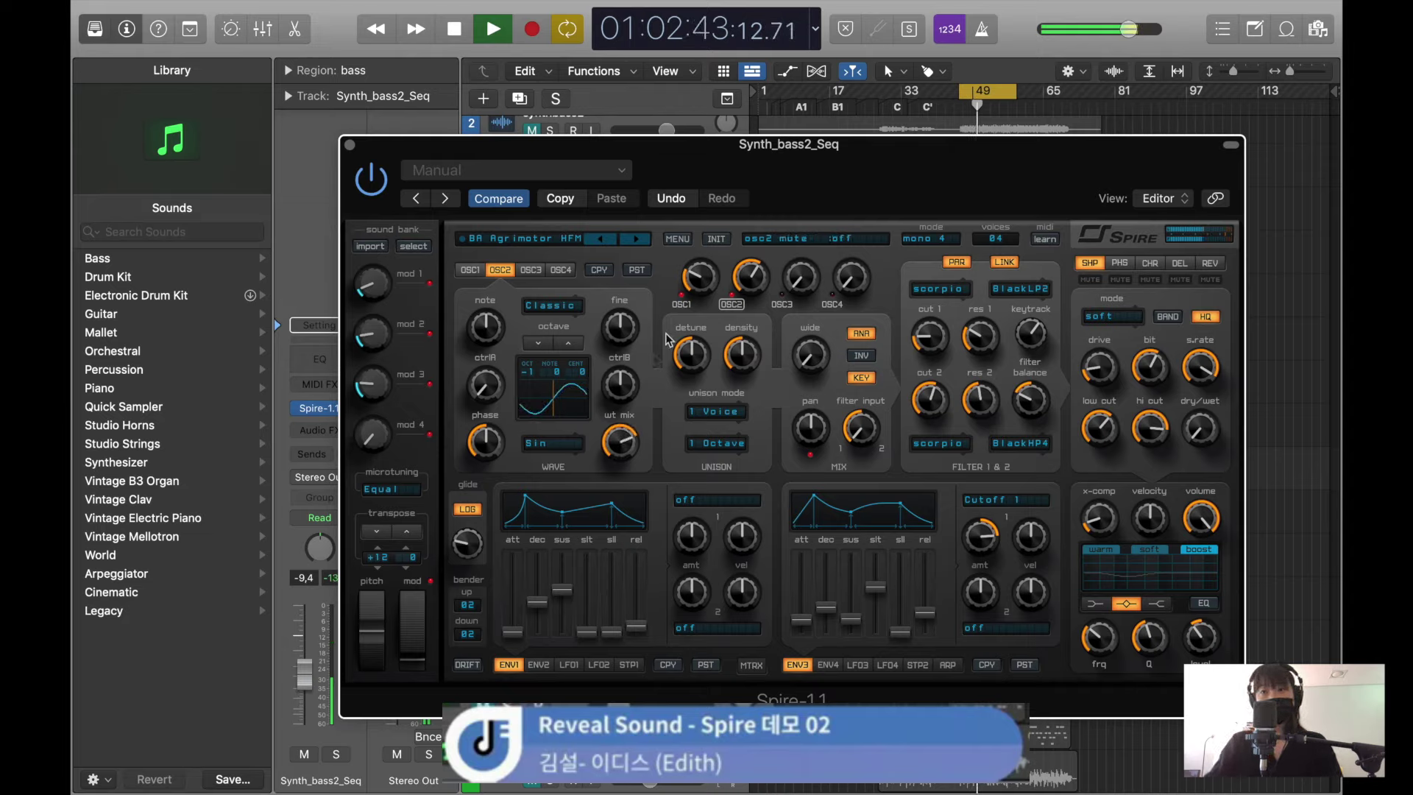
# - Compare oscillator 2's octave one step up against -1, show oscillator 1's settings and restart the loop
pyautogui.click(574, 346)
pyautogui.click(549, 346)
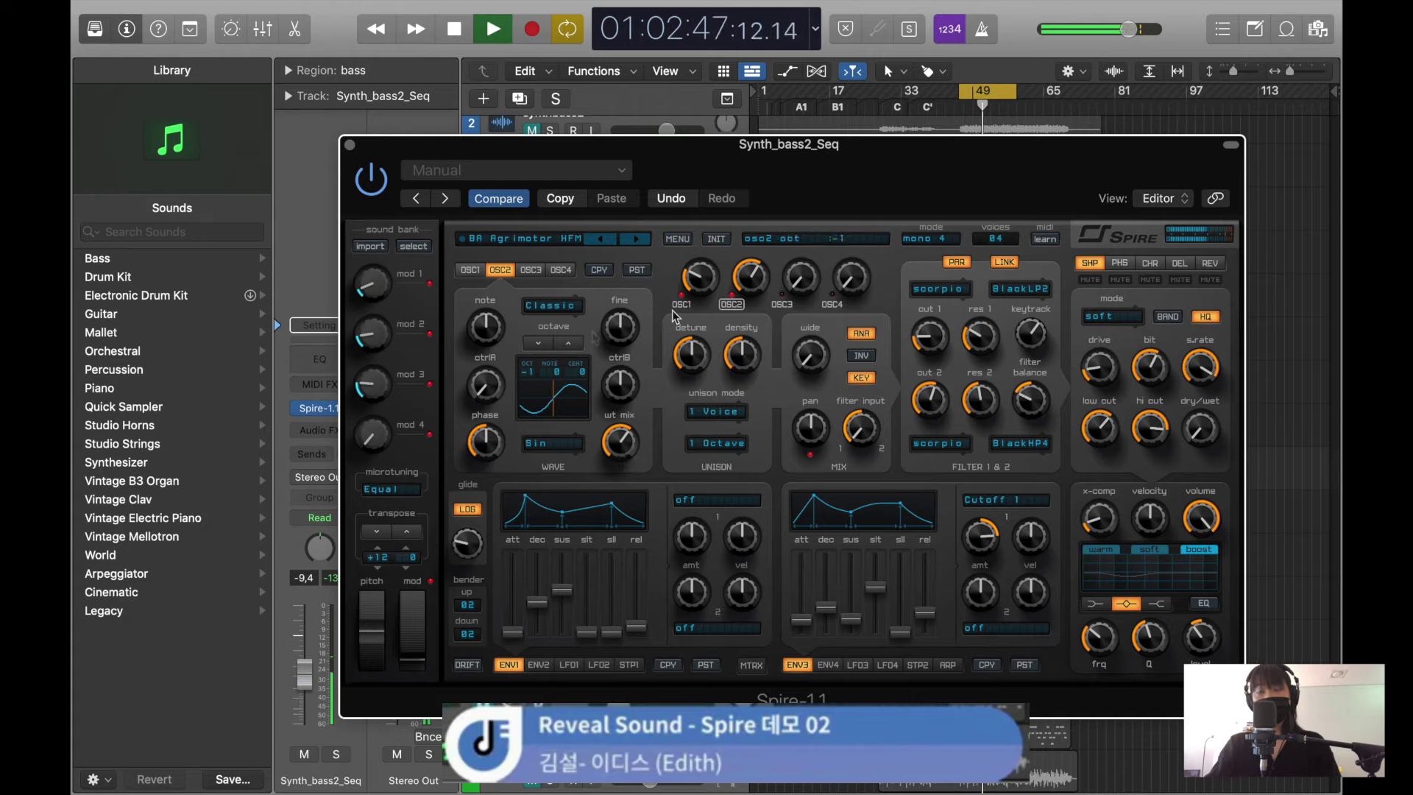
pyautogui.click(469, 269)
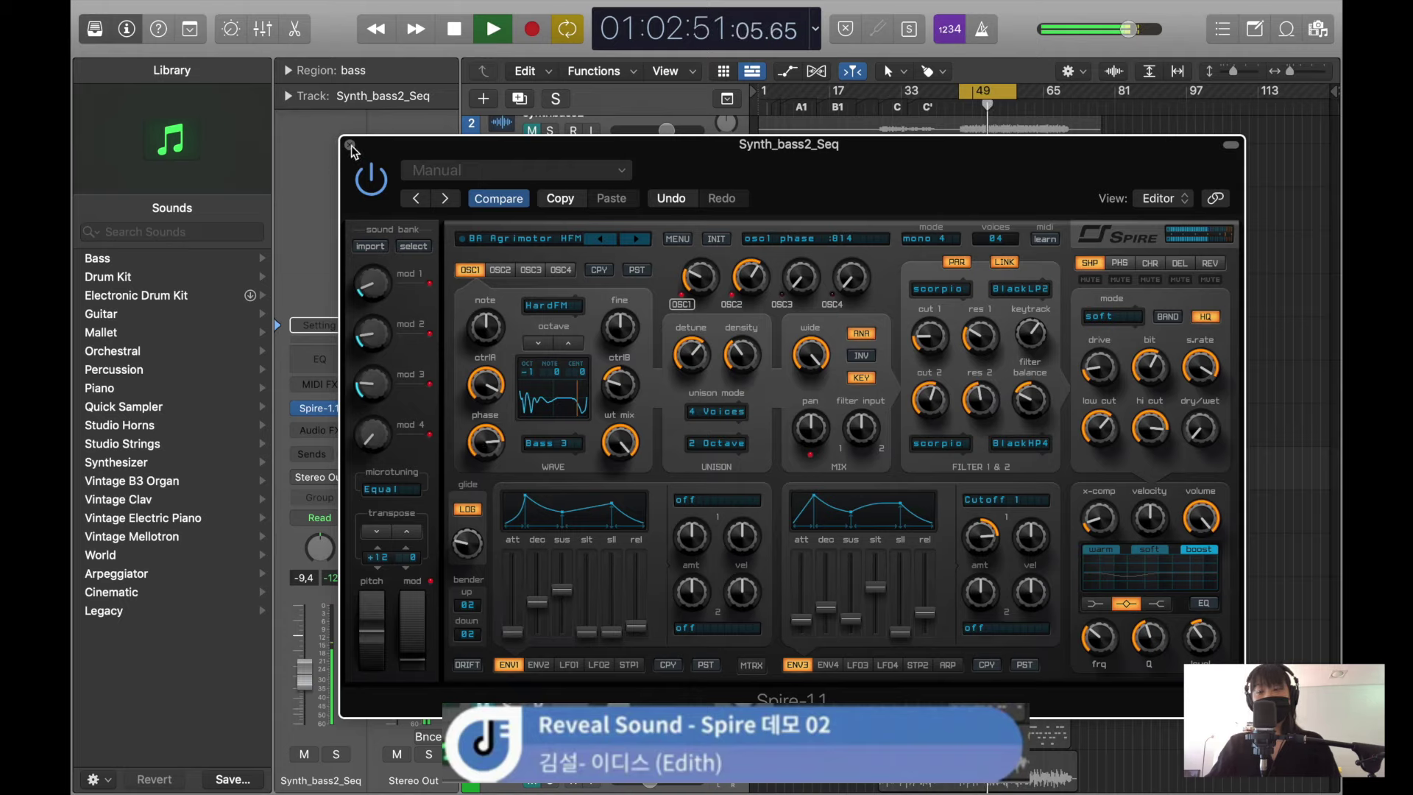
pyautogui.press('space')
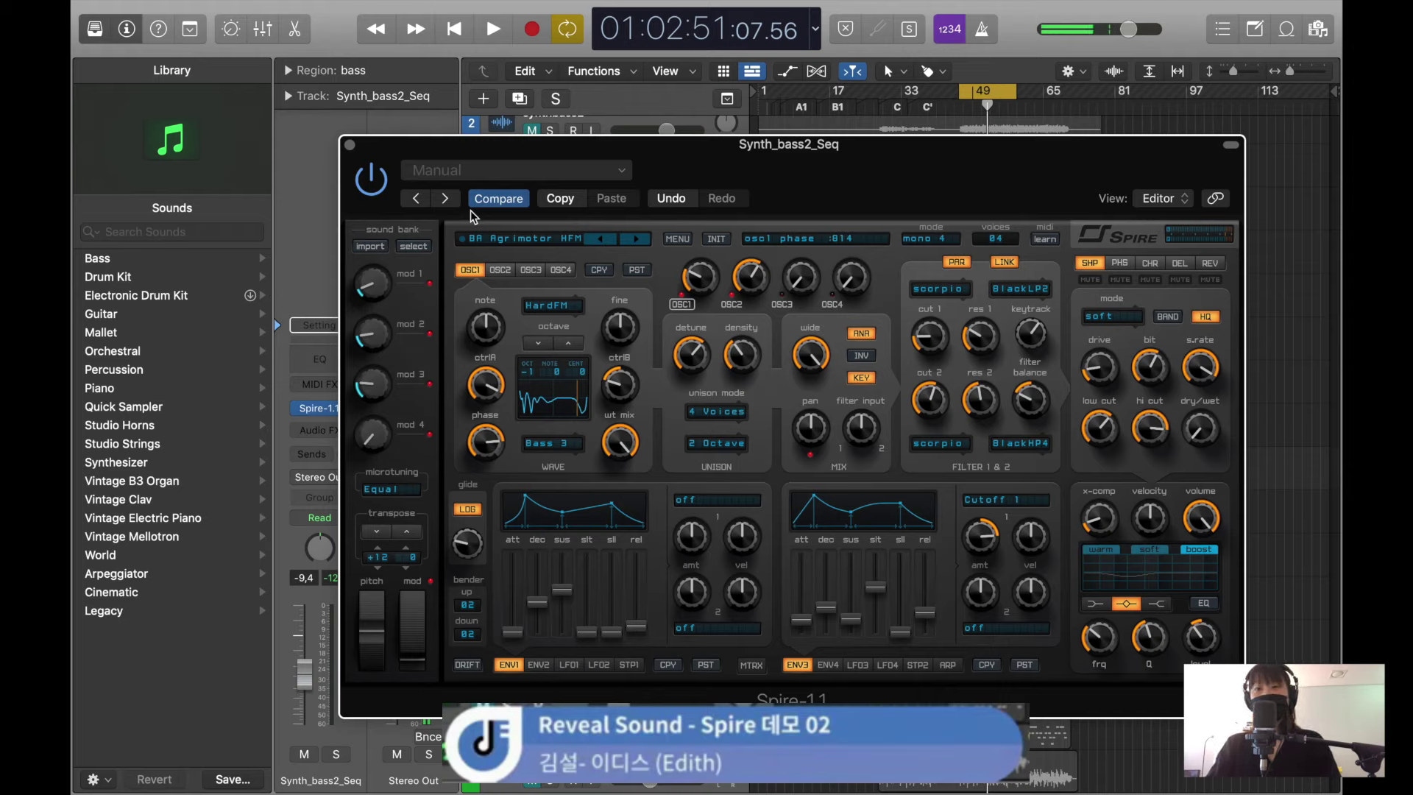
pyautogui.press('space')
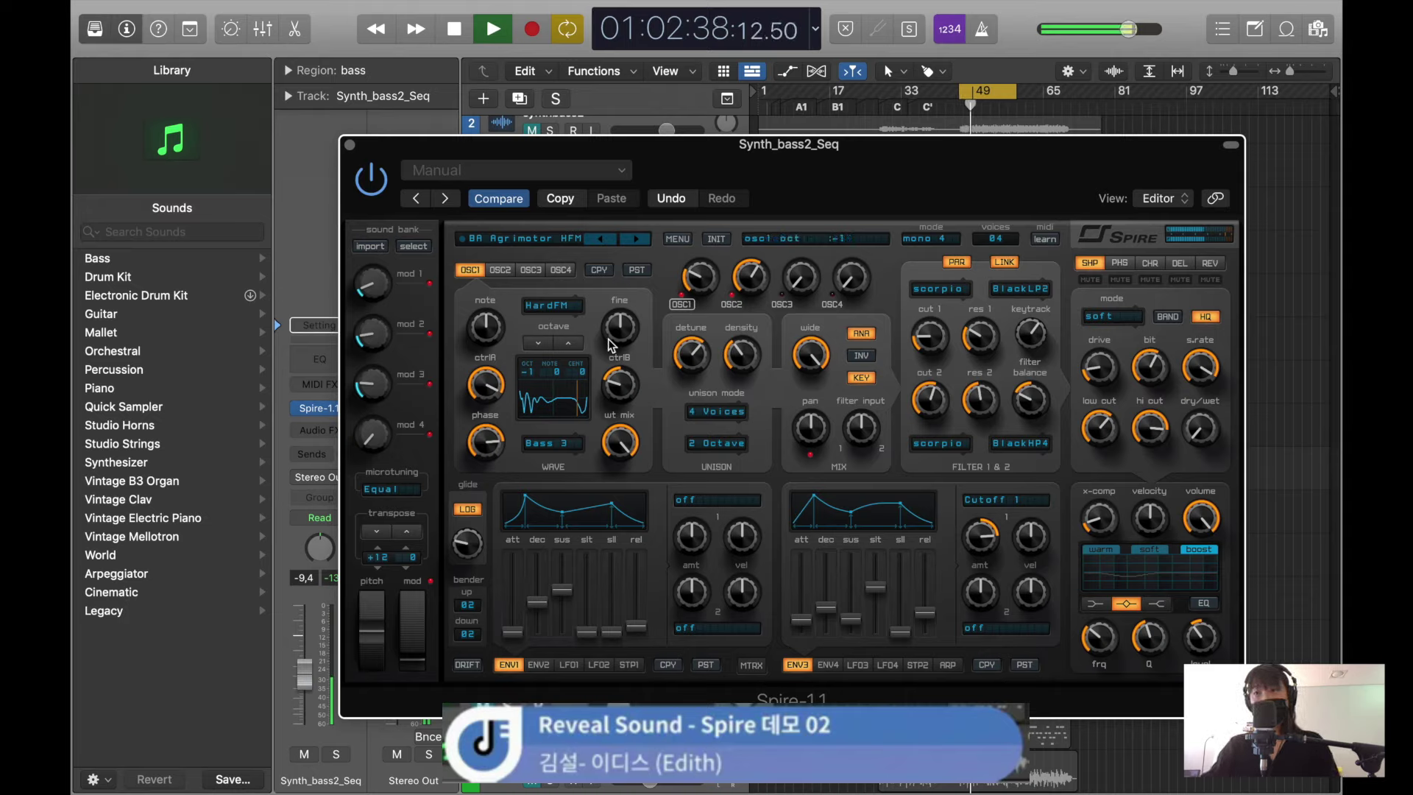
# - Try the shaper effect in warm mode and in tube1 mode, restarting the loop to compare them
pyautogui.click(1107, 315)
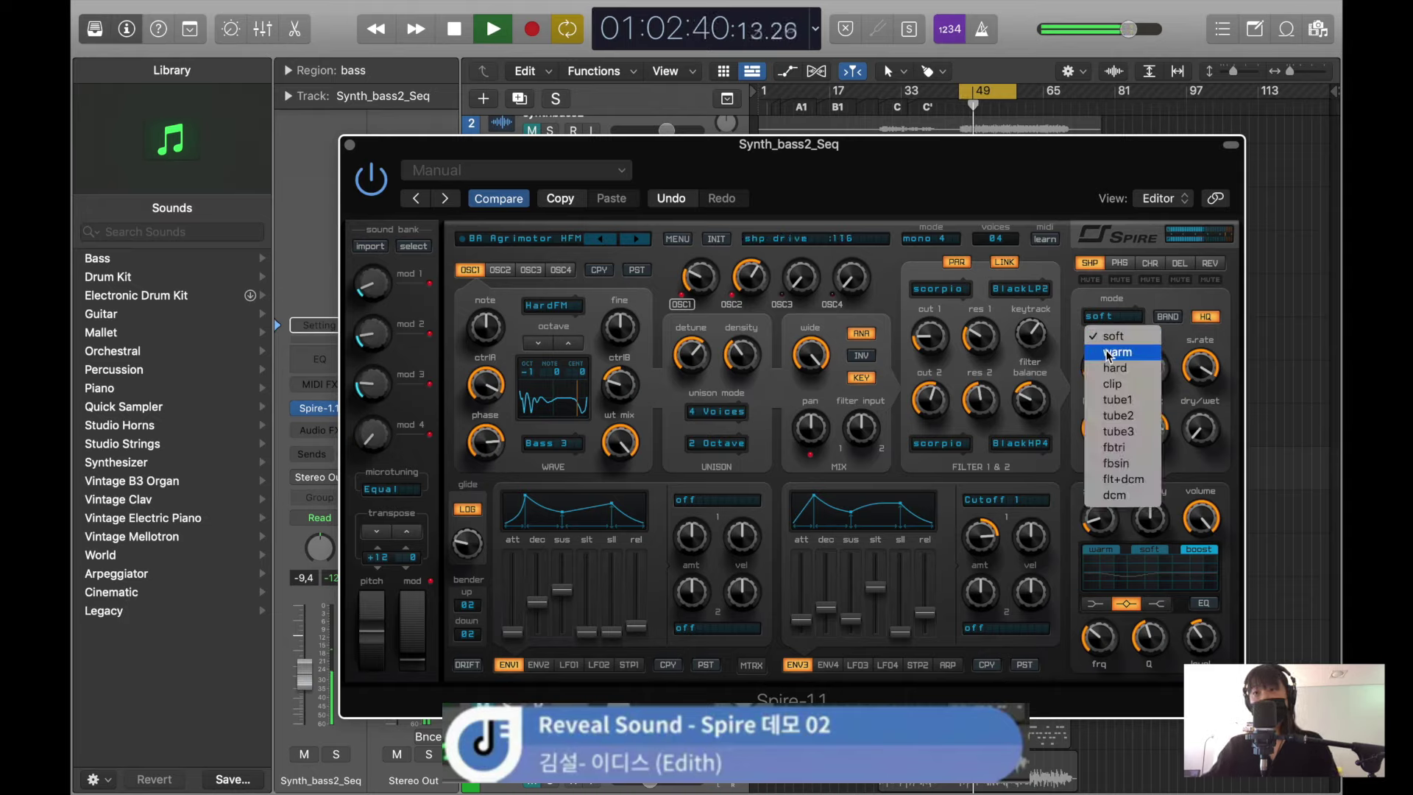
pyautogui.click(1110, 350)
pyautogui.press('space')
pyautogui.click(1110, 316)
pyautogui.click(1111, 318)
pyautogui.click(1111, 318)
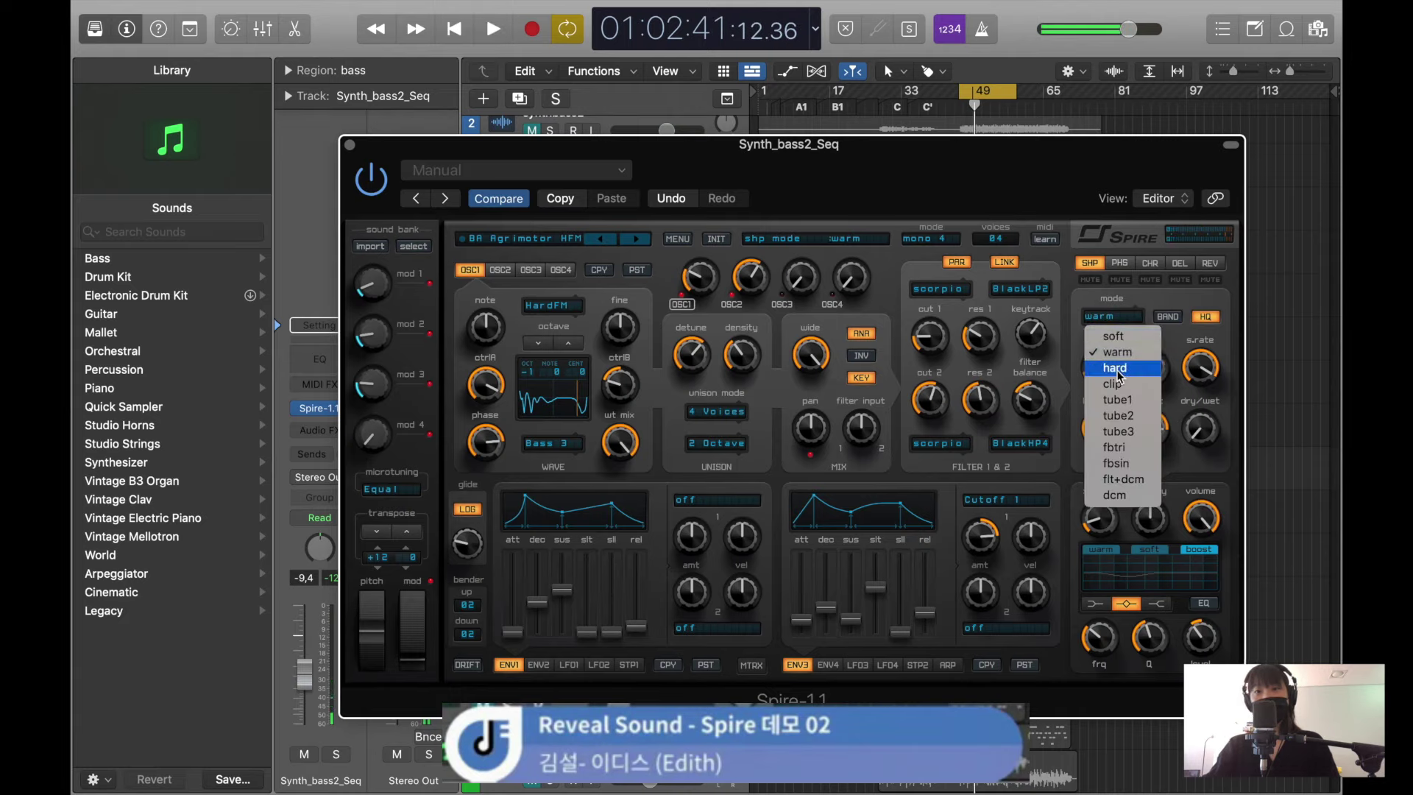
pyautogui.click(1117, 399)
pyautogui.press('space')
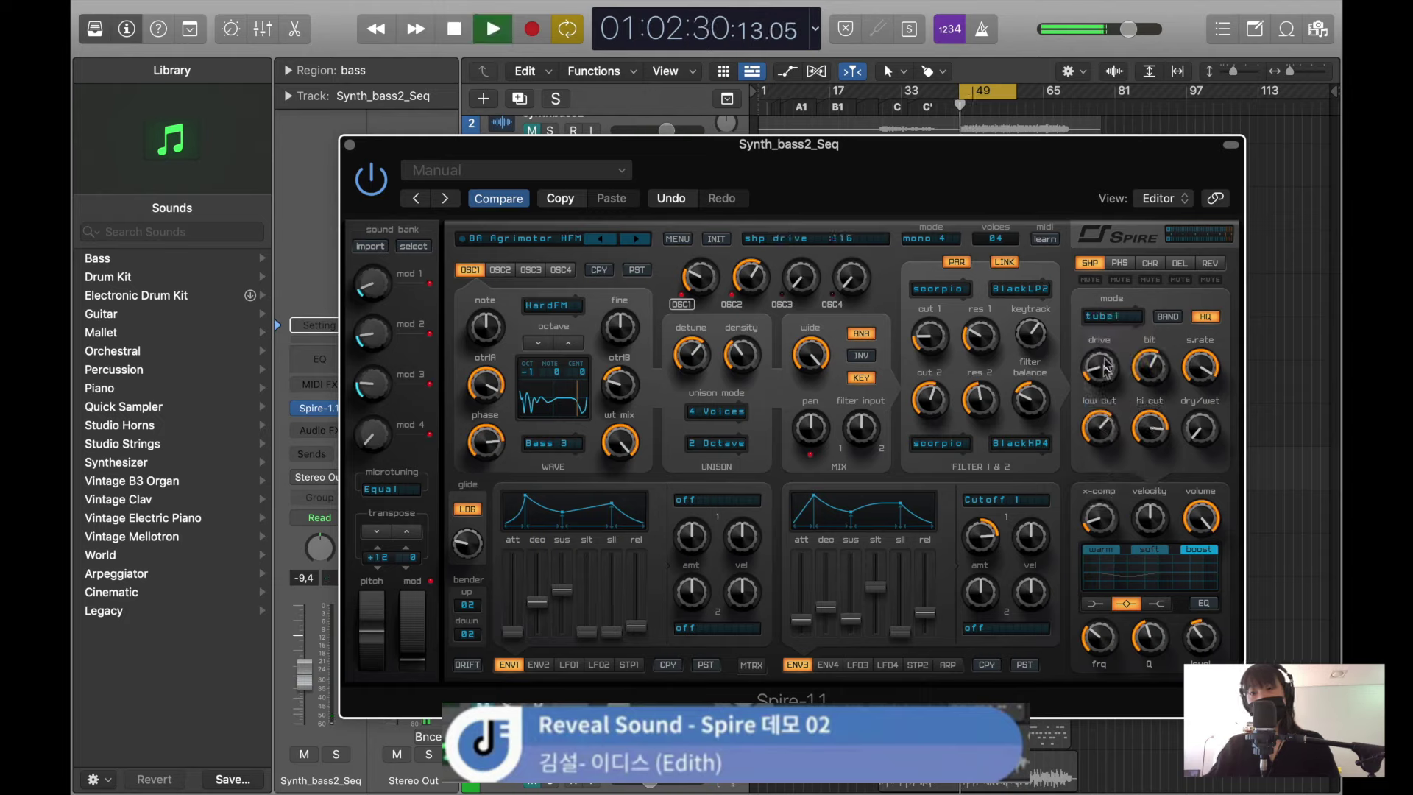
# - Set the shaper's drive to 72, adjust its dry/wet amount, and switch its mode to warm and back to soft
pyautogui.moveTo(1099, 365); pyautogui.dragTo(1099, 397)
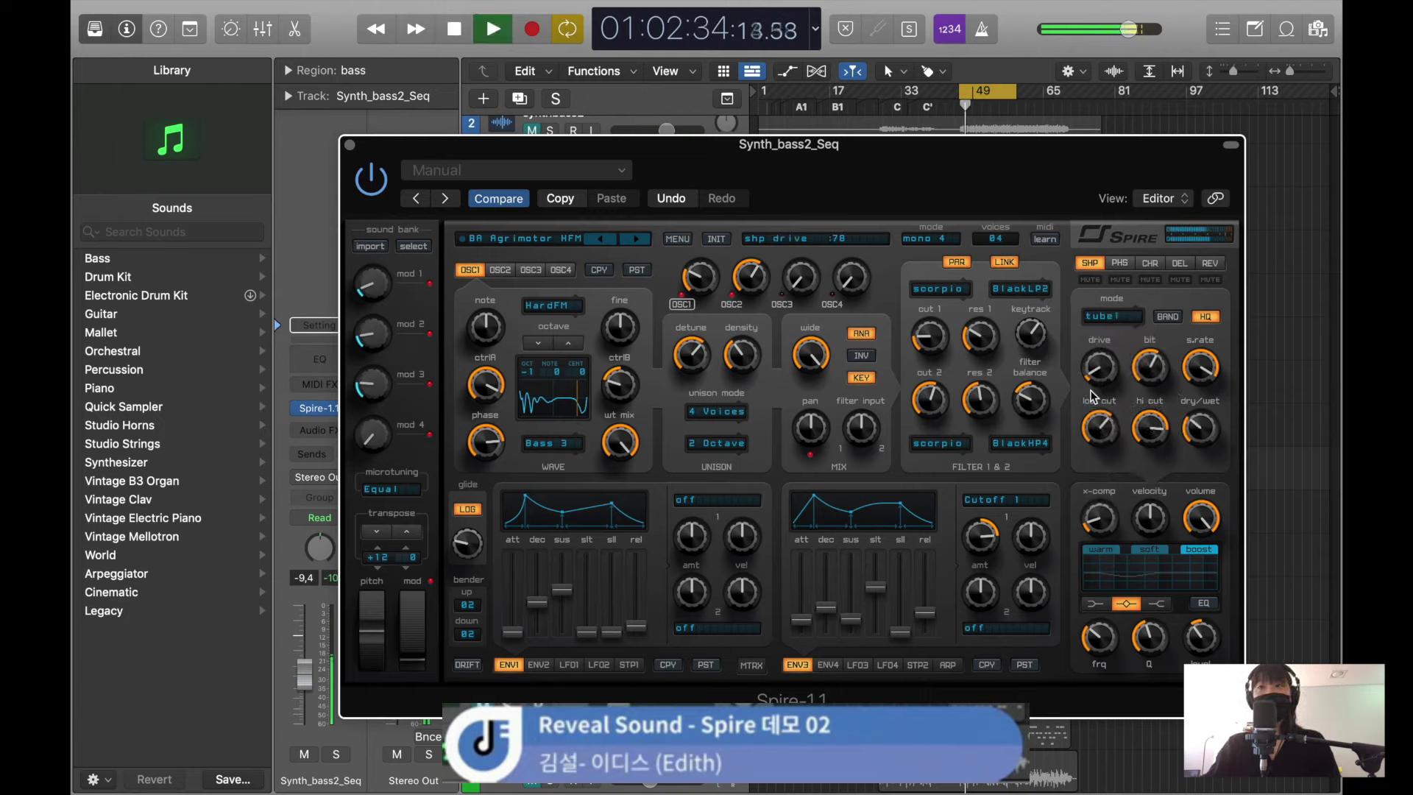
pyautogui.click(1115, 321)
pyautogui.click(1104, 346)
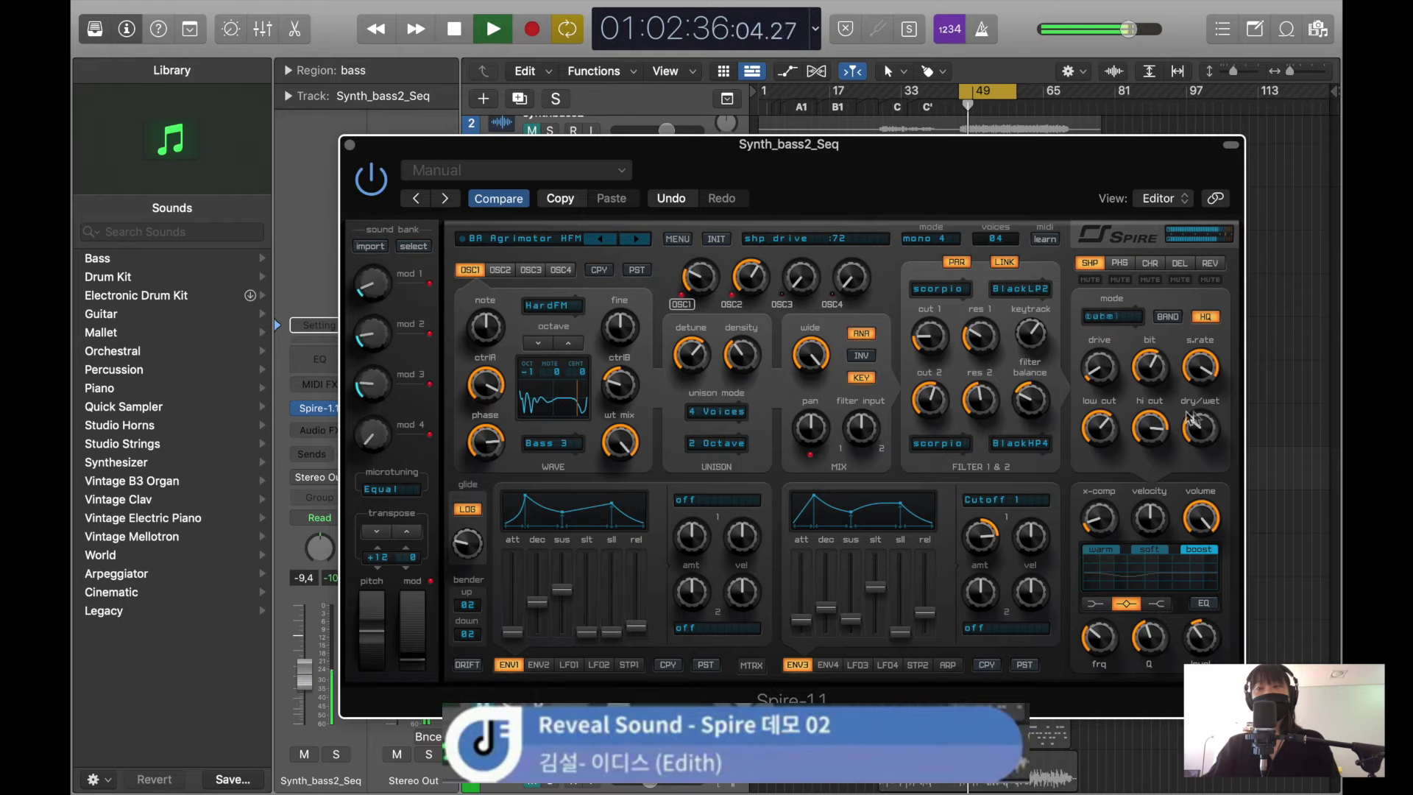
pyautogui.moveTo(1211, 427); pyautogui.dragTo(1211, 423)
pyautogui.click(1126, 315)
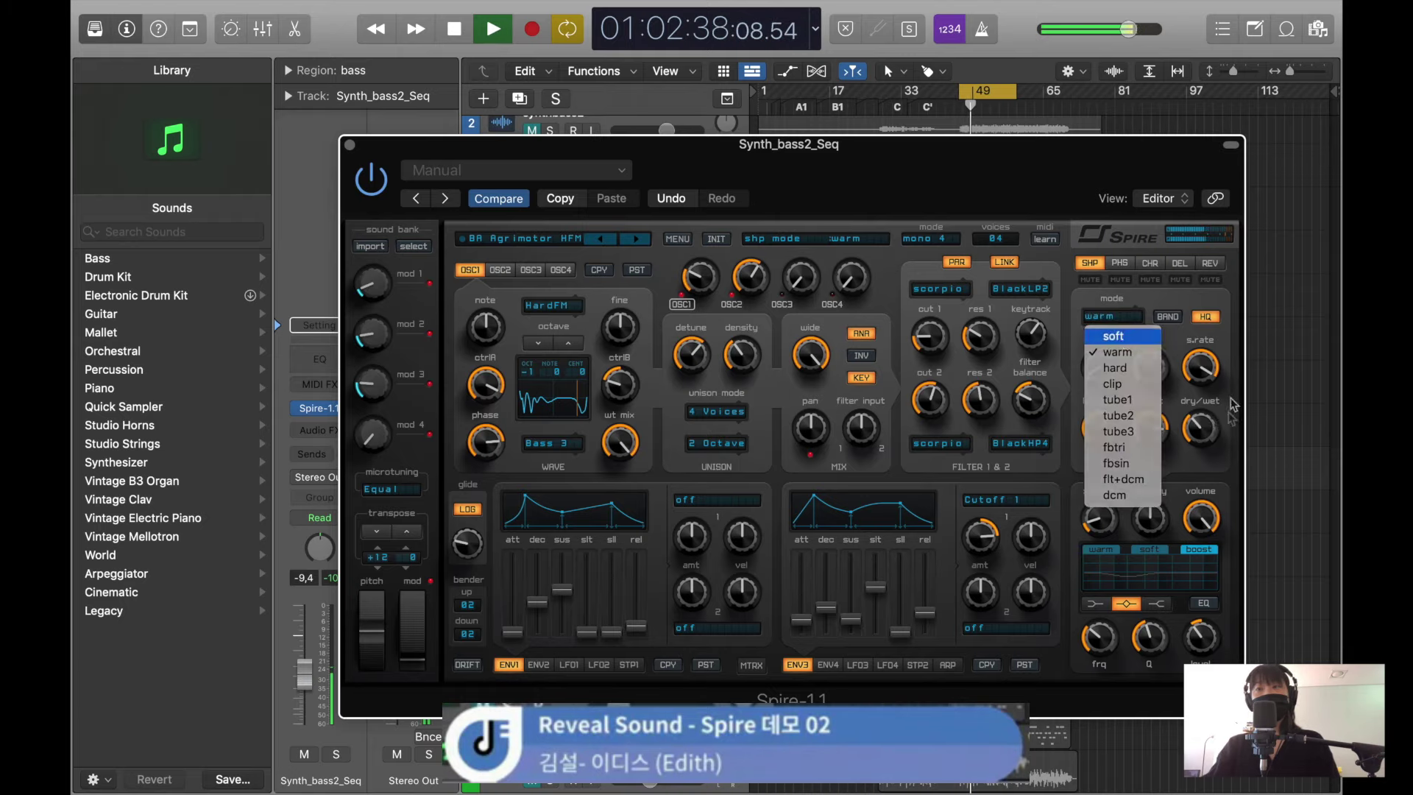
pyautogui.click(1101, 331)
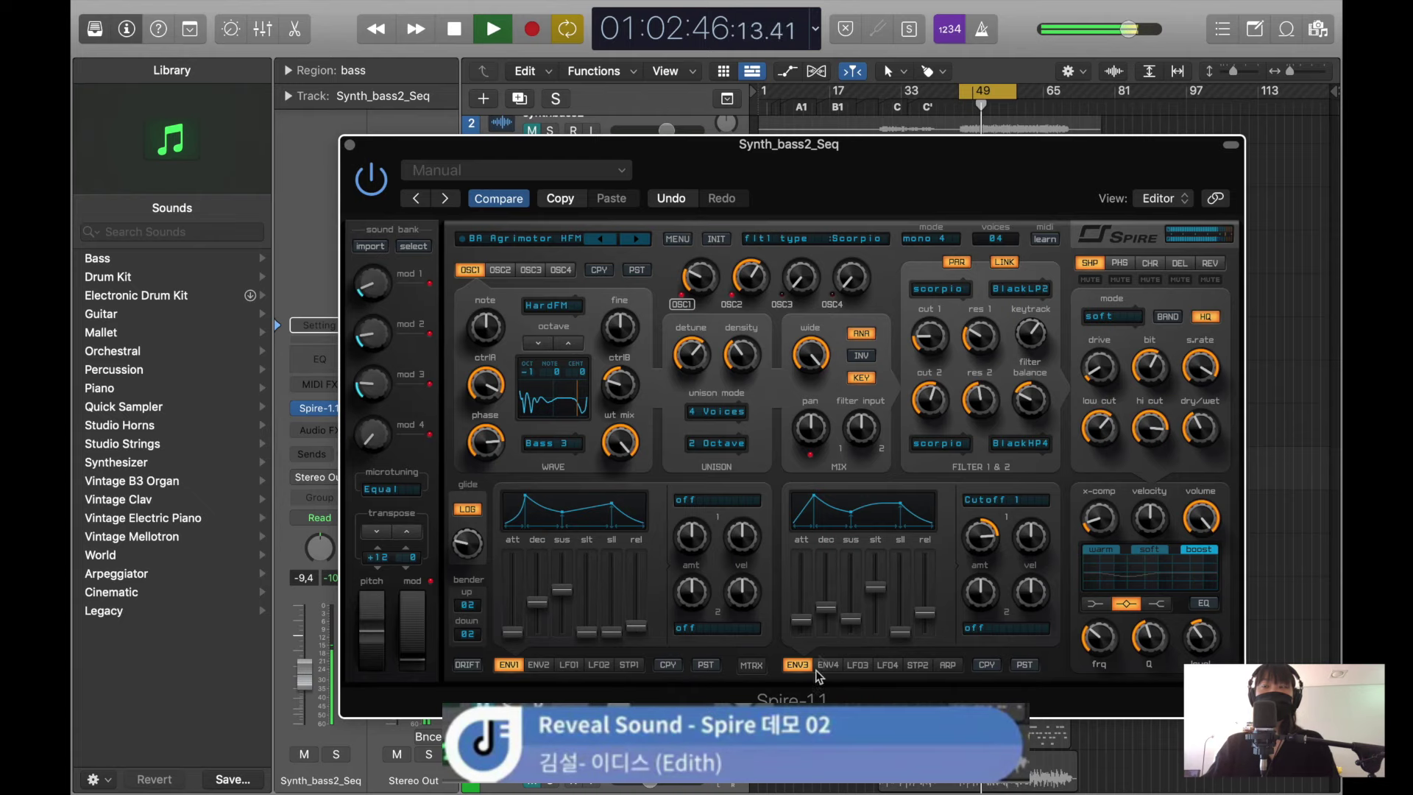
# - Close the Spire window, stop playback, and select the sh-2_saw bass_seq track for a brief audition
pyautogui.click(351, 145)
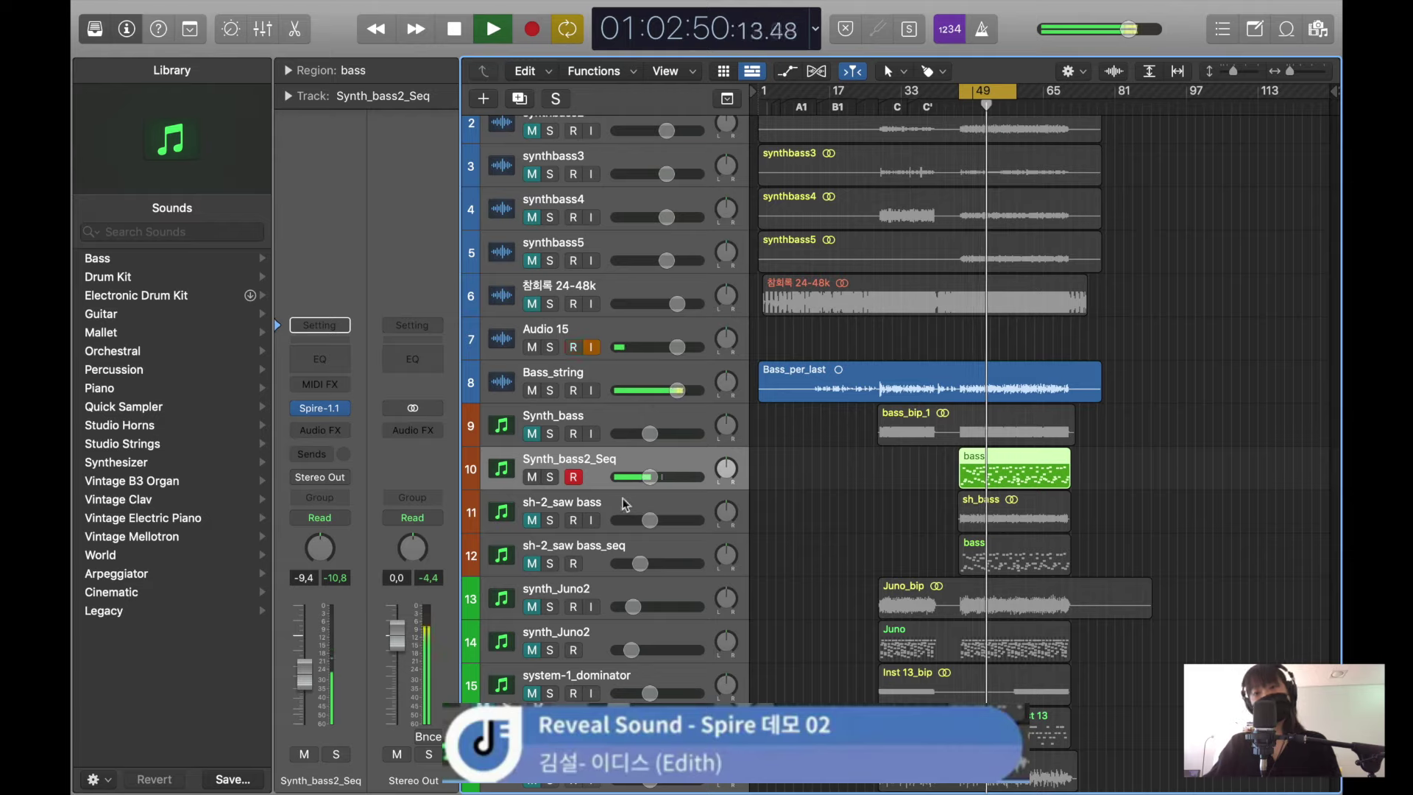
pyautogui.press('space')
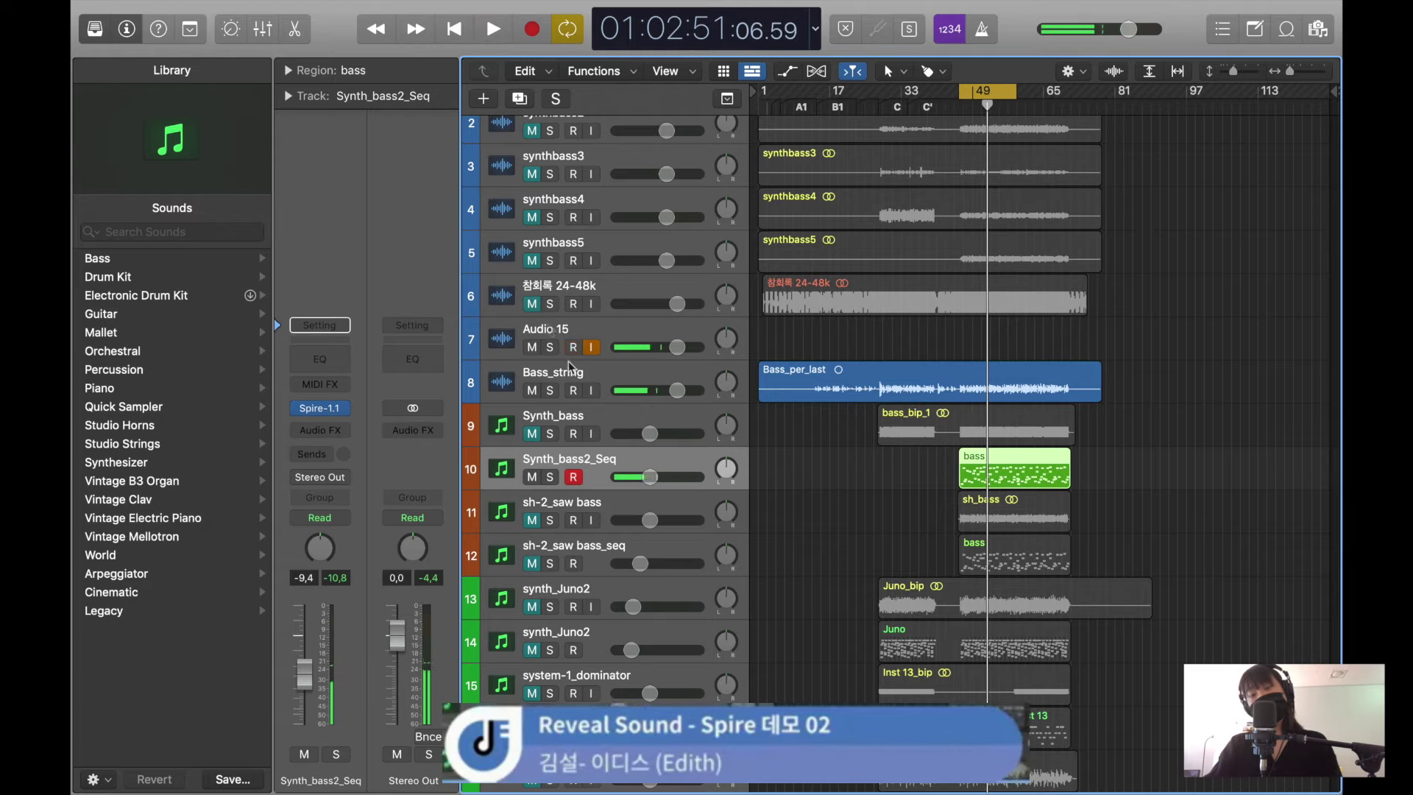
pyautogui.scroll(2, 630, 434)
pyautogui.scroll(-5, 629, 434)
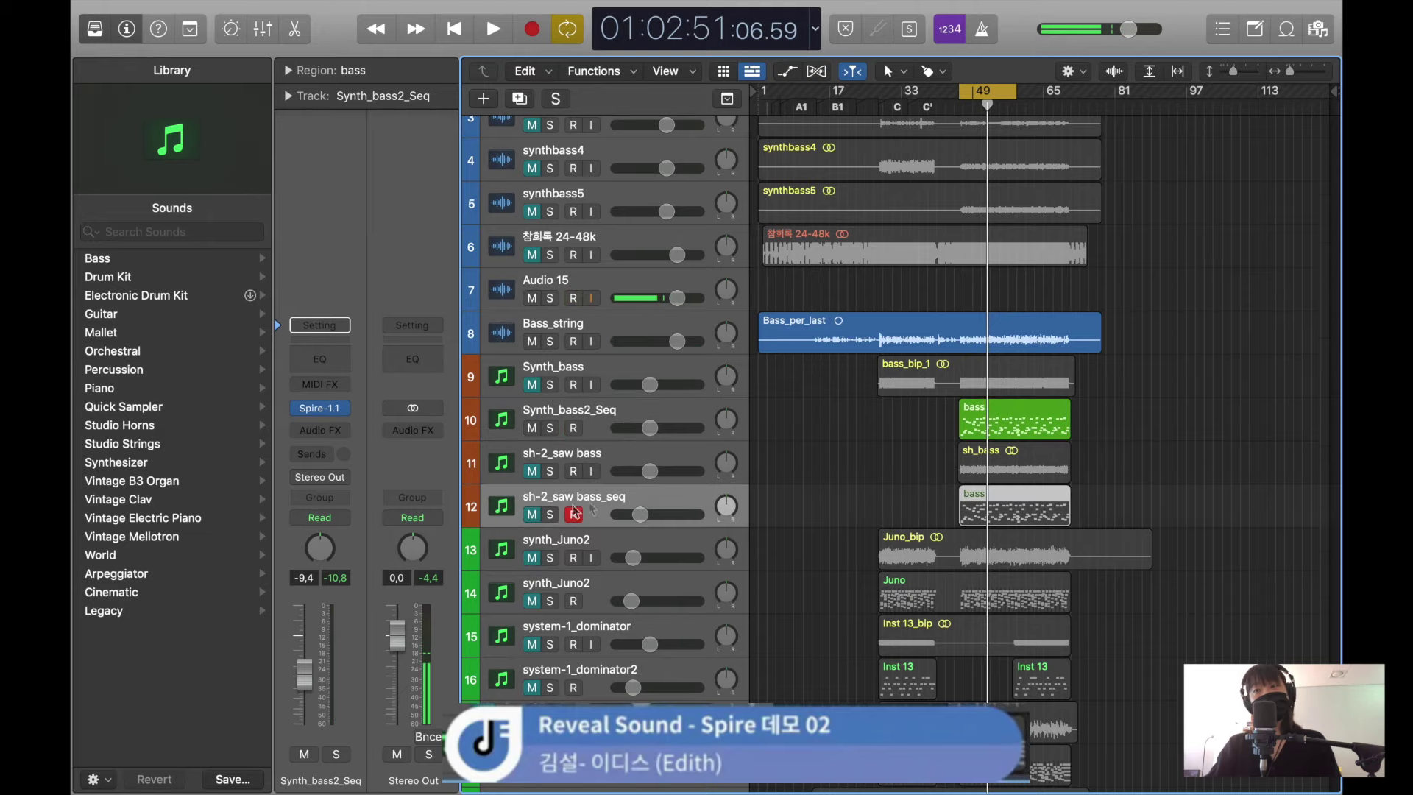
pyautogui.click(602, 495)
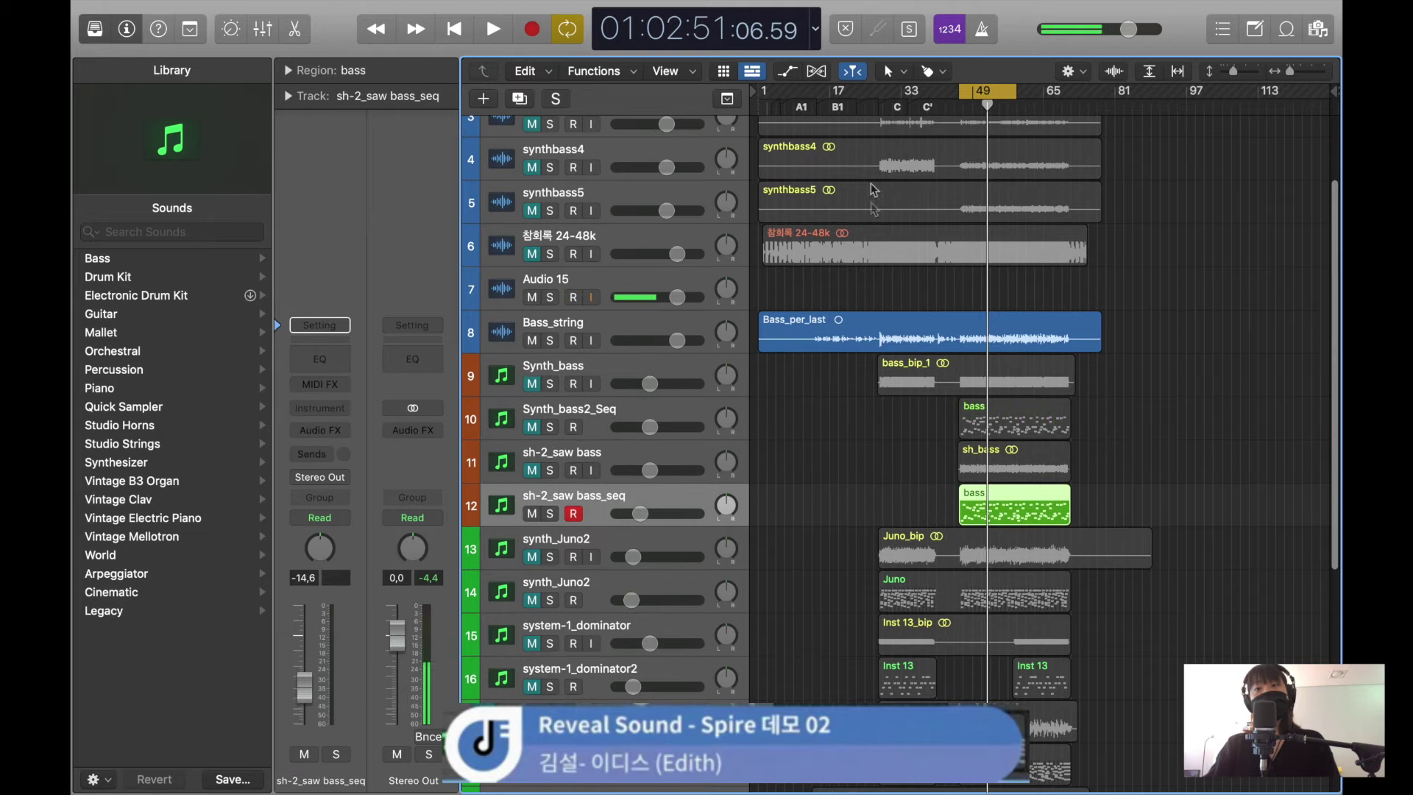
pyautogui.press('space')
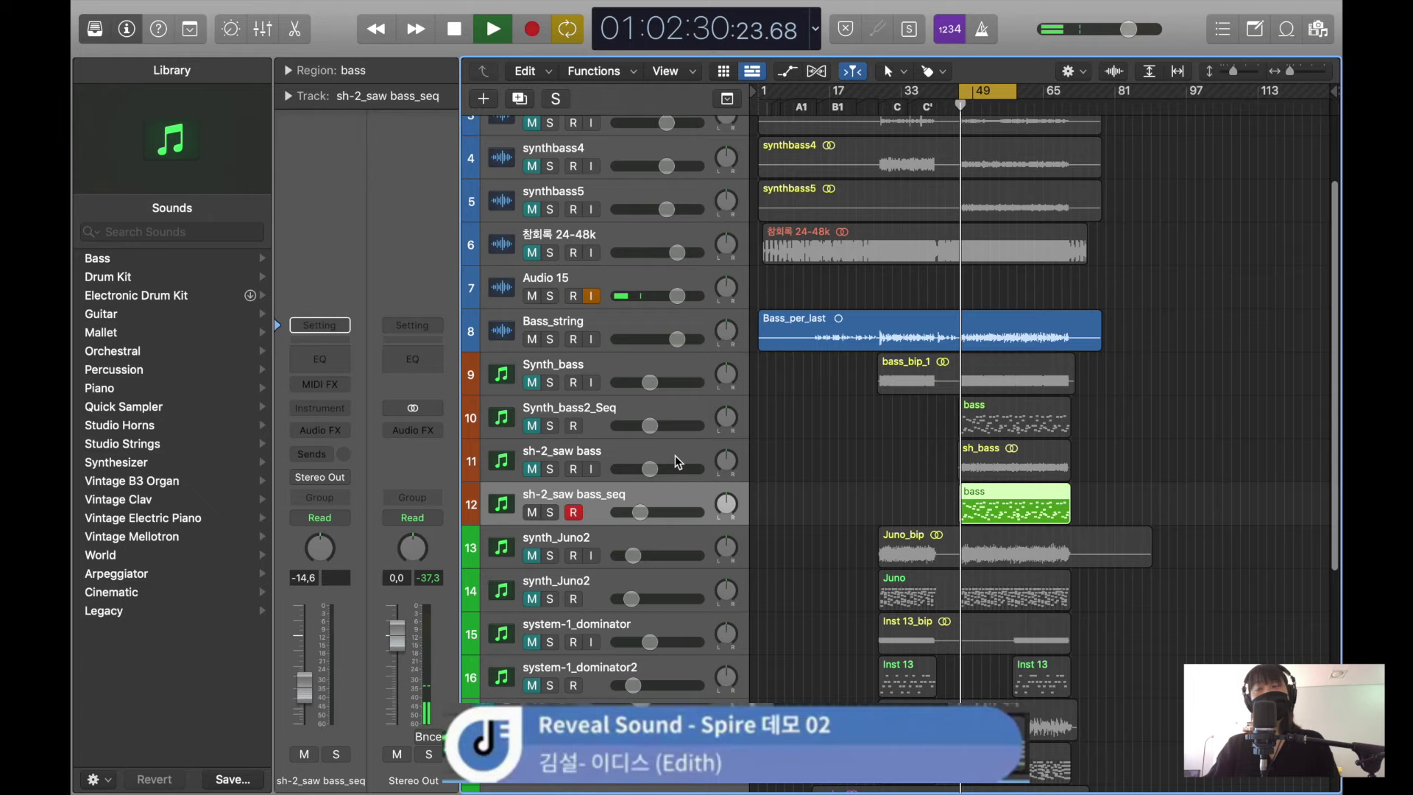
pyautogui.press('space')
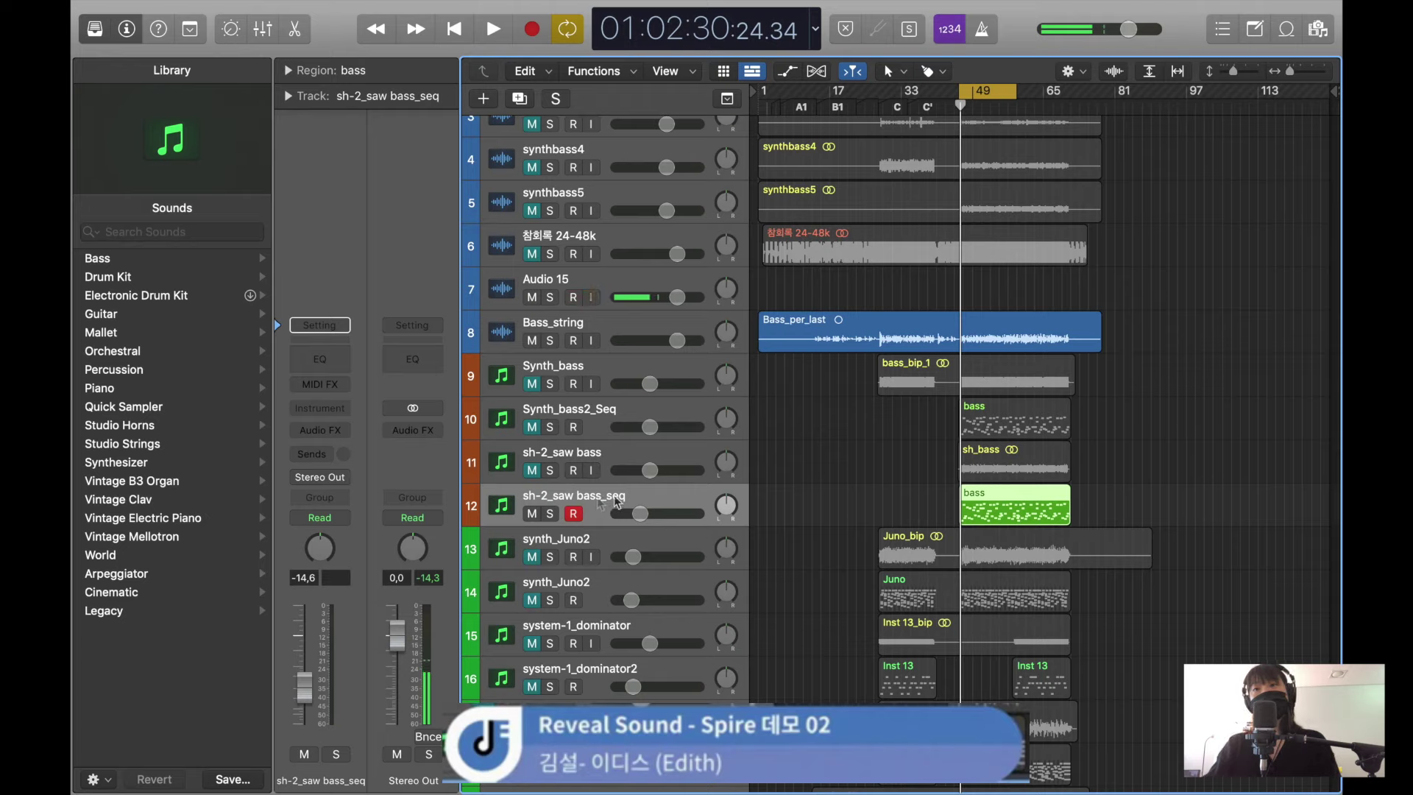
# - Insert Reveal Sound's Spire-1.1 in mono as the instrument on the sh-2_saw bass_seq track
pyautogui.click(320, 408)
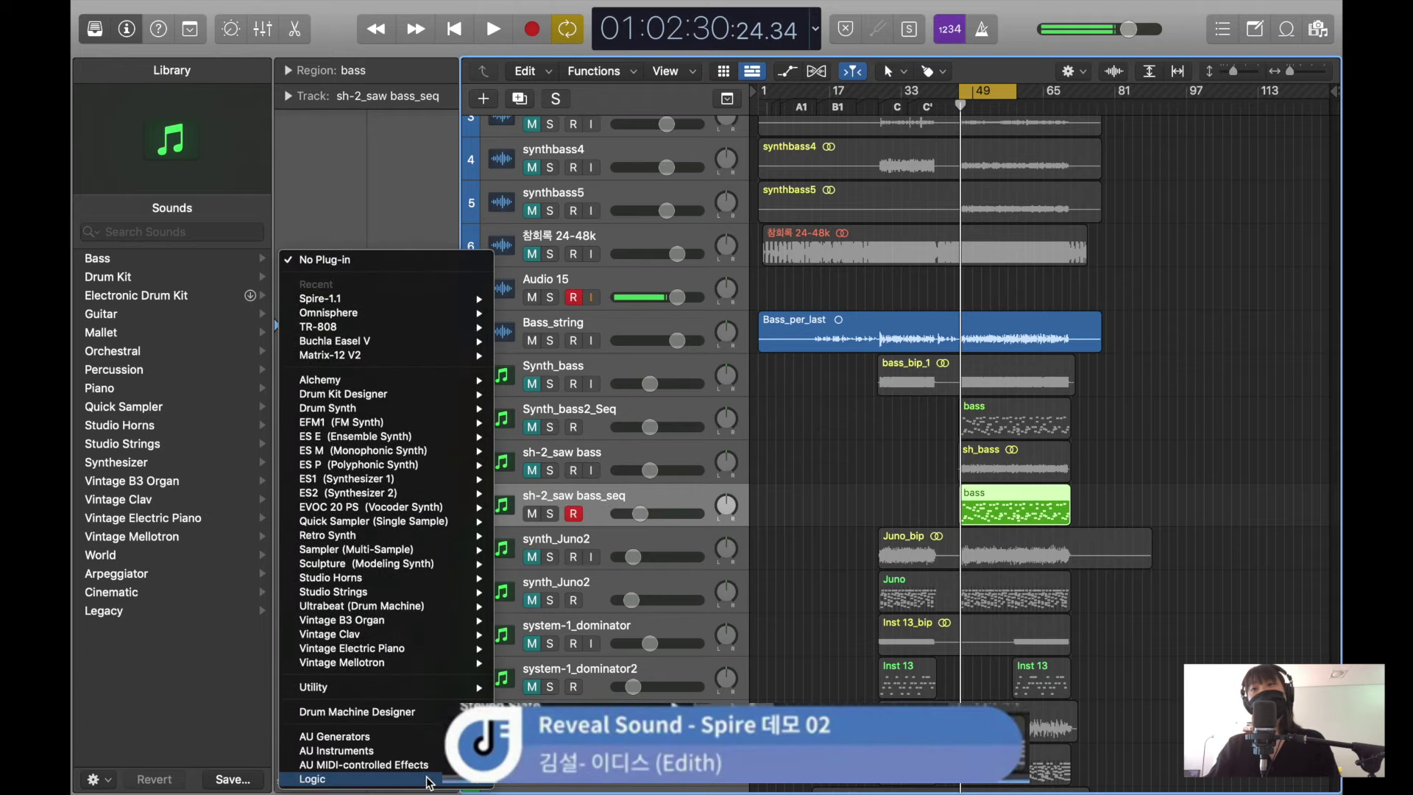
pyautogui.moveTo(409, 752)
pyautogui.moveTo(559, 666)
pyautogui.moveTo(736, 680)
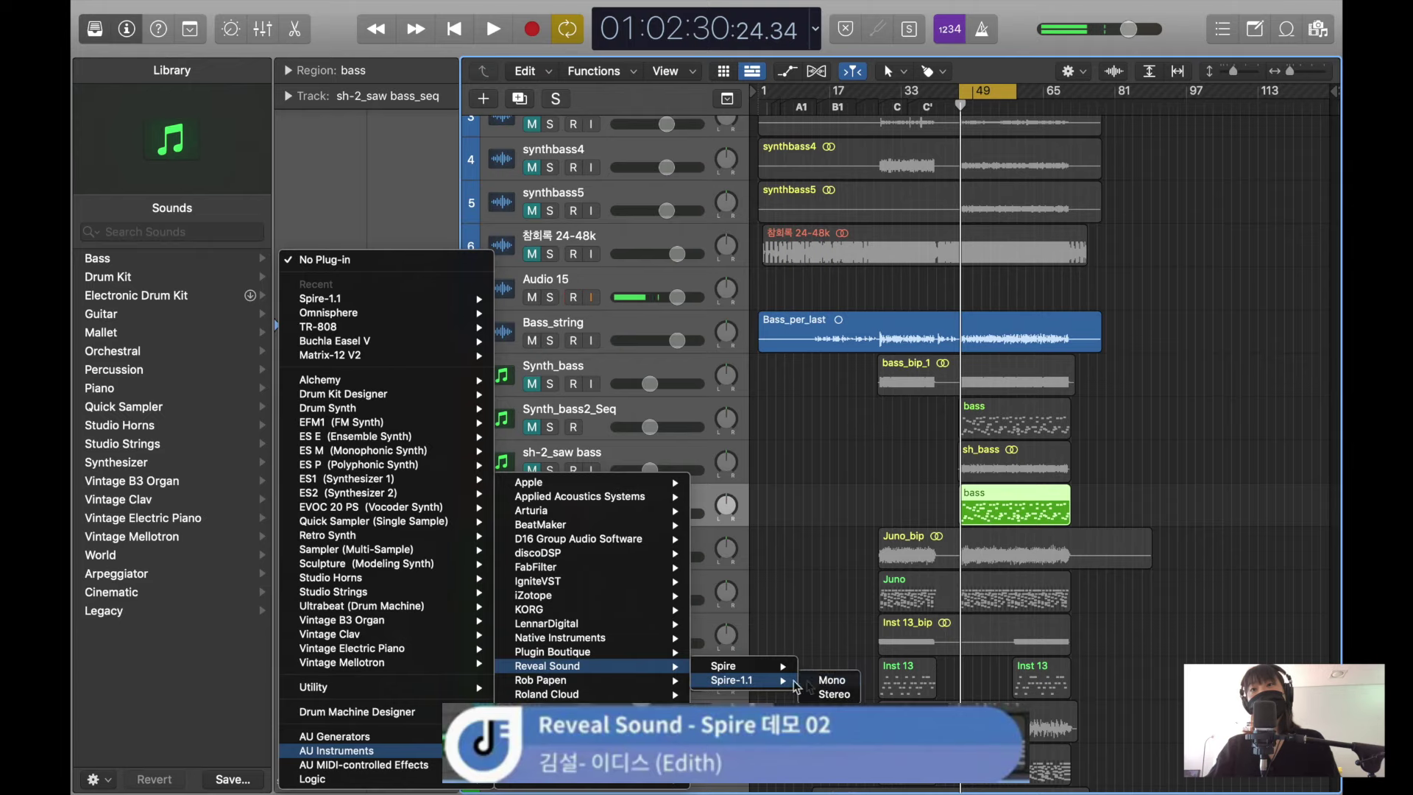
pyautogui.click(828, 683)
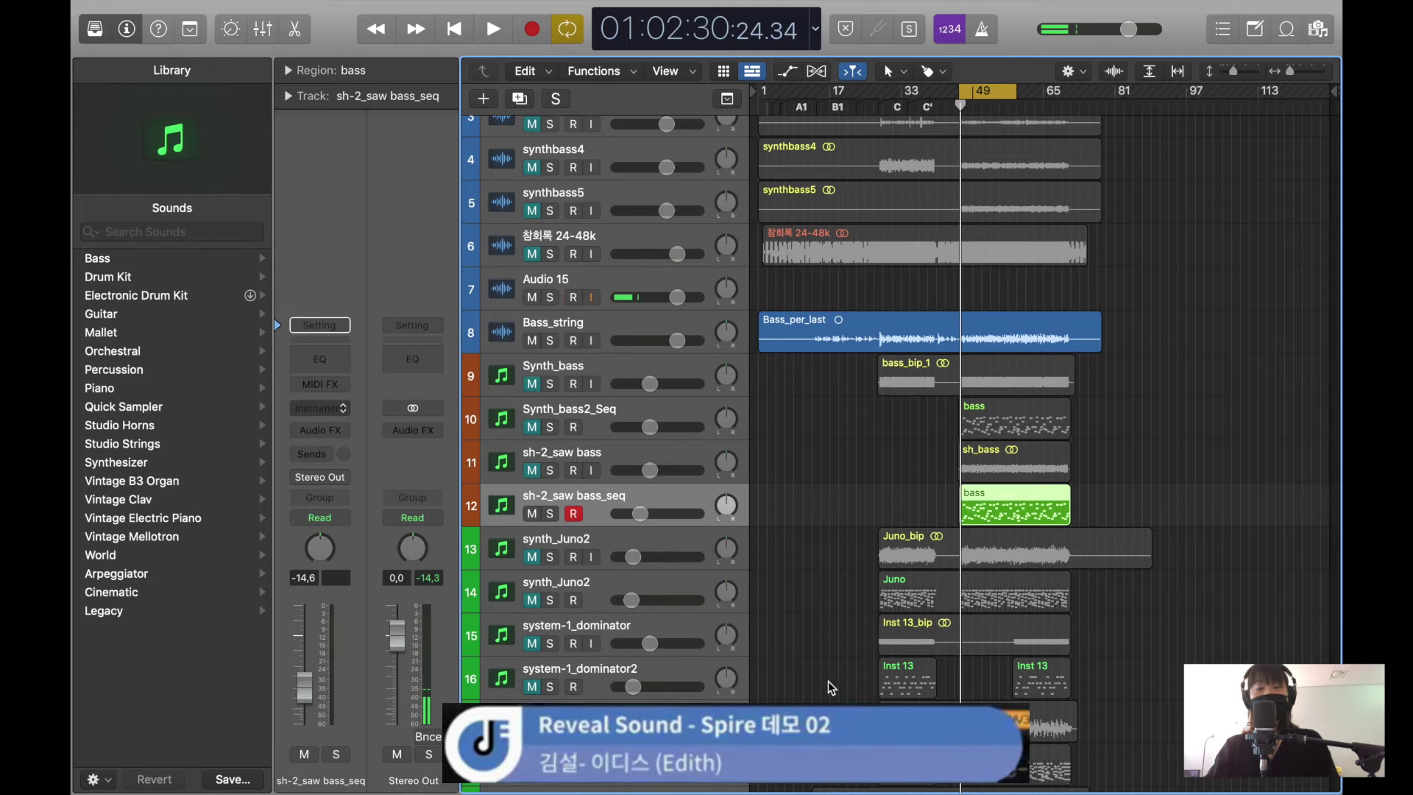
# - Load the BA Wiener preset in Spire and audition it over the loop, moving the plug-in window fully into view
pyautogui.click(662, 253)
pyautogui.click(676, 340)
pyautogui.click(667, 321)
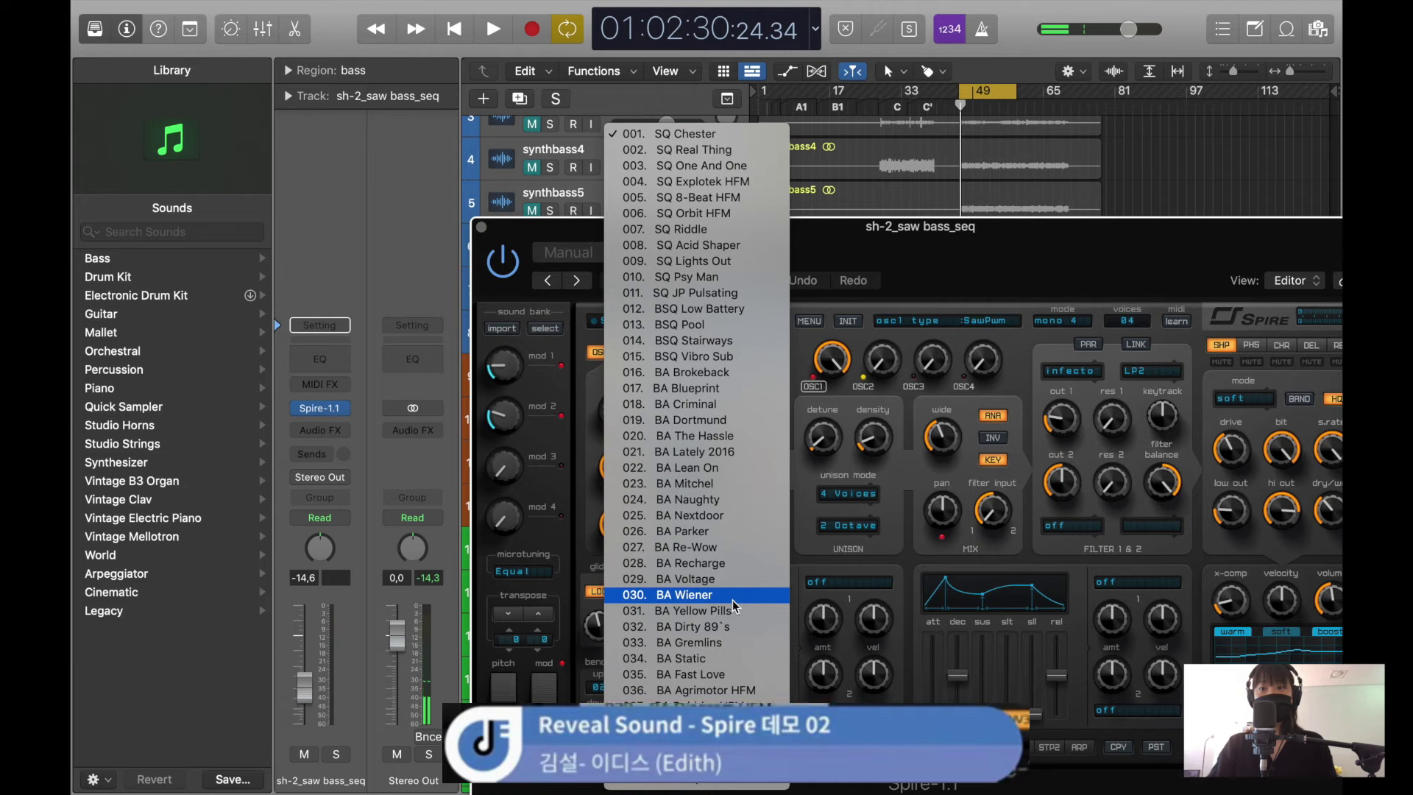
pyautogui.moveTo(727, 784)
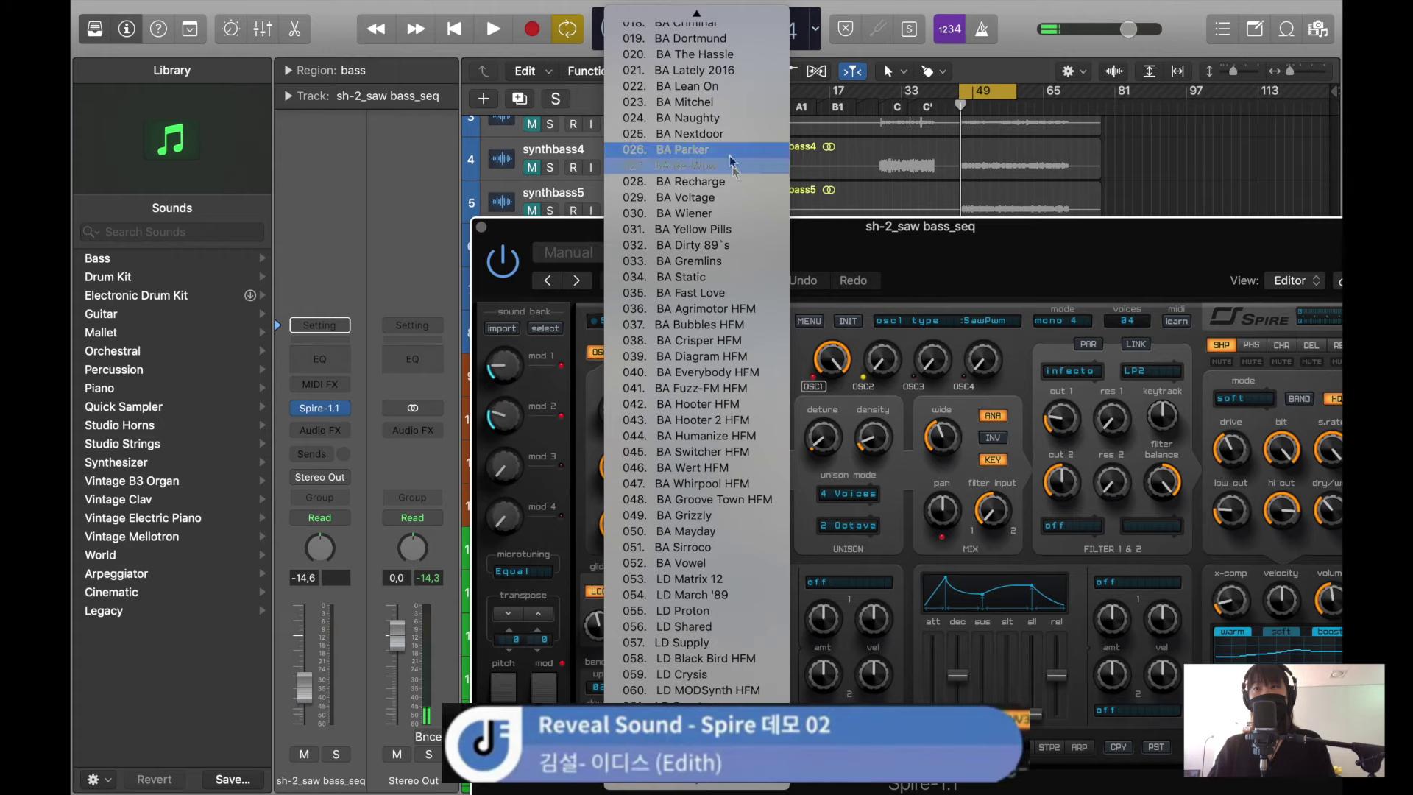
pyautogui.click(734, 213)
pyautogui.press('space')
pyautogui.moveTo(946, 265); pyautogui.dragTo(762, 171)
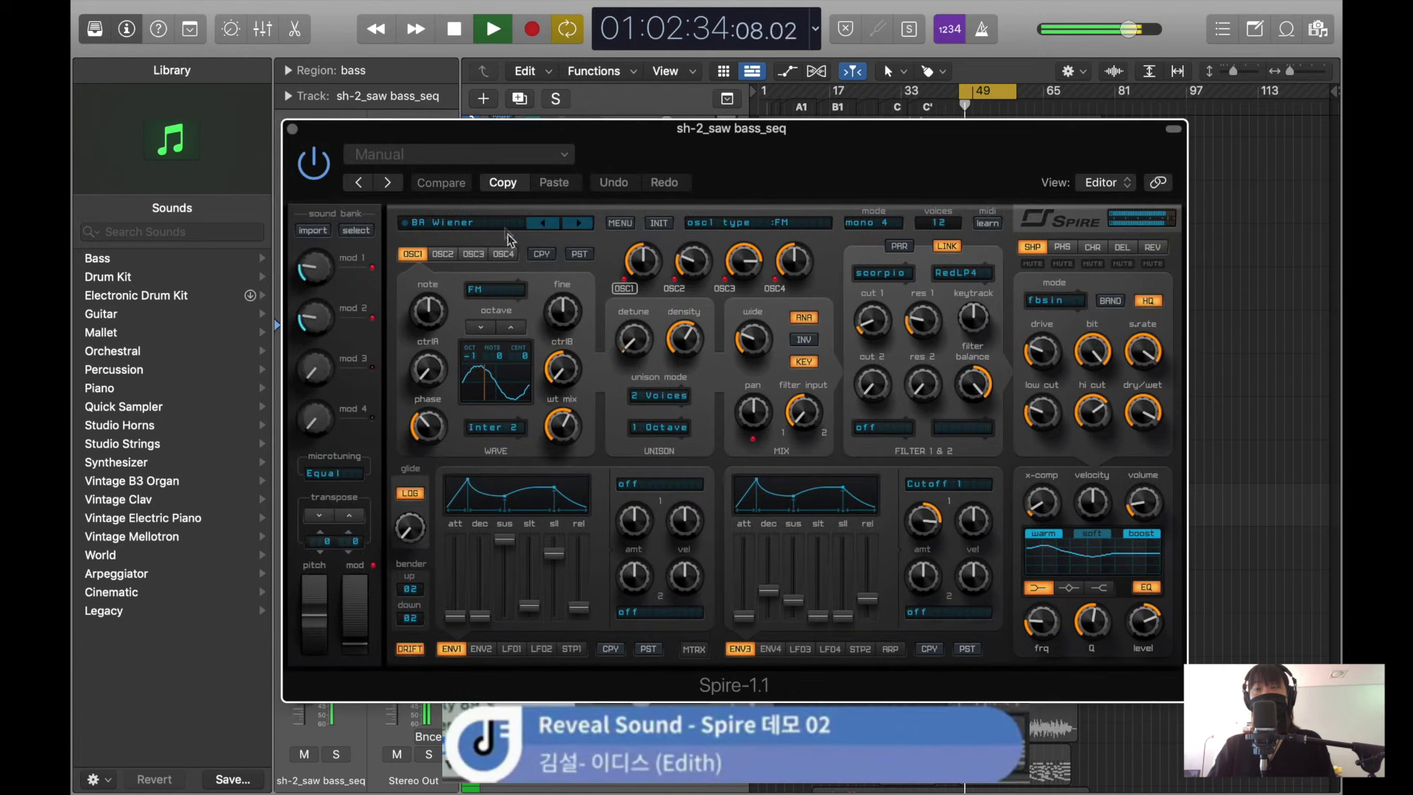
pyautogui.press('space')
# - Load the BA Wert HFM preset and audition it twice from the start of the loop
pyautogui.click(441, 222)
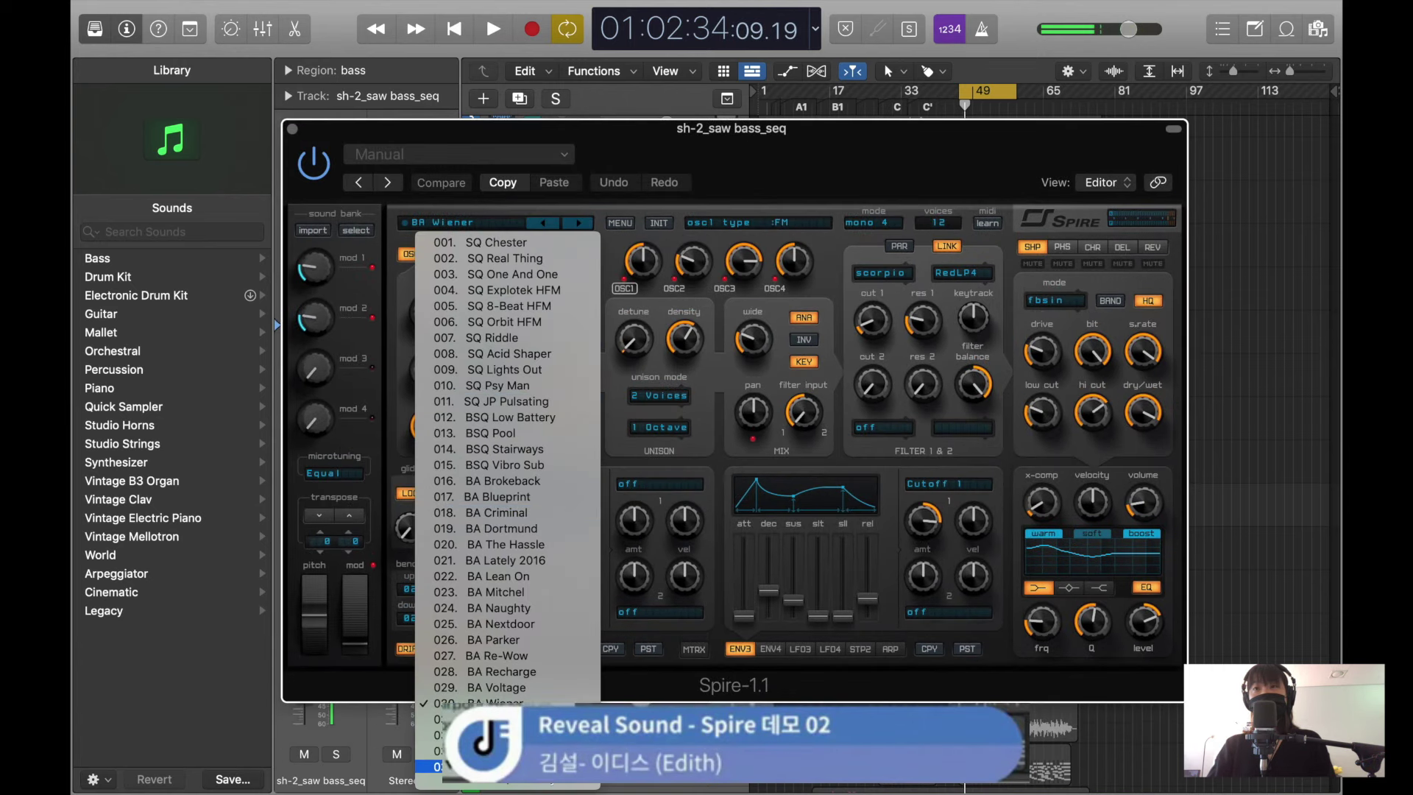
pyautogui.scroll(-5, 435, 758)
pyautogui.scroll(-3, 434, 765)
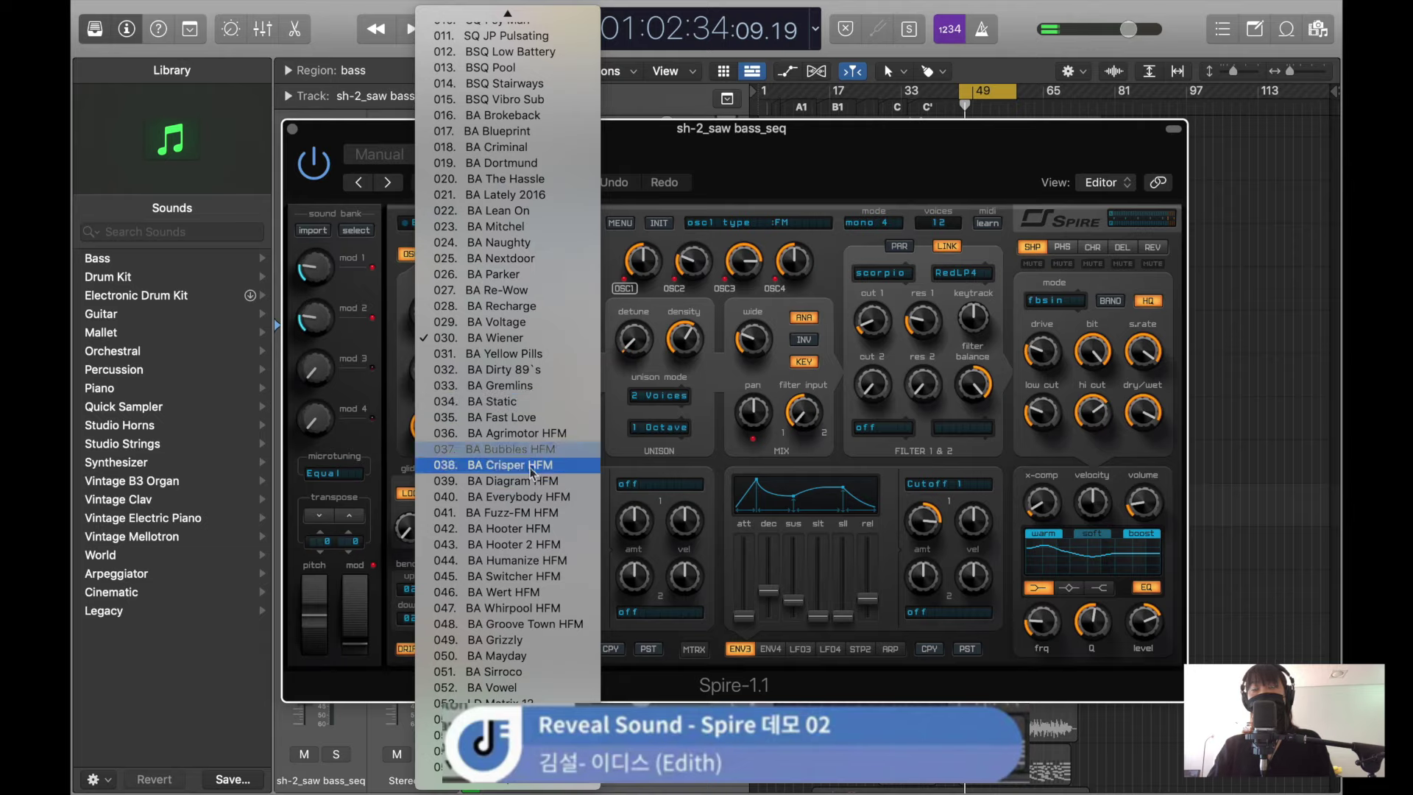
pyautogui.click(535, 592)
pyautogui.moveTo(656, 164); pyautogui.dragTo(683, 120)
pyautogui.press('space')
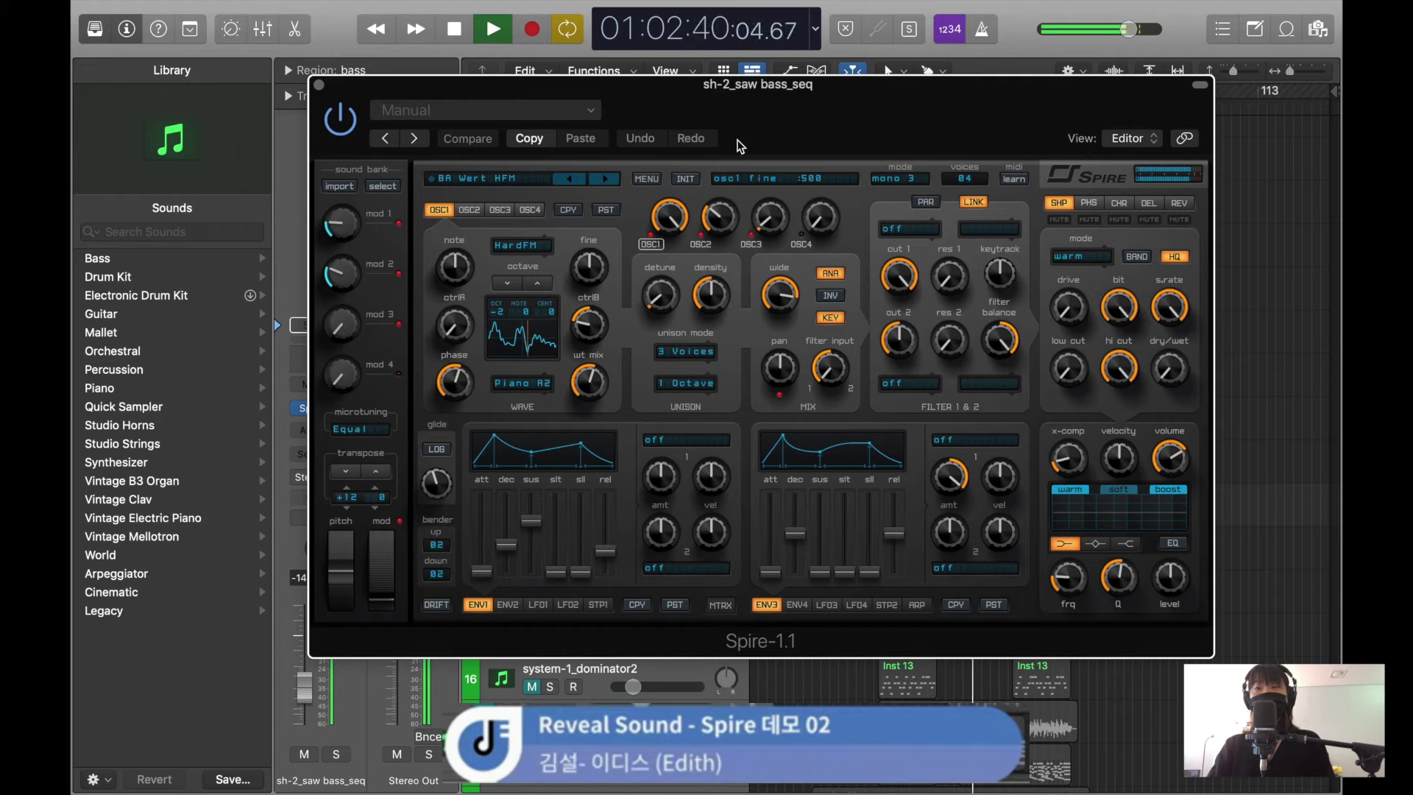
pyautogui.press('space')
pyautogui.press('space')
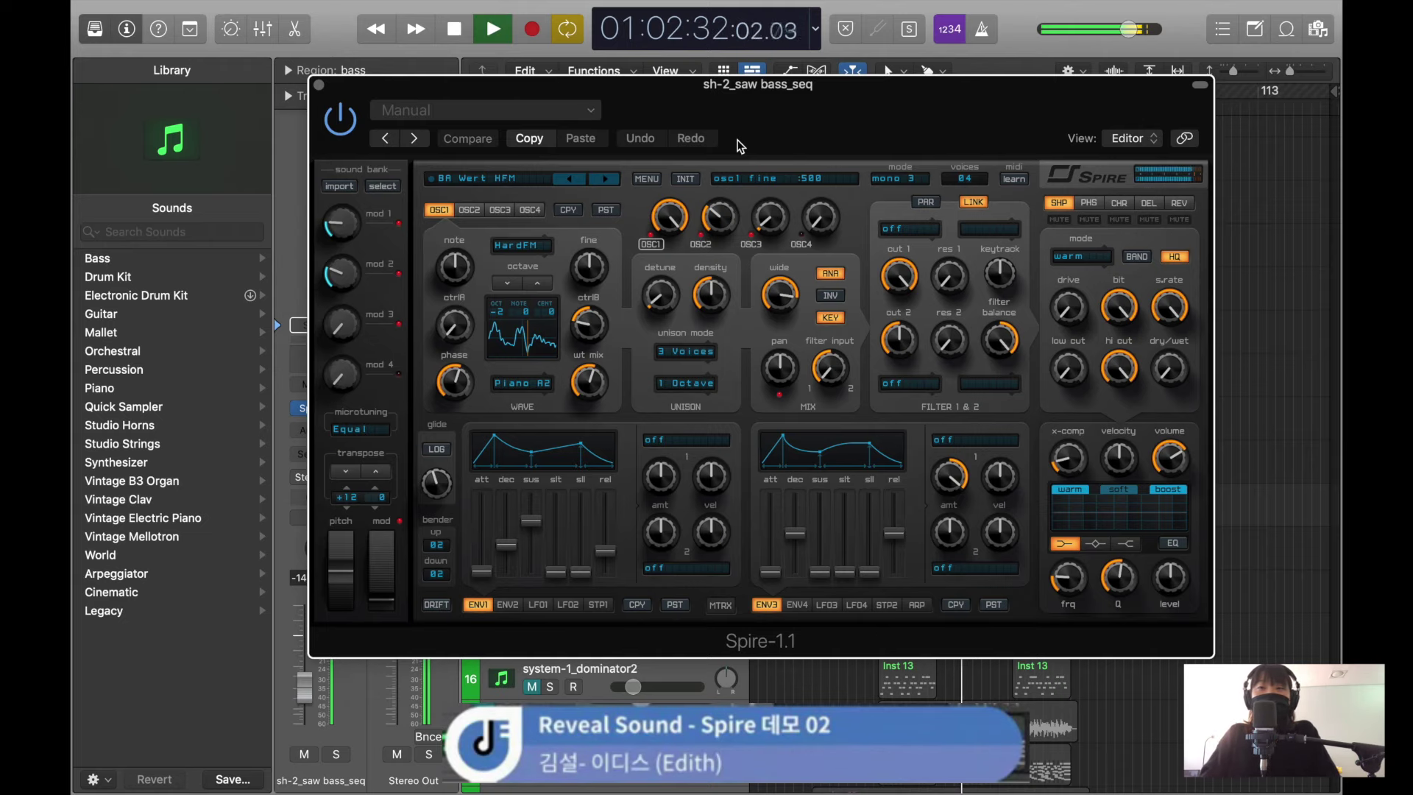
# - Reposition the Spire window, replay the loop while checking envelope 3's attack at its minimum, and stop playback
pyautogui.moveTo(757, 130); pyautogui.dragTo(615, 90)
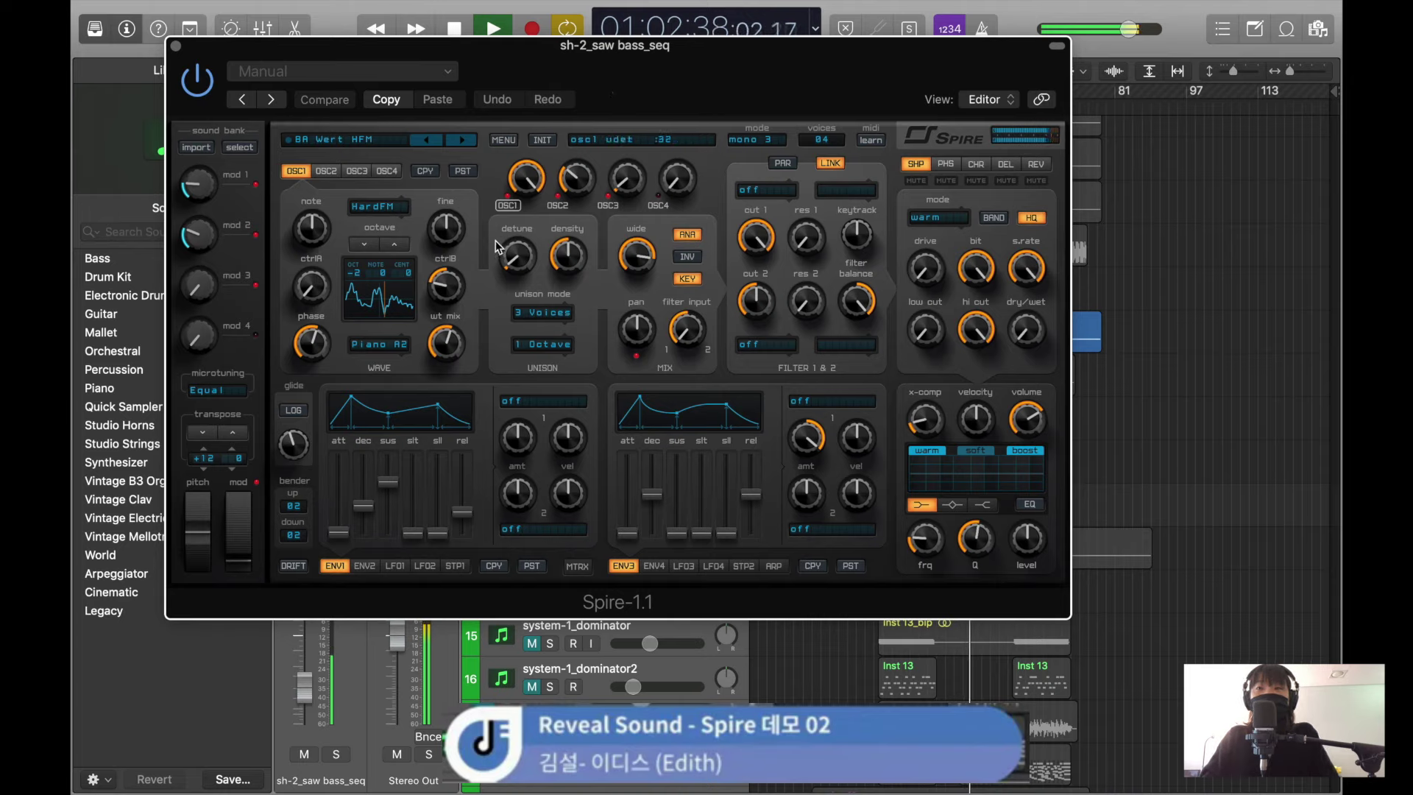
pyautogui.press('space')
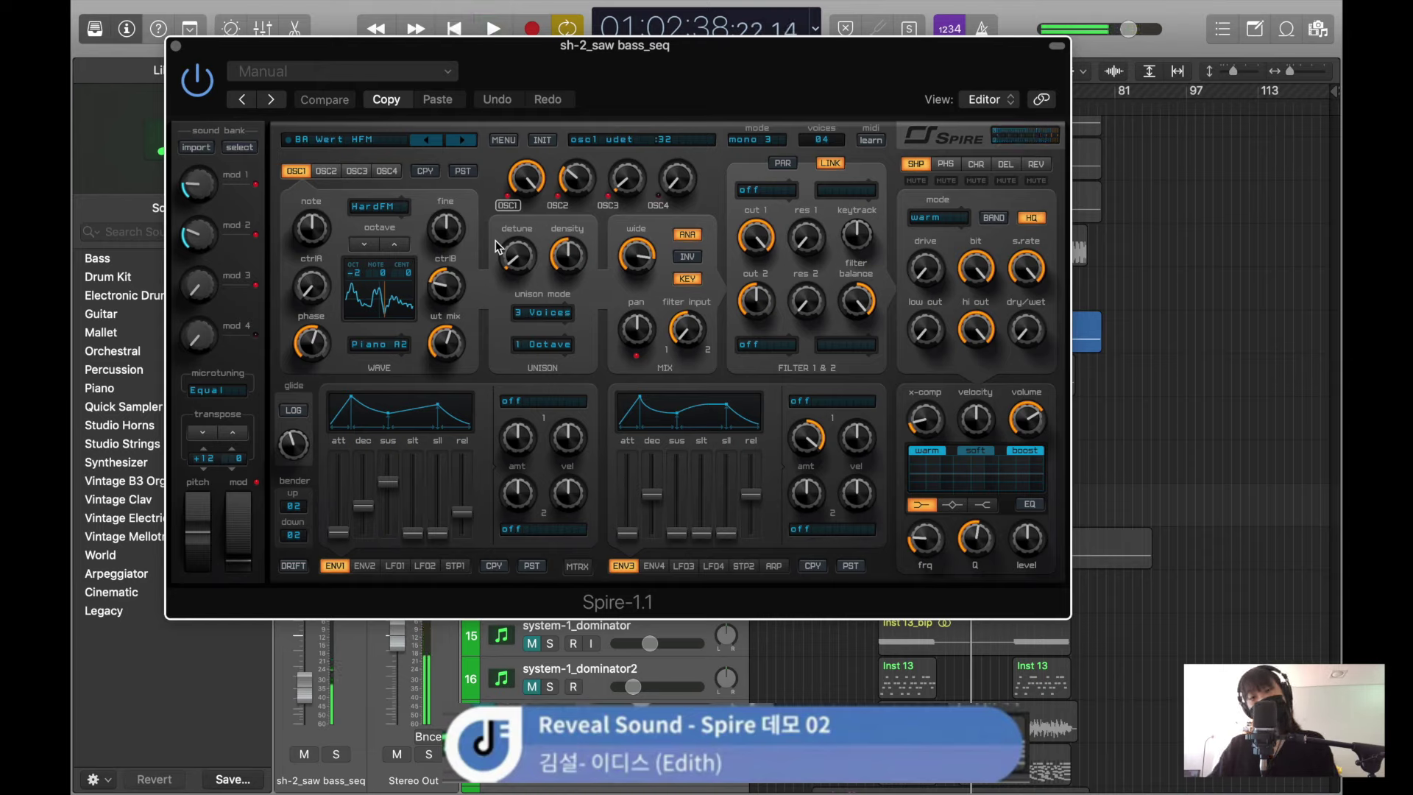
pyautogui.press('space')
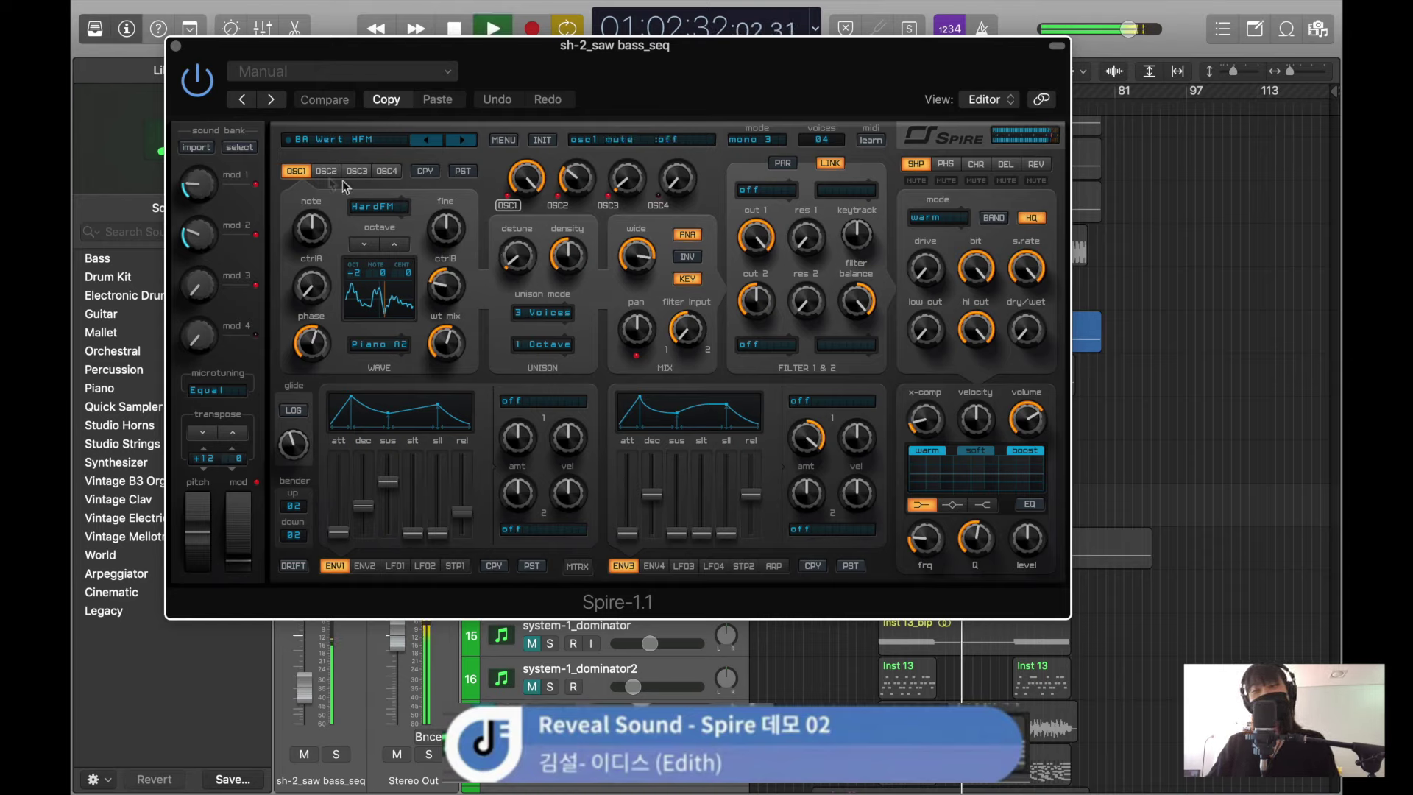
pyautogui.moveTo(627, 531)
pyautogui.mouseDown()
pyautogui.moveTo(637, 520)
pyautogui.moveTo(637, 545)
pyautogui.mouseUp()
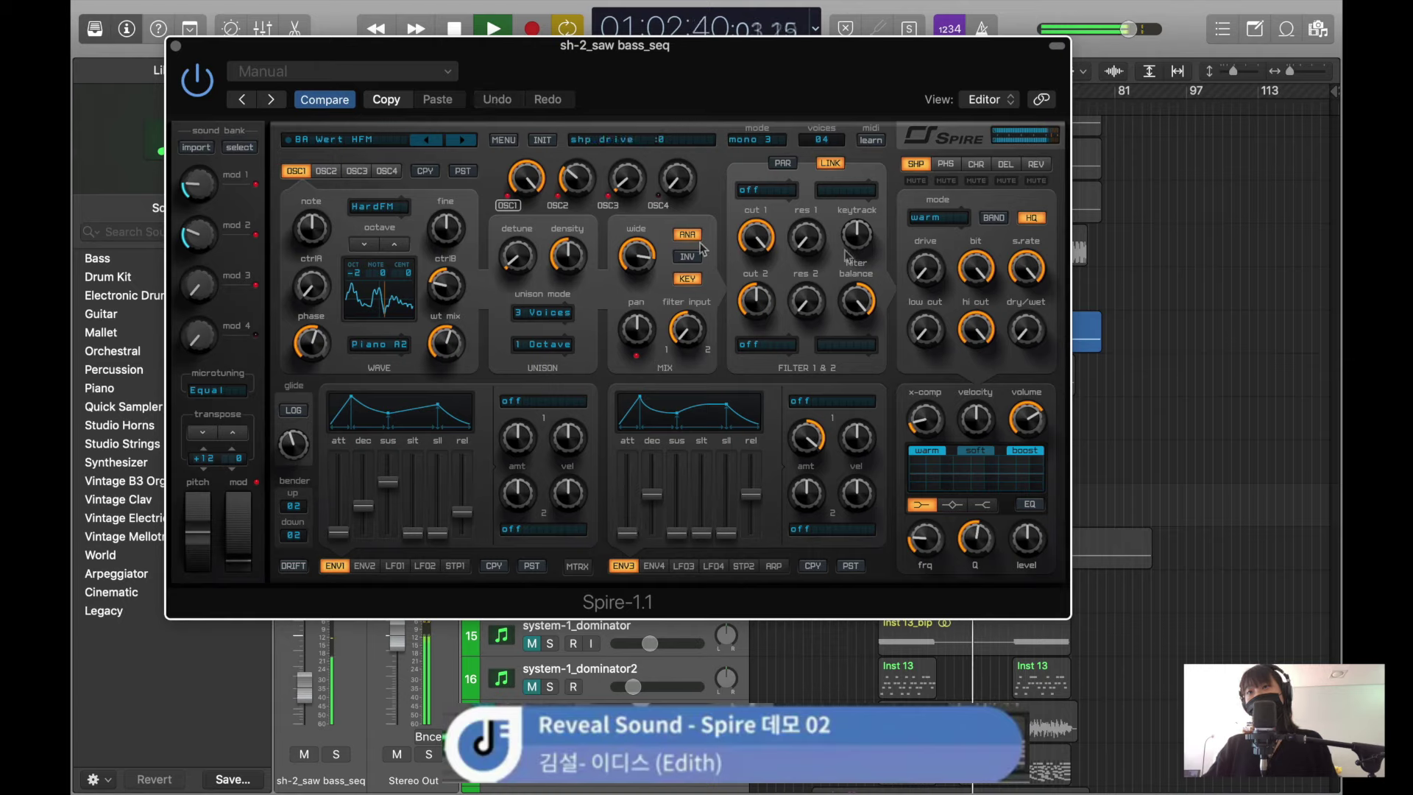
pyautogui.press('space')
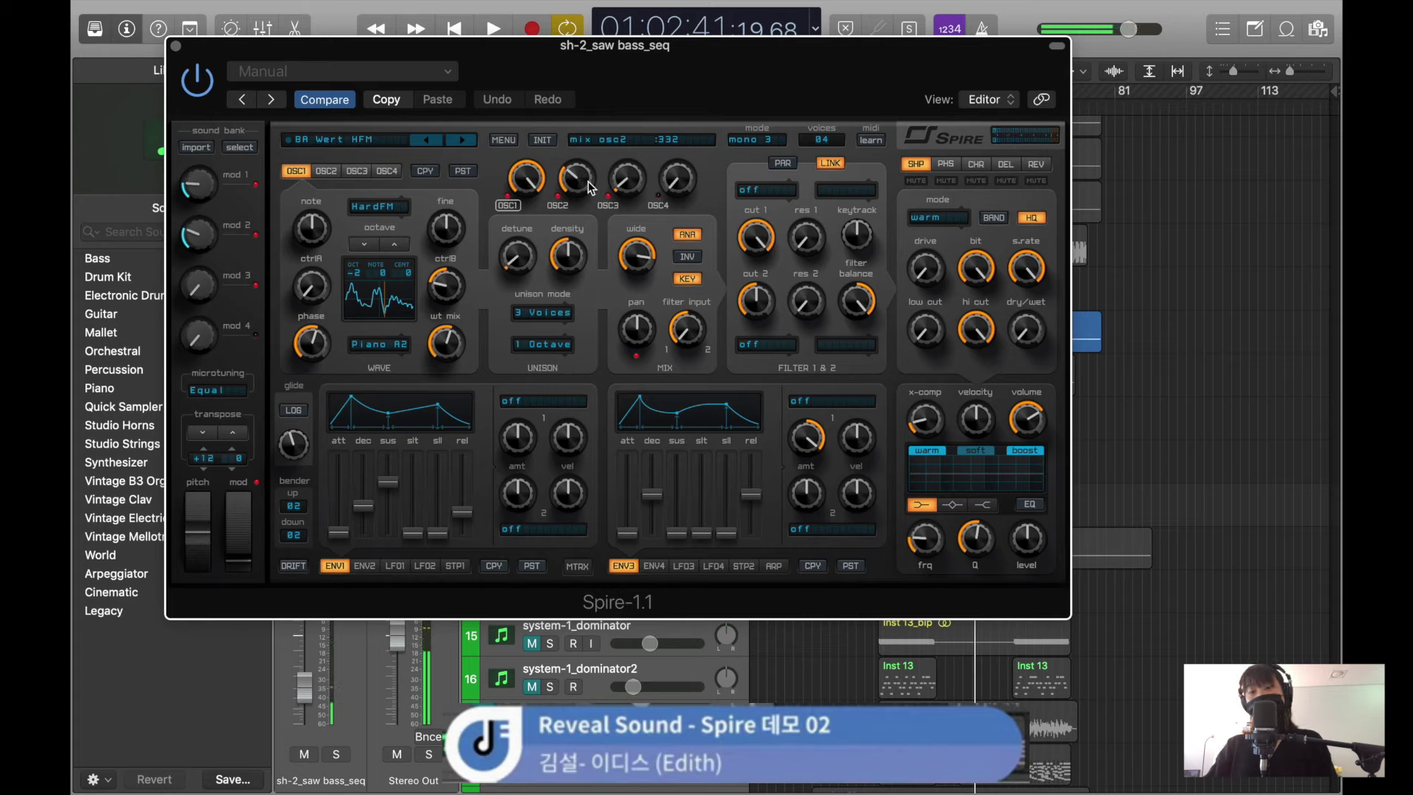
# - Turn down the mix levels of oscillators 3, 2 and 1, restarting the loop between adjustments
pyautogui.click(636, 193)
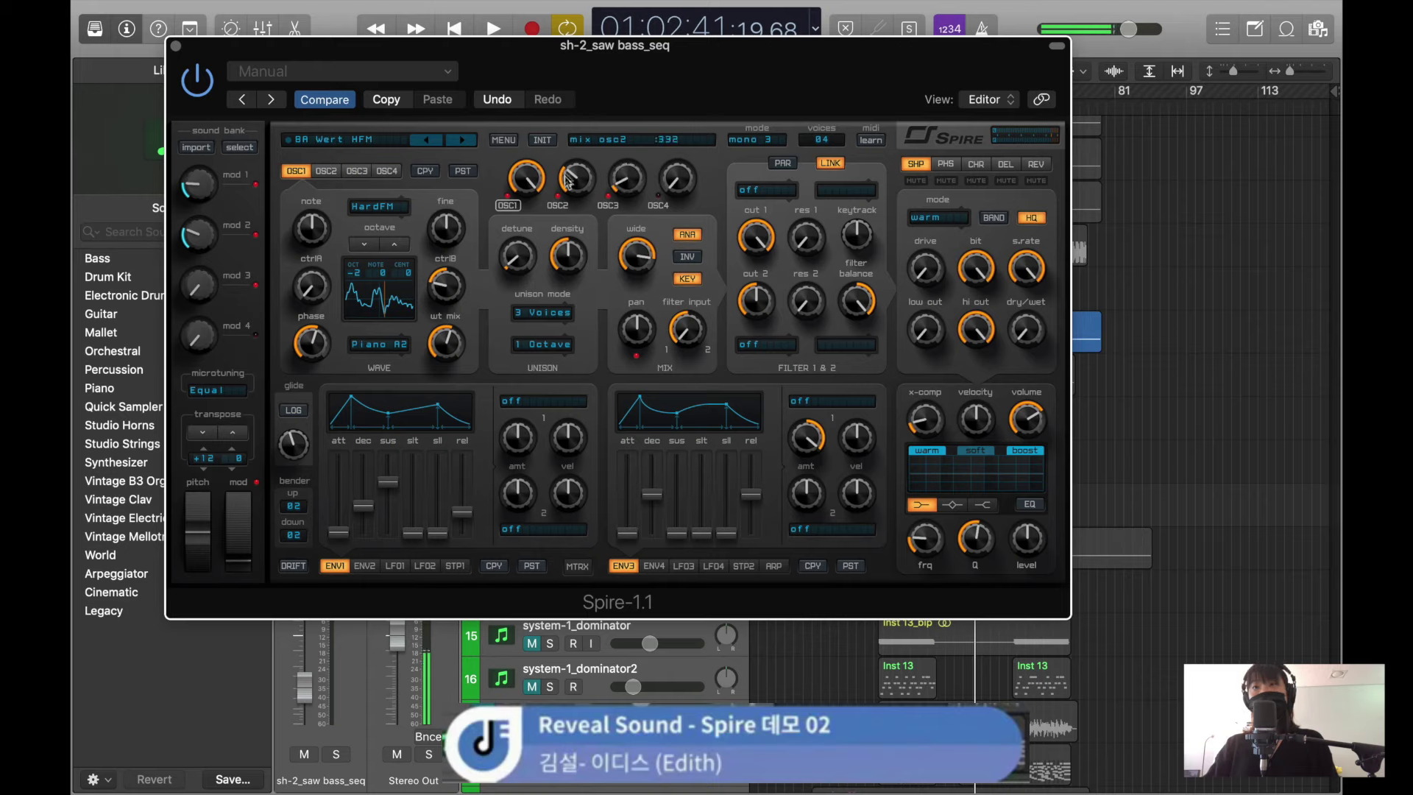
pyautogui.press('space')
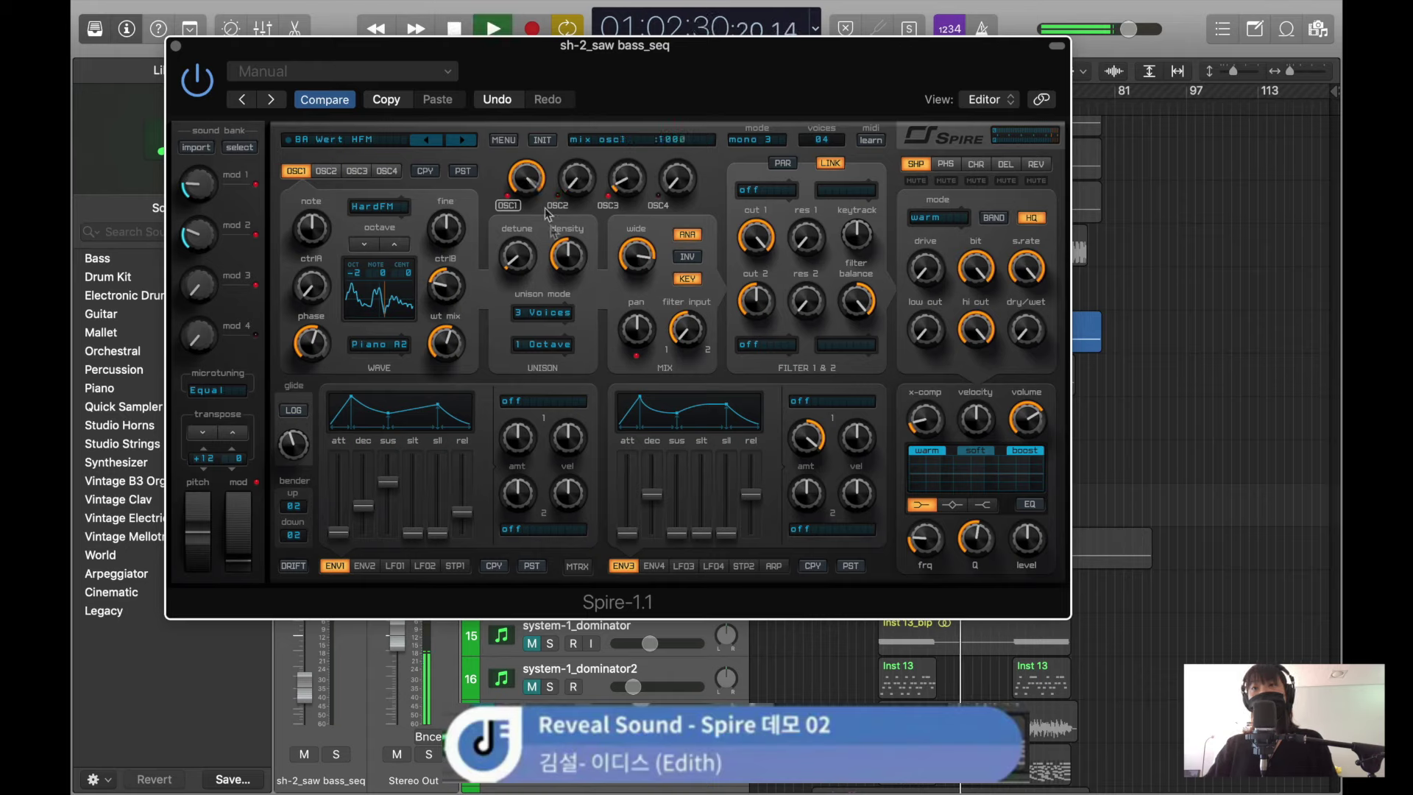
pyautogui.press('space')
pyautogui.moveTo(639, 137); pyautogui.dragTo(633, 242)
pyautogui.moveTo(581, 196); pyautogui.dragTo(523, 245)
pyautogui.press('space')
pyautogui.press('space')
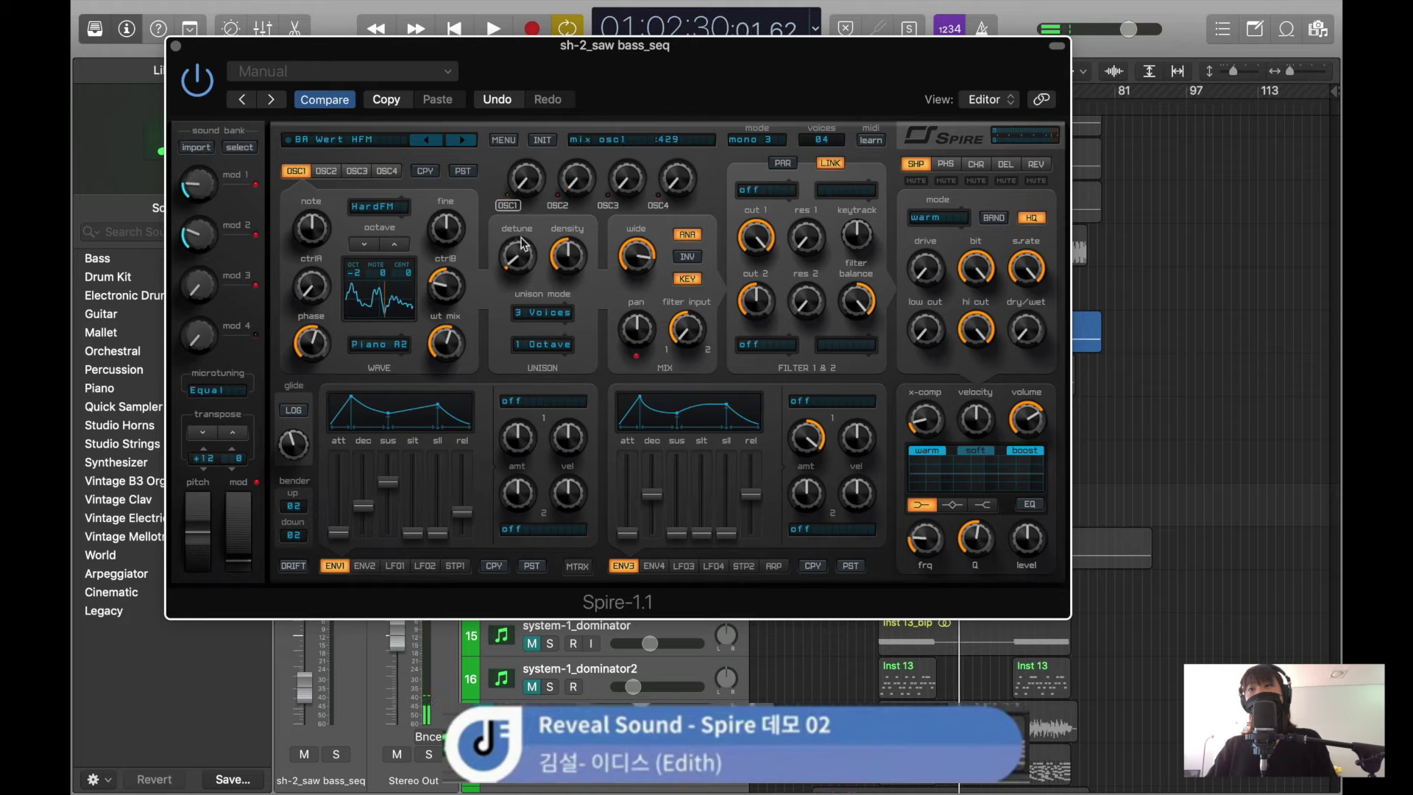
# - Raise oscillator 3's mix level to about 293 and increase its wt mix while the loop plays, then stop playback
pyautogui.press('space')
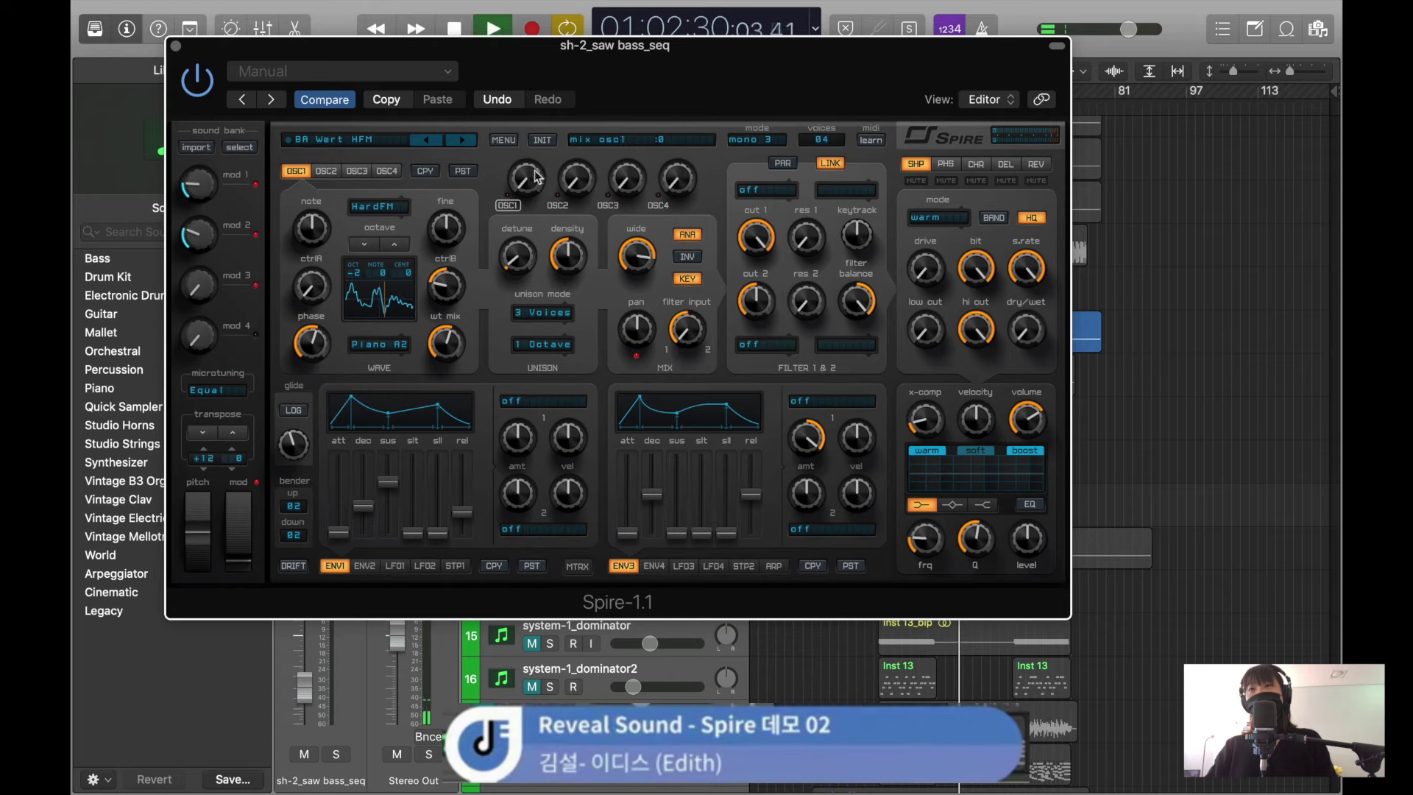
pyautogui.click(625, 176)
pyautogui.moveTo(625, 177); pyautogui.dragTo(636, 147)
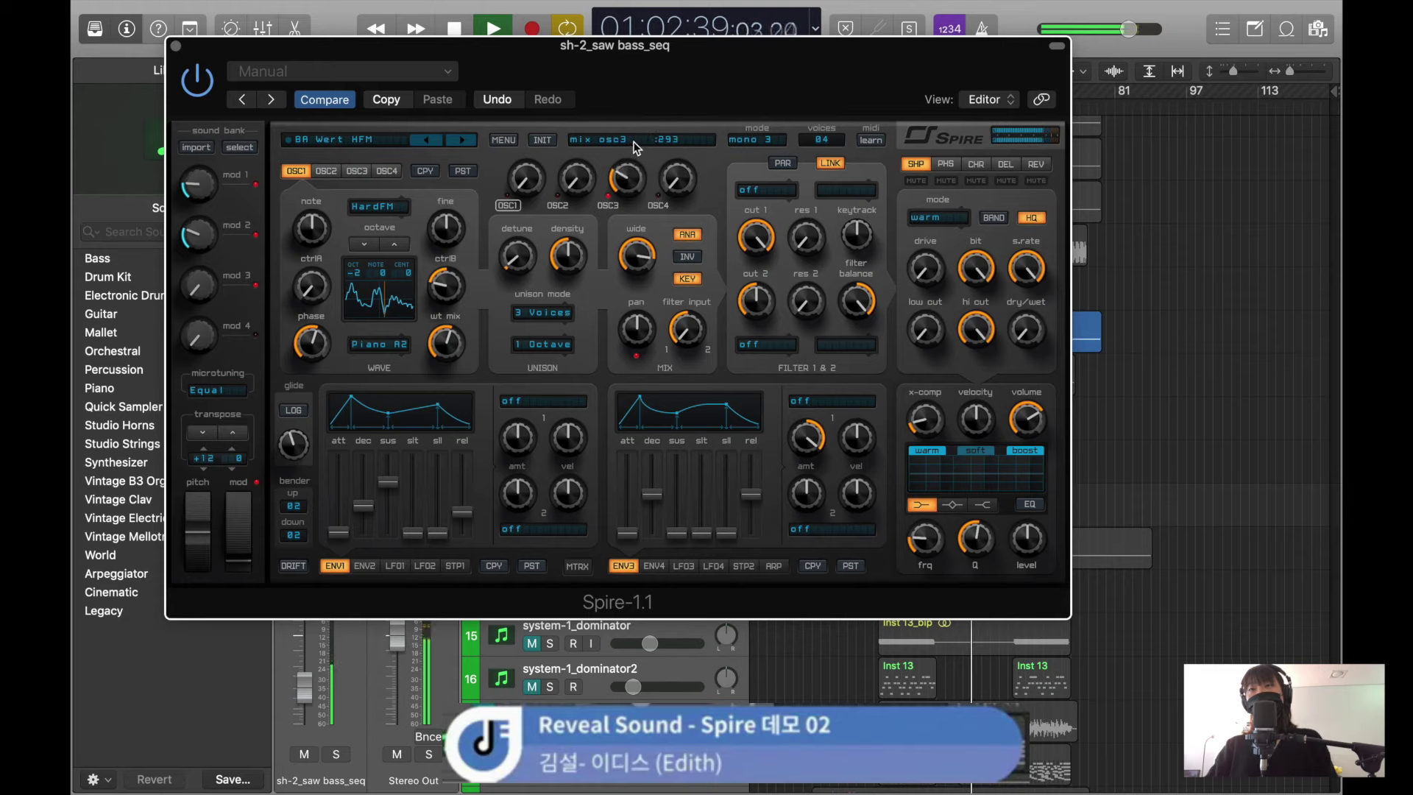
pyautogui.click(357, 171)
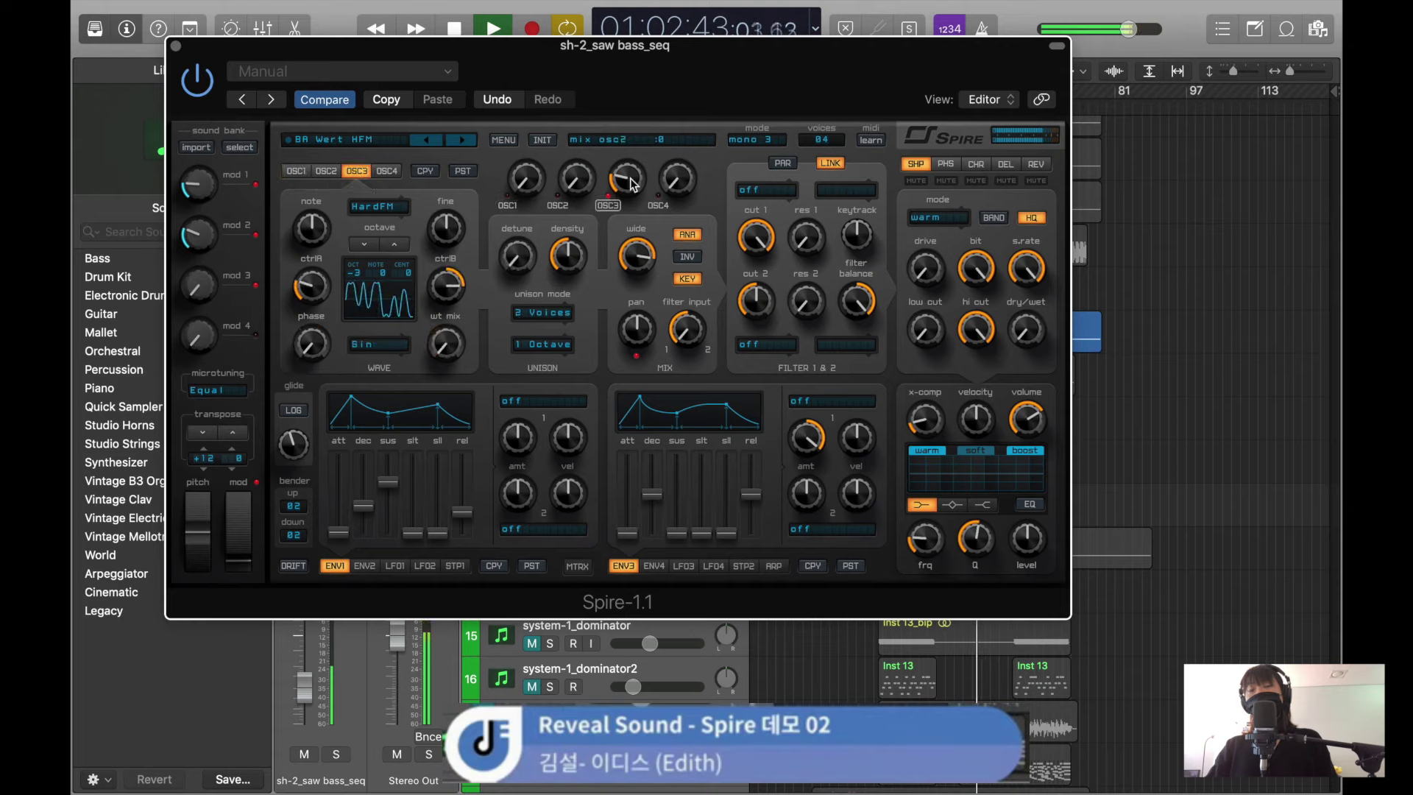
pyautogui.moveTo(451, 327); pyautogui.dragTo(491, 351)
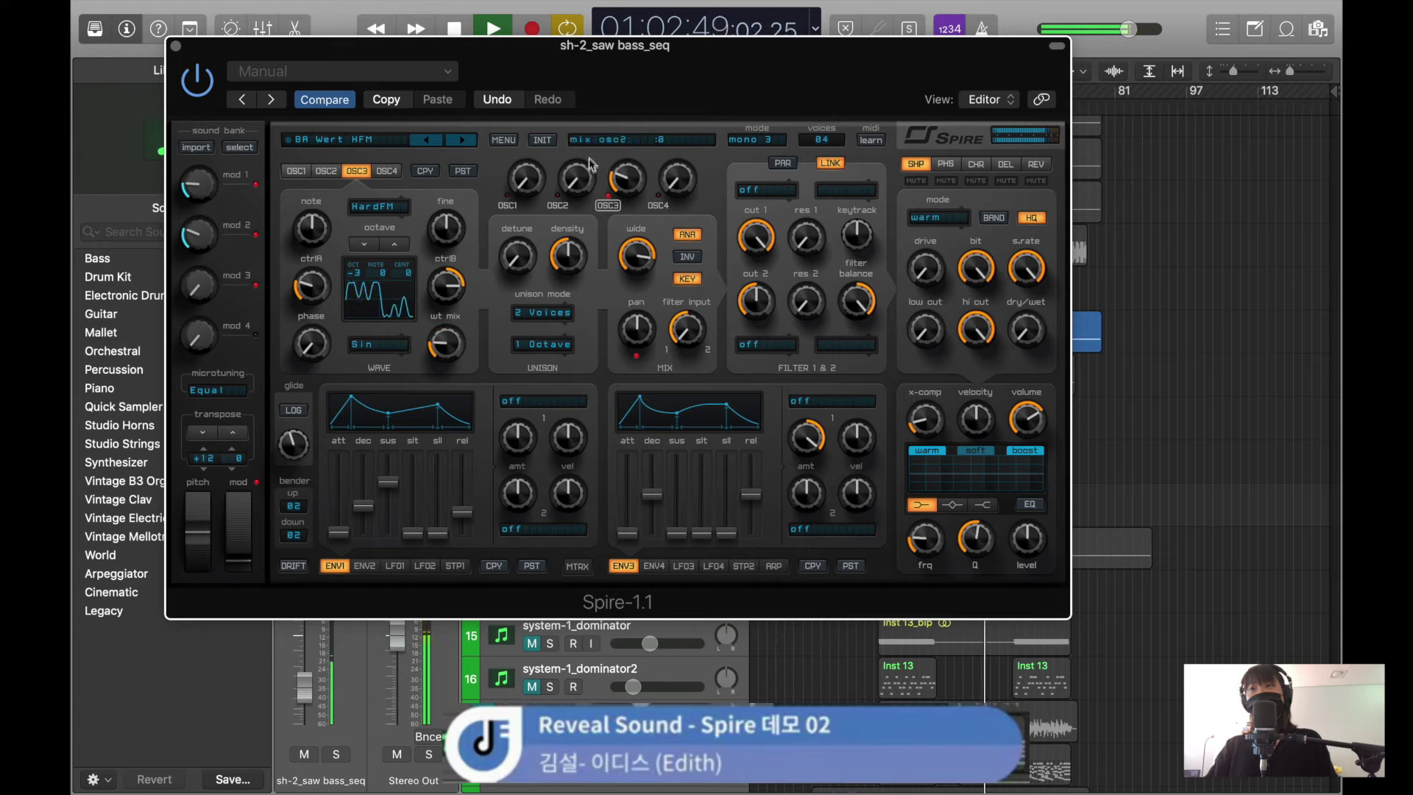
pyautogui.press('space')
# - Raise the mix levels of oscillator 2 and of oscillator 1, the latter to about 269, while auditioning the loop
pyautogui.click(557, 205)
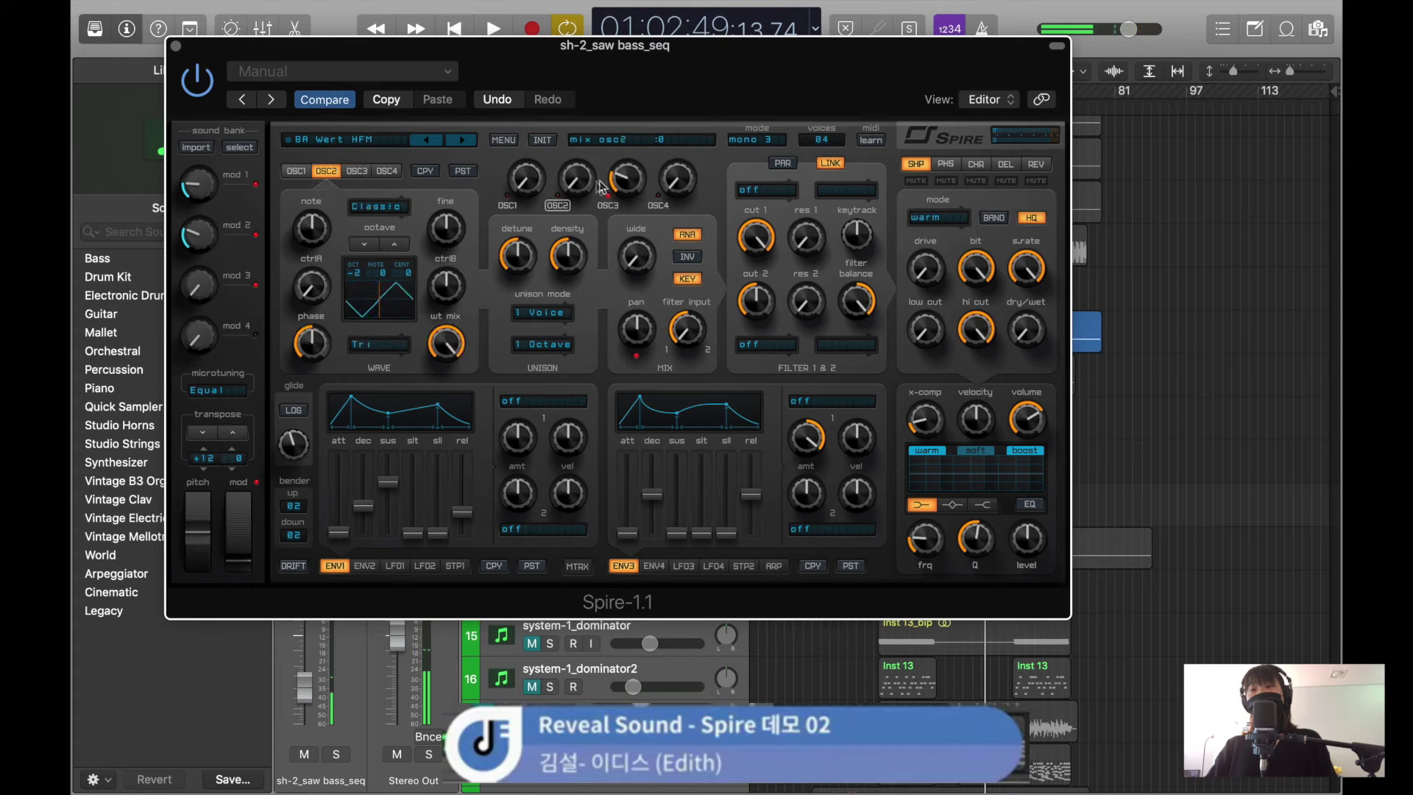
pyautogui.press('space')
pyautogui.moveTo(587, 160); pyautogui.dragTo(643, 271)
pyautogui.moveTo(578, 181)
pyautogui.mouseDown()
pyautogui.moveTo(631, 152)
pyautogui.moveTo(568, 193)
pyautogui.moveTo(589, 146)
pyautogui.moveTo(587, 193)
pyautogui.mouseUp()
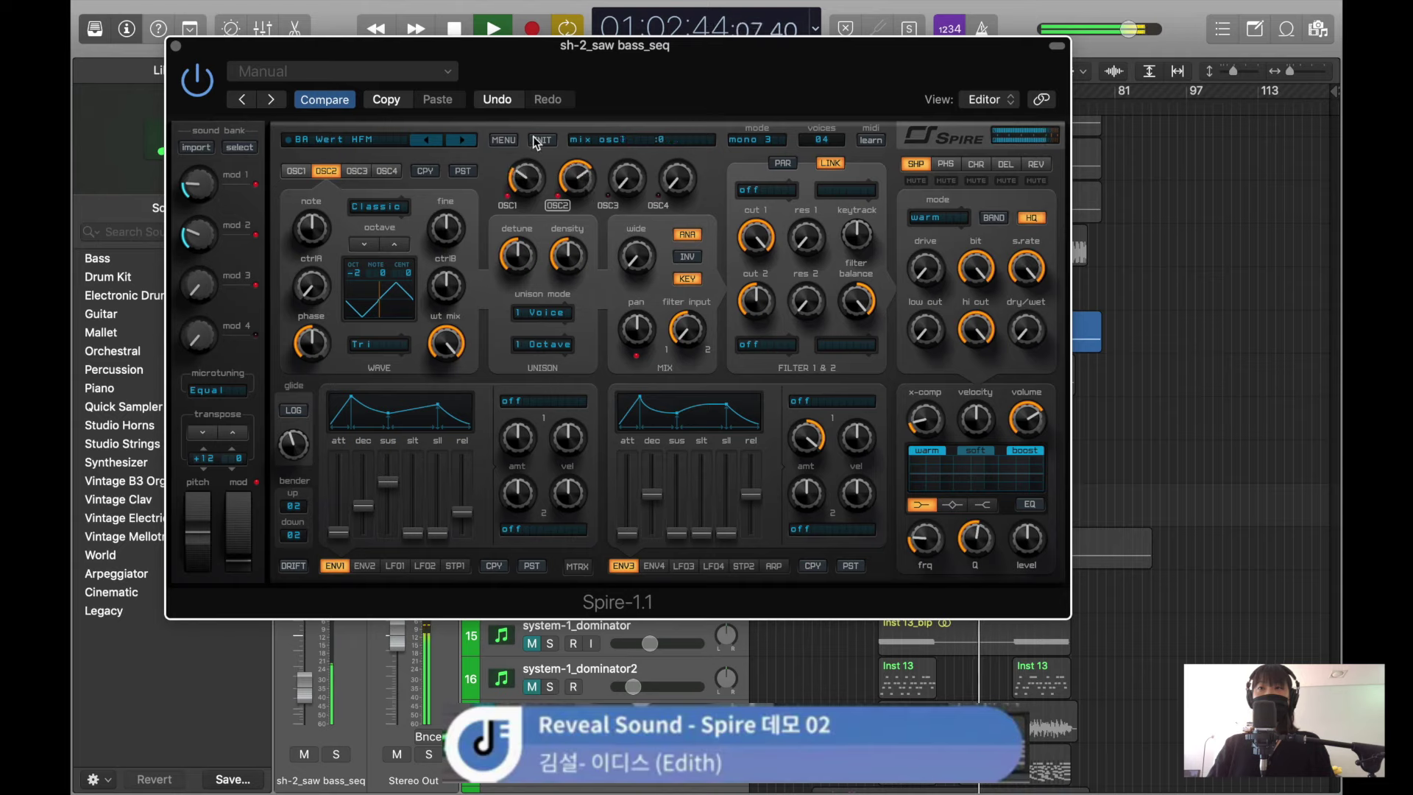
pyautogui.moveTo(541, 140)
pyautogui.mouseDown()
pyautogui.moveTo(527, 153)
pyautogui.moveTo(532, 136)
pyautogui.mouseUp()
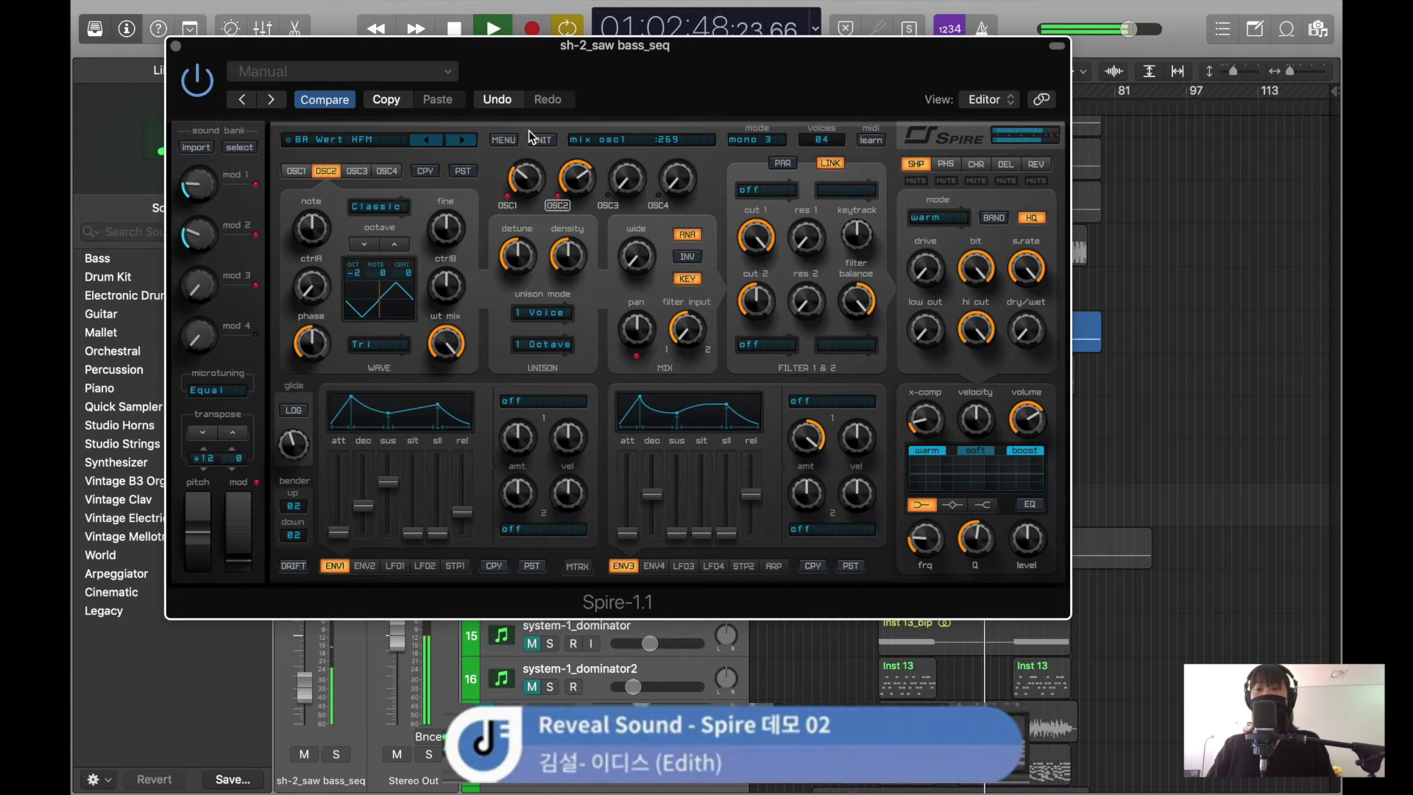
# - Increase oscillator 1's wt mix above 618, restarting the loop to hear the change
pyautogui.click(296, 172)
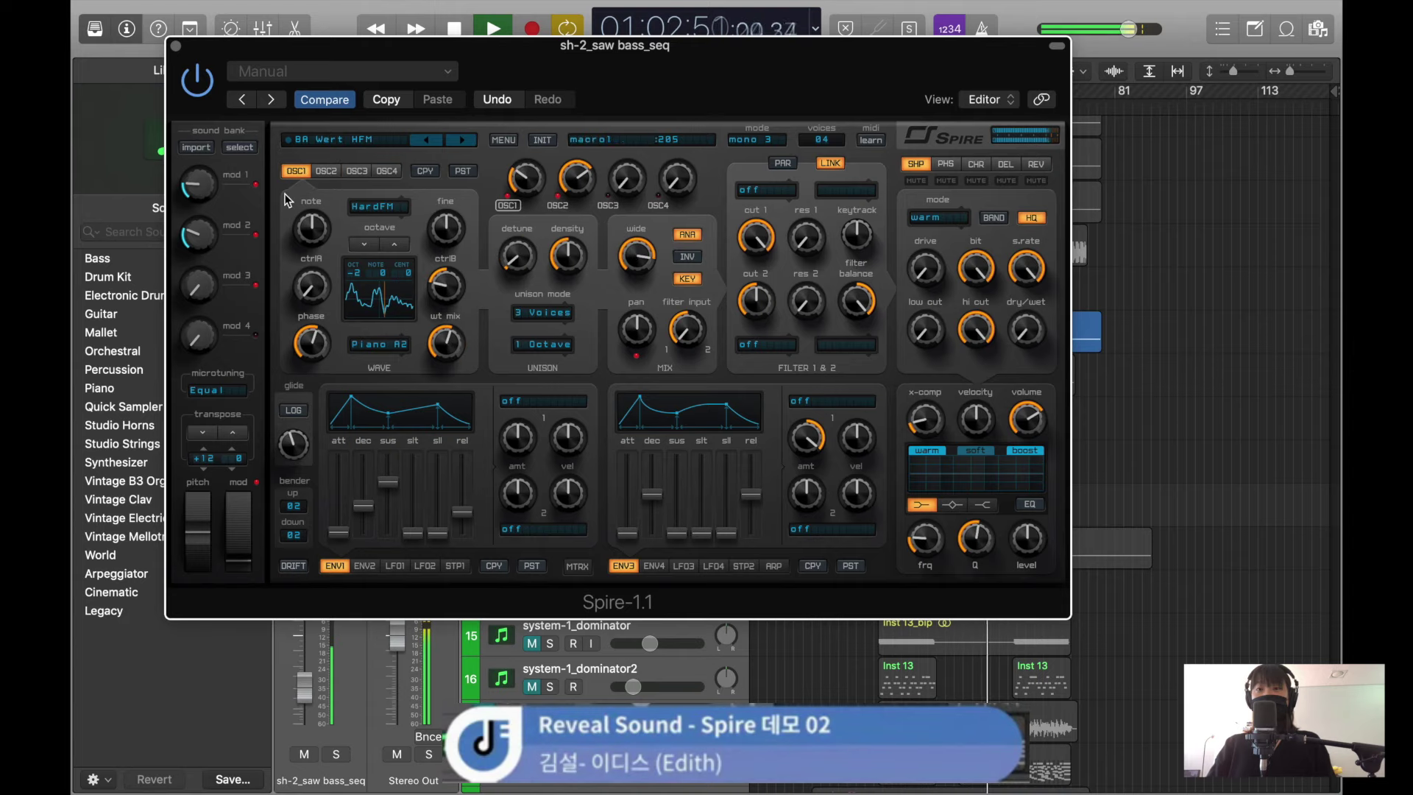
pyautogui.press('space')
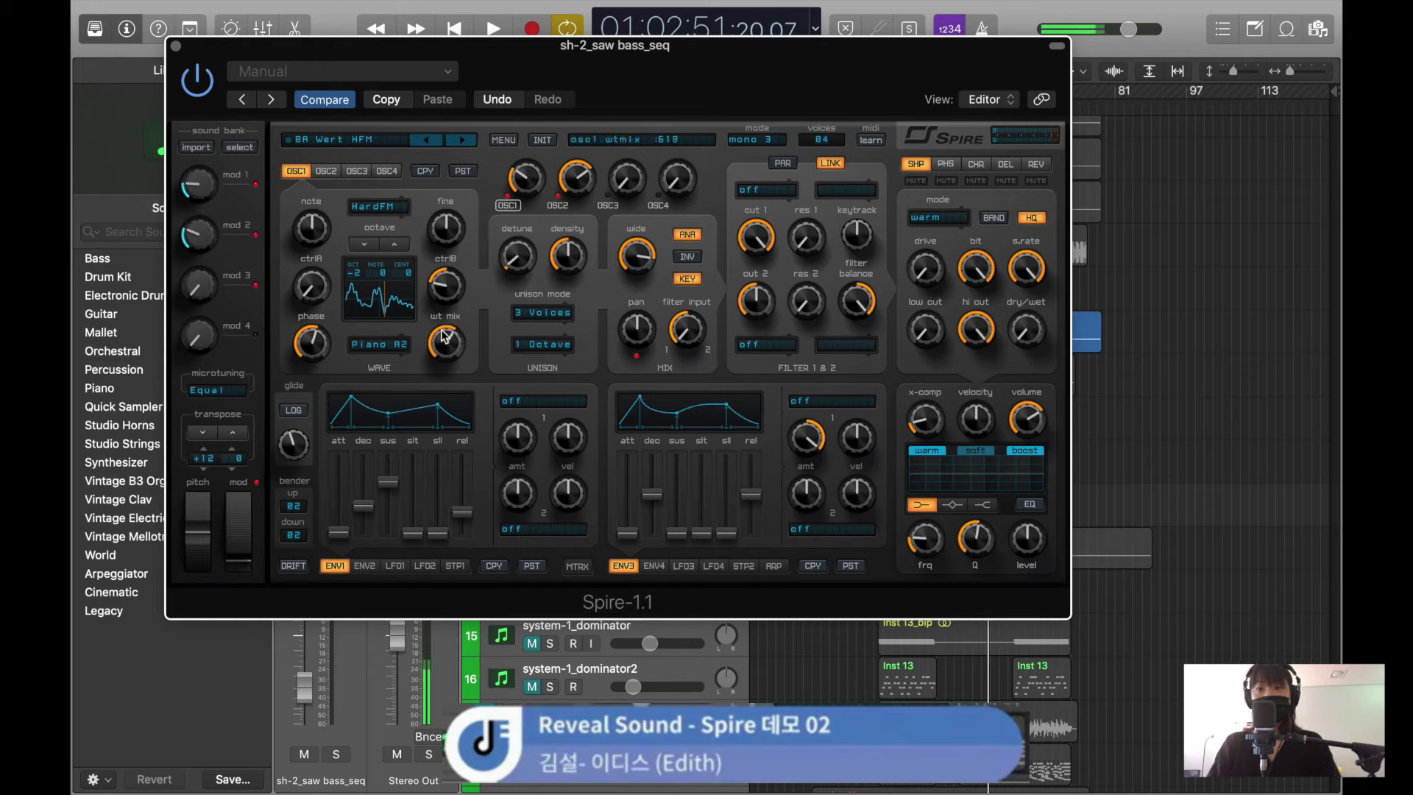
pyautogui.press('space')
pyautogui.scroll(5, 451, 337)
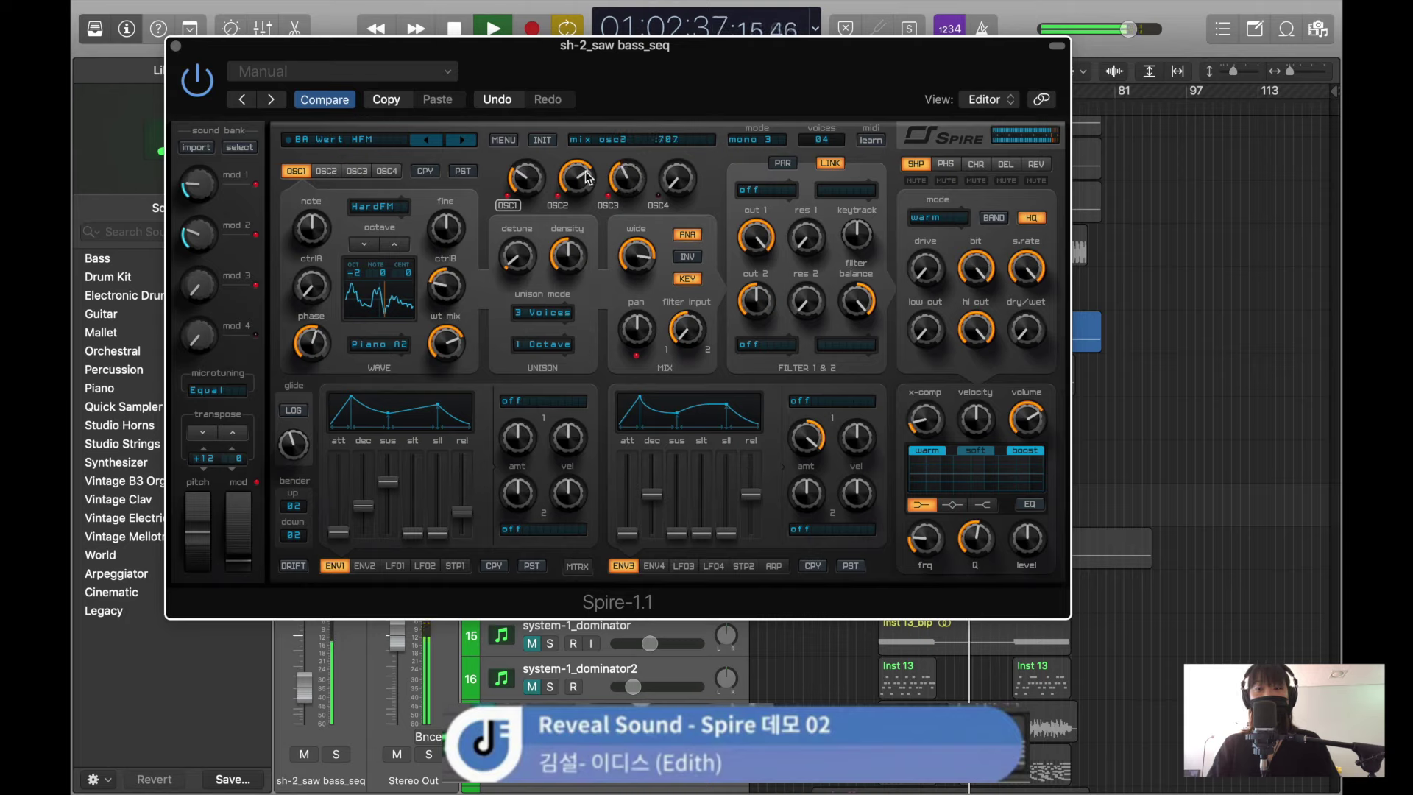
# - Set oscillator 2's octave to 0 and rebalance the mix levels to 634 for oscillator 2 and 391 for oscillator 1
pyautogui.click(326, 171)
pyautogui.click(394, 245)
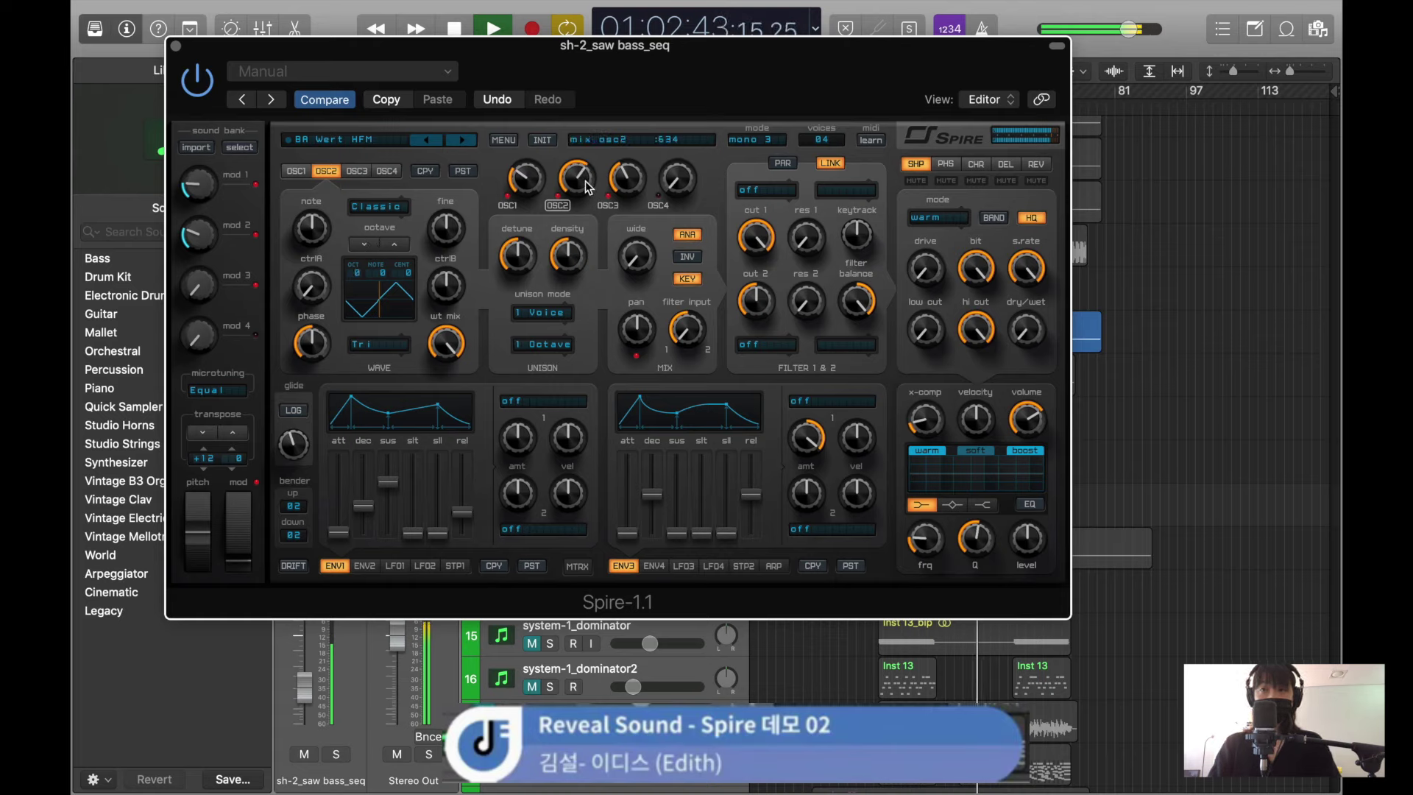
pyautogui.press('space')
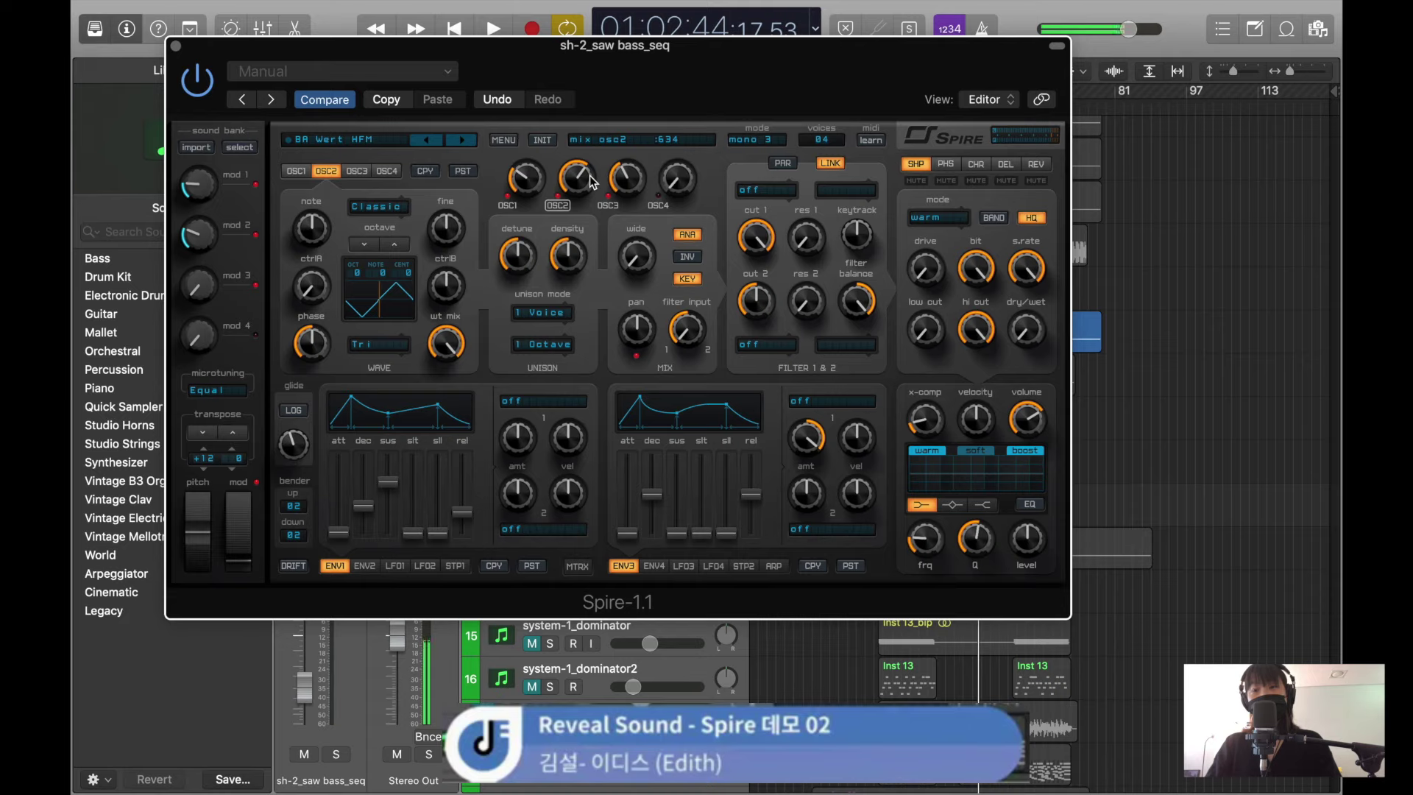
pyautogui.press('space')
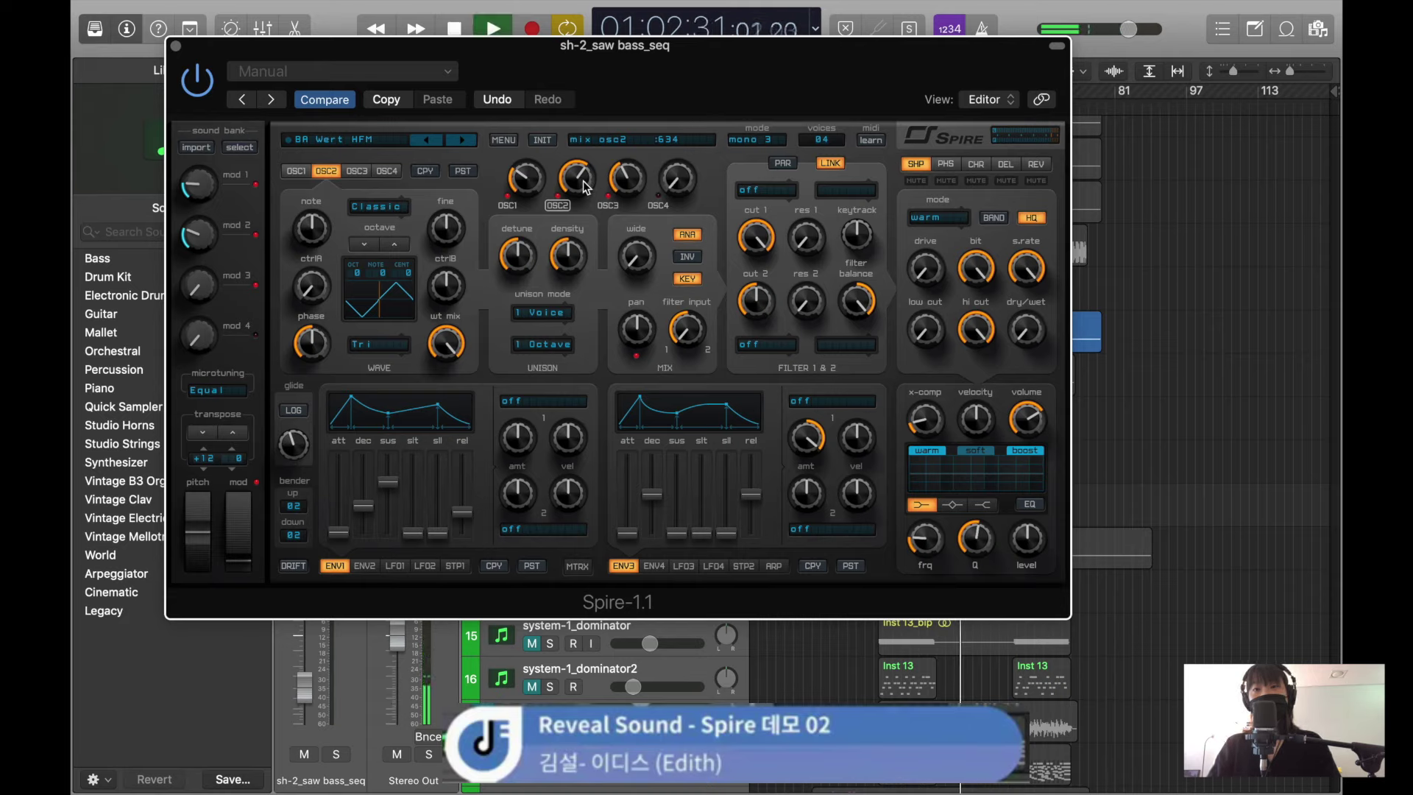
pyautogui.moveTo(520, 176)
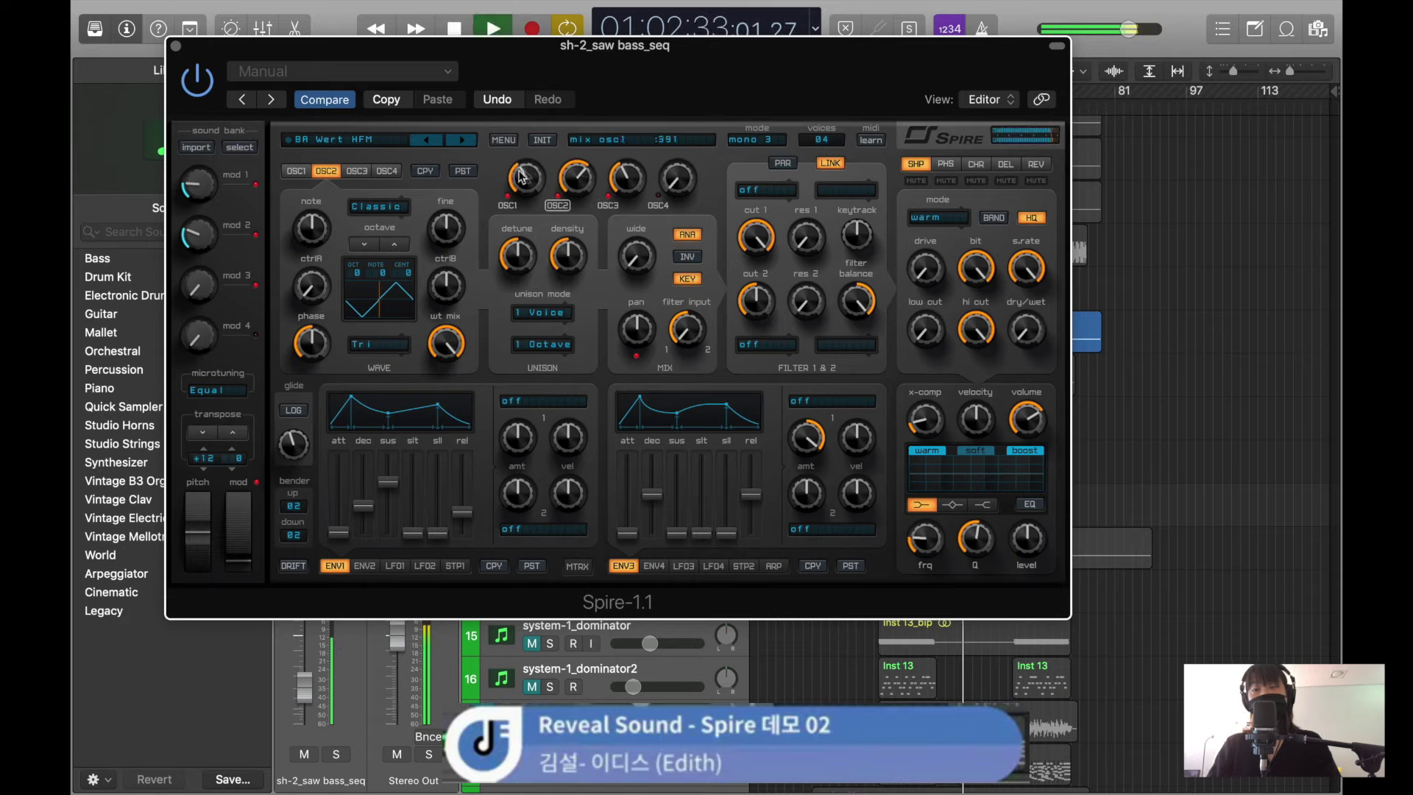
# - Raise envelope 3's attack to about 235 and set the shaper to soft mode with a higher dry/wet amount
pyautogui.moveTo(627, 532); pyautogui.dragTo(626, 511)
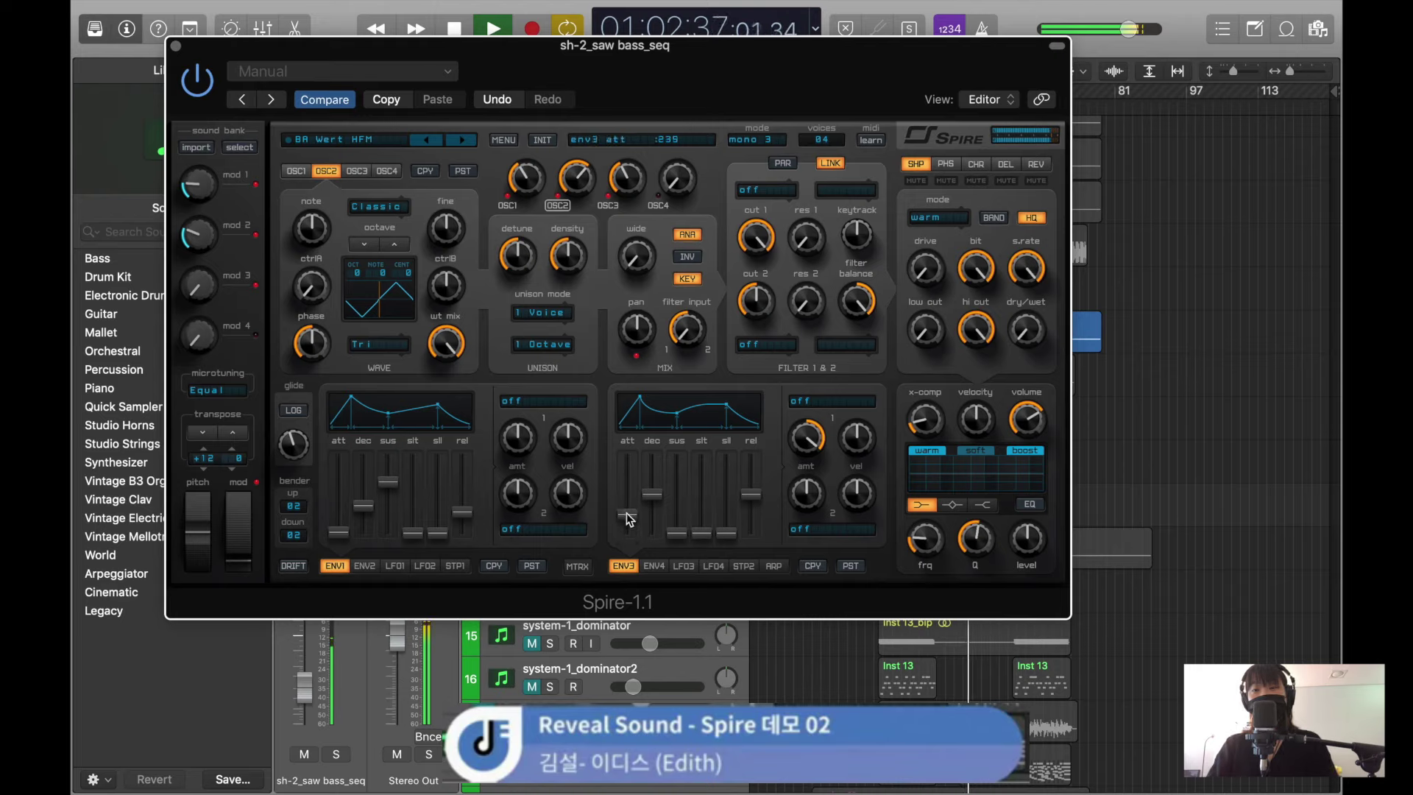
pyautogui.click(934, 217)
pyautogui.click(949, 238)
pyautogui.moveTo(1024, 335); pyautogui.dragTo(1049, 264)
pyautogui.moveTo(1051, 434)
pyautogui.mouseDown()
pyautogui.moveTo(1038, 416)
pyautogui.moveTo(1040, 431)
pyautogui.mouseUp()
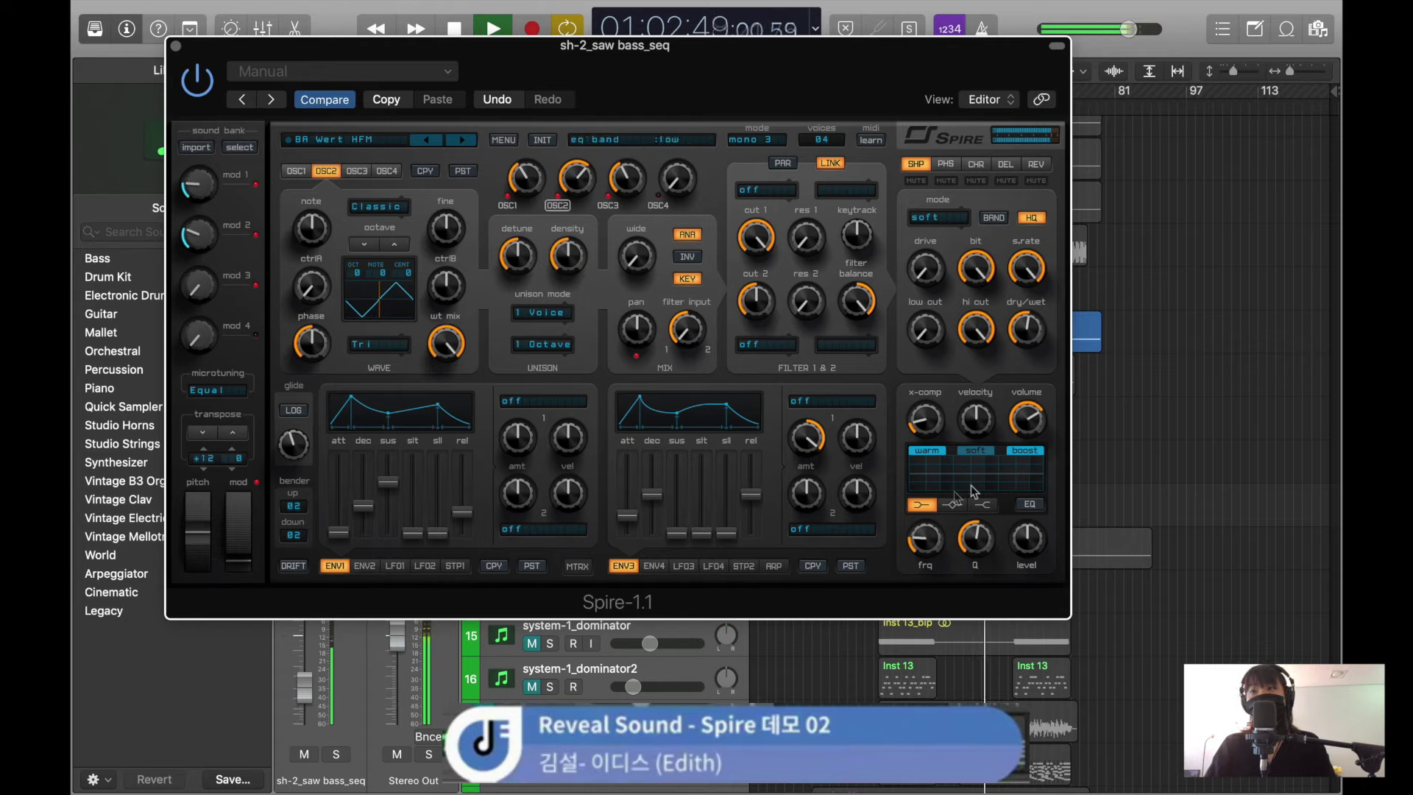
# - Restart the loop, lower envelope 3's first velocity amount and raise its attack further
pyautogui.press('space')
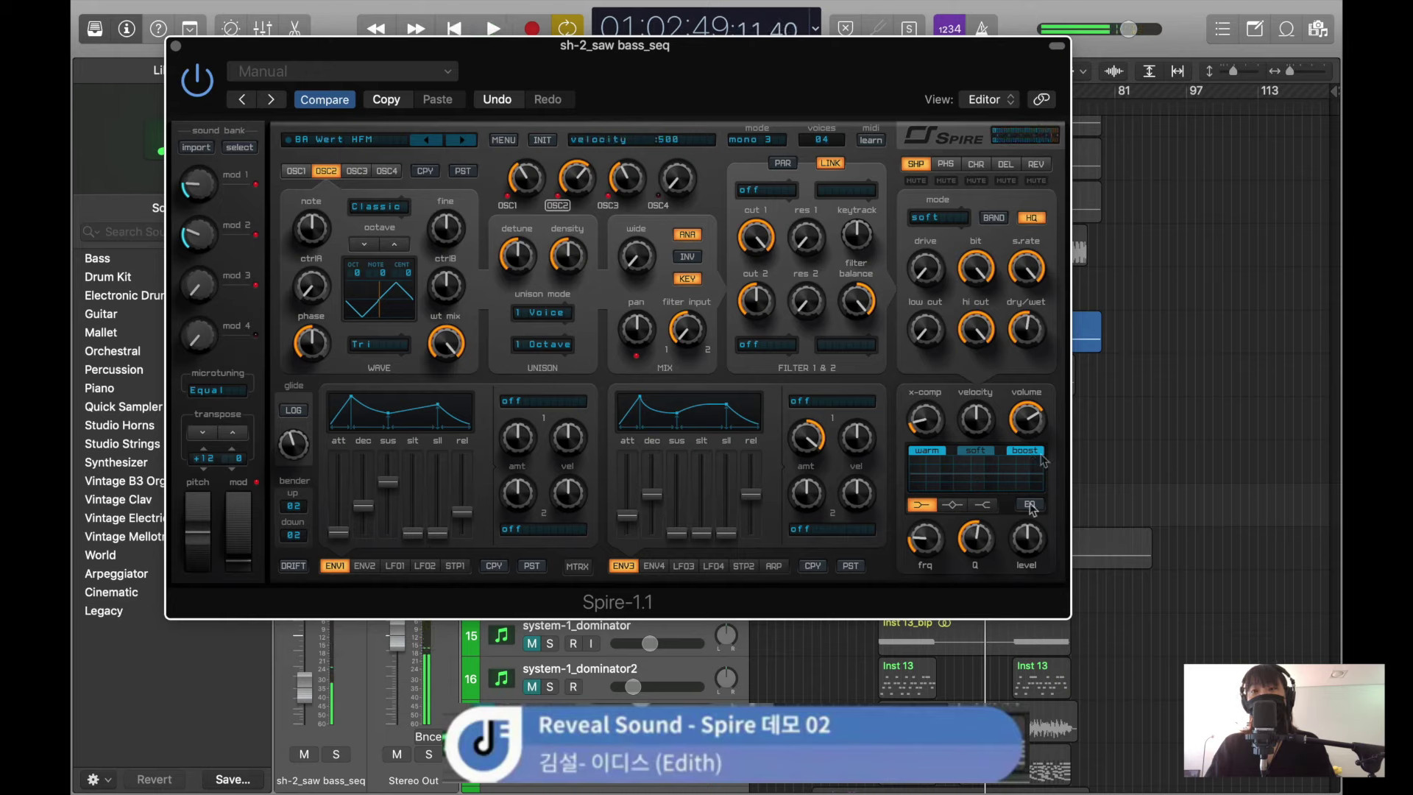
pyautogui.press('space')
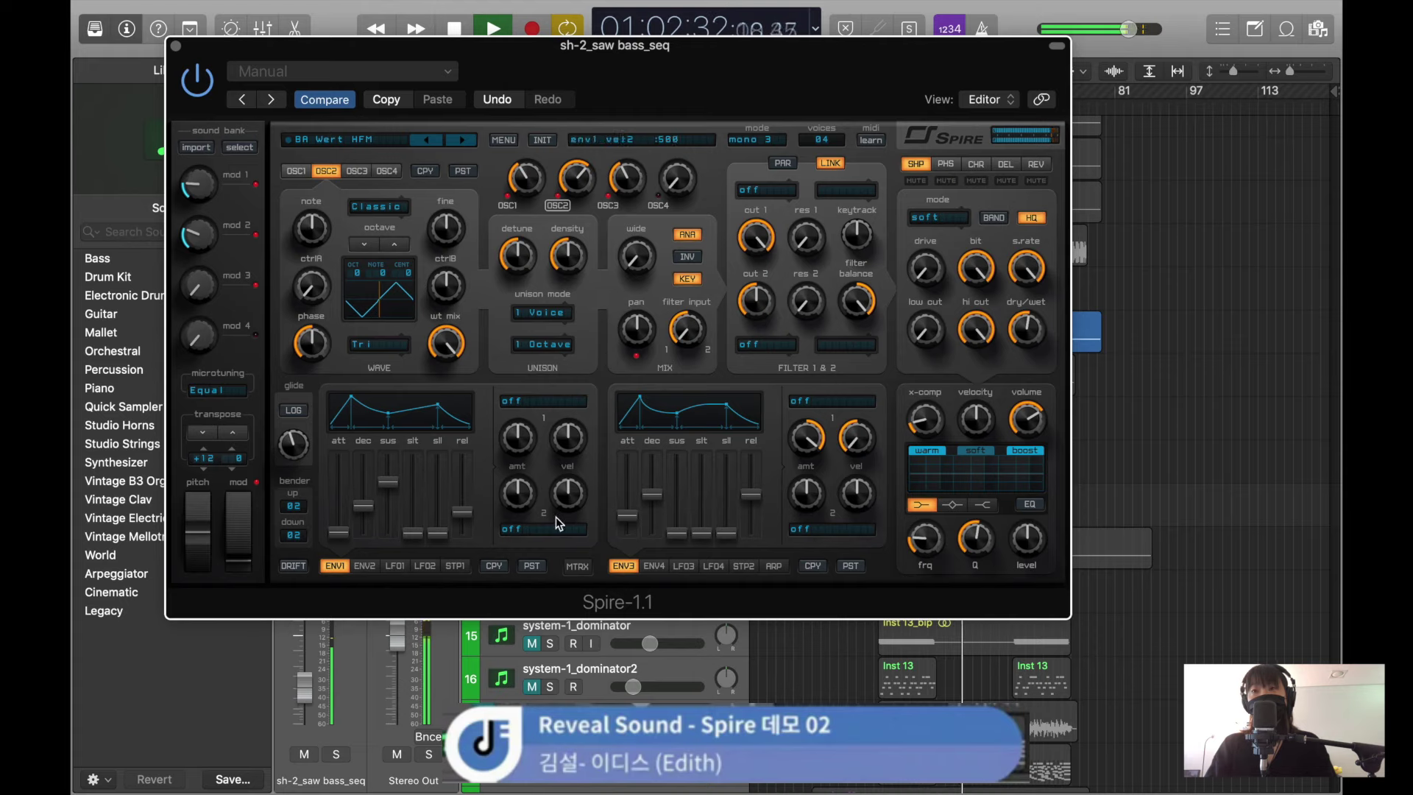
pyautogui.moveTo(627, 528); pyautogui.dragTo(625, 505)
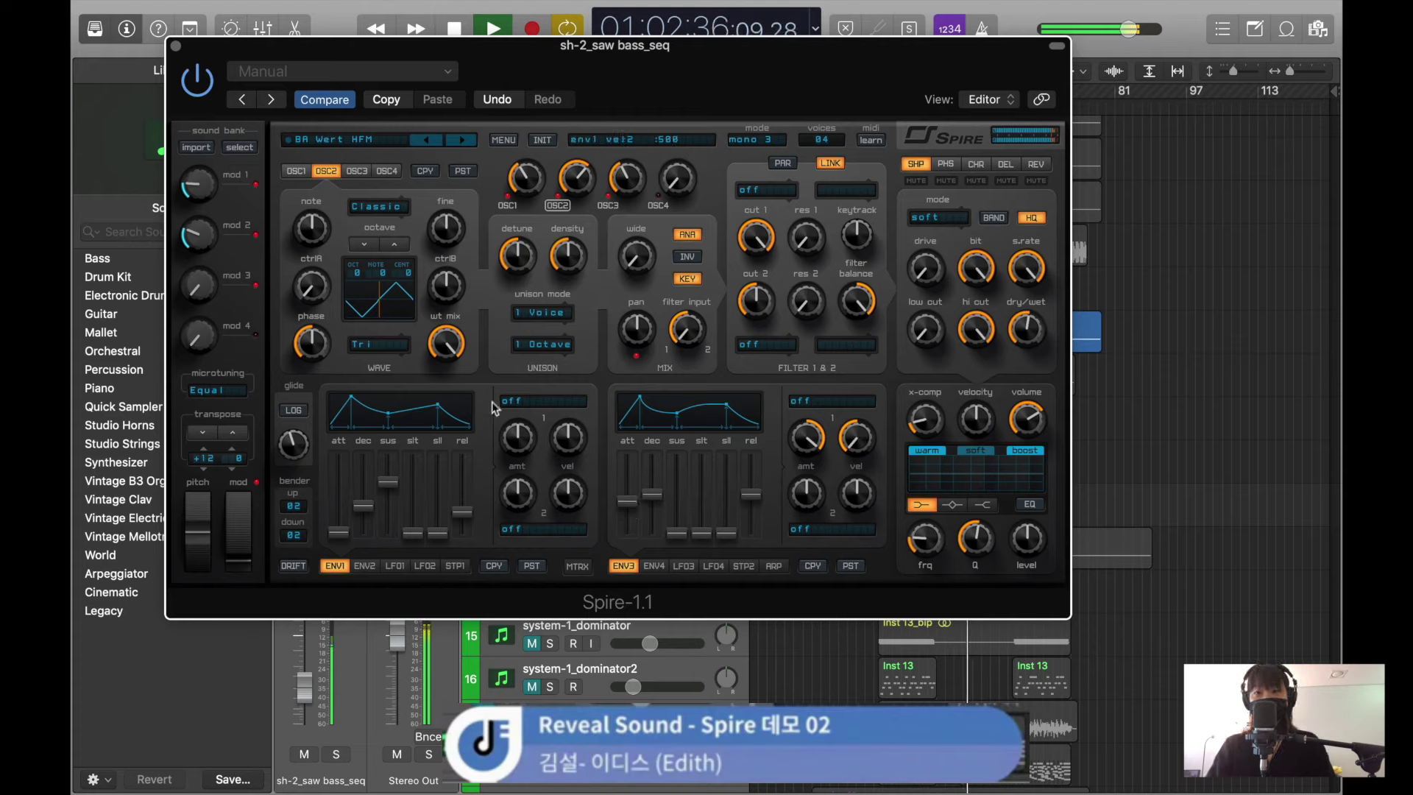
# - Set oscillator 3's octave to -2 and raise its wt mix to about 364
pyautogui.click(297, 171)
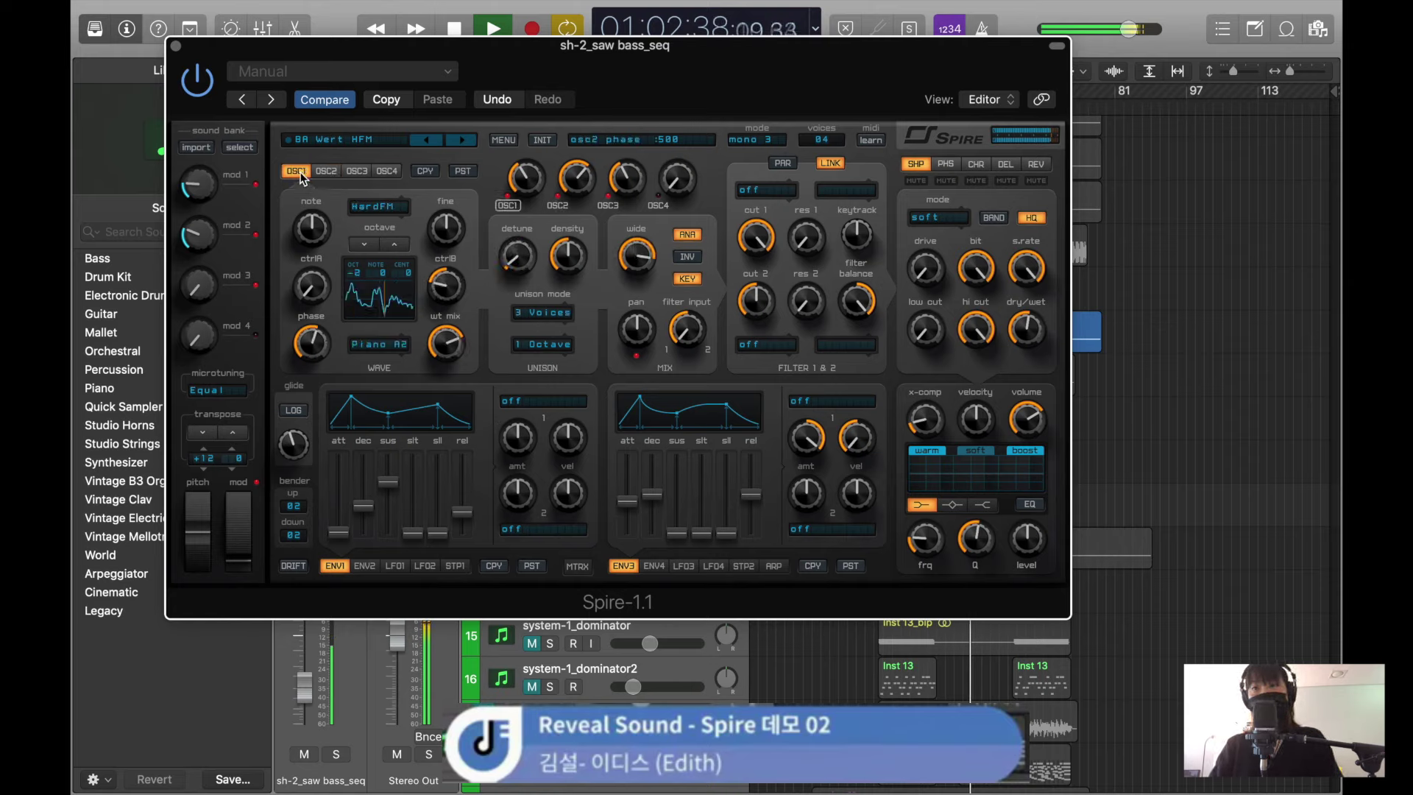
pyautogui.click(355, 171)
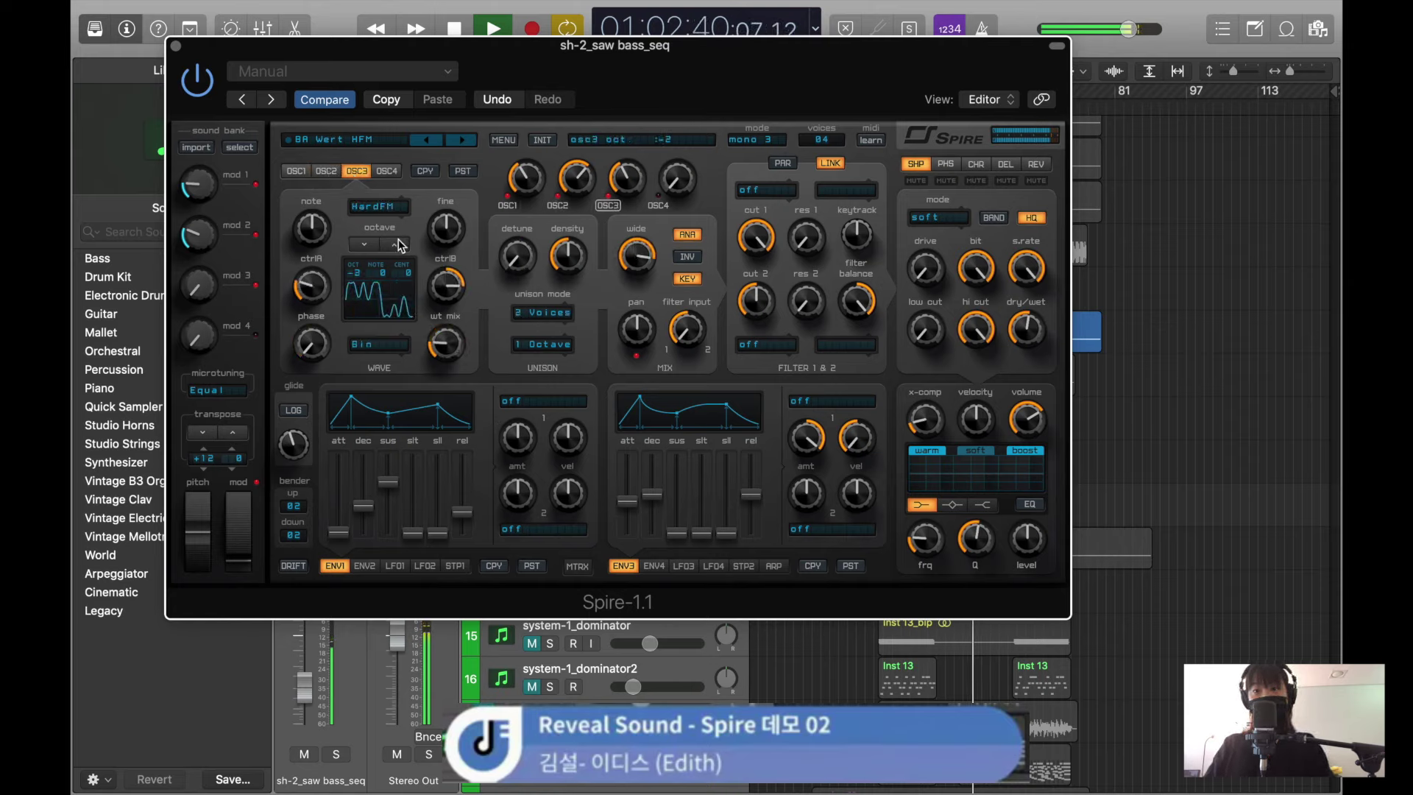
pyautogui.moveTo(445, 346); pyautogui.dragTo(447, 335)
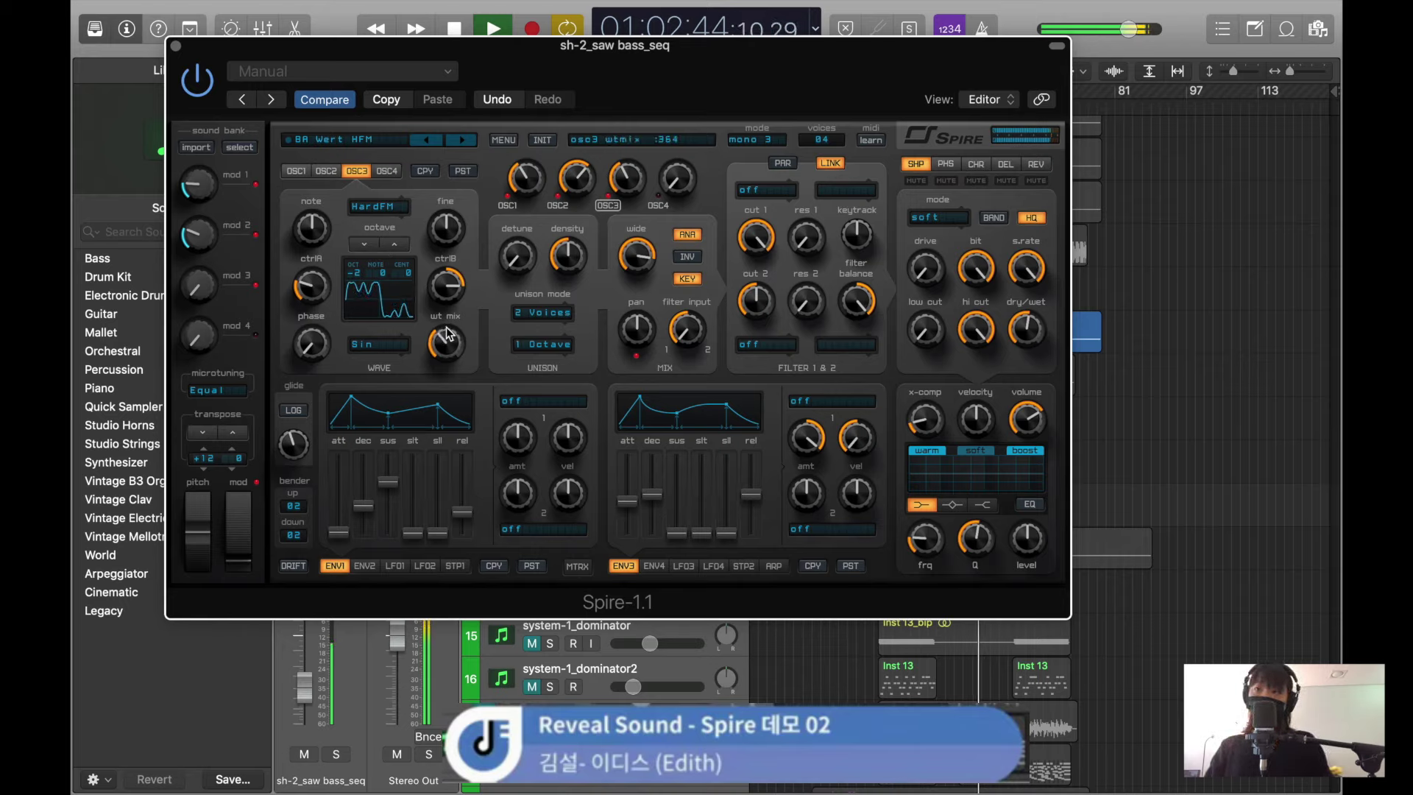
# - Raise oscillator 3's phase and fine-tune its ctrlB to about 857
pyautogui.moveTo(315, 343); pyautogui.dragTo(314, 271)
pyautogui.moveTo(444, 289); pyautogui.dragTo(444, 287)
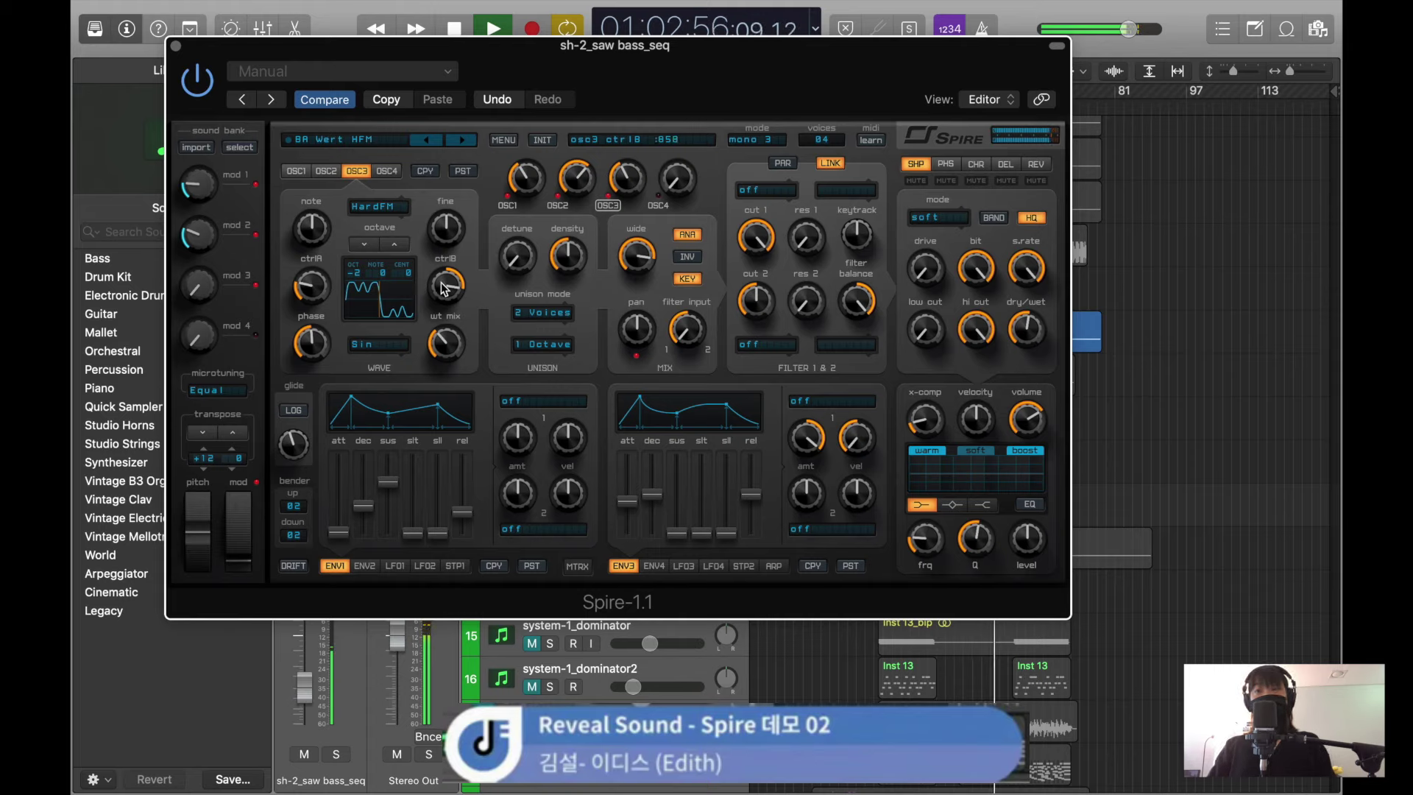
pyautogui.moveTo(444, 287); pyautogui.dragTo(448, 291)
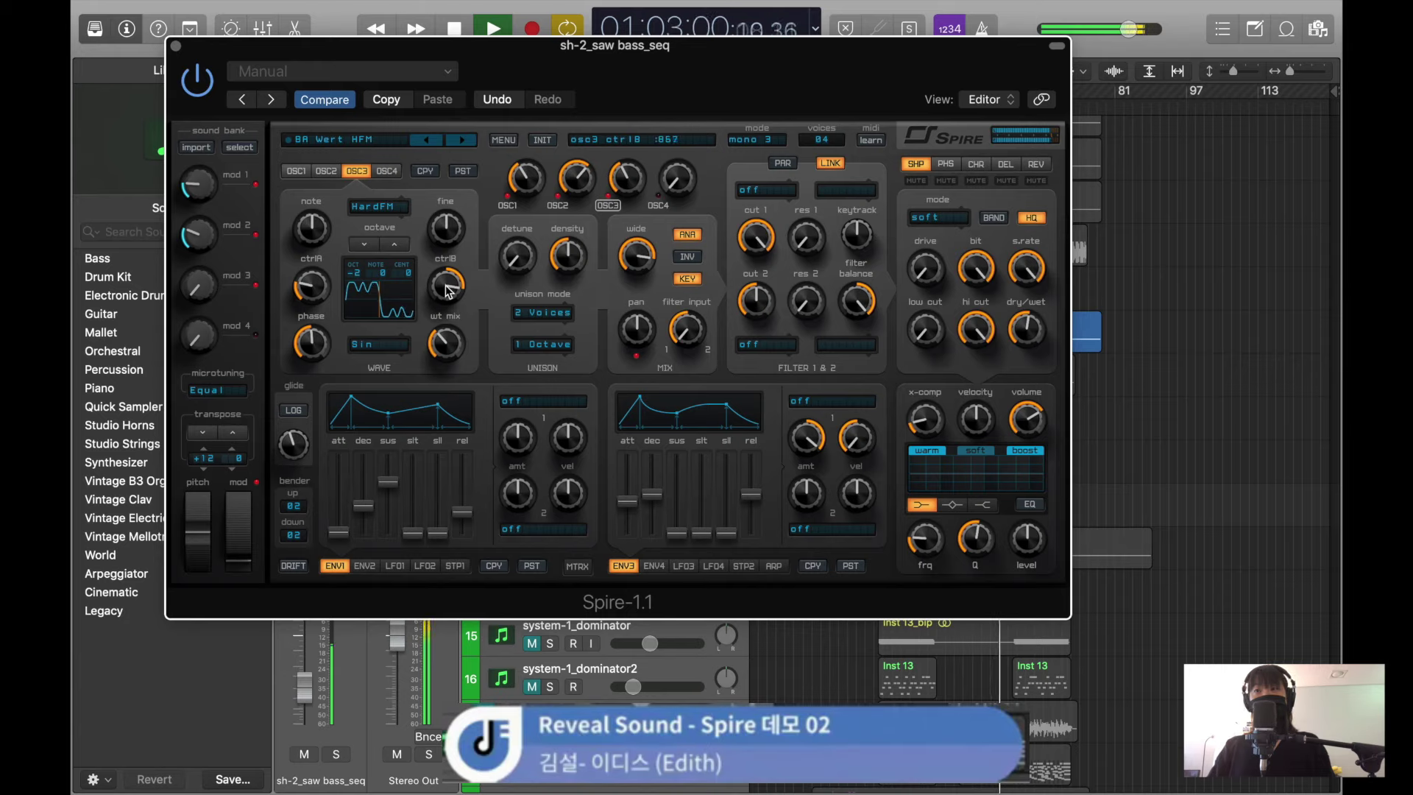
# - Try oscillator 3 one octave higher, return it to -2, and raise its unison detune
pyautogui.click(395, 245)
pyautogui.click(368, 246)
pyautogui.moveTo(524, 257); pyautogui.dragTo(535, 197)
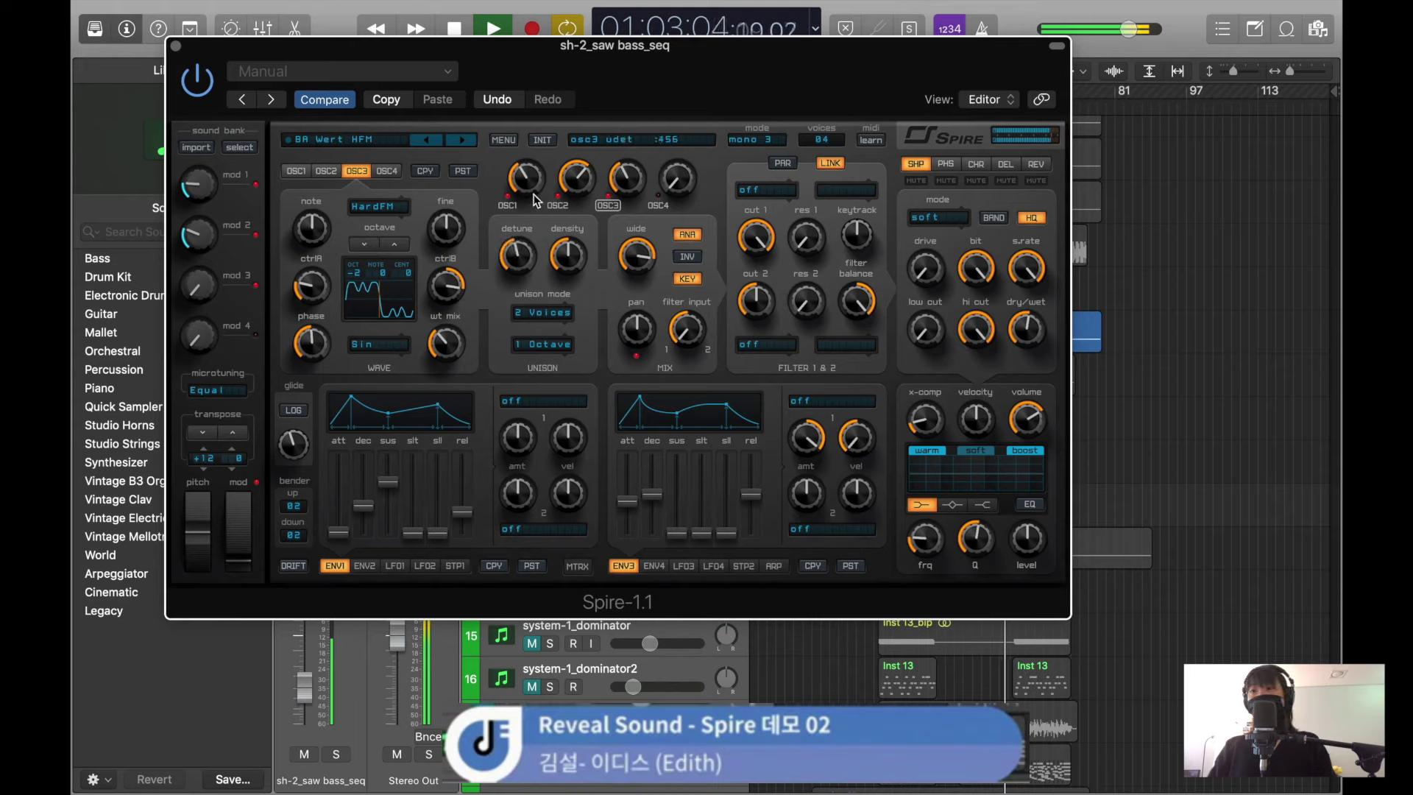
# - Try the 2 Octave unison setting on oscillator 3 and return it to 1 Octave
pyautogui.click(540, 344)
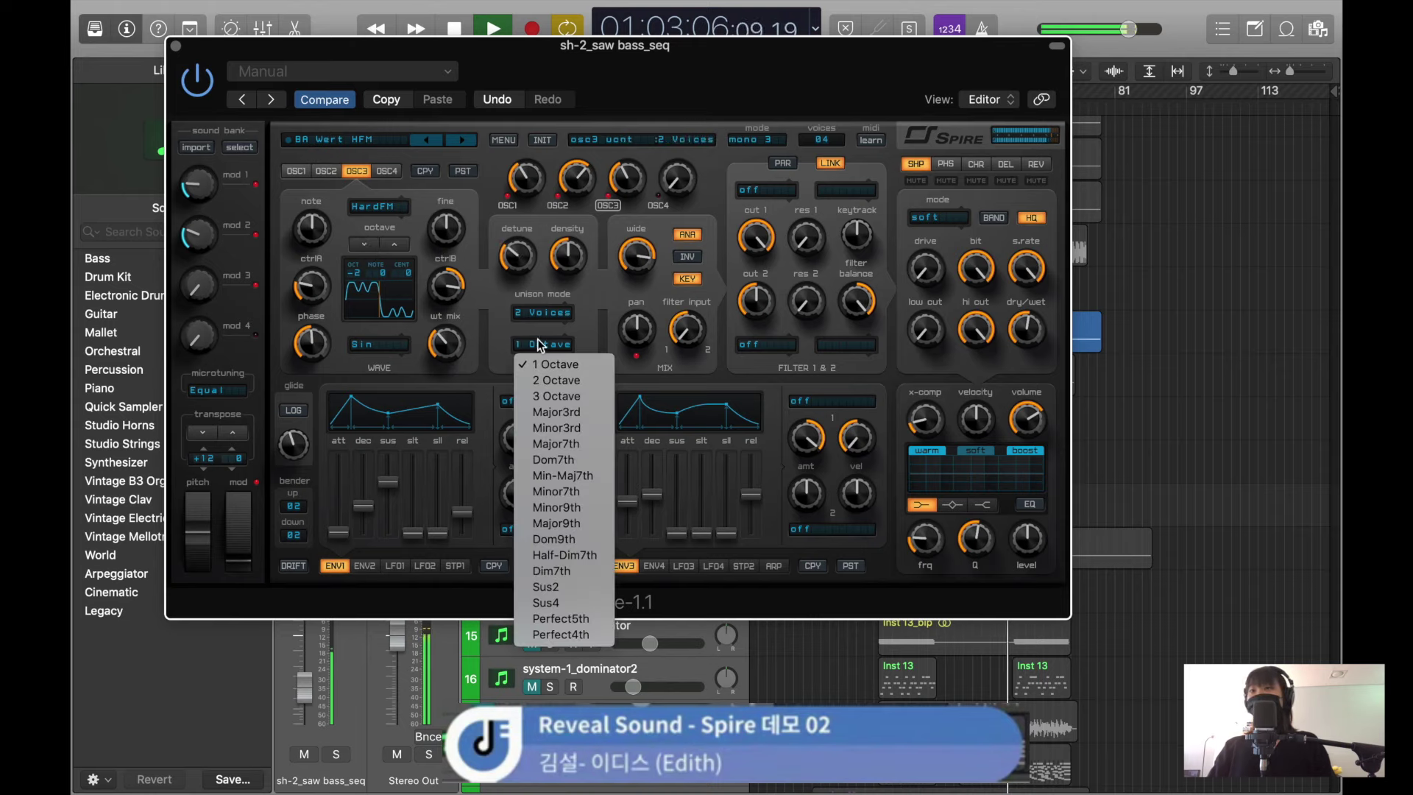
pyautogui.click(557, 379)
pyautogui.click(548, 345)
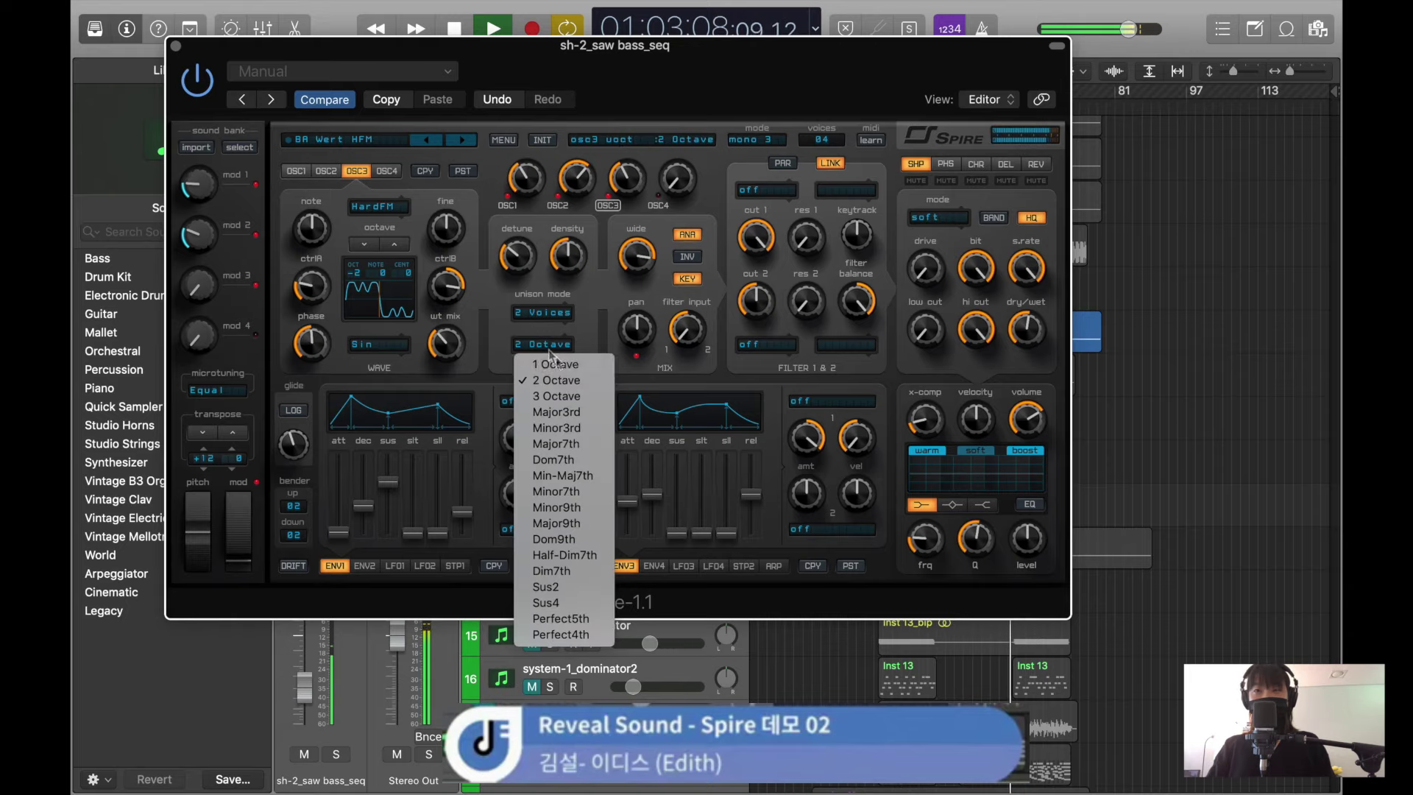
pyautogui.click(553, 364)
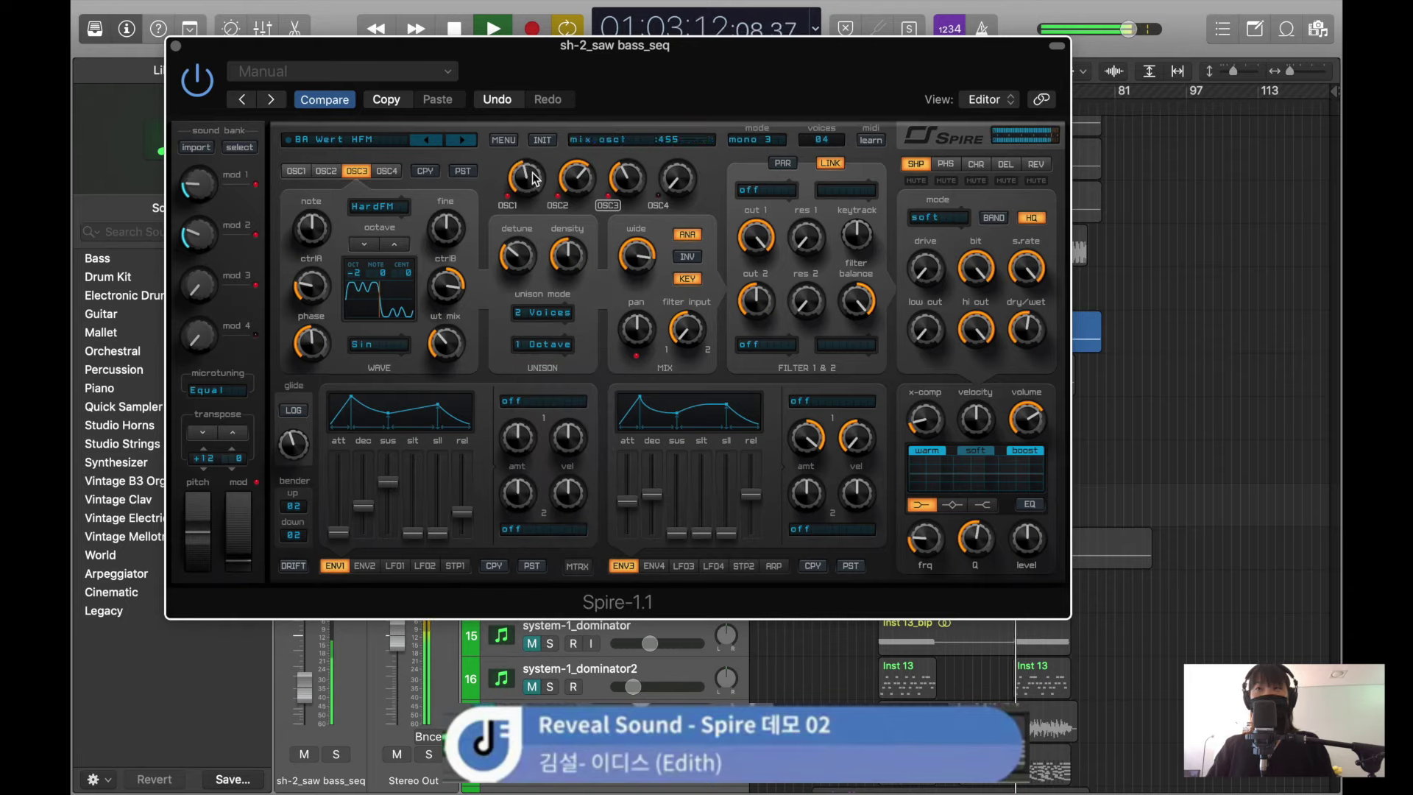
# - Display oscillator 1's settings, add a little shaper drive, and stop the loop
pyautogui.click(296, 171)
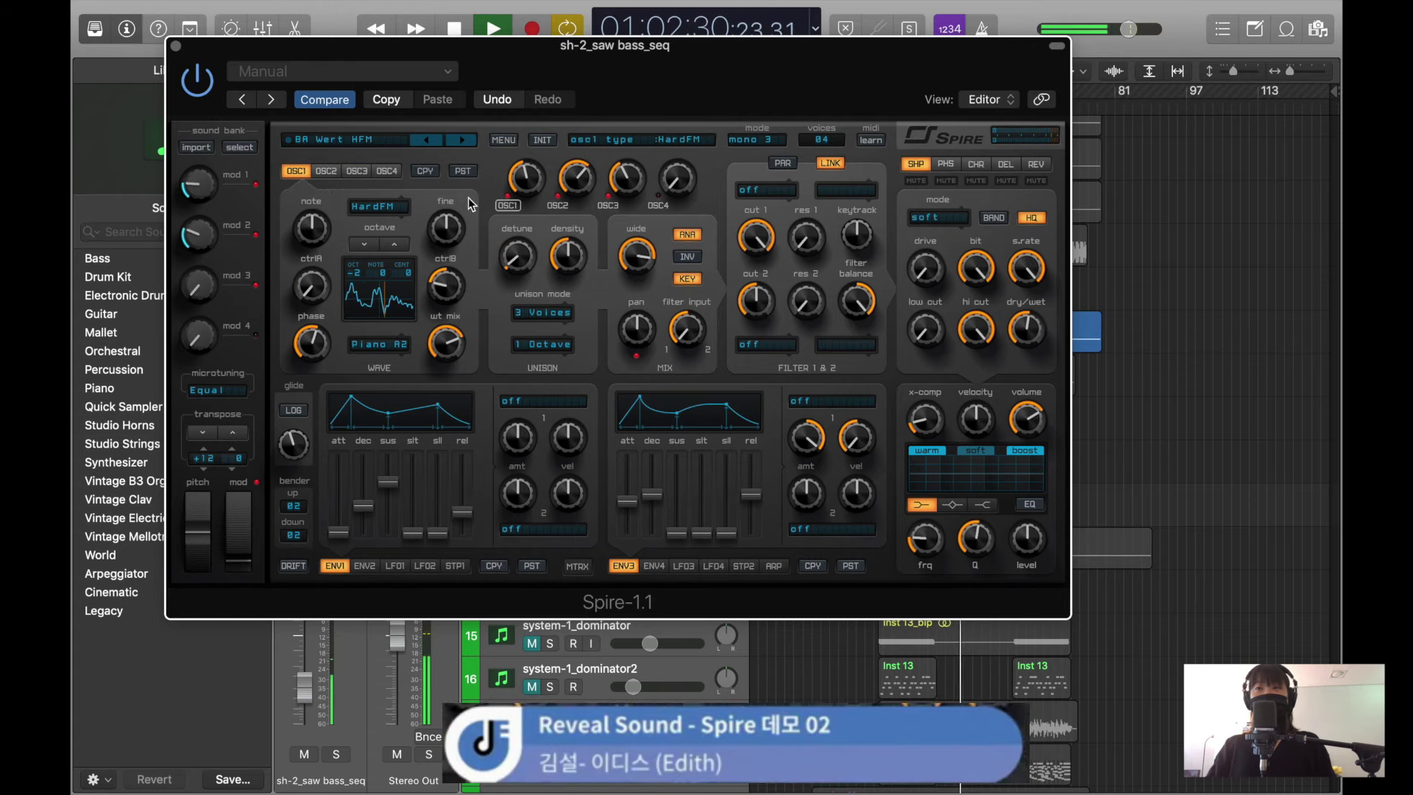
pyautogui.moveTo(748, 65); pyautogui.dragTo(744, 218)
pyautogui.moveTo(916, 425)
pyautogui.mouseDown()
pyautogui.moveTo(923, 390)
pyautogui.moveTo(920, 421)
pyautogui.mouseUp()
pyautogui.press('space')
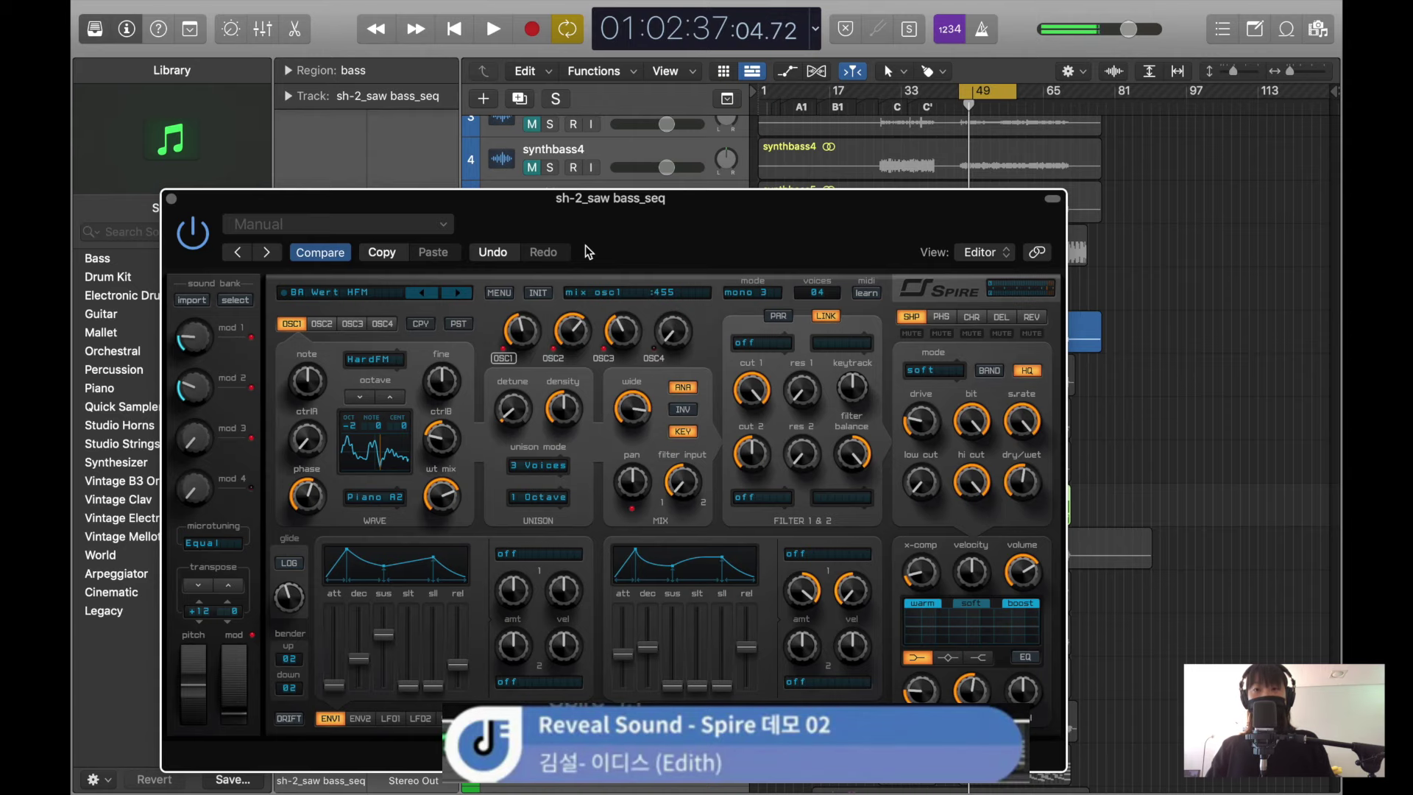
# - Move the Spire window up, replay the loop, and raise oscillator 1's wide to about 986 along with its unison detune
pyautogui.moveTo(620, 217); pyautogui.dragTo(623, 193)
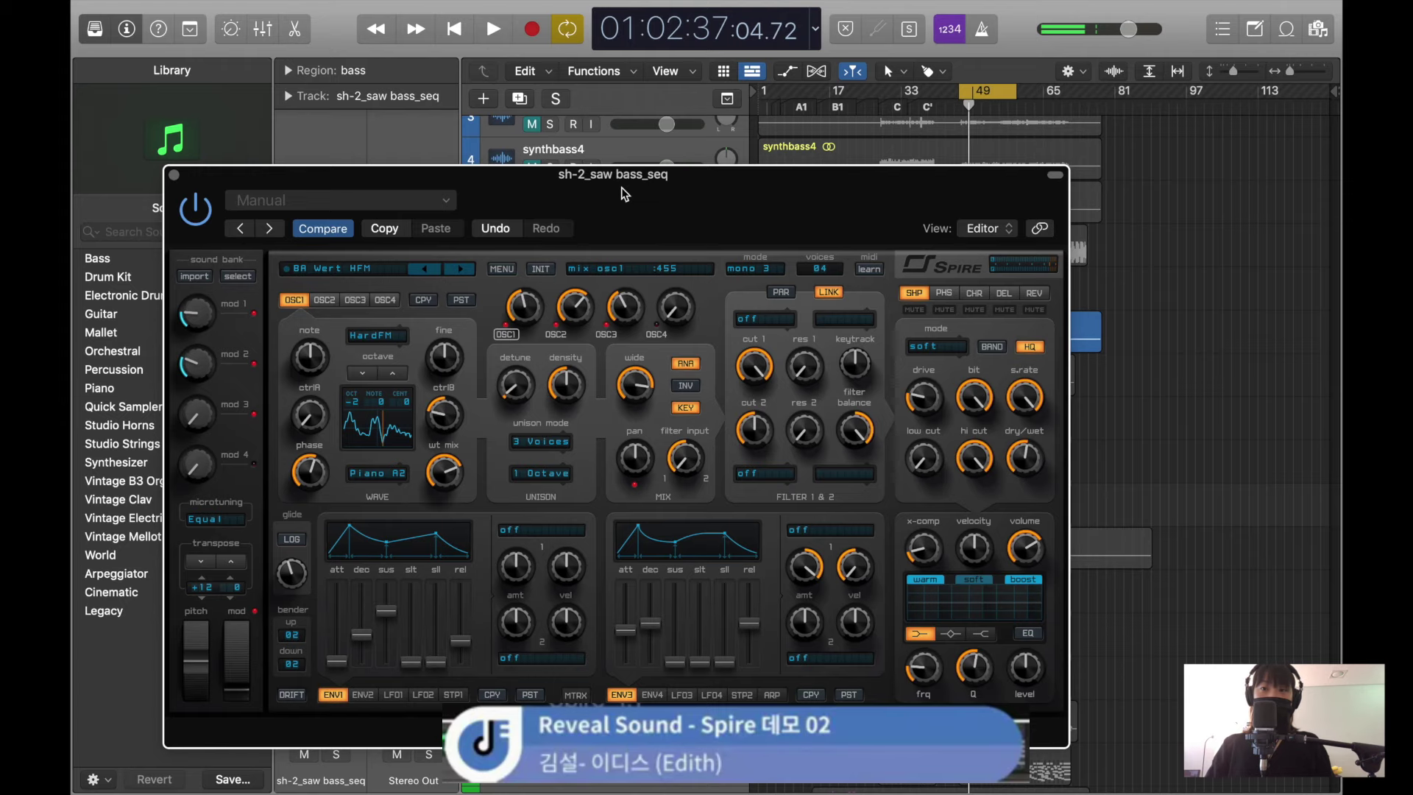
pyautogui.press('space')
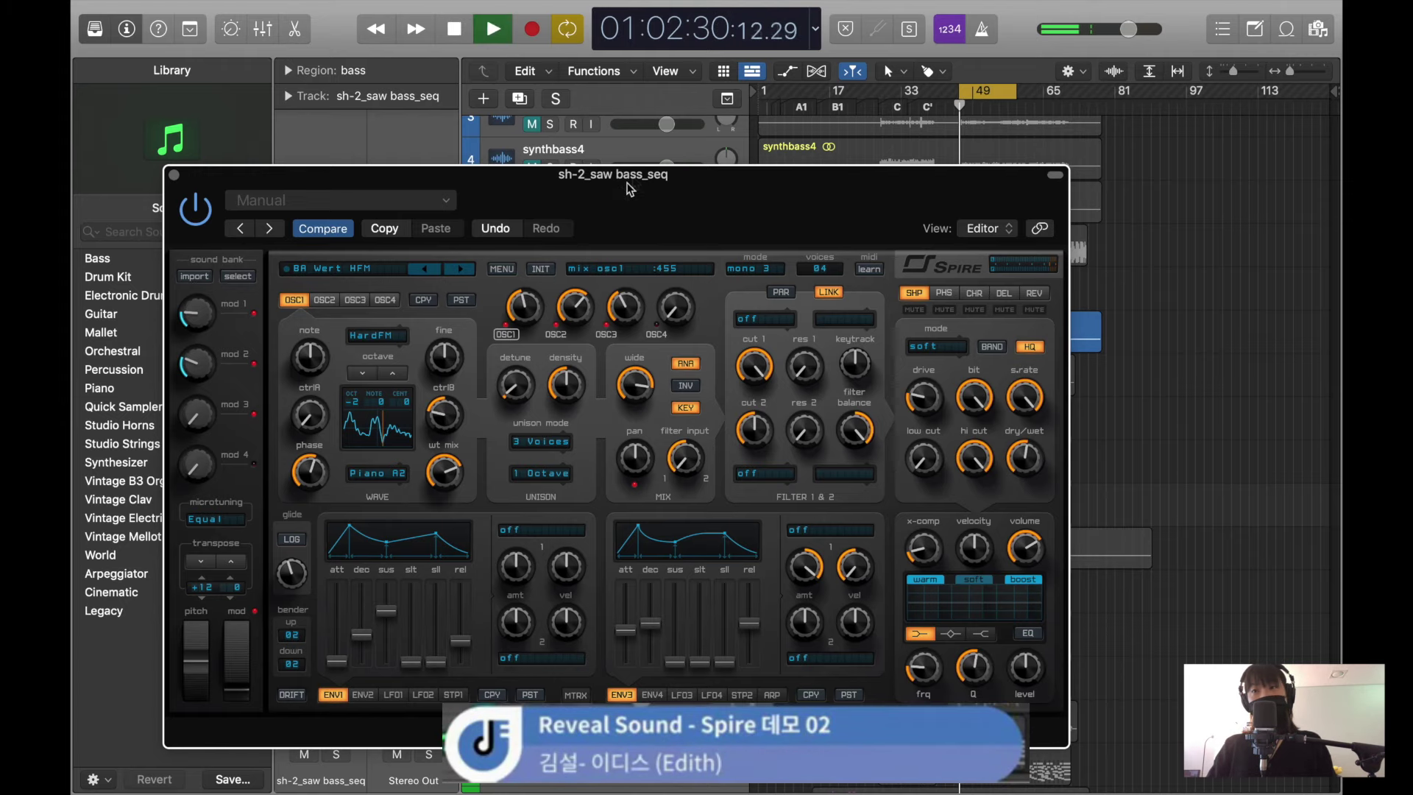
pyautogui.moveTo(660, 180); pyautogui.dragTo(660, 161)
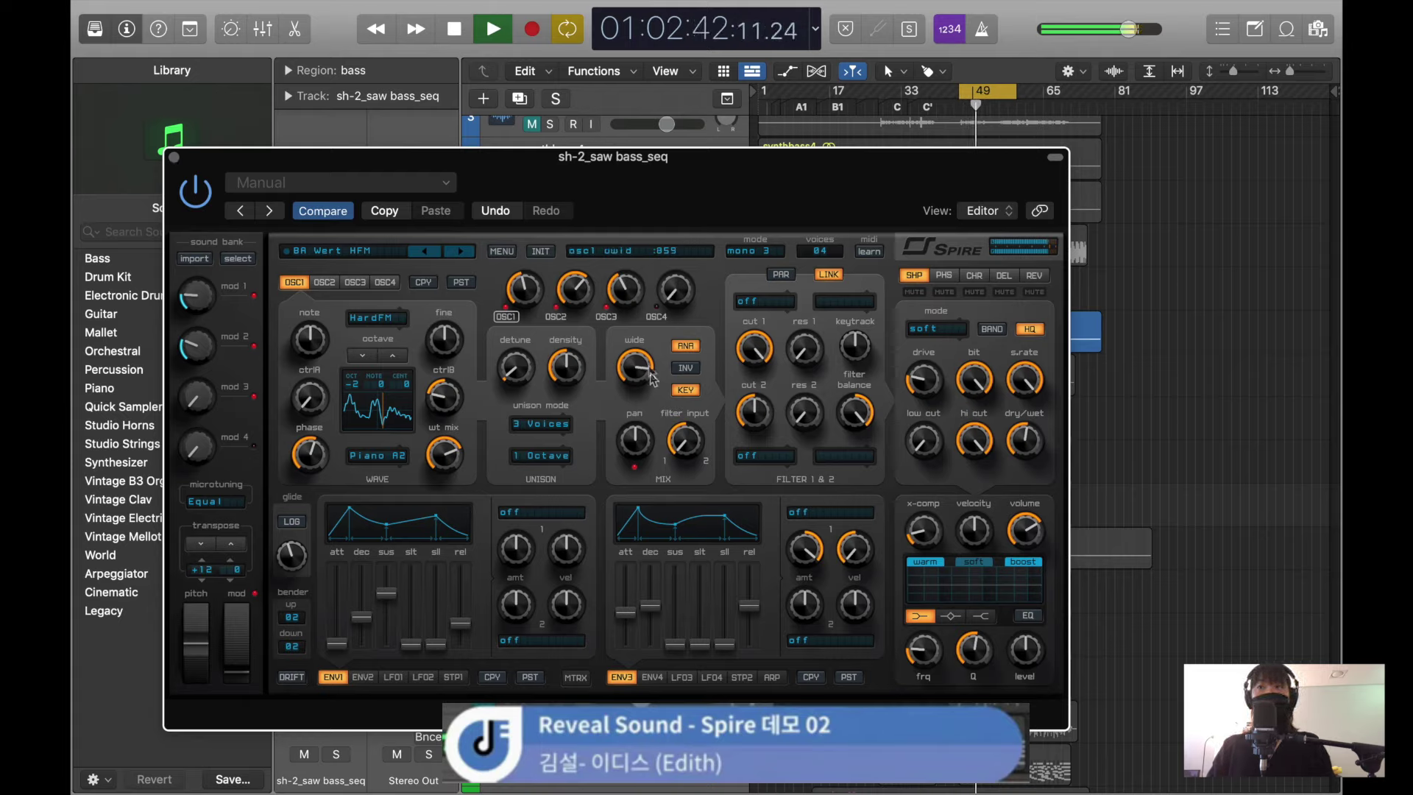
pyautogui.moveTo(656, 383); pyautogui.dragTo(657, 371)
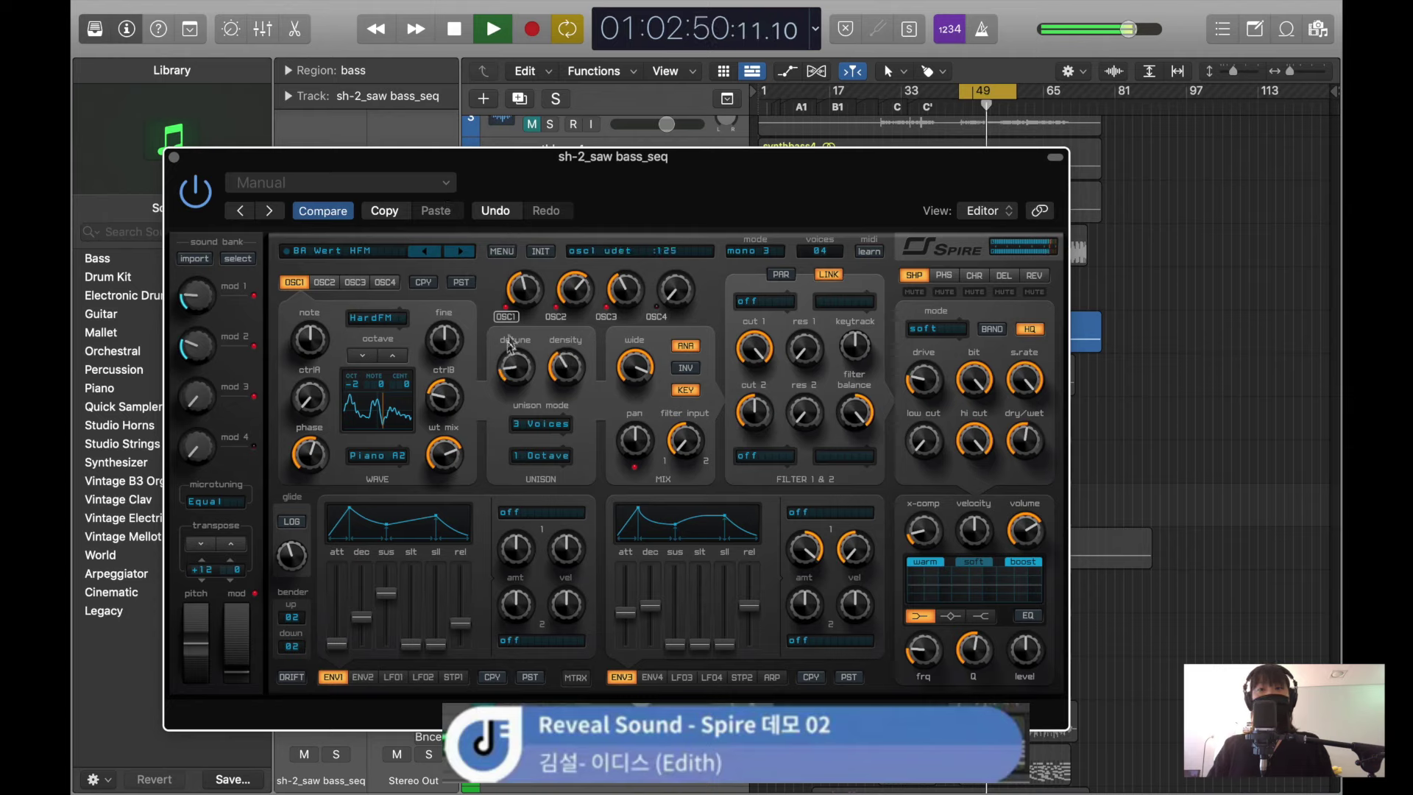
pyautogui.scroll(5, 515, 364)
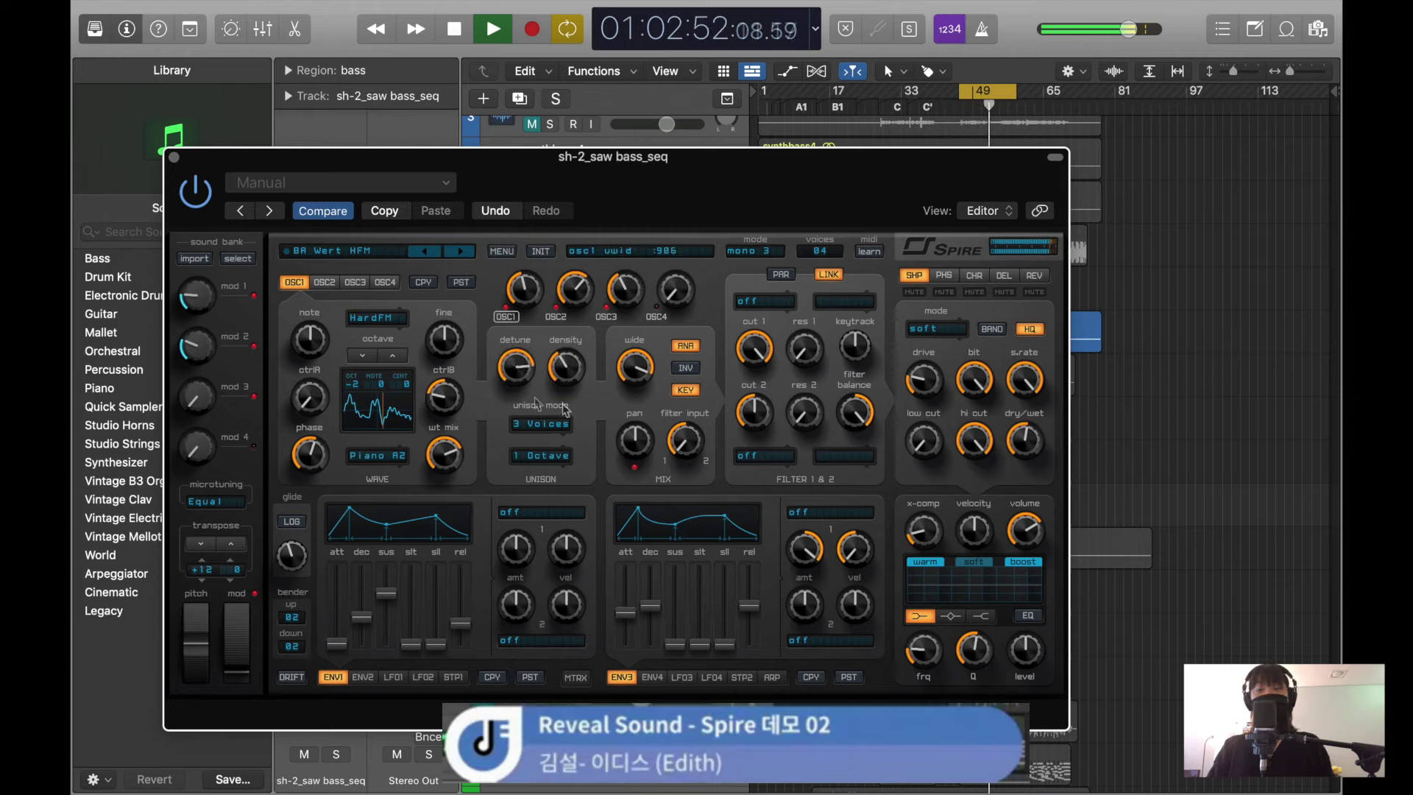
# - Set oscillator 3's unison detune to 319 after checking oscillator 2, then stop the loop and close Spire
pyautogui.click(325, 283)
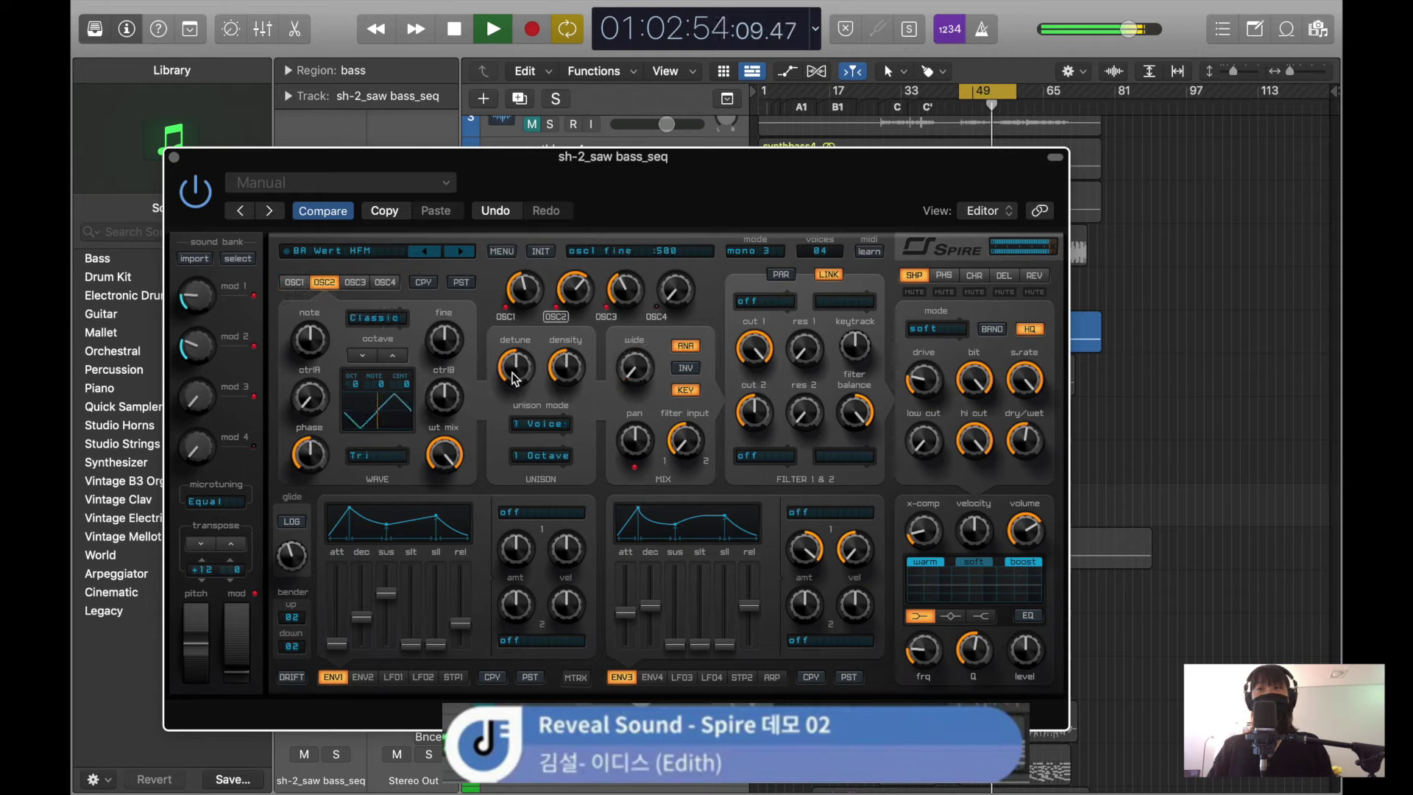
pyautogui.click(355, 283)
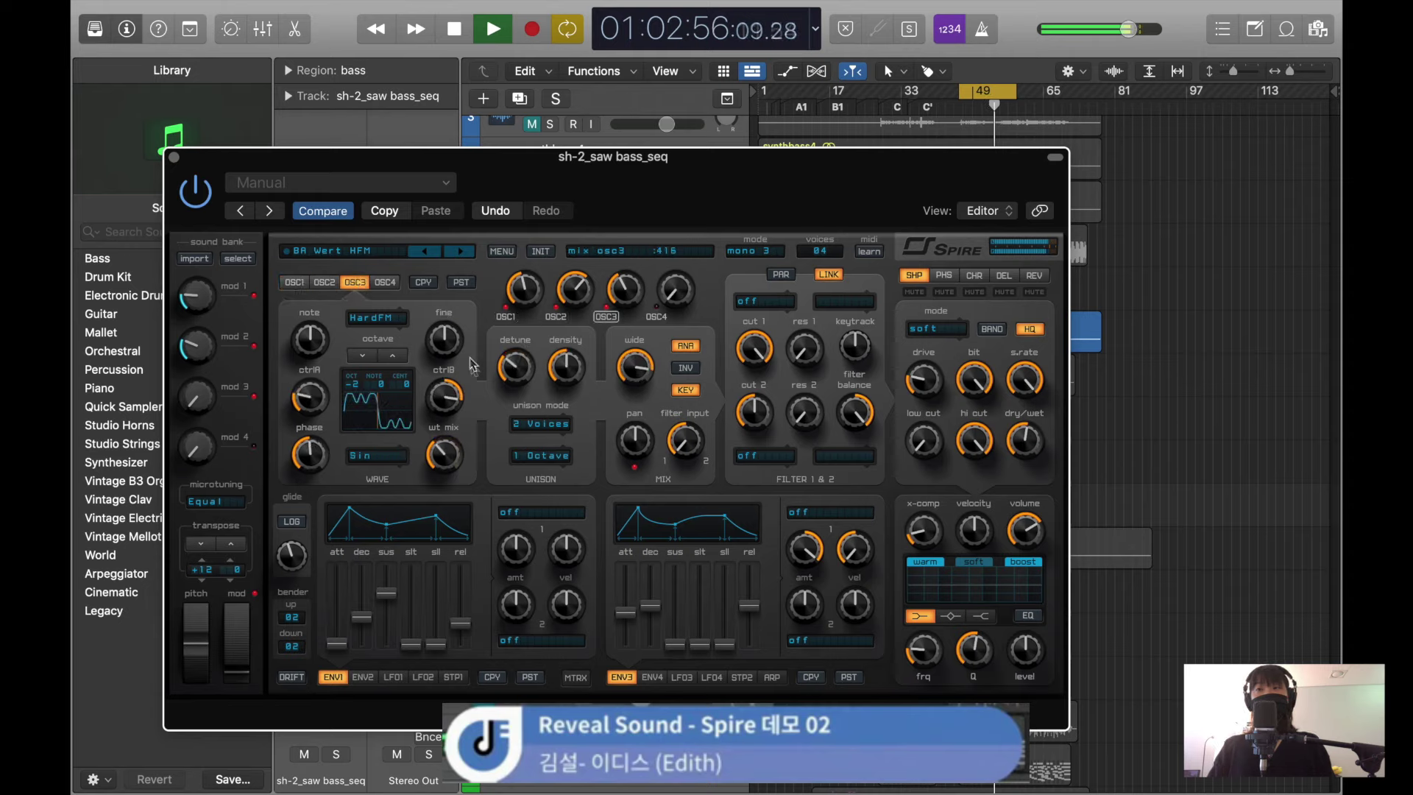
pyautogui.moveTo(539, 378)
pyautogui.mouseDown()
pyautogui.moveTo(526, 359)
pyautogui.moveTo(513, 371)
pyautogui.mouseUp()
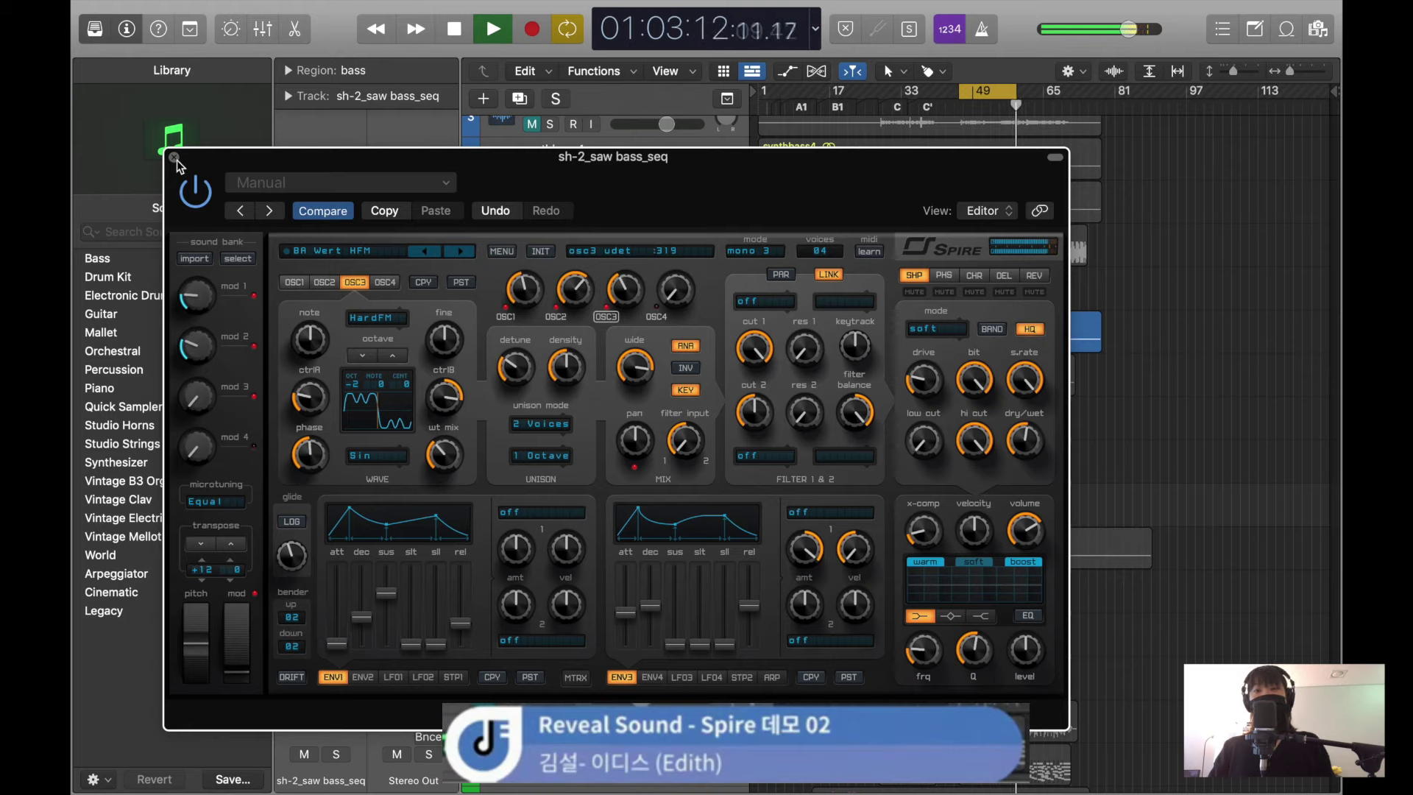
pyautogui.press('space')
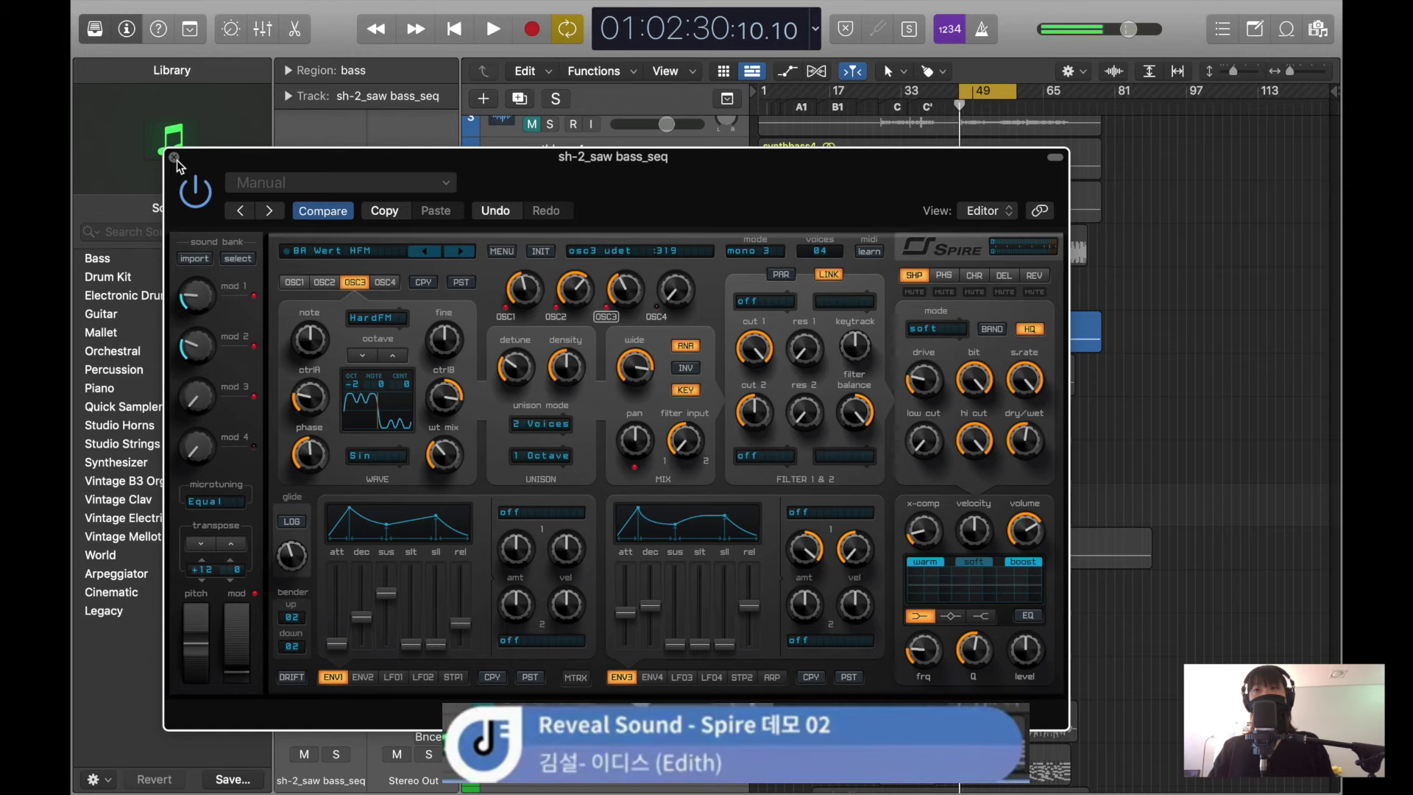
pyautogui.click(174, 157)
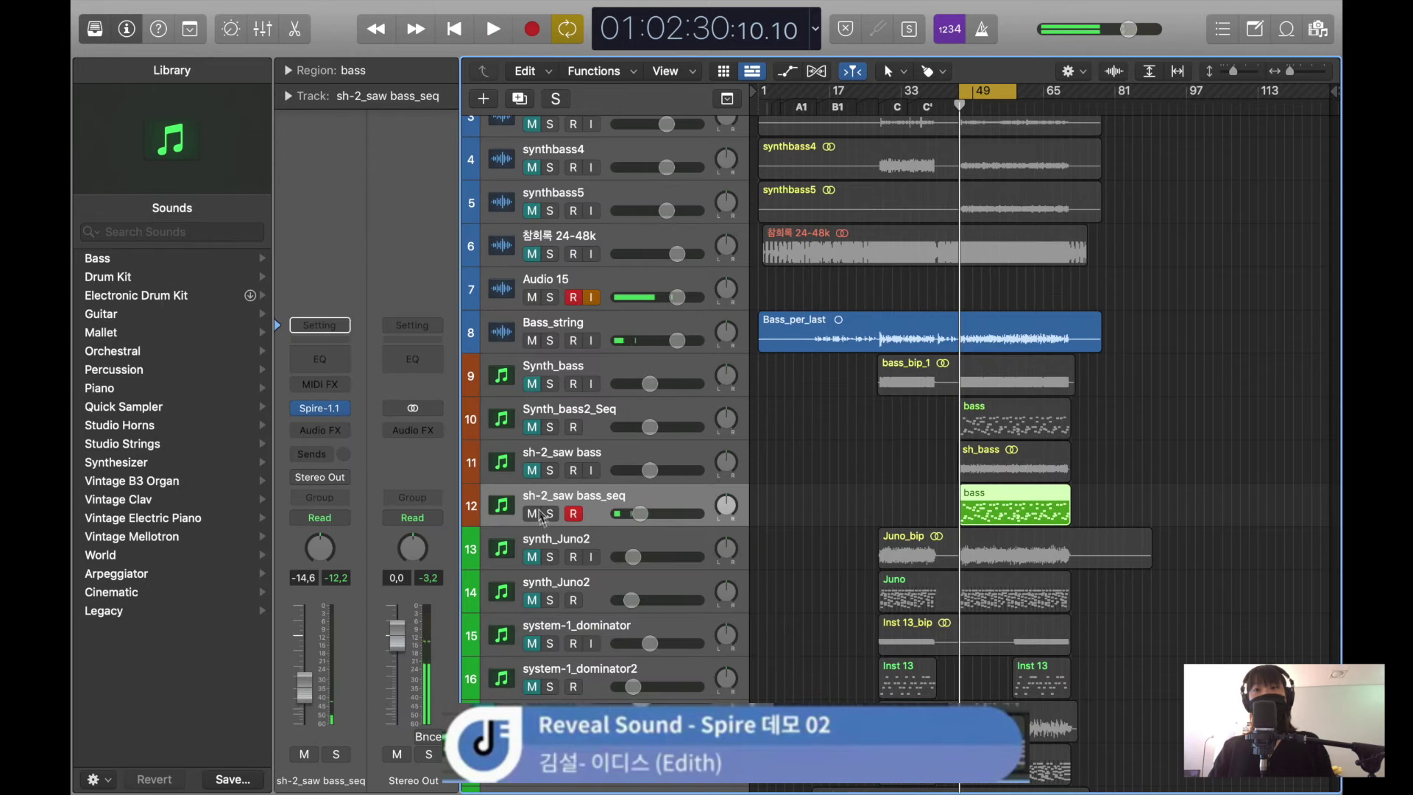
# - Mute the sh-2_saw bass_seq track, then unmute and select the synth_Juno2 audio track (track 13)
pyautogui.click(532, 514)
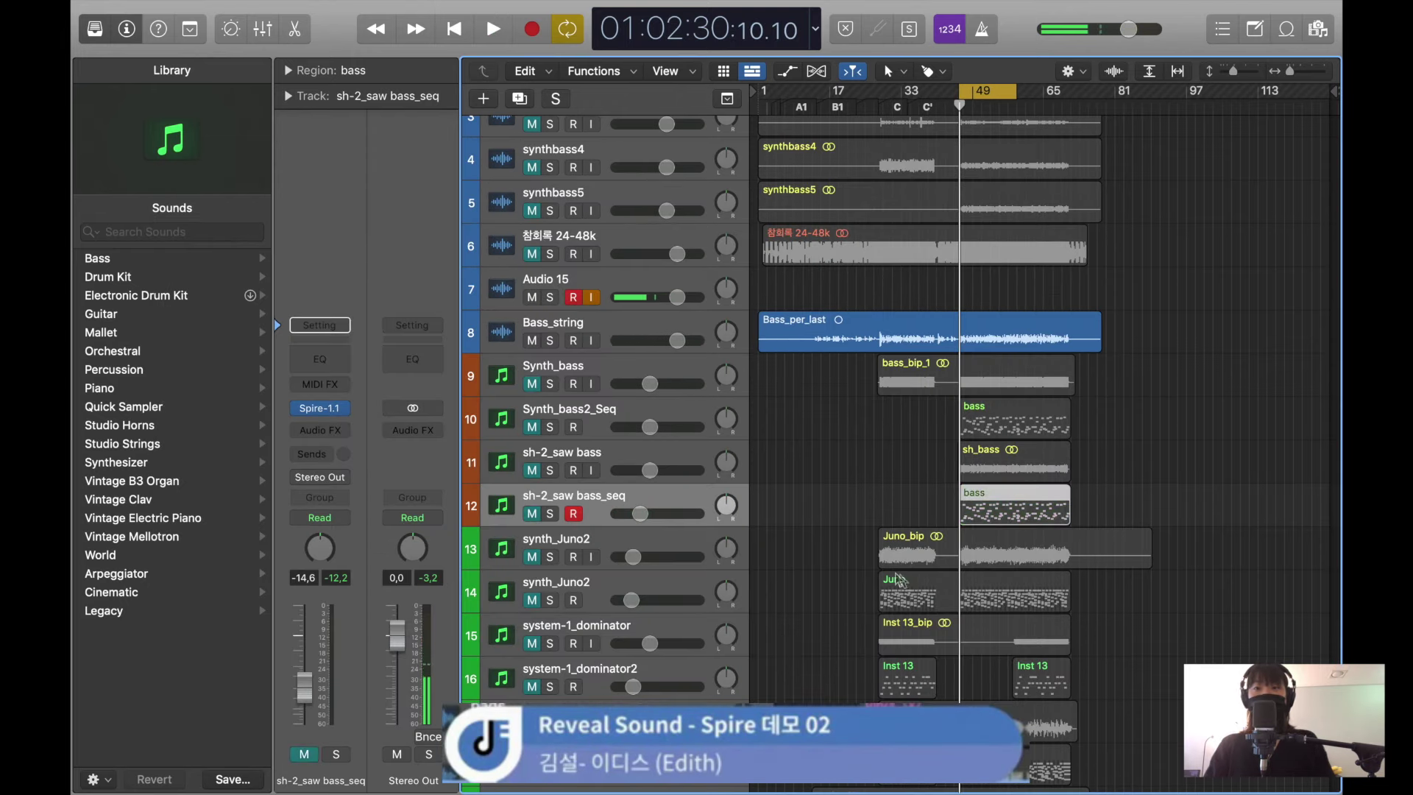
pyautogui.scroll(2, 887, 572)
pyautogui.scroll(-3, 887, 572)
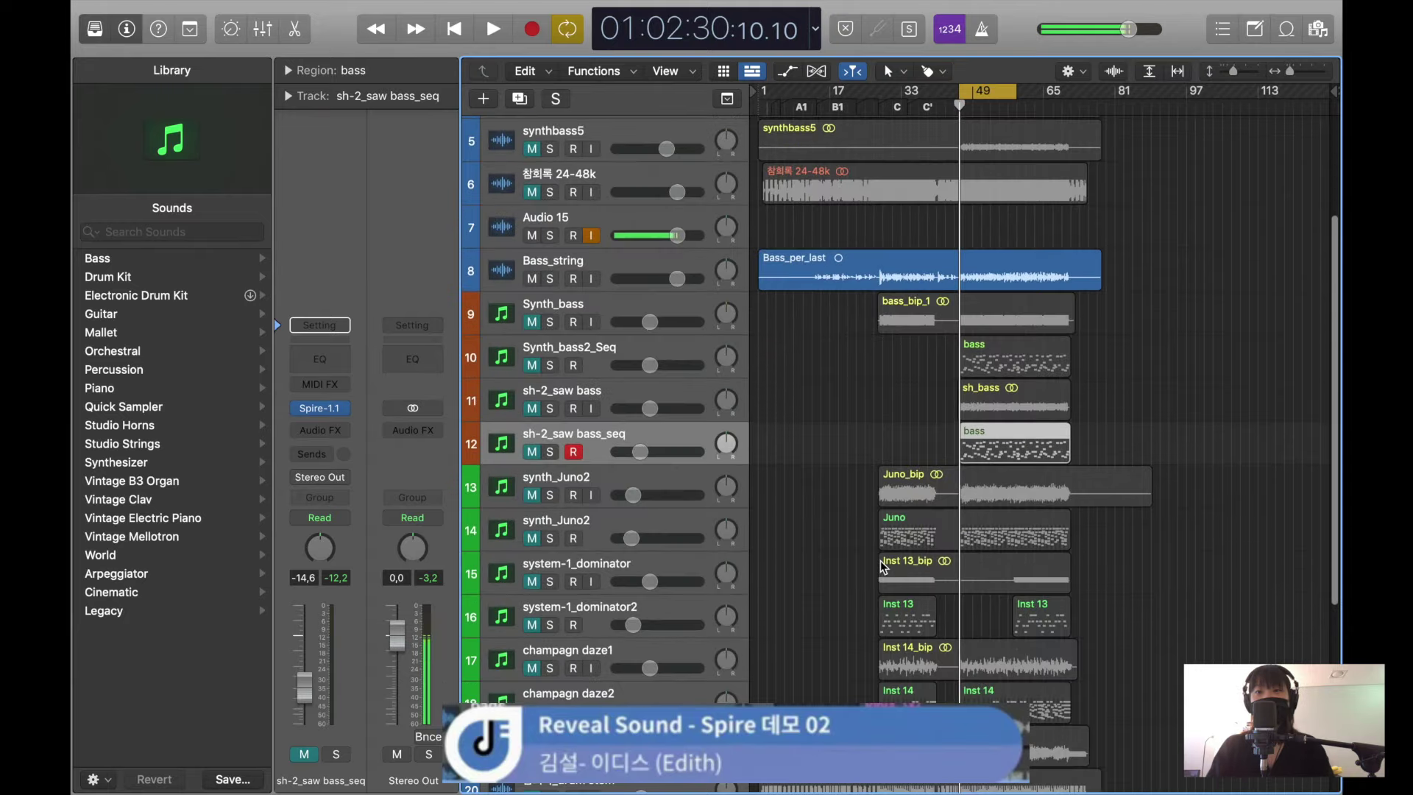
pyautogui.click(532, 494)
pyautogui.click(600, 478)
pyautogui.scroll(1, 597, 478)
pyautogui.scroll(-2, 596, 457)
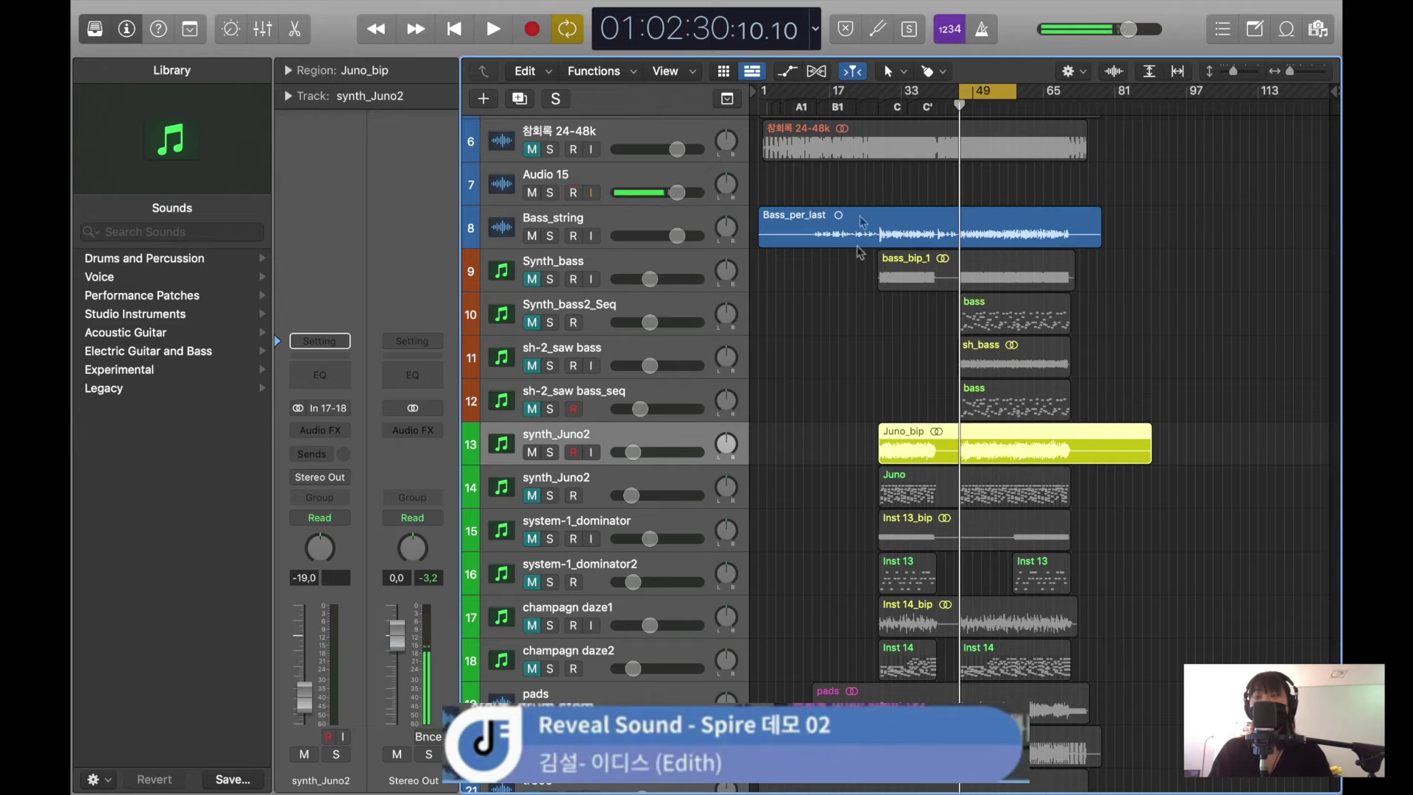
# - Turn off cycle mode and play from the start of the Juno_bip region while raising track 13's volume to -9.0 dB
pyautogui.press('c')
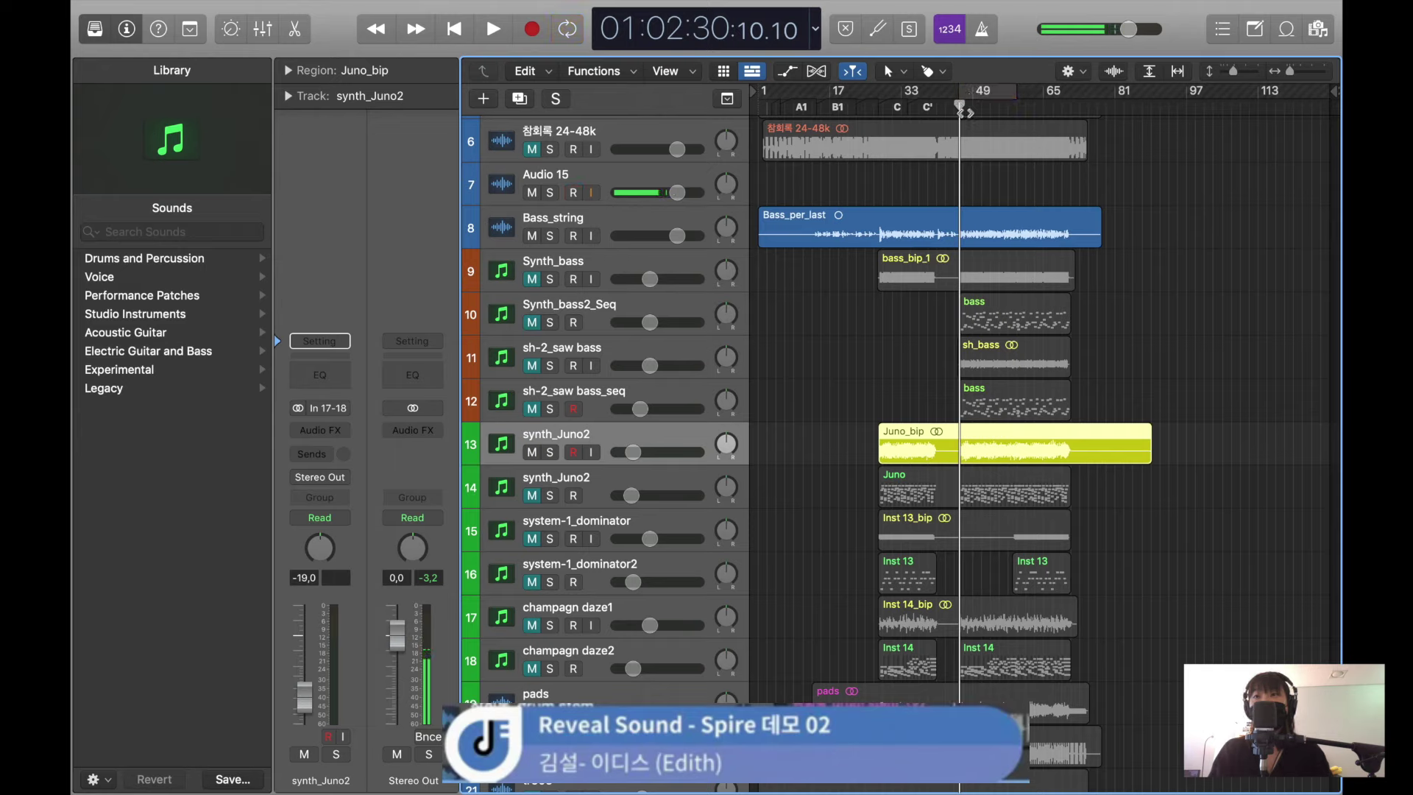
pyautogui.click(885, 109)
pyautogui.press('space')
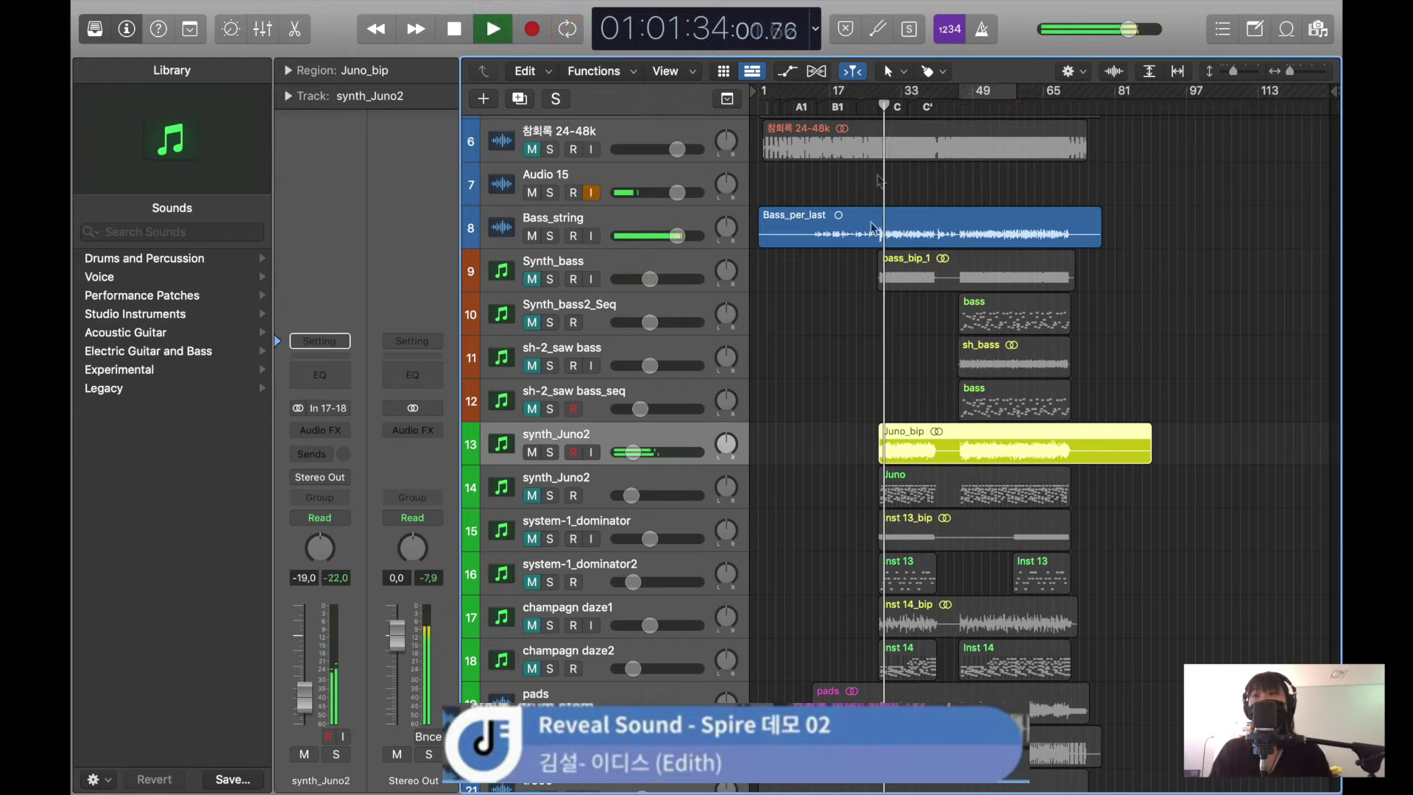
pyautogui.click(880, 109)
pyautogui.moveTo(633, 452); pyautogui.dragTo(679, 457)
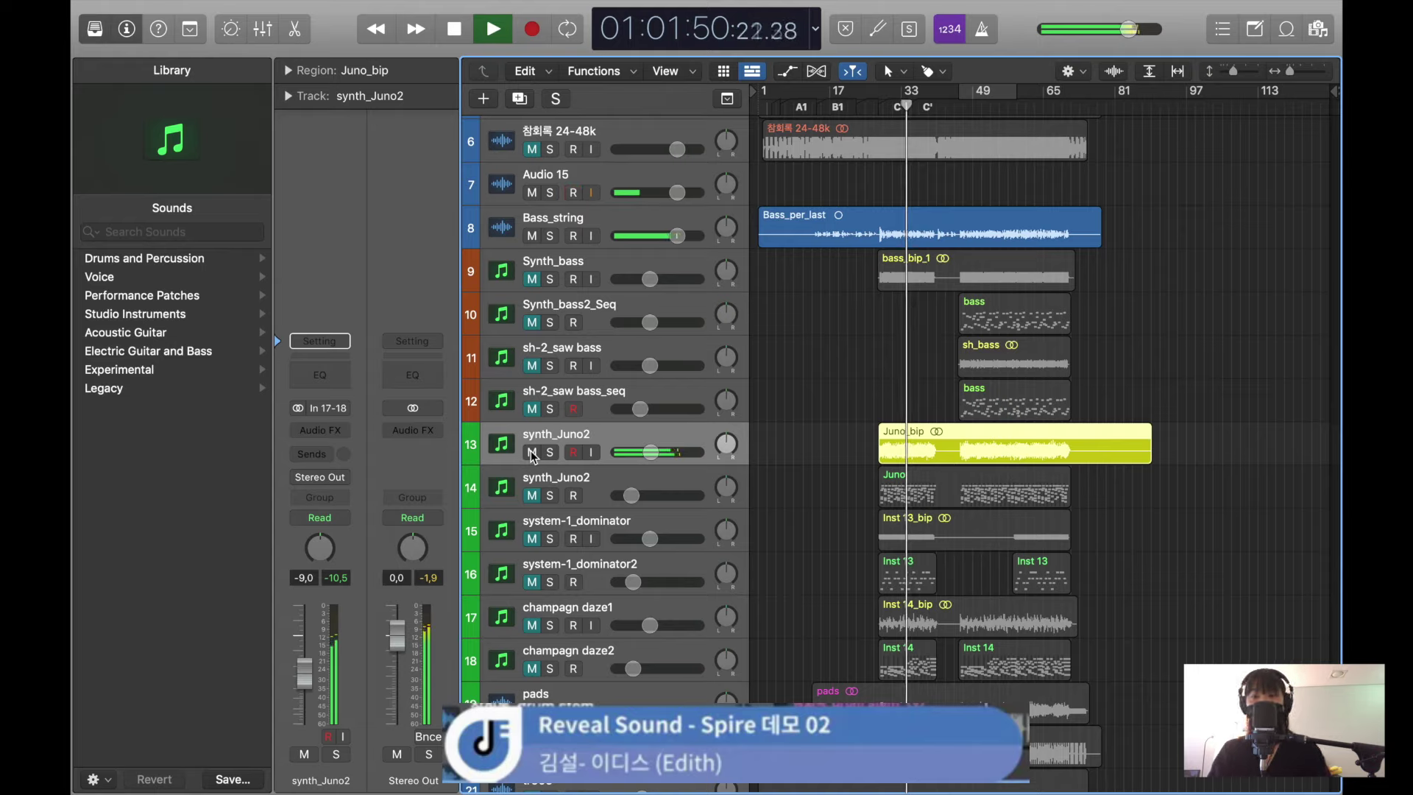
pyautogui.press('space')
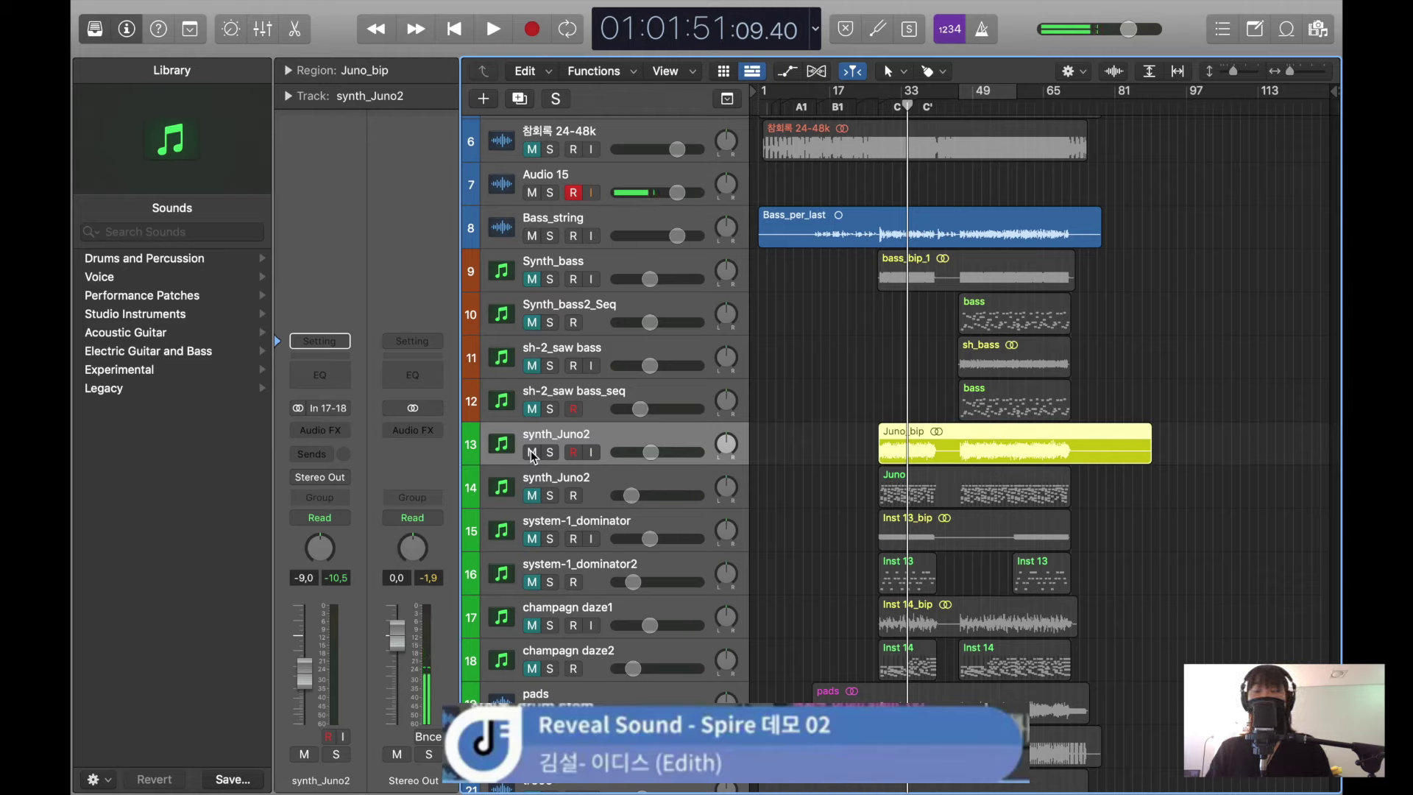
# - Select and unmute the synth_Juno2 MIDI track (track 14) and mute the synth_Juno2 audio track (track 13)
pyautogui.click(584, 480)
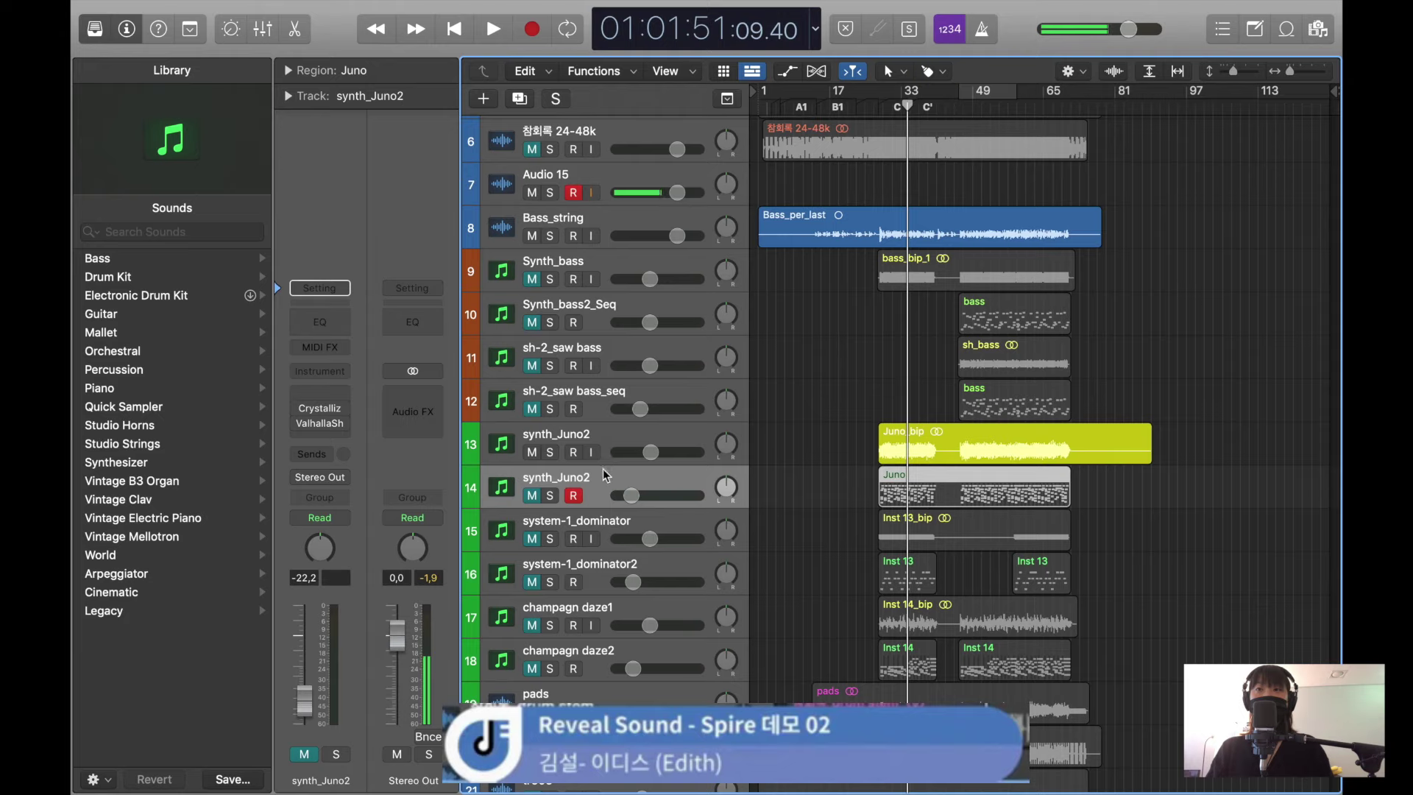
pyautogui.moveTo(348, 414)
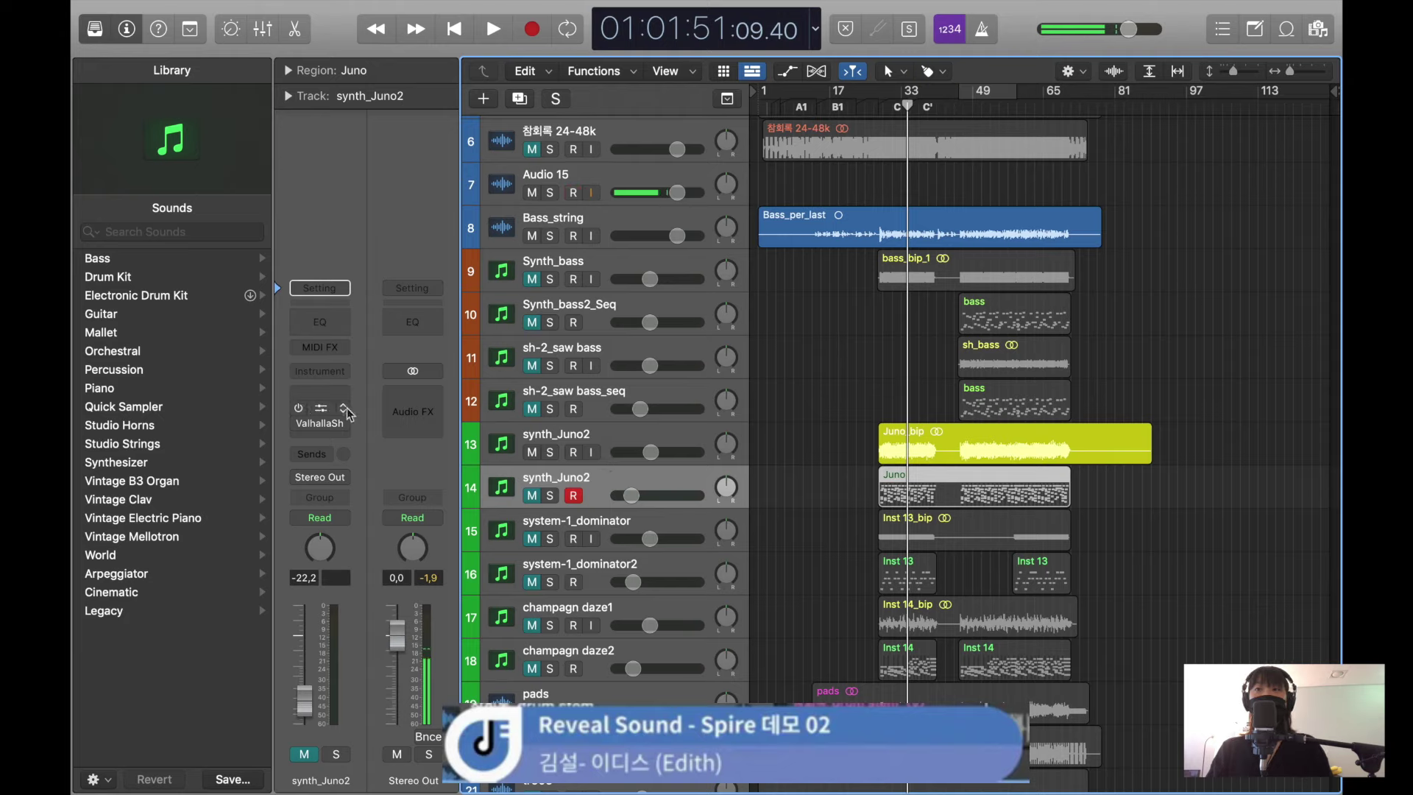
pyautogui.click(532, 495)
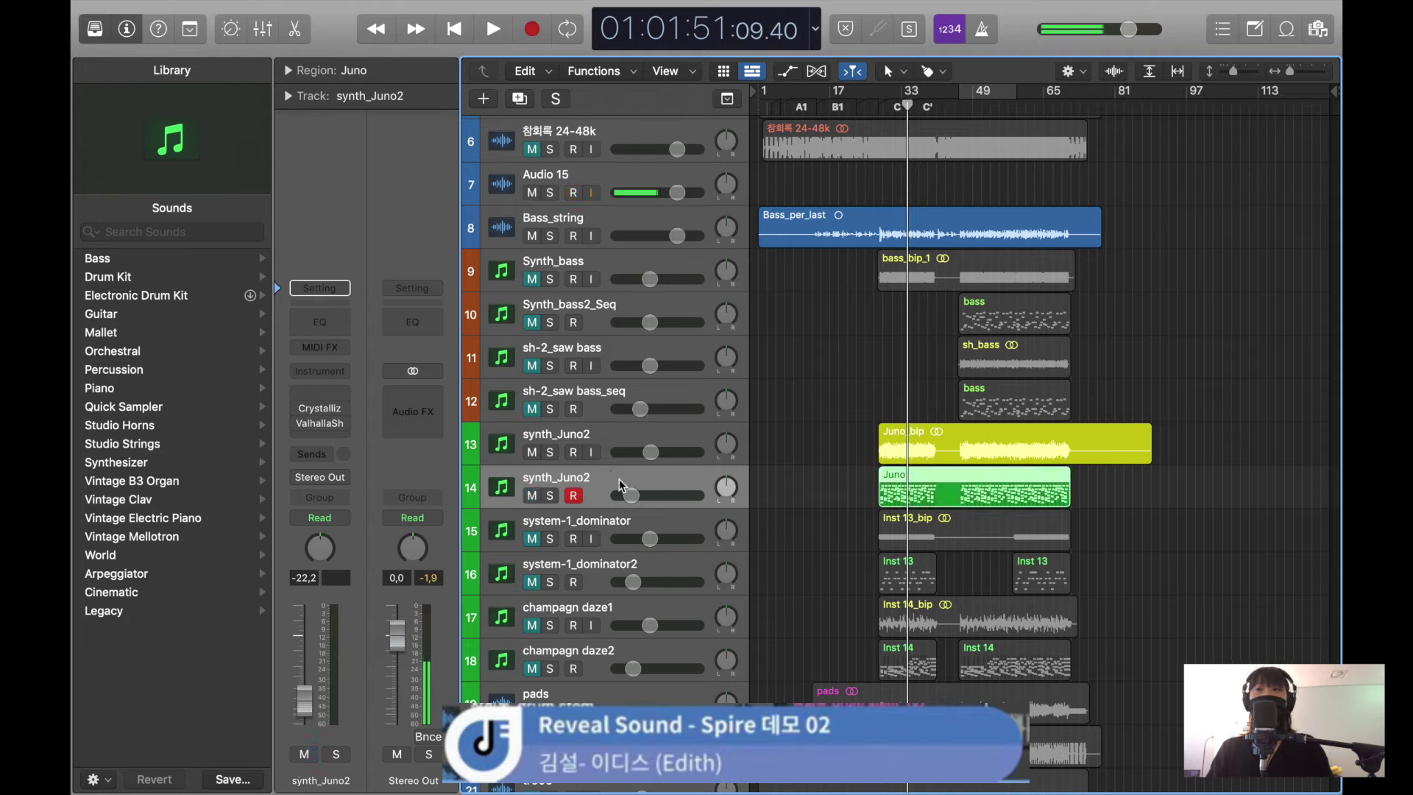
pyautogui.click(531, 452)
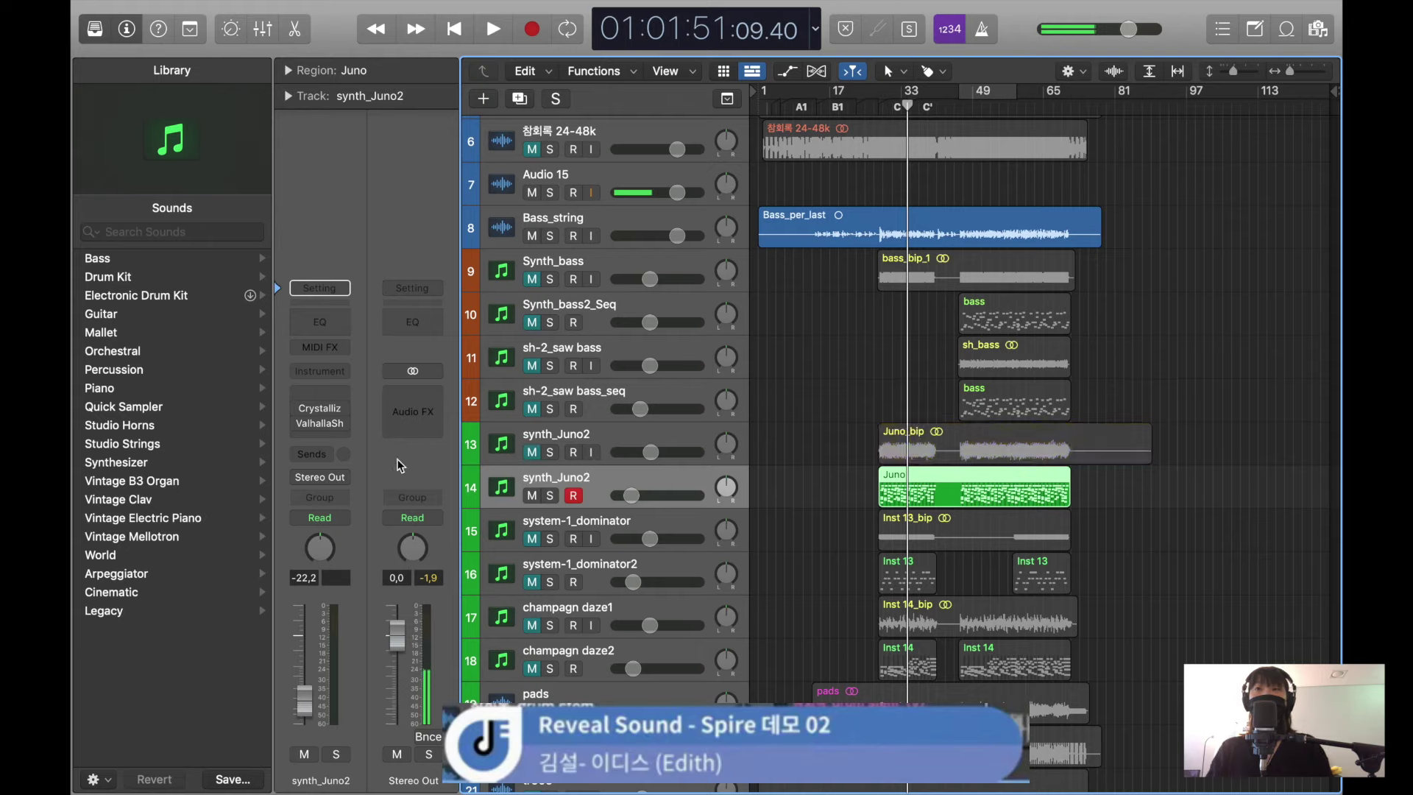
# - Insert the stereo Spire-1.1 instrument on the synth_Juno2 MIDI track and move its window up
pyautogui.click(318, 372)
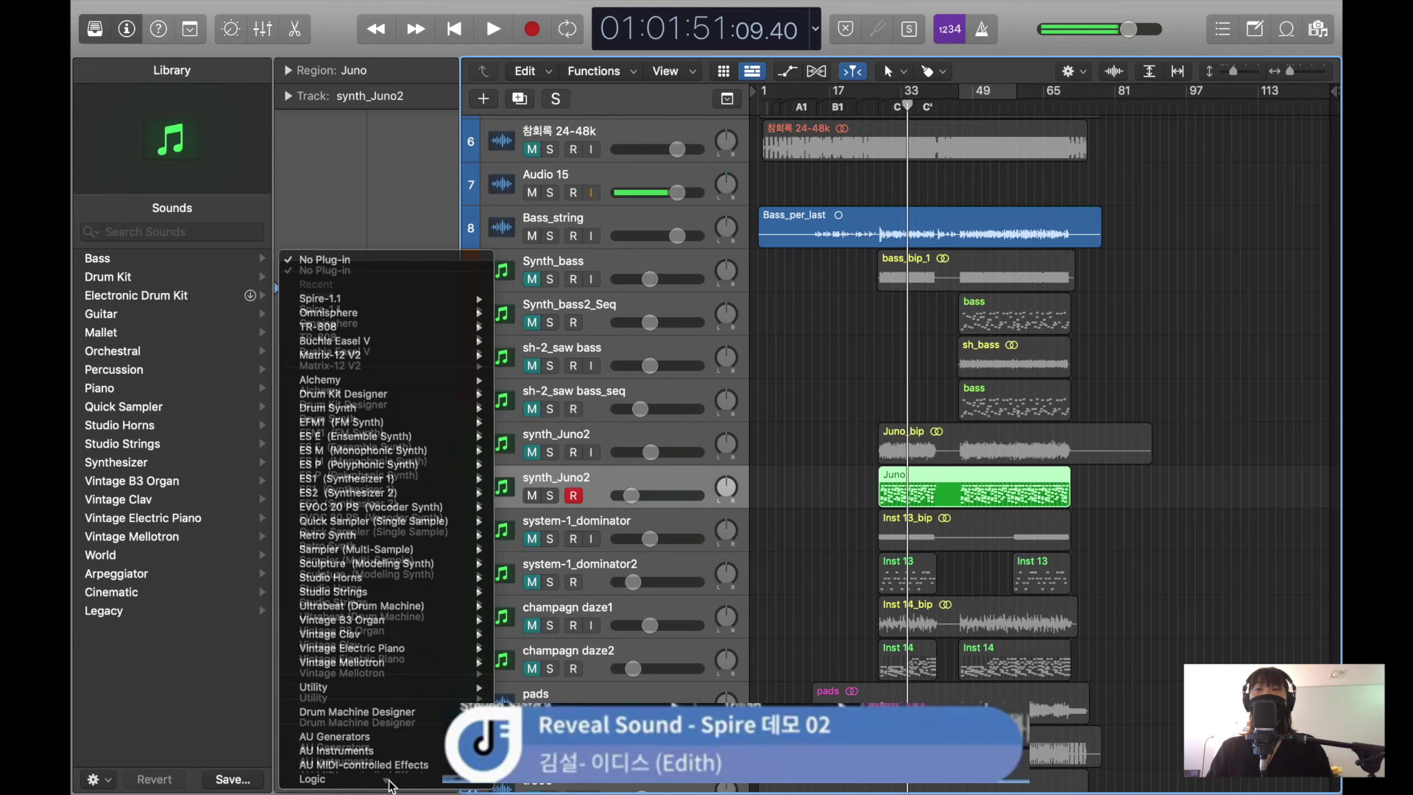
pyautogui.moveTo(388, 752)
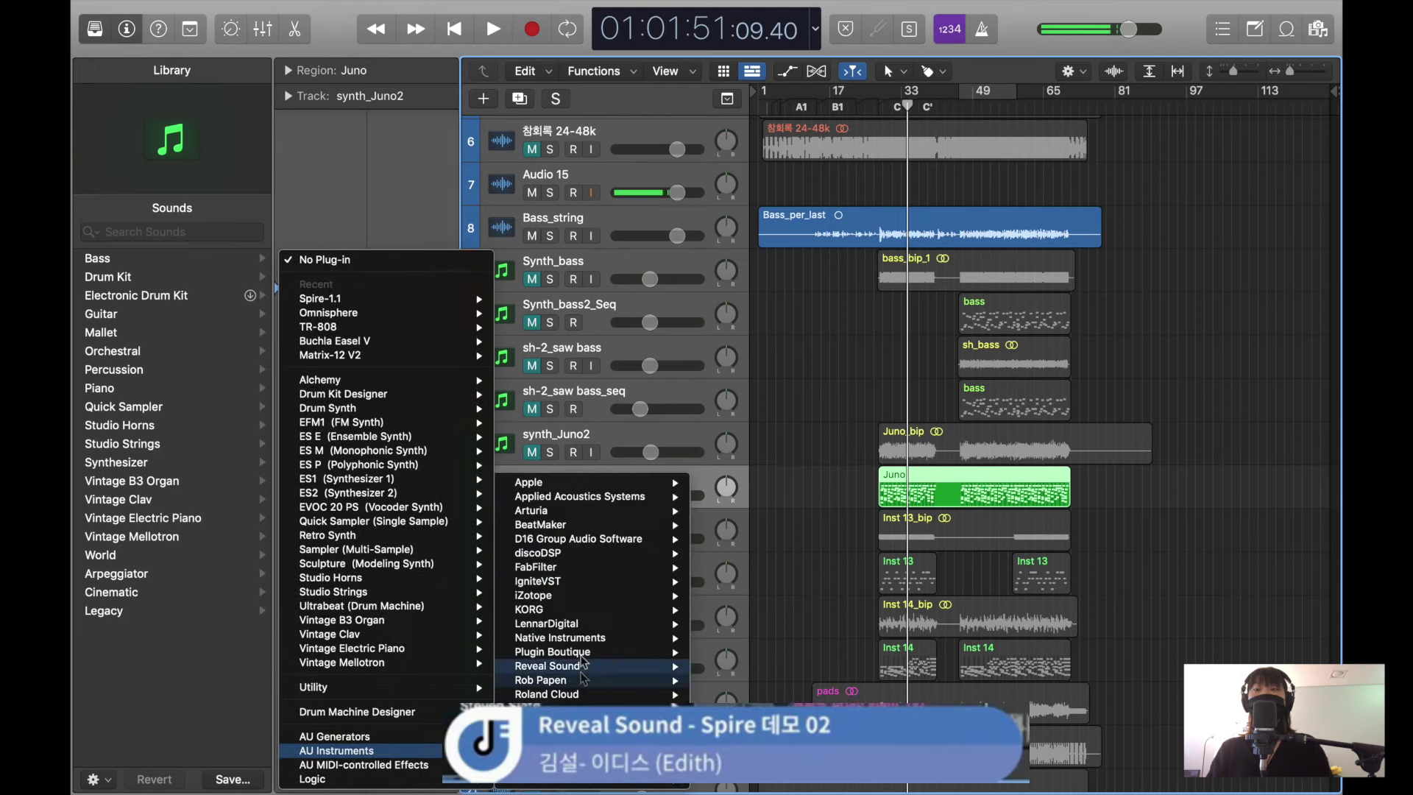
pyautogui.moveTo(547, 665)
pyautogui.moveTo(732, 680)
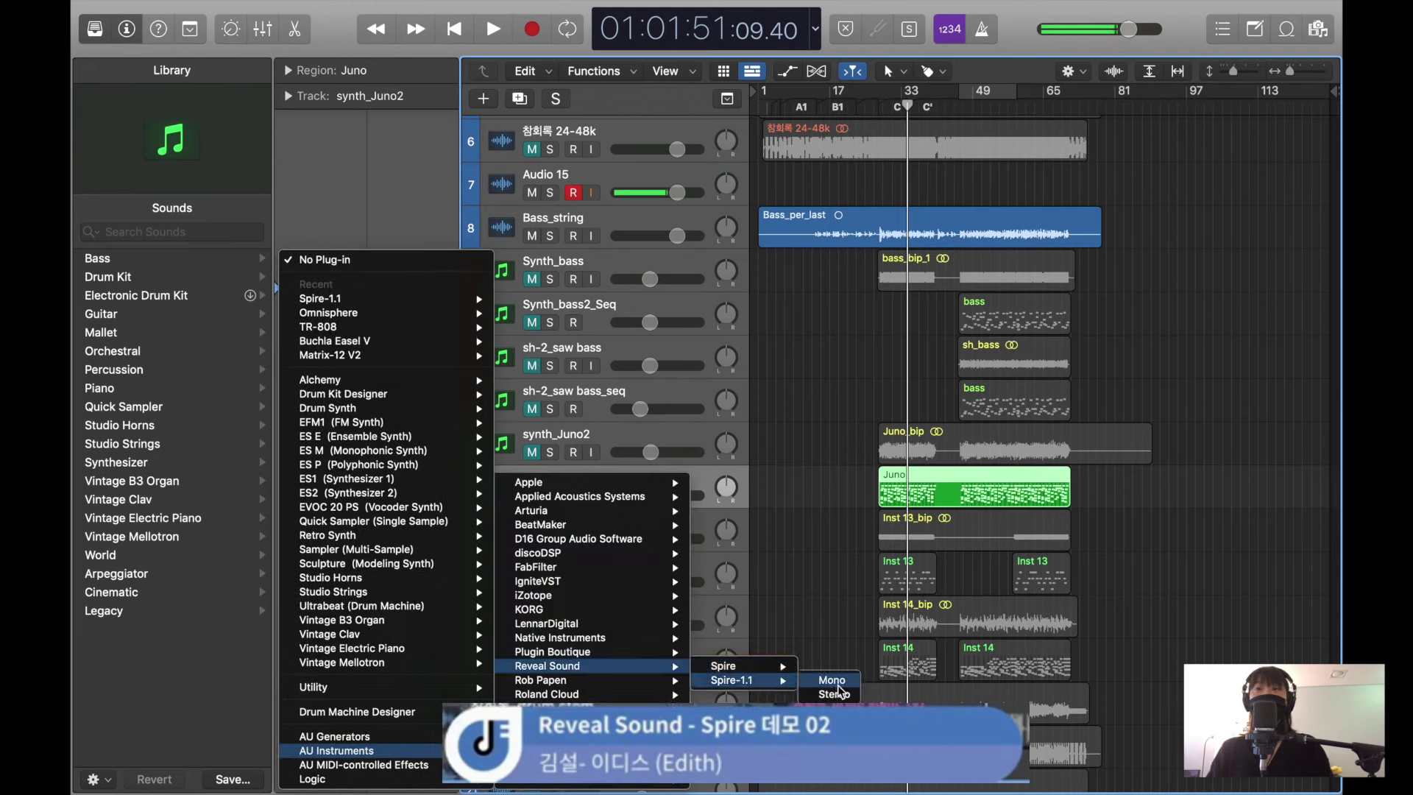
pyautogui.click(835, 694)
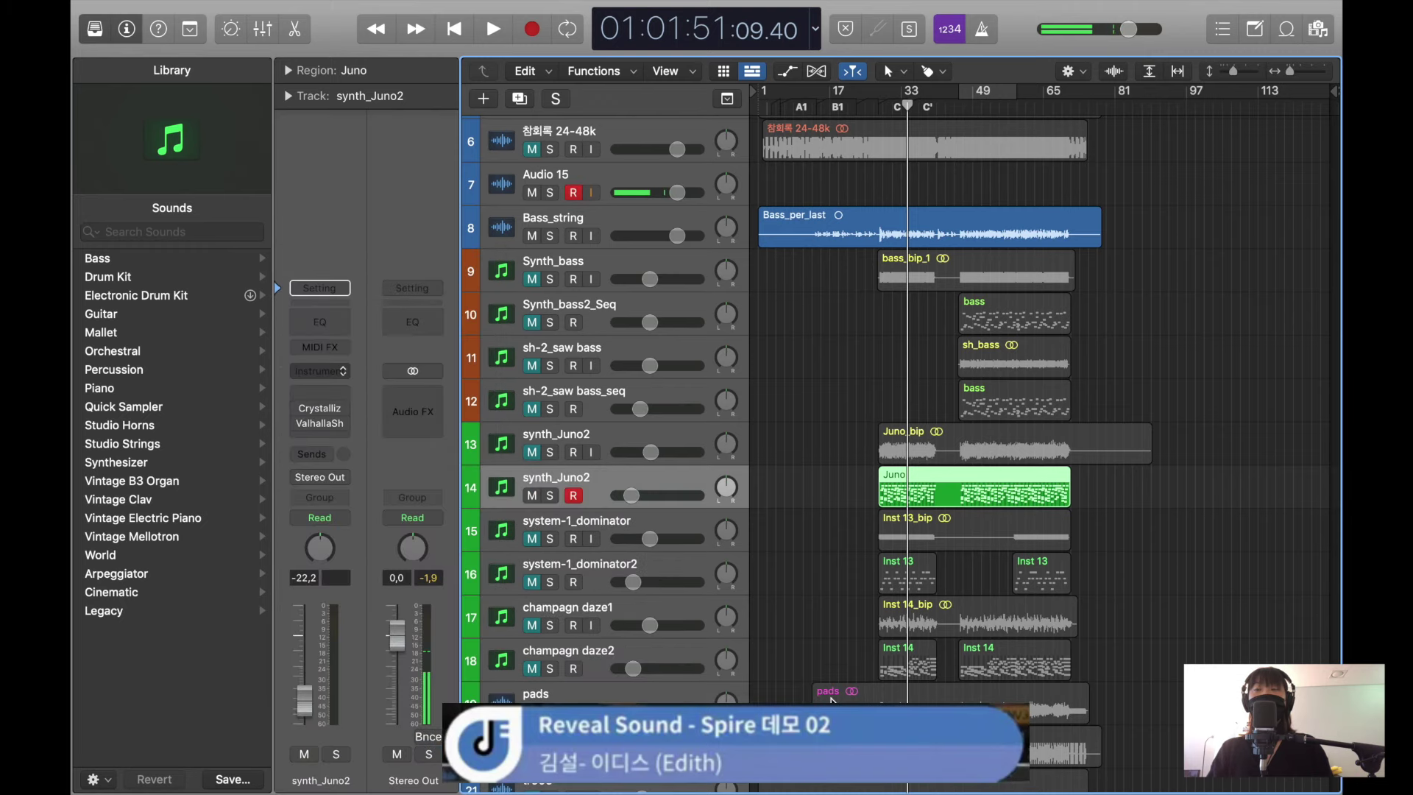
pyautogui.moveTo(699, 226); pyautogui.dragTo(569, 83)
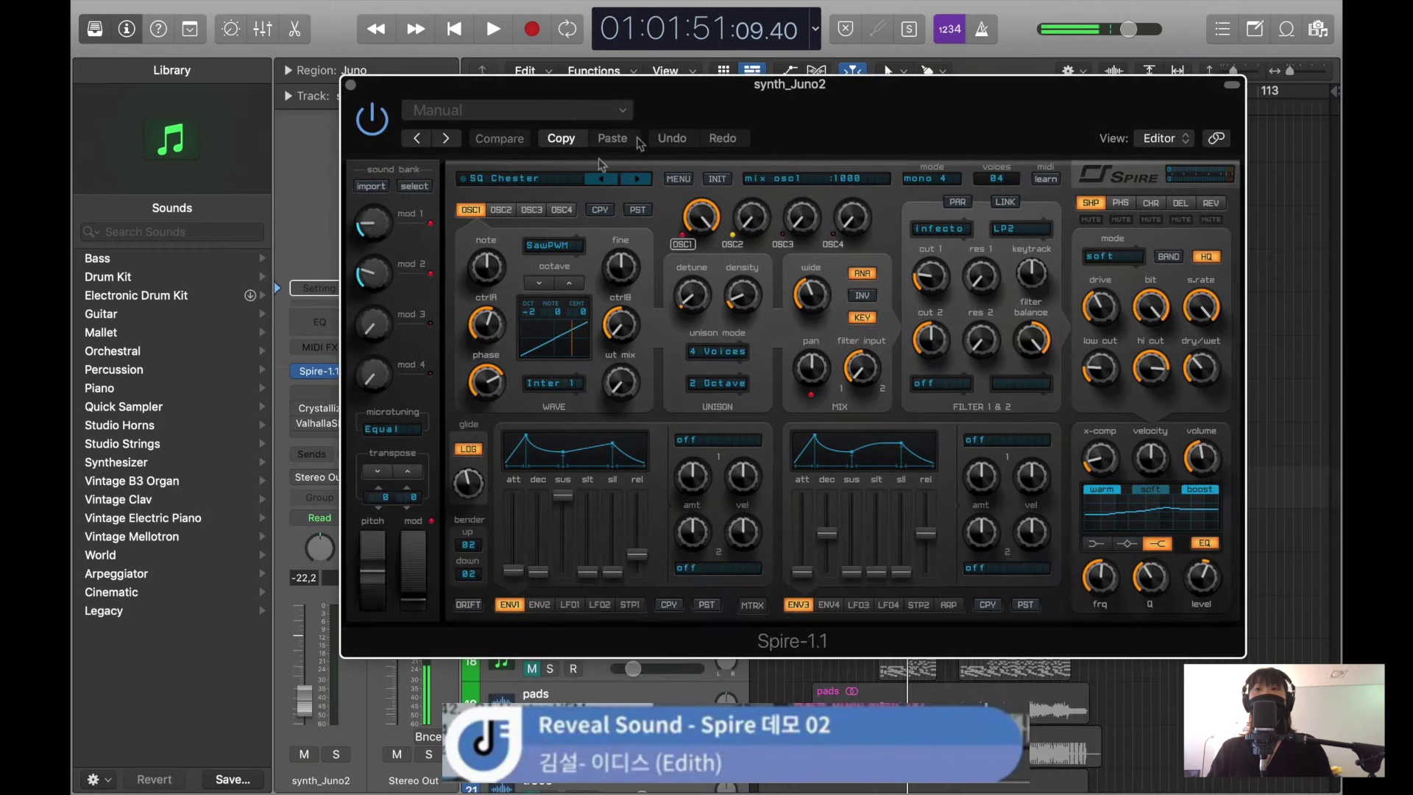
# - Load preset 098, SY DX Kontrol, in Spire and close the plug-in window
pyautogui.click(557, 186)
pyautogui.scroll(-5, 603, 317)
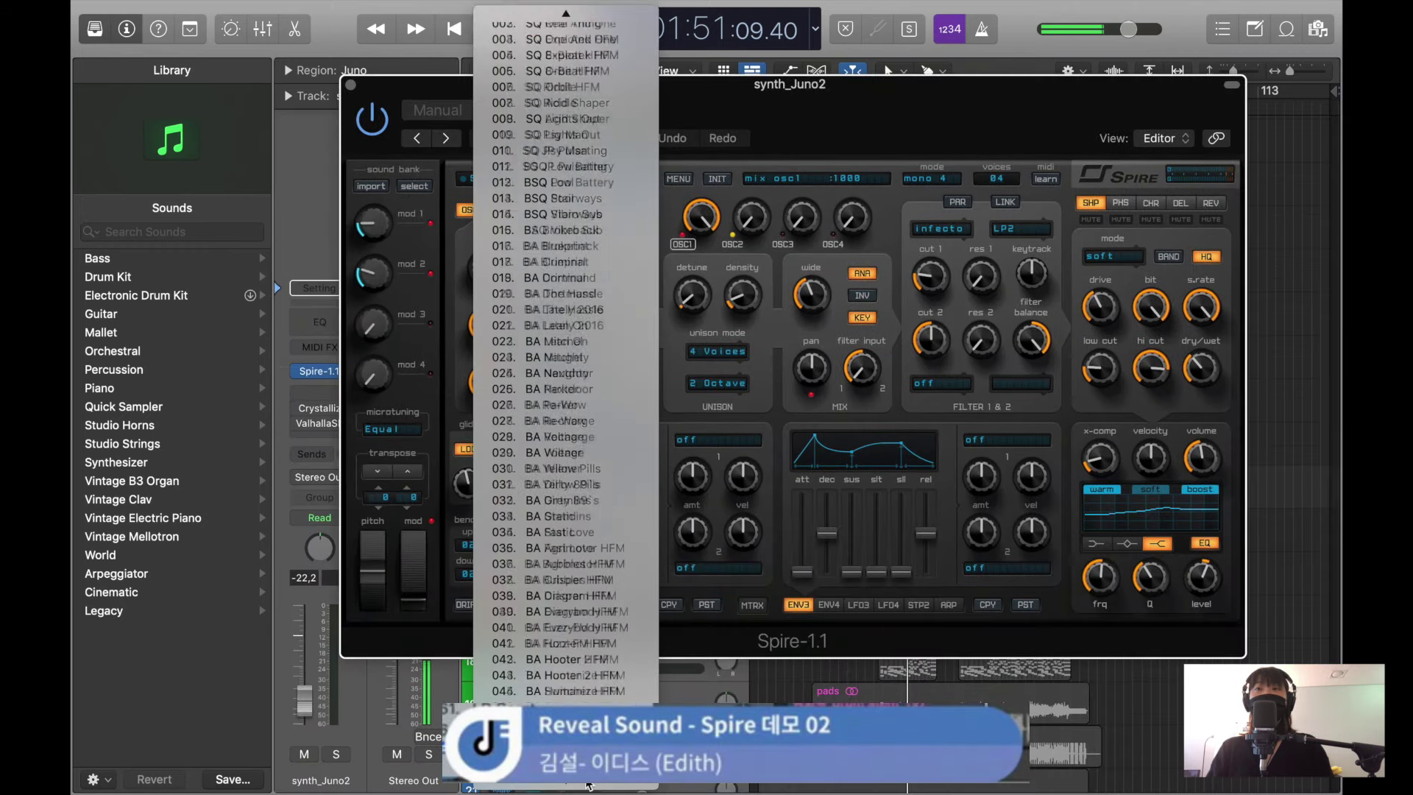
pyautogui.scroll(-10, 581, 787)
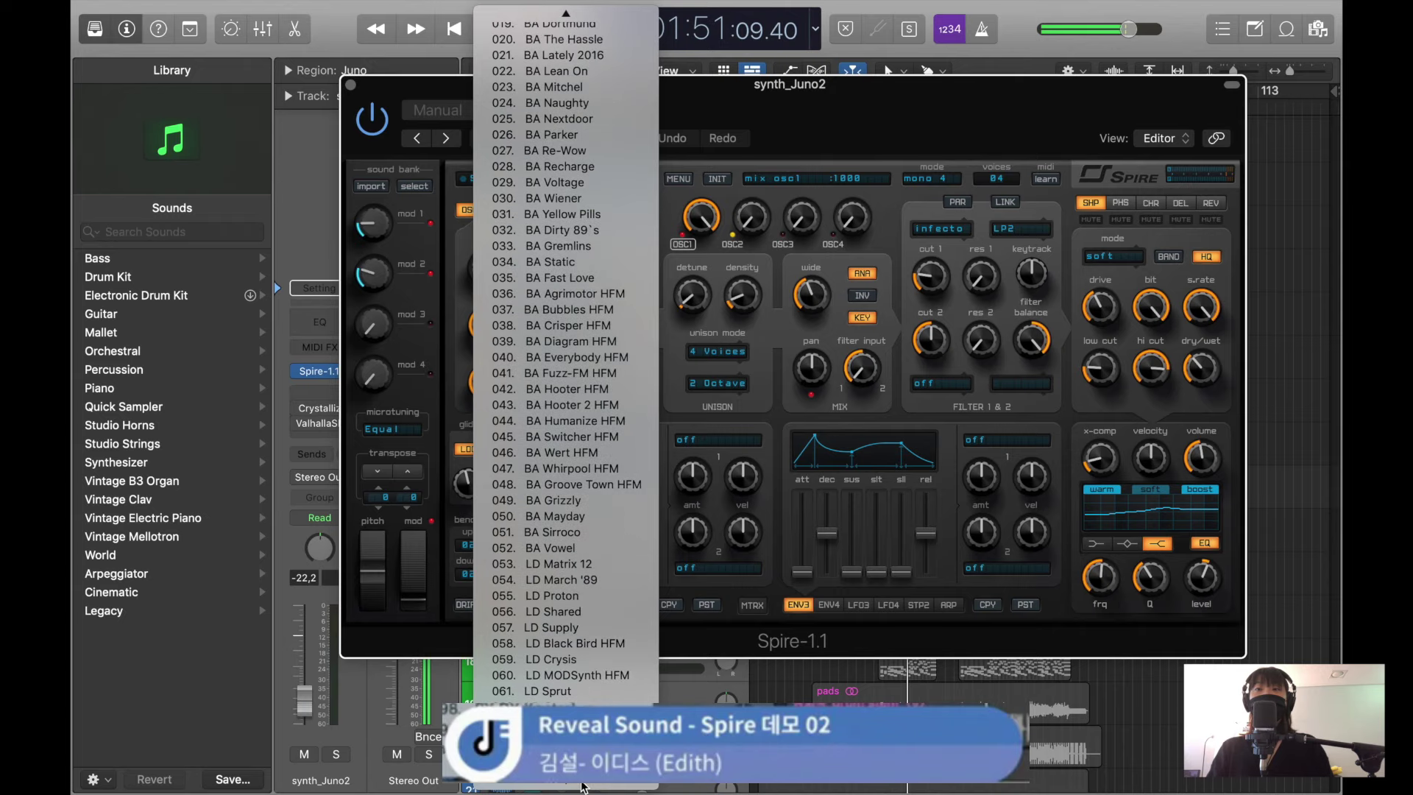
pyautogui.scroll(-10, 581, 787)
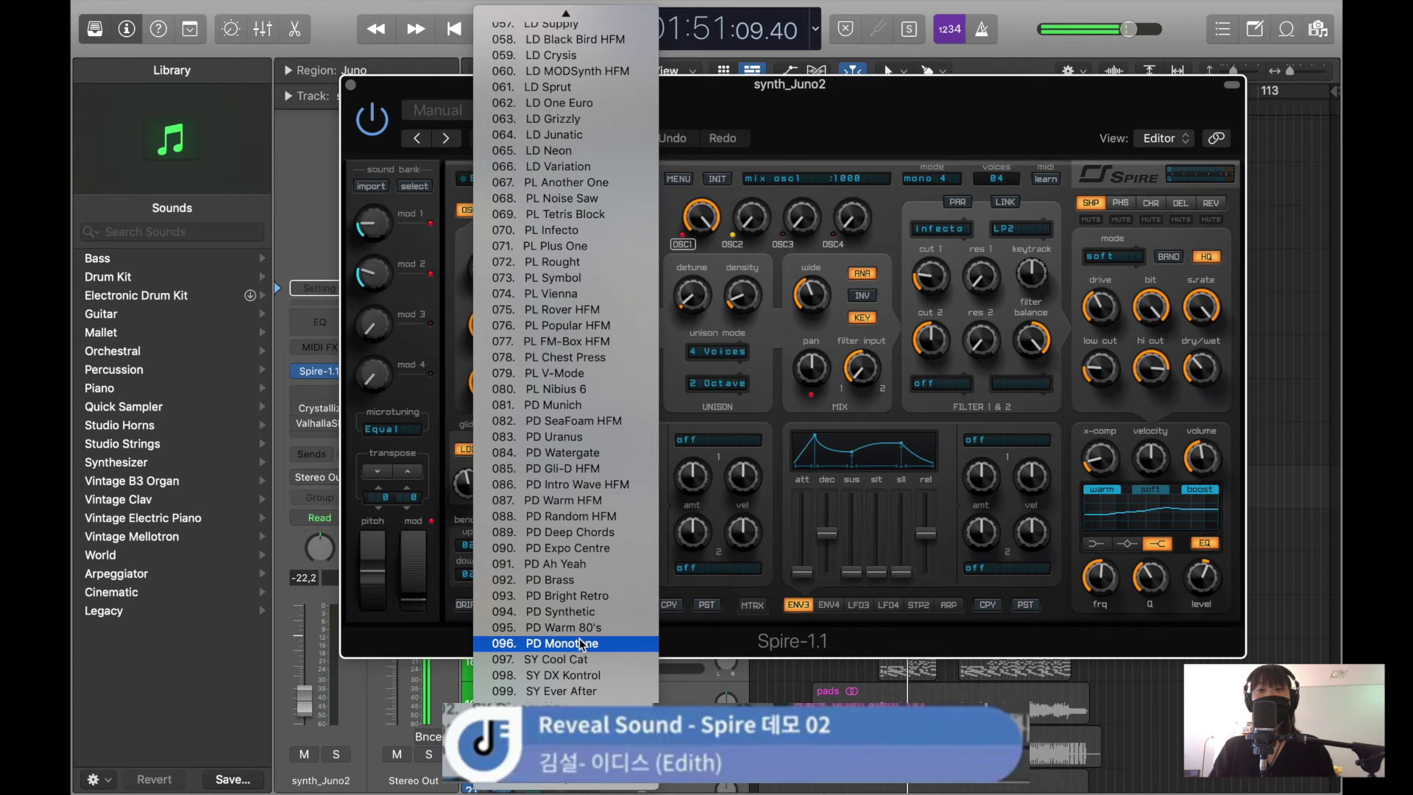
pyautogui.scroll(-1, 648, 655)
pyautogui.scroll(-5, 648, 655)
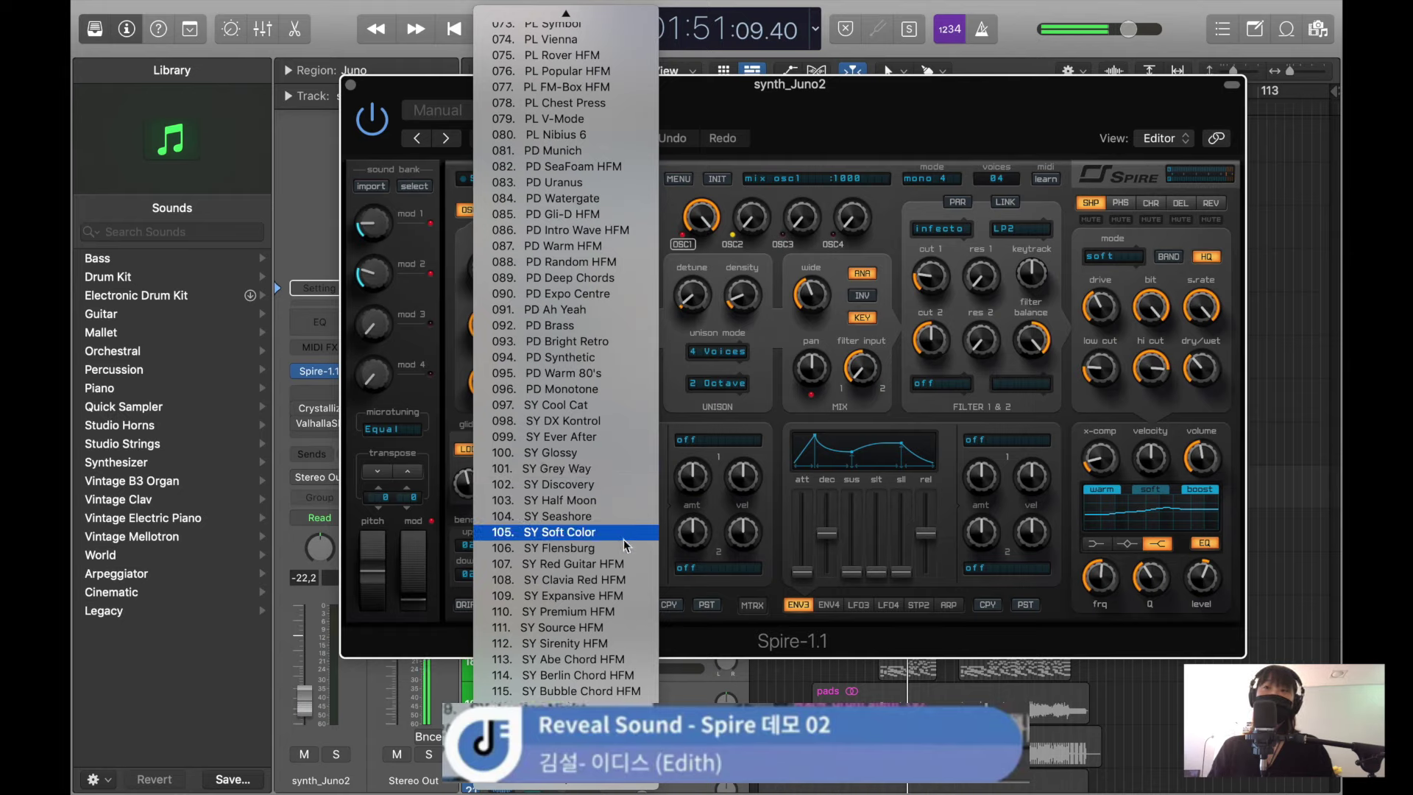
pyautogui.scroll(-1, 623, 538)
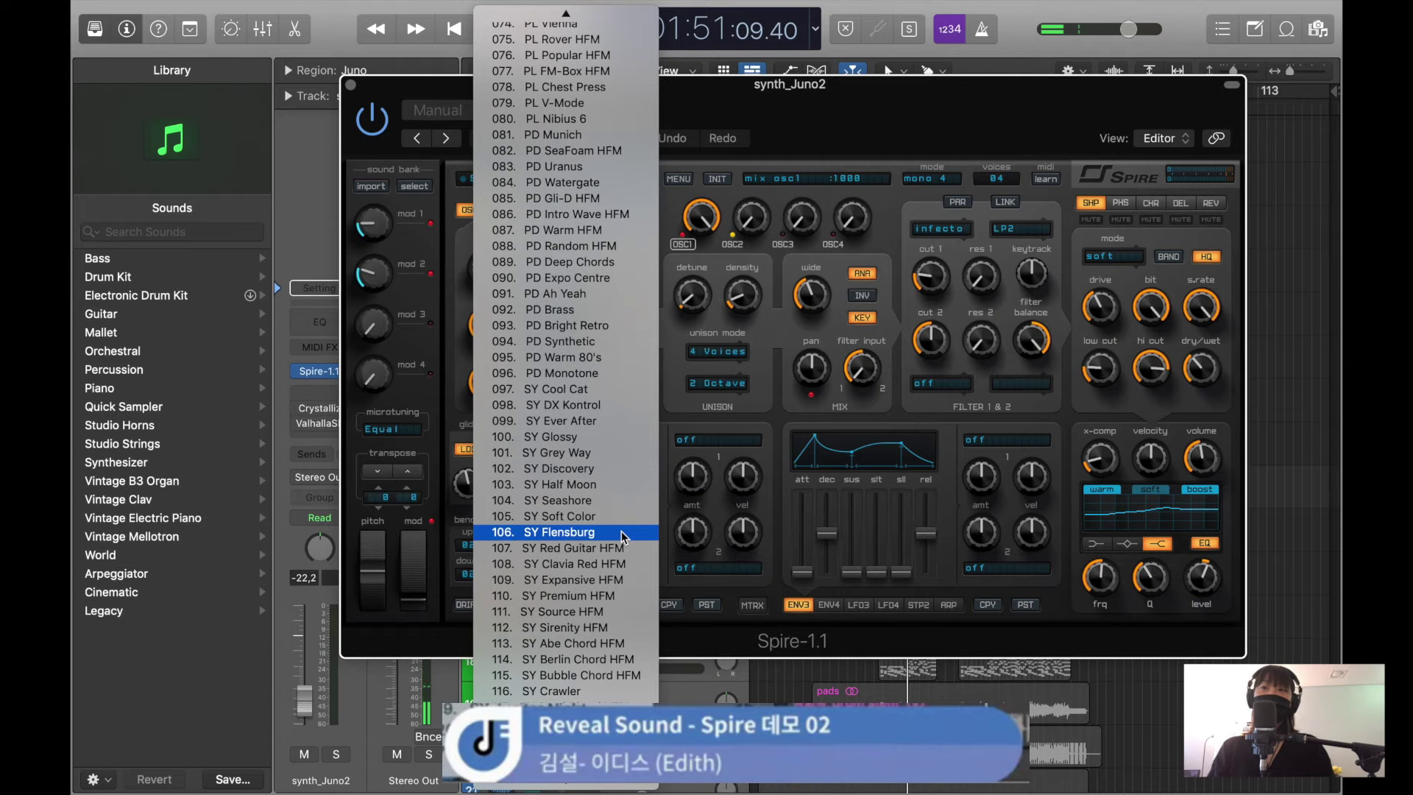
pyautogui.scroll(-3, 622, 538)
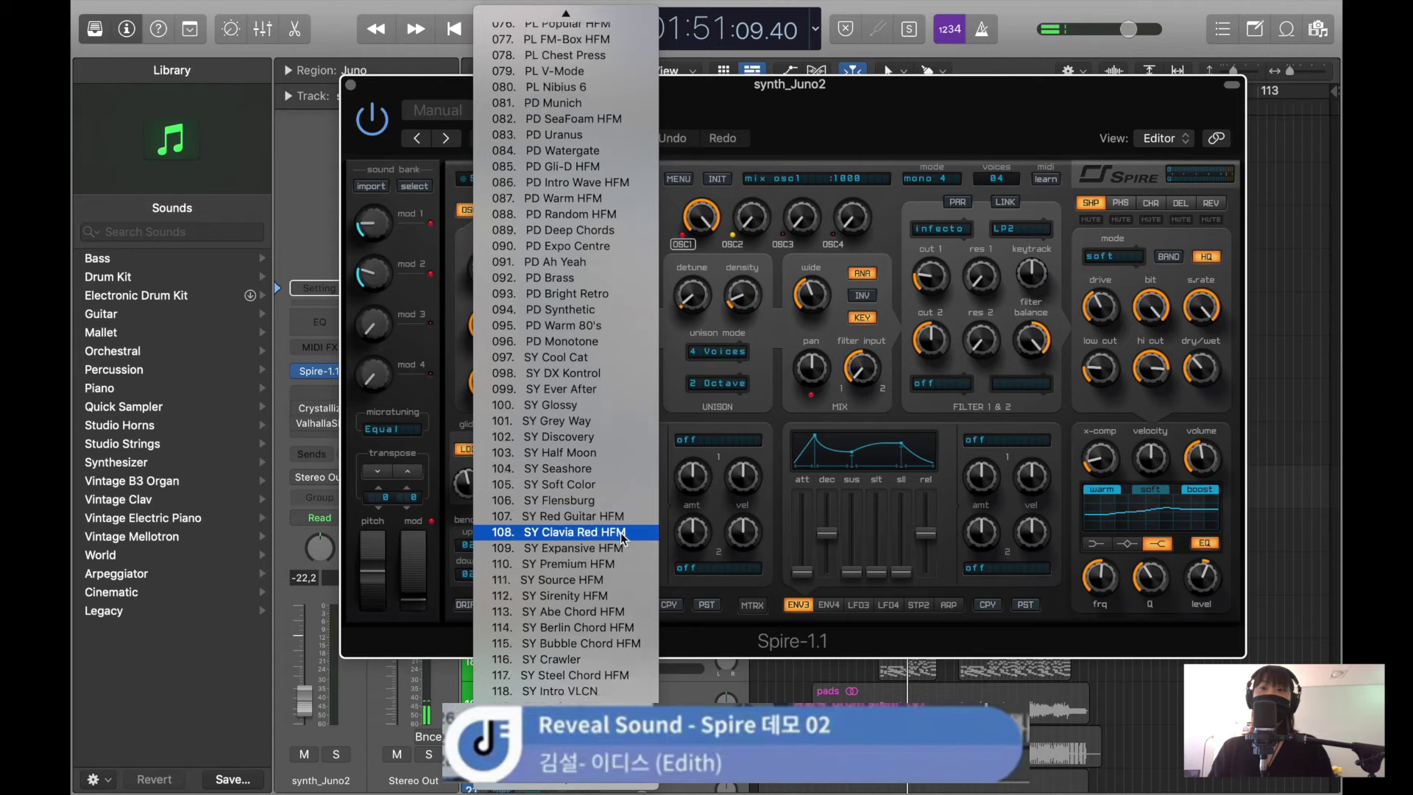
pyautogui.scroll(-1, 607, 541)
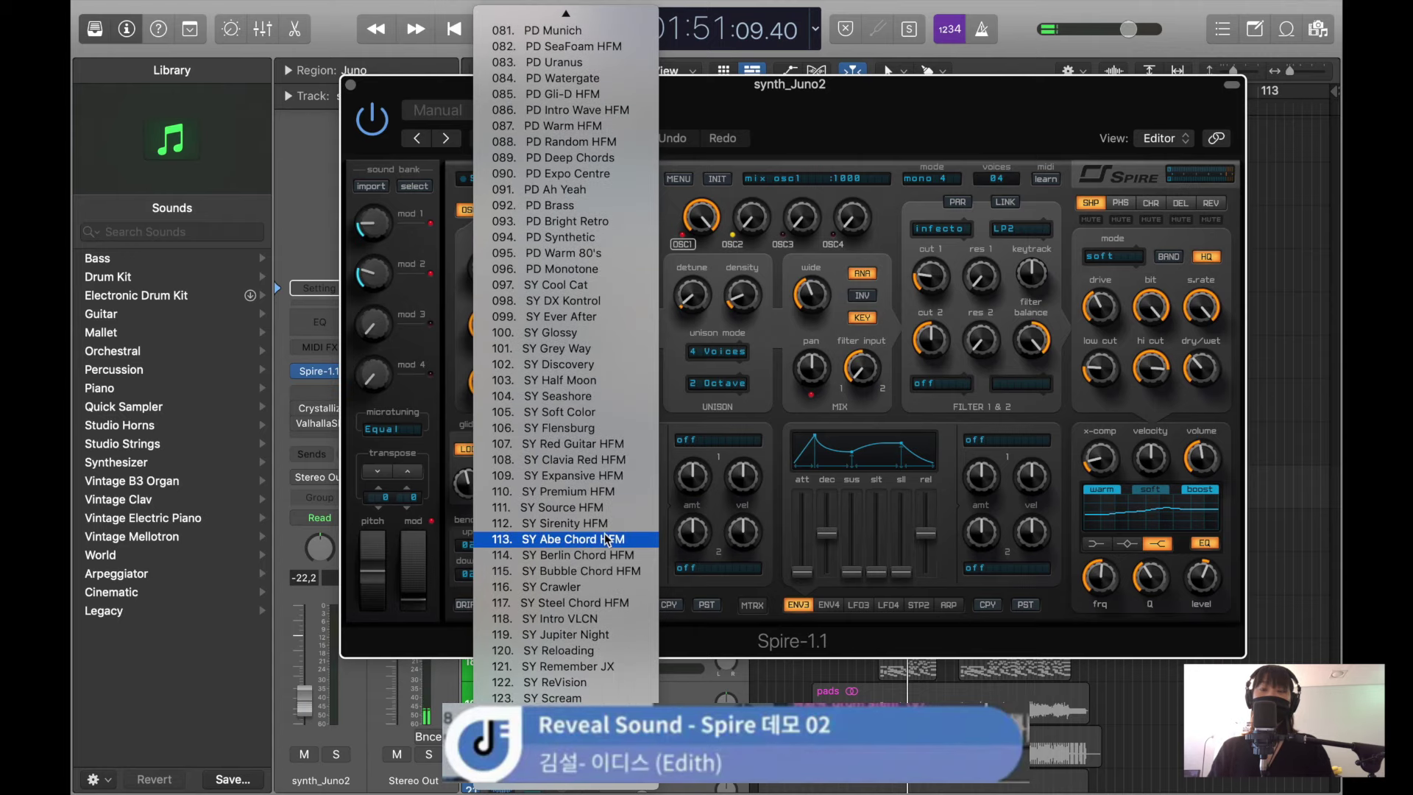
pyautogui.scroll(4, 607, 541)
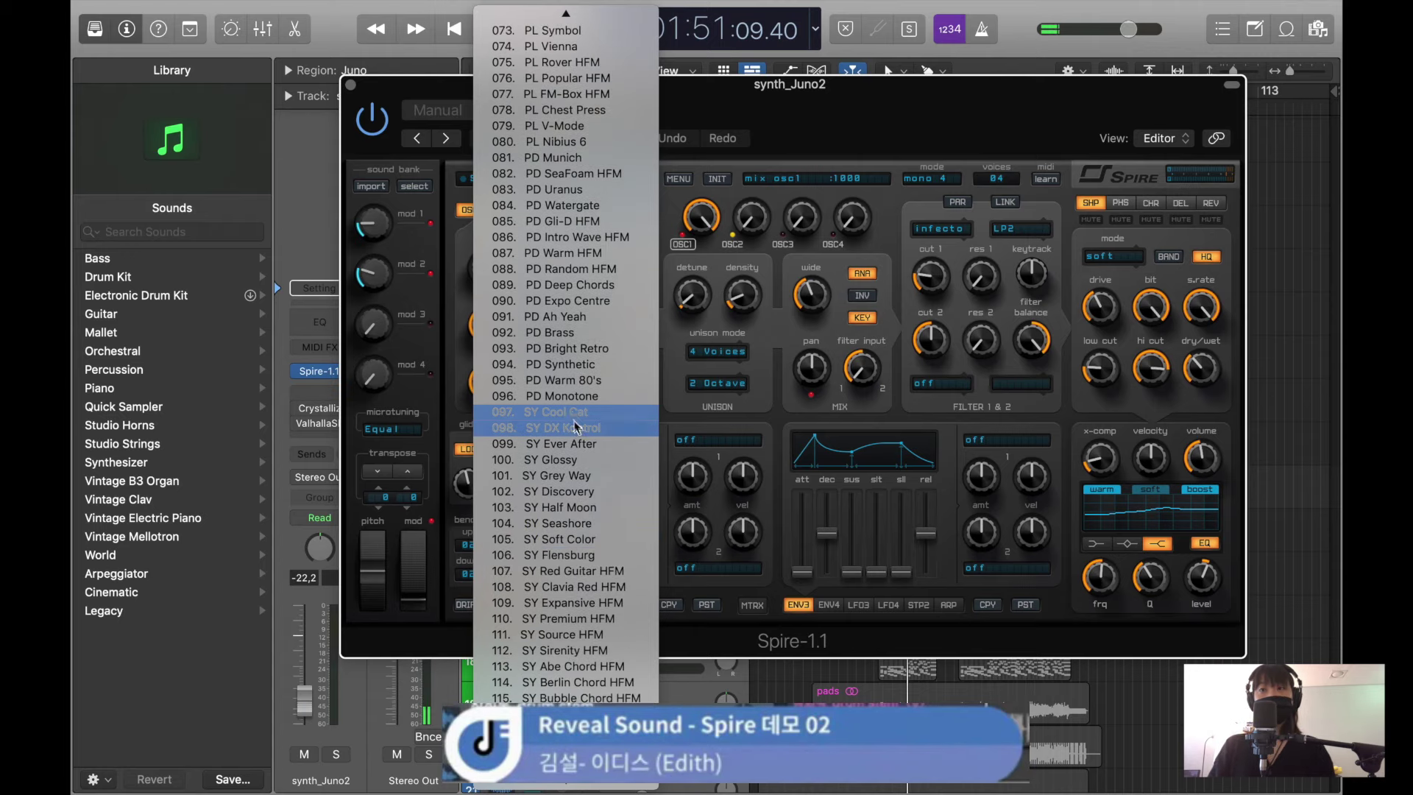
pyautogui.click(577, 427)
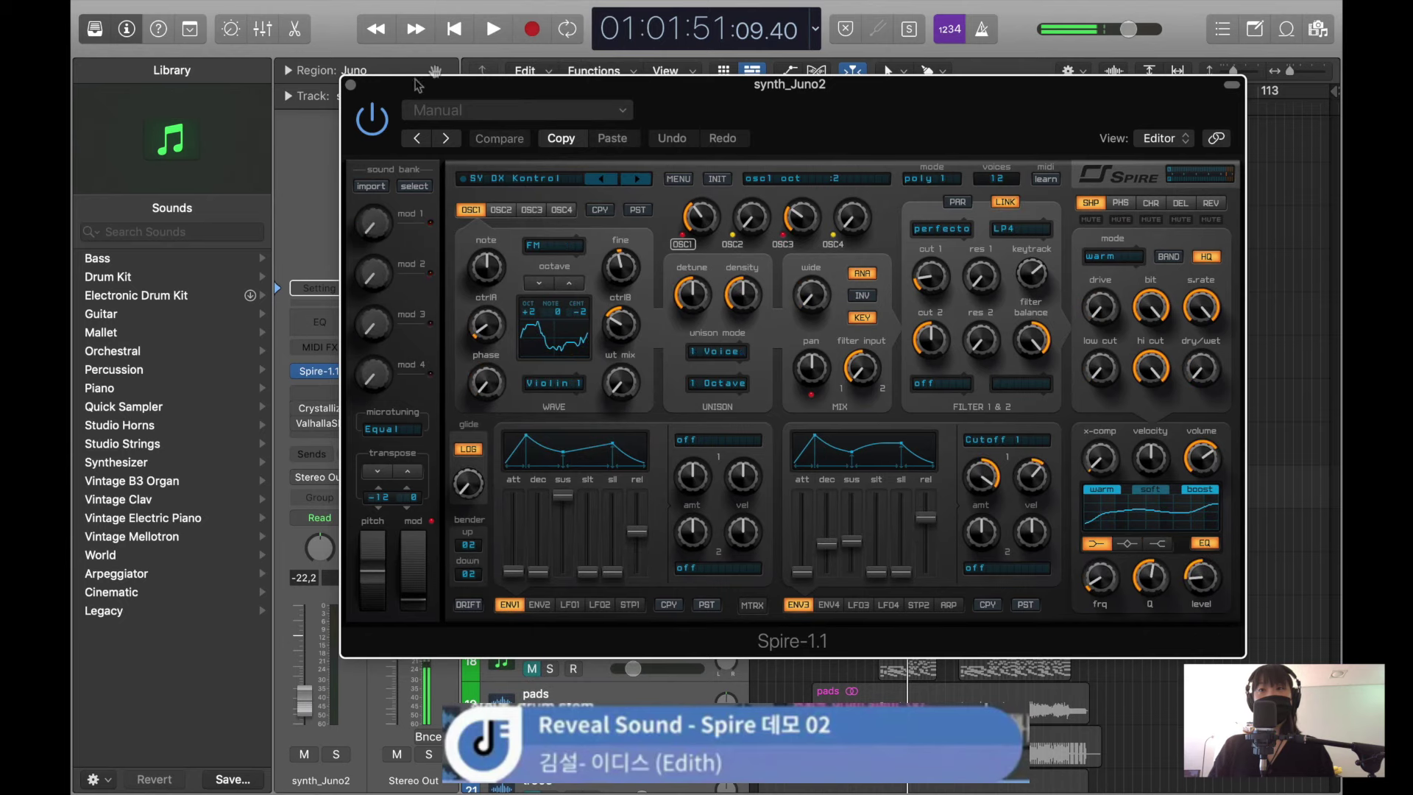
pyautogui.click(351, 86)
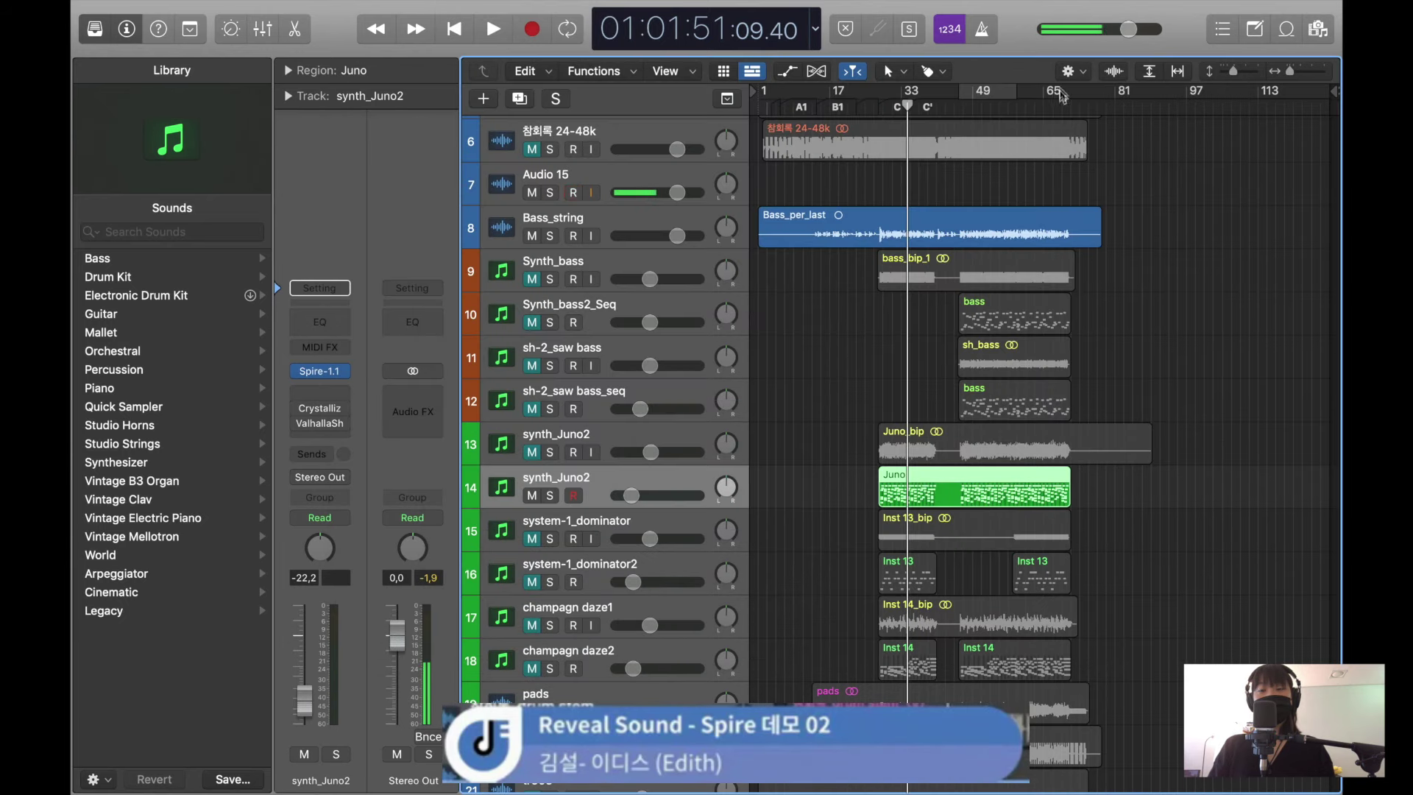
# - Raise the synth_Juno2 MIDI track's volume to -11.2 dB and play it from the start of the Juno region
pyautogui.click(879, 107)
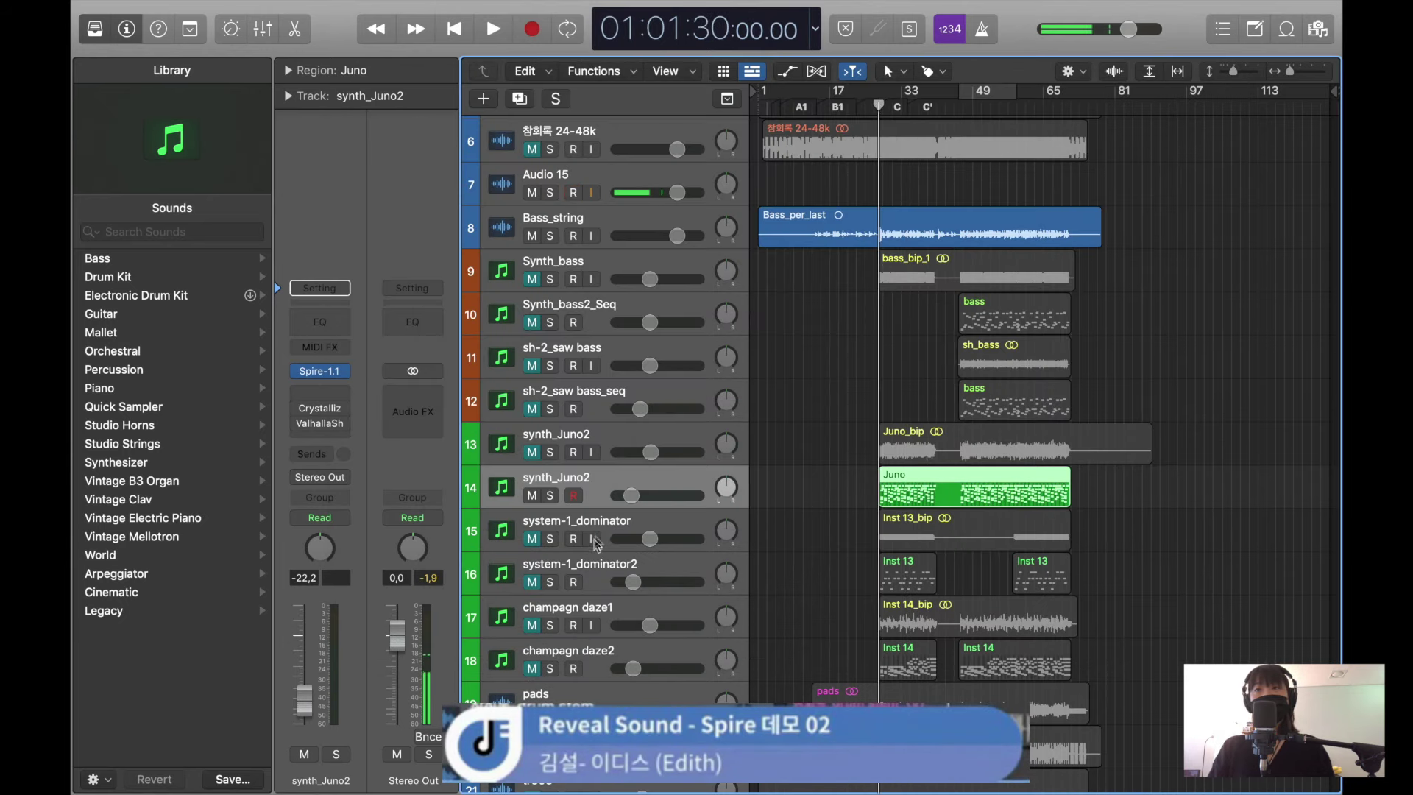
pyautogui.moveTo(630, 495)
pyautogui.mouseDown()
pyautogui.moveTo(679, 496)
pyautogui.moveTo(646, 495)
pyautogui.mouseUp()
pyautogui.press('space')
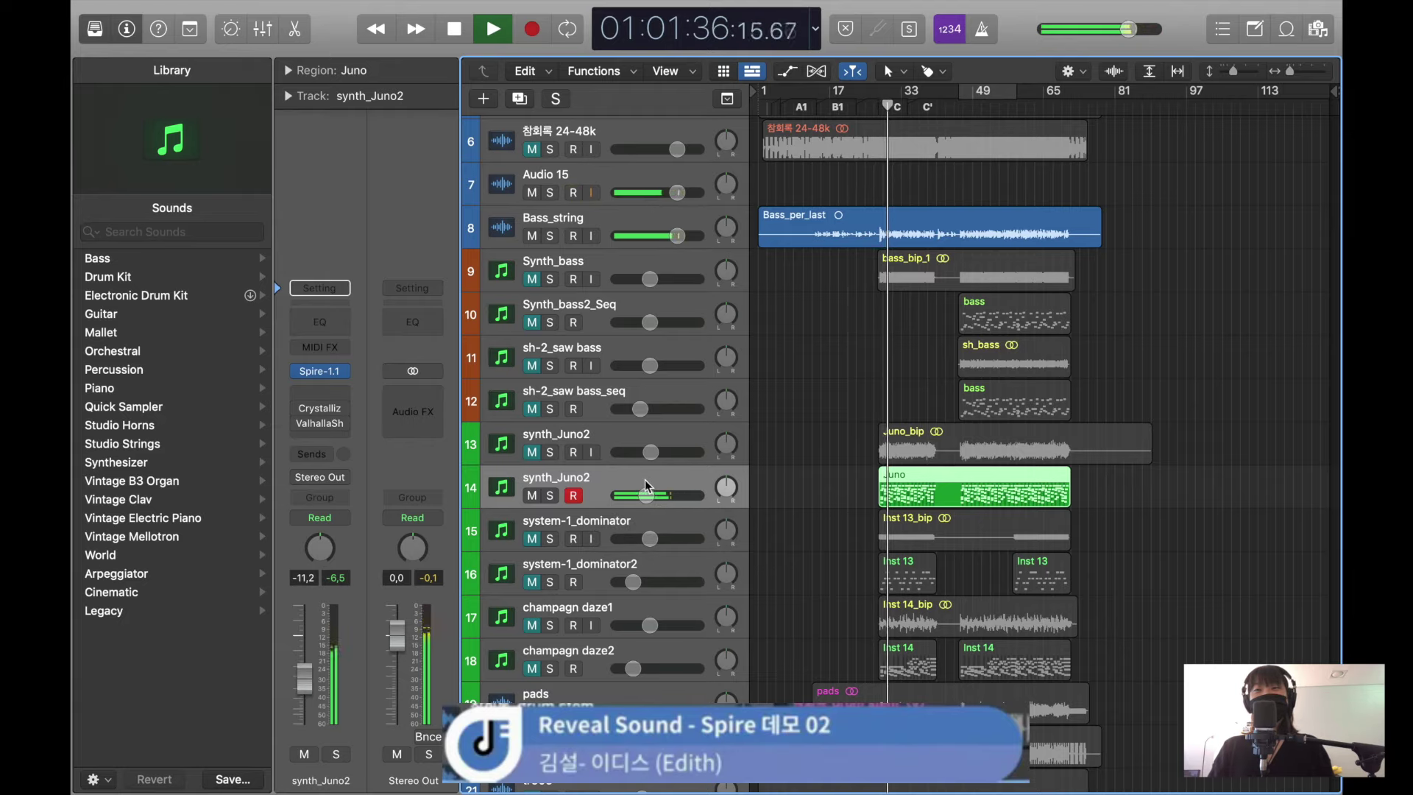
pyautogui.moveTo(314, 416)
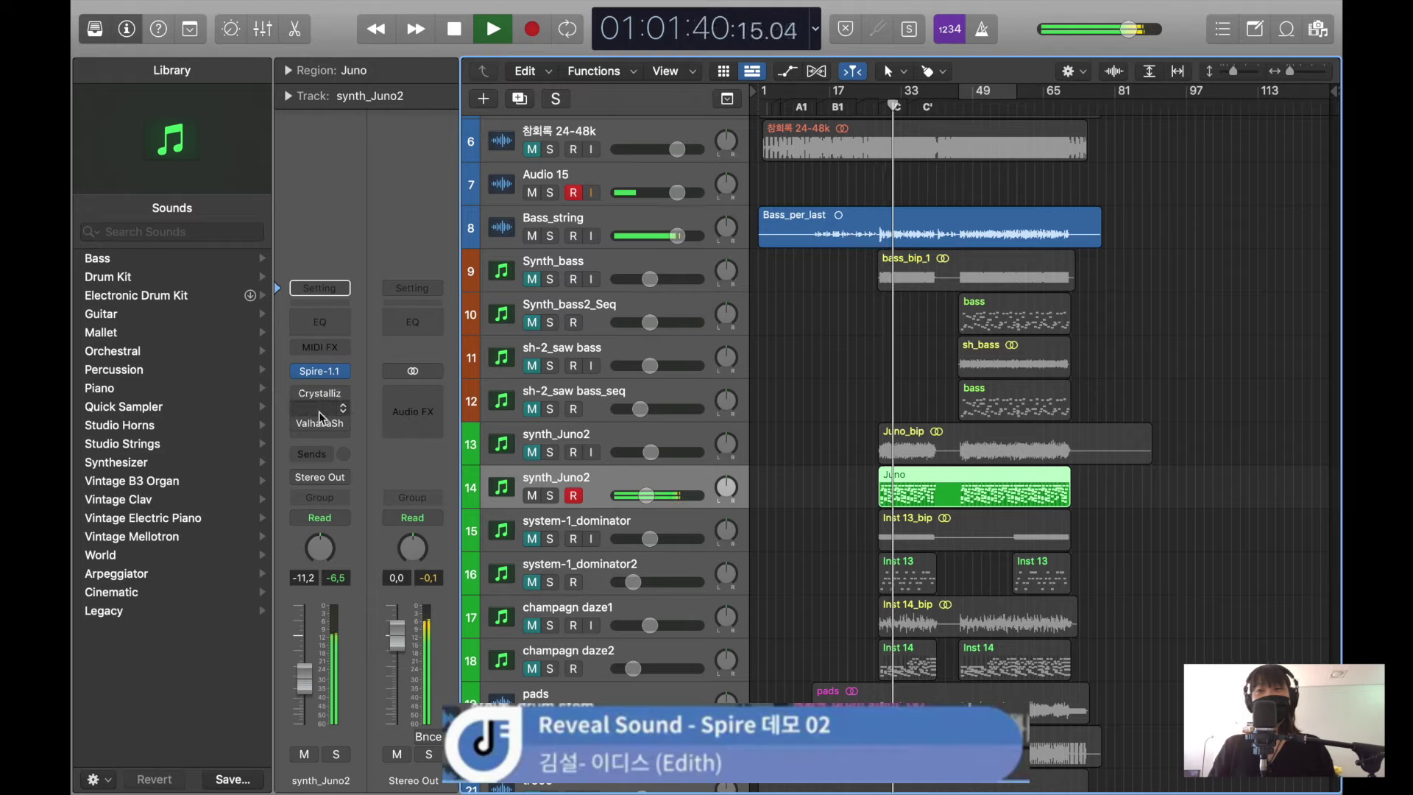
pyautogui.moveTo(341, 388)
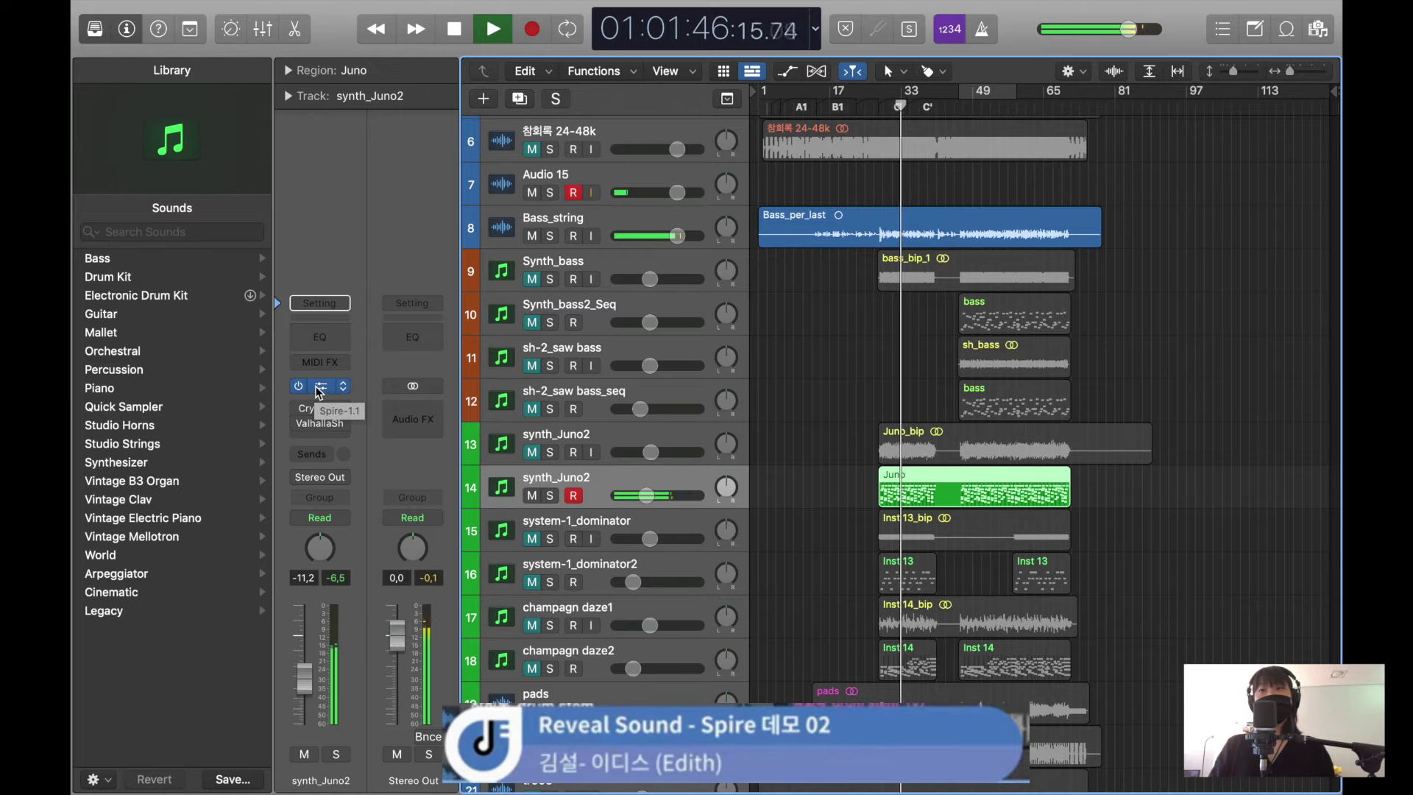
# - Stop playback, open Spire on synth_Juno2, check oscillator 2's wave list keeping Guitar 1, and set its wt mix to about 554
pyautogui.press('space')
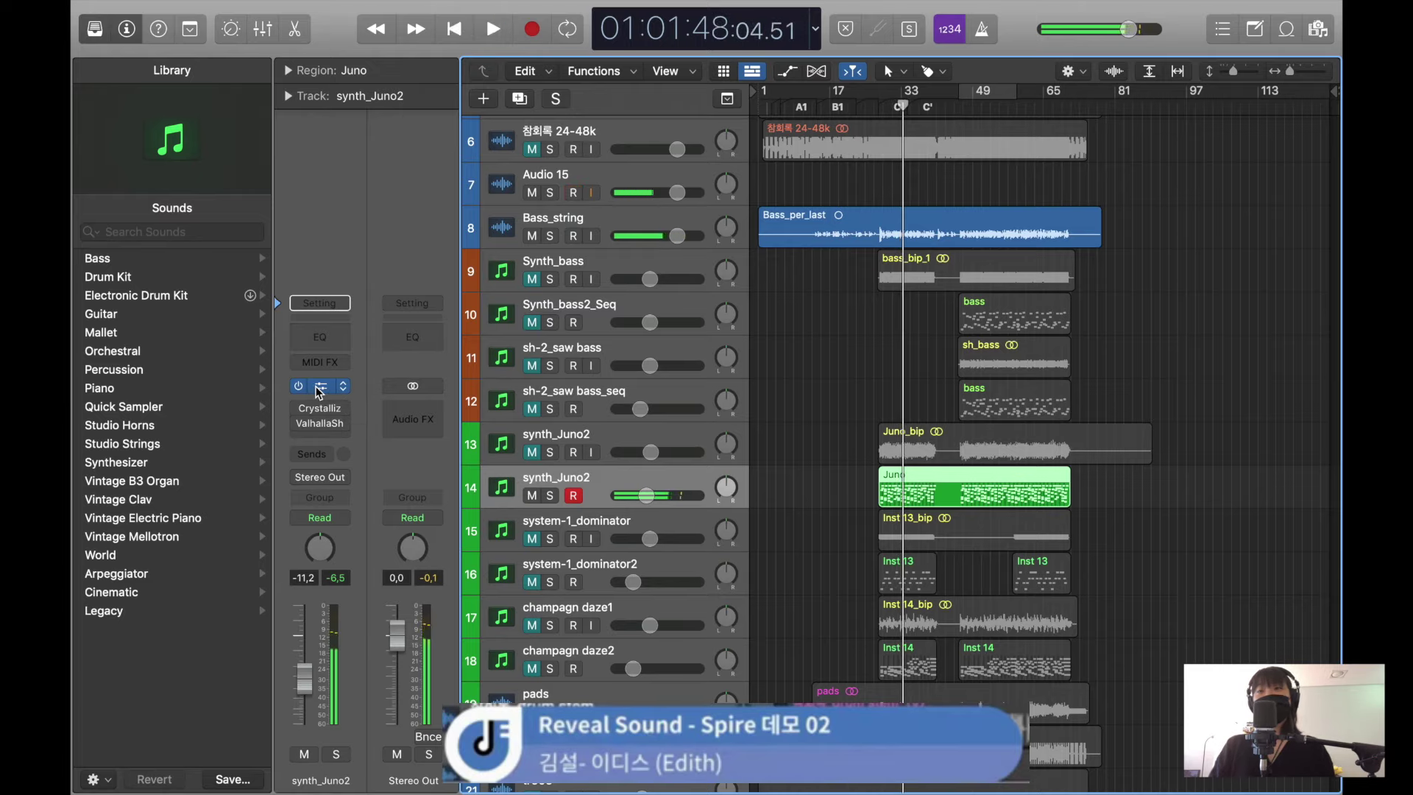
pyautogui.click(321, 390)
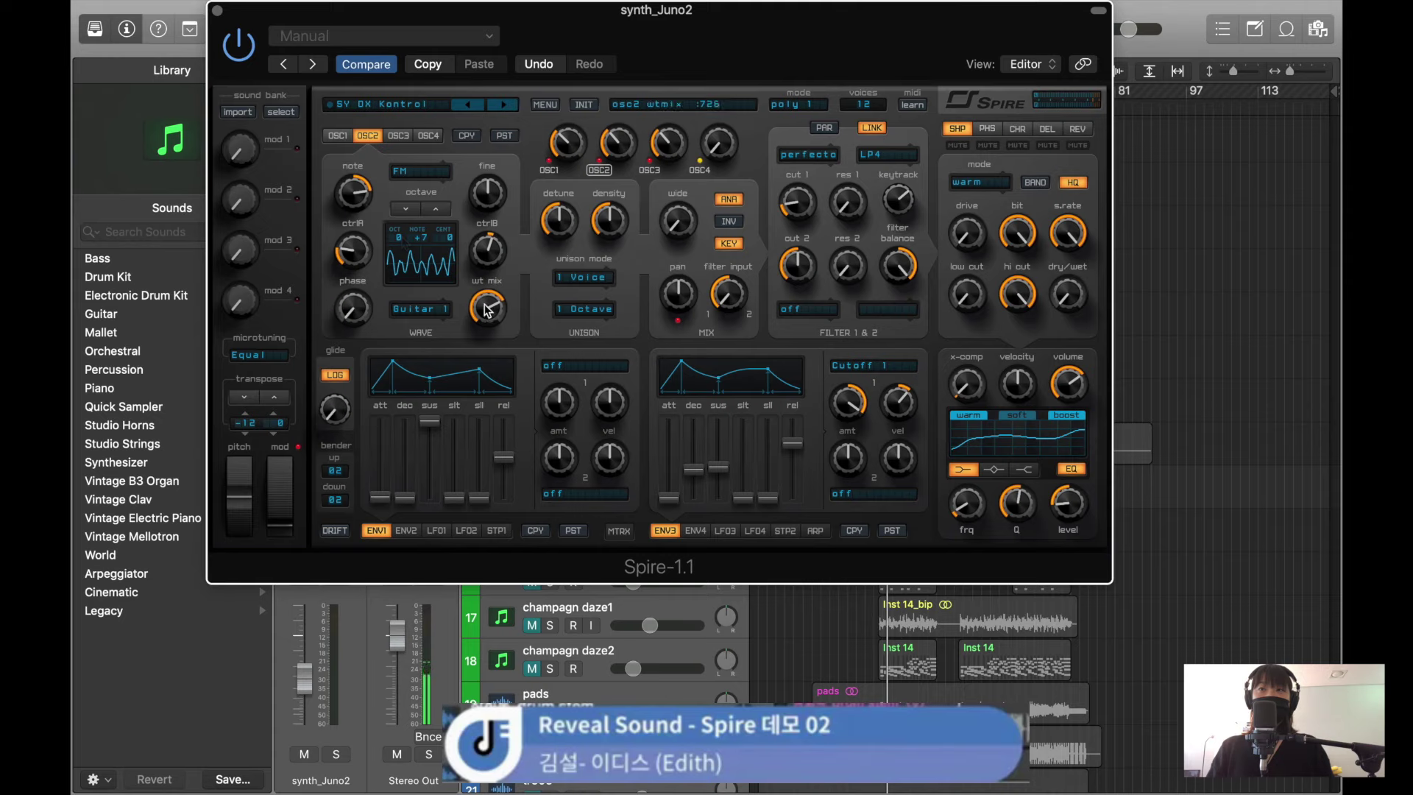
pyautogui.moveTo(488, 312); pyautogui.dragTo(491, 316)
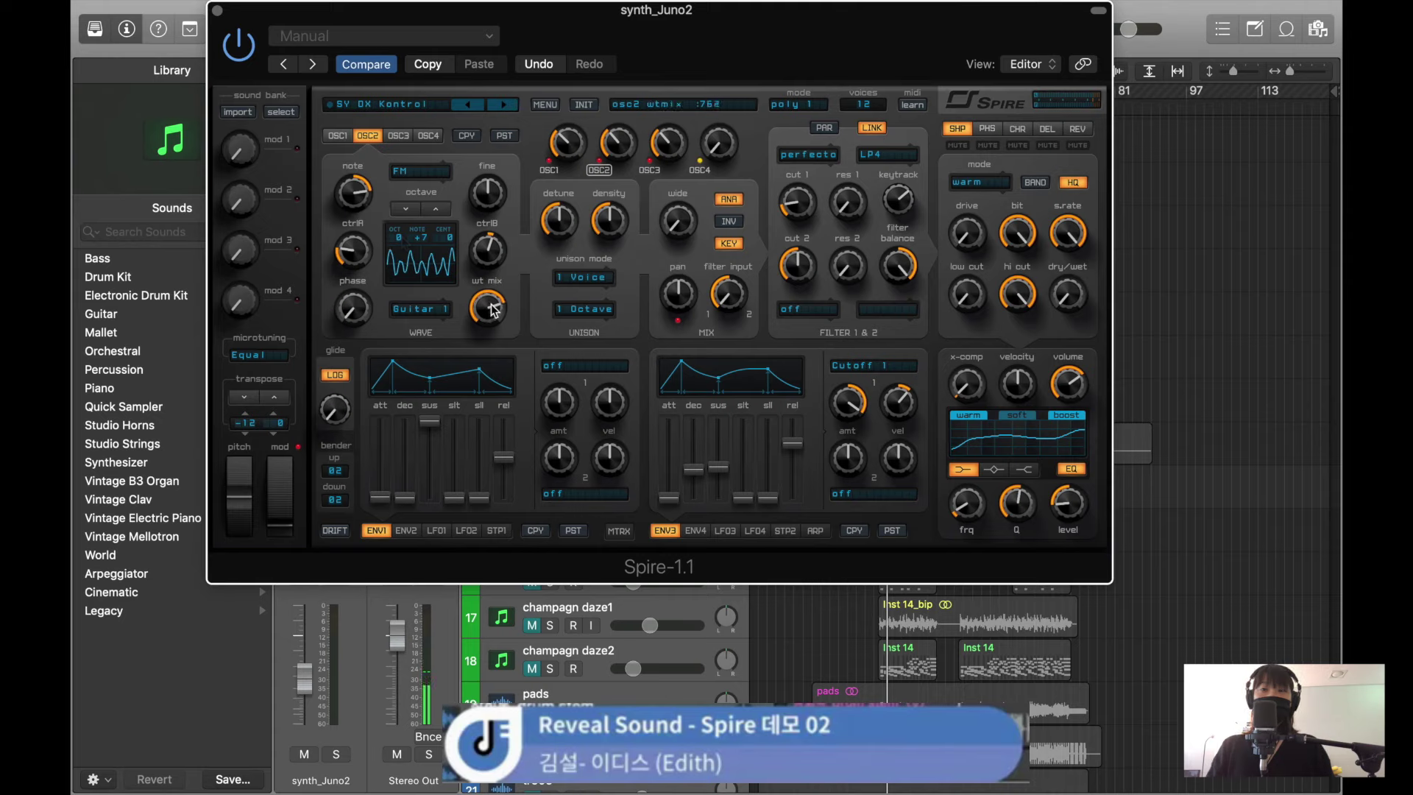
pyautogui.click(423, 310)
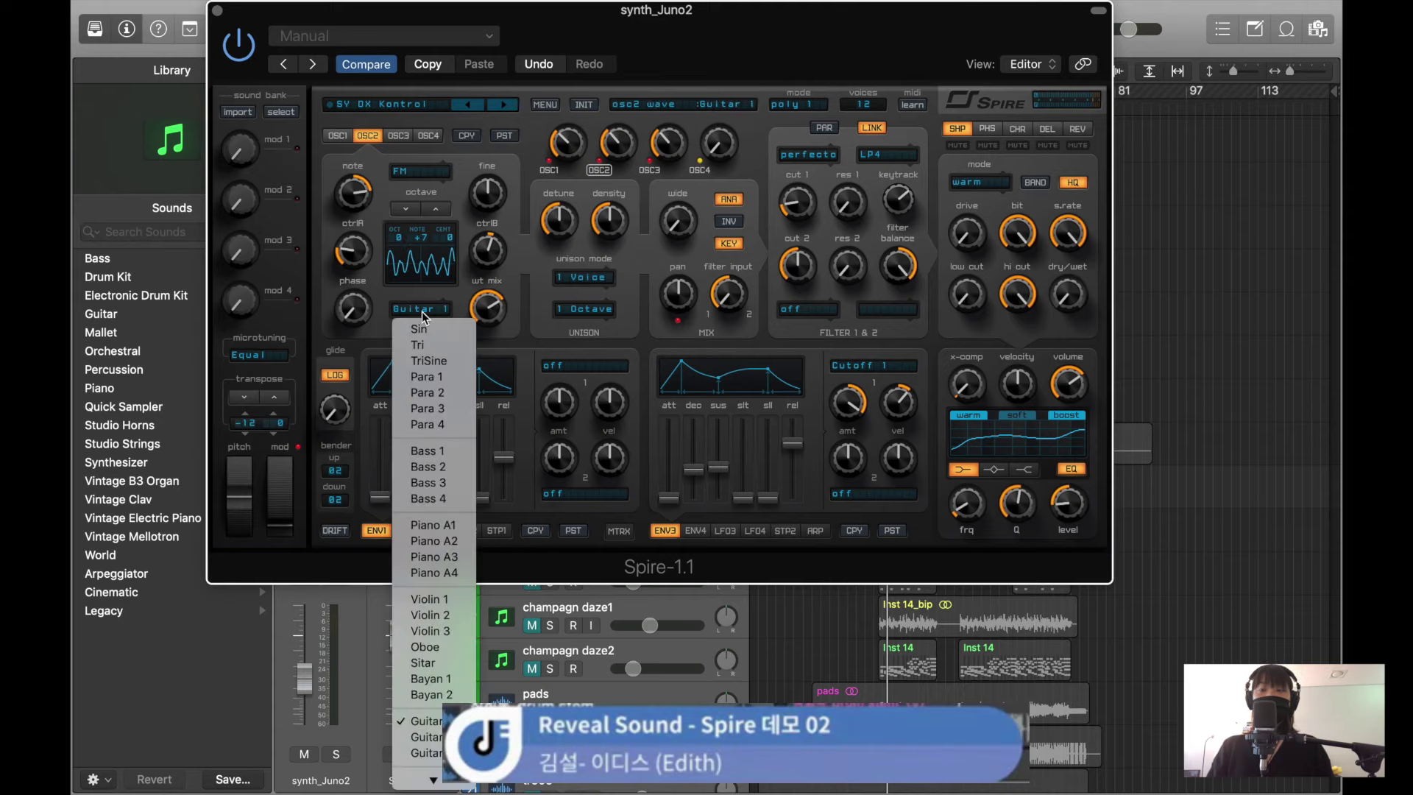
pyautogui.scroll(-1, 471, 784)
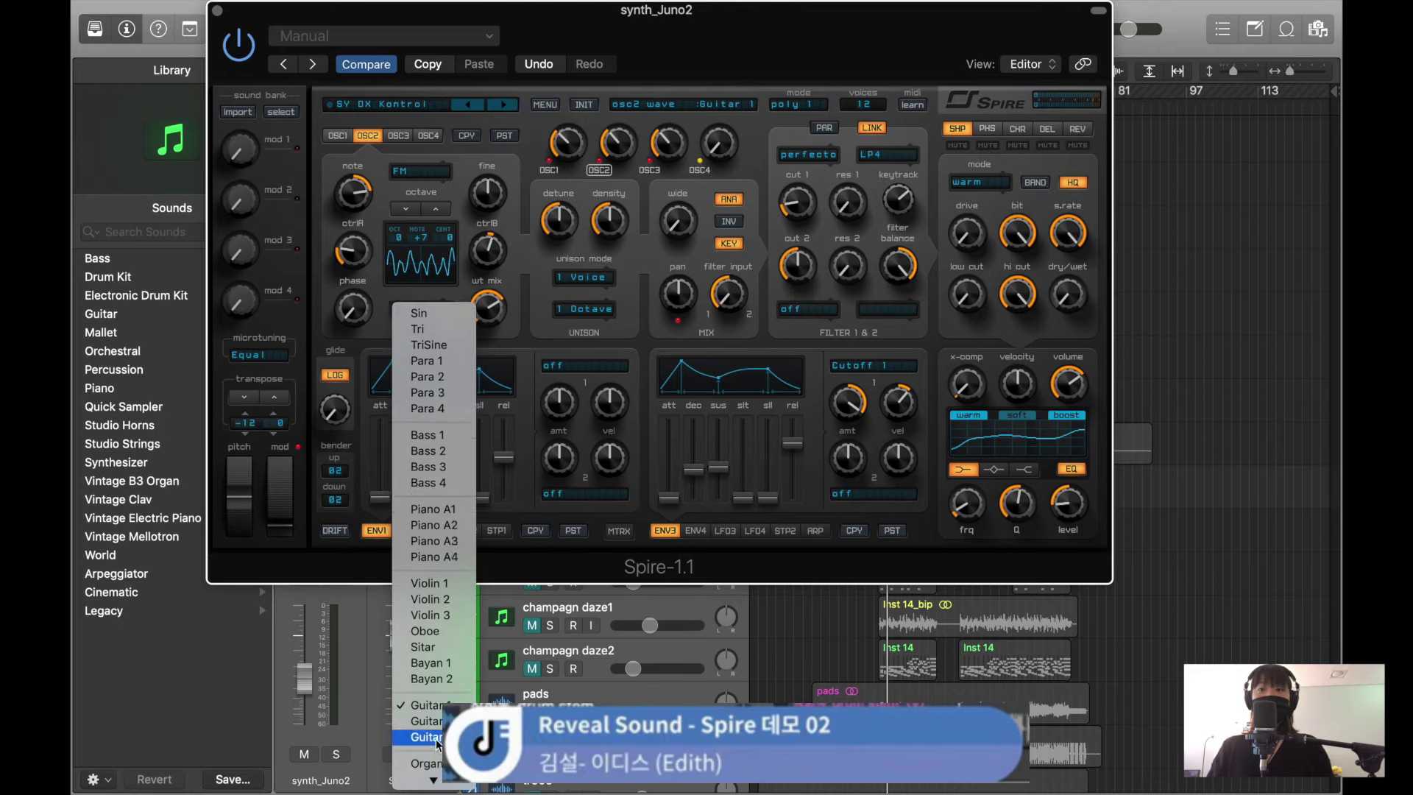
pyautogui.moveTo(491, 312); pyautogui.dragTo(499, 317)
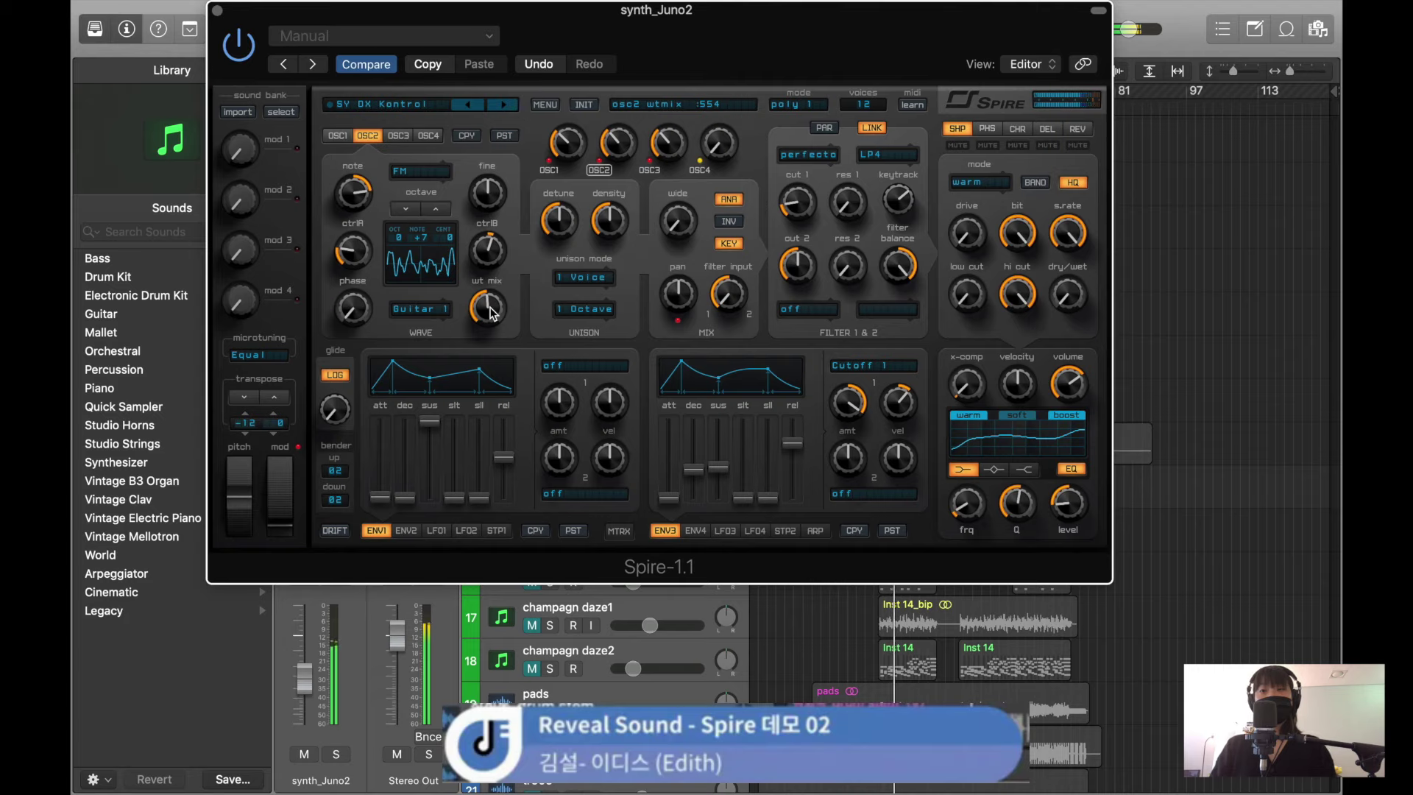
# - Raise oscillator 2's mix level in Spire and try out the delay's ping-pong and dry/wet controls
pyautogui.moveTo(603, 150); pyautogui.dragTo(623, 124)
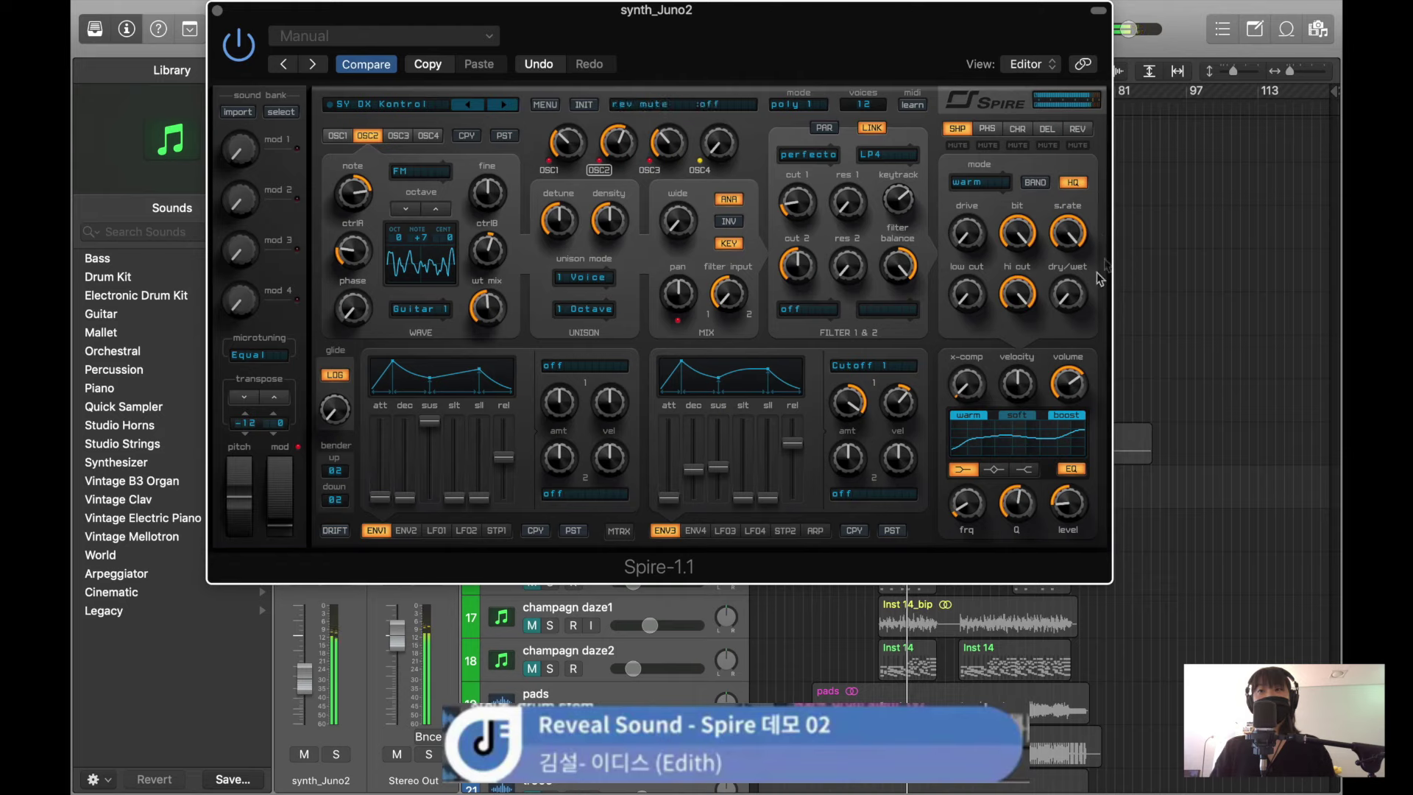
pyautogui.click(1047, 130)
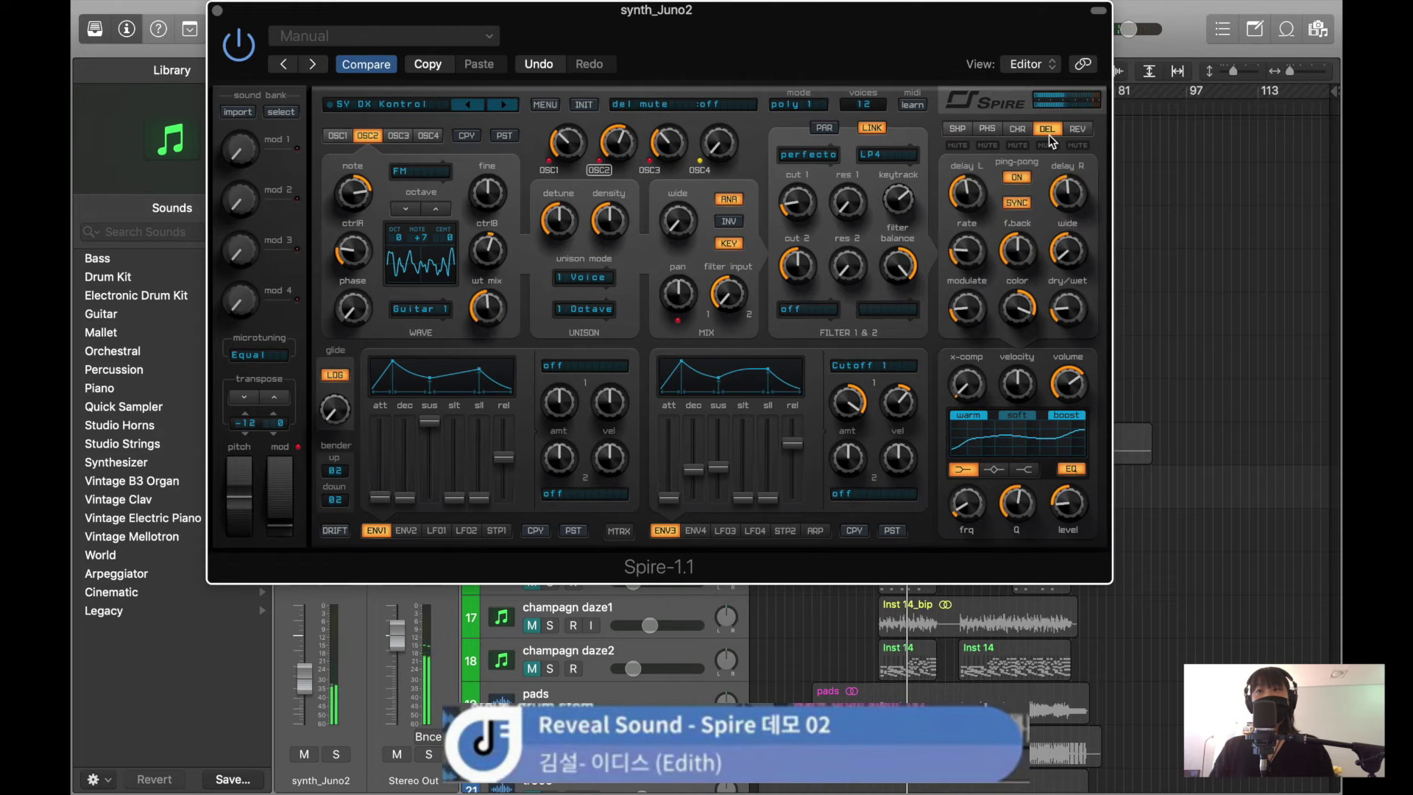
pyautogui.click(1018, 178)
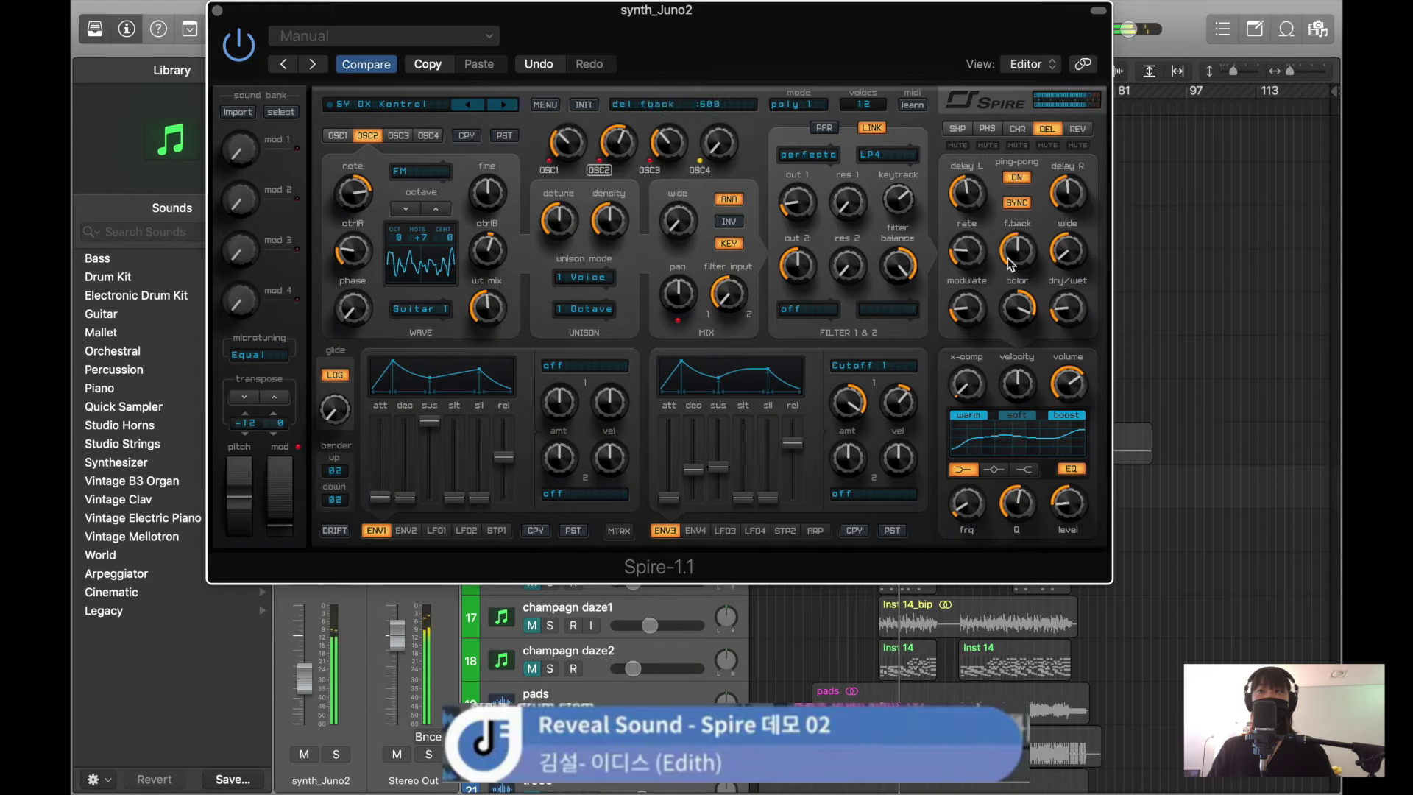
pyautogui.moveTo(1068, 304); pyautogui.dragTo(1063, 315)
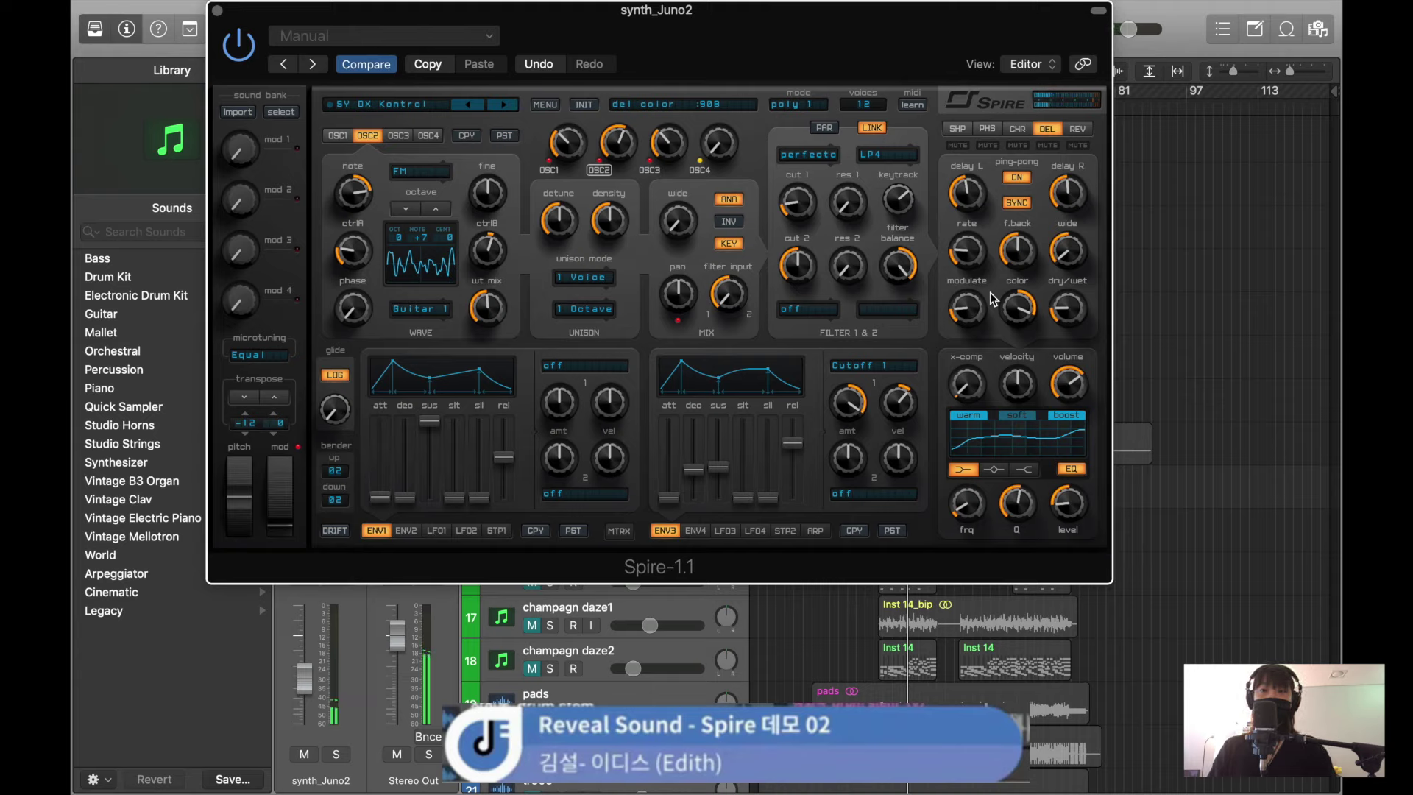
# - Raise the Spire shaper's dry/wet slightly and close the plug-in window
pyautogui.click(956, 131)
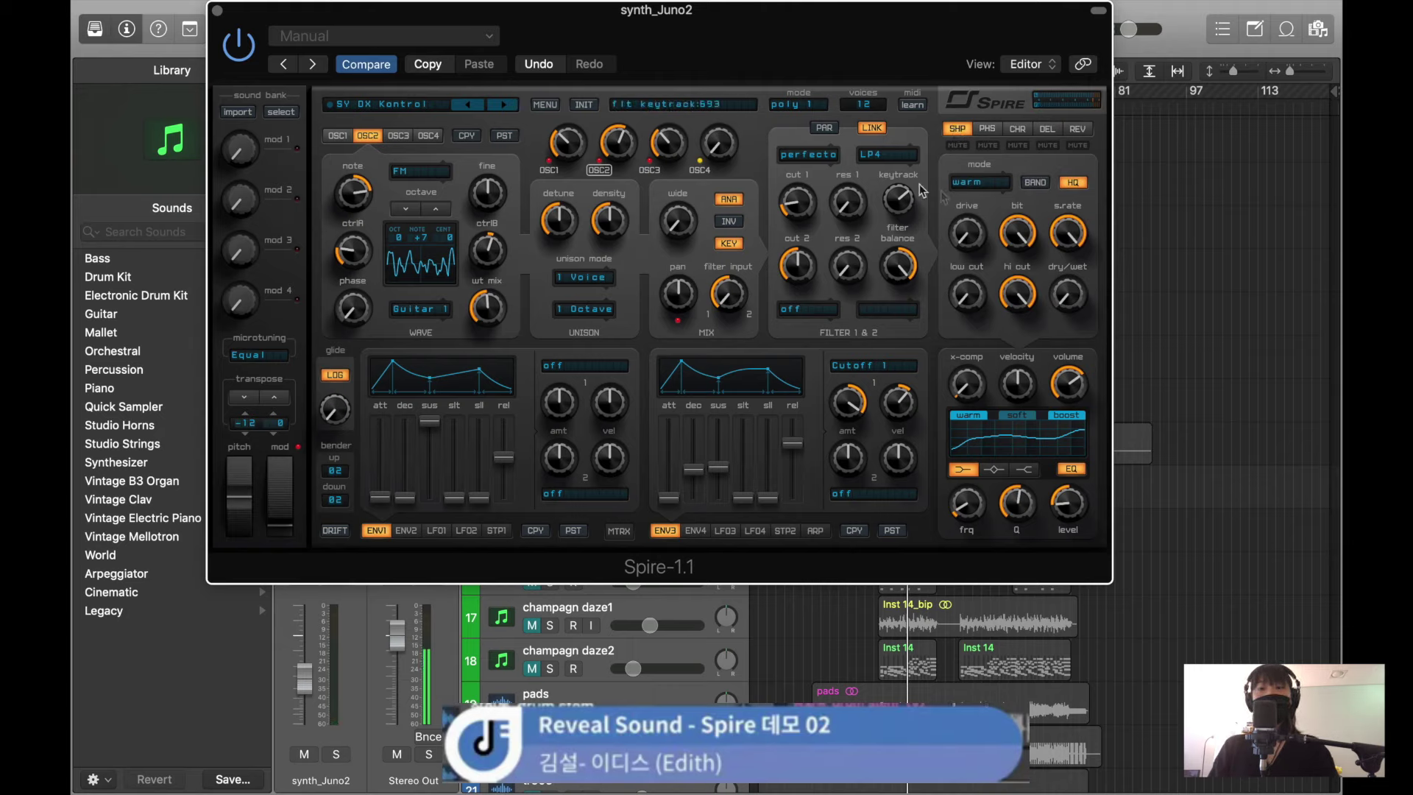
pyautogui.moveTo(1067, 293)
pyautogui.mouseDown()
pyautogui.moveTo(1083, 273)
pyautogui.moveTo(1061, 312)
pyautogui.mouseUp()
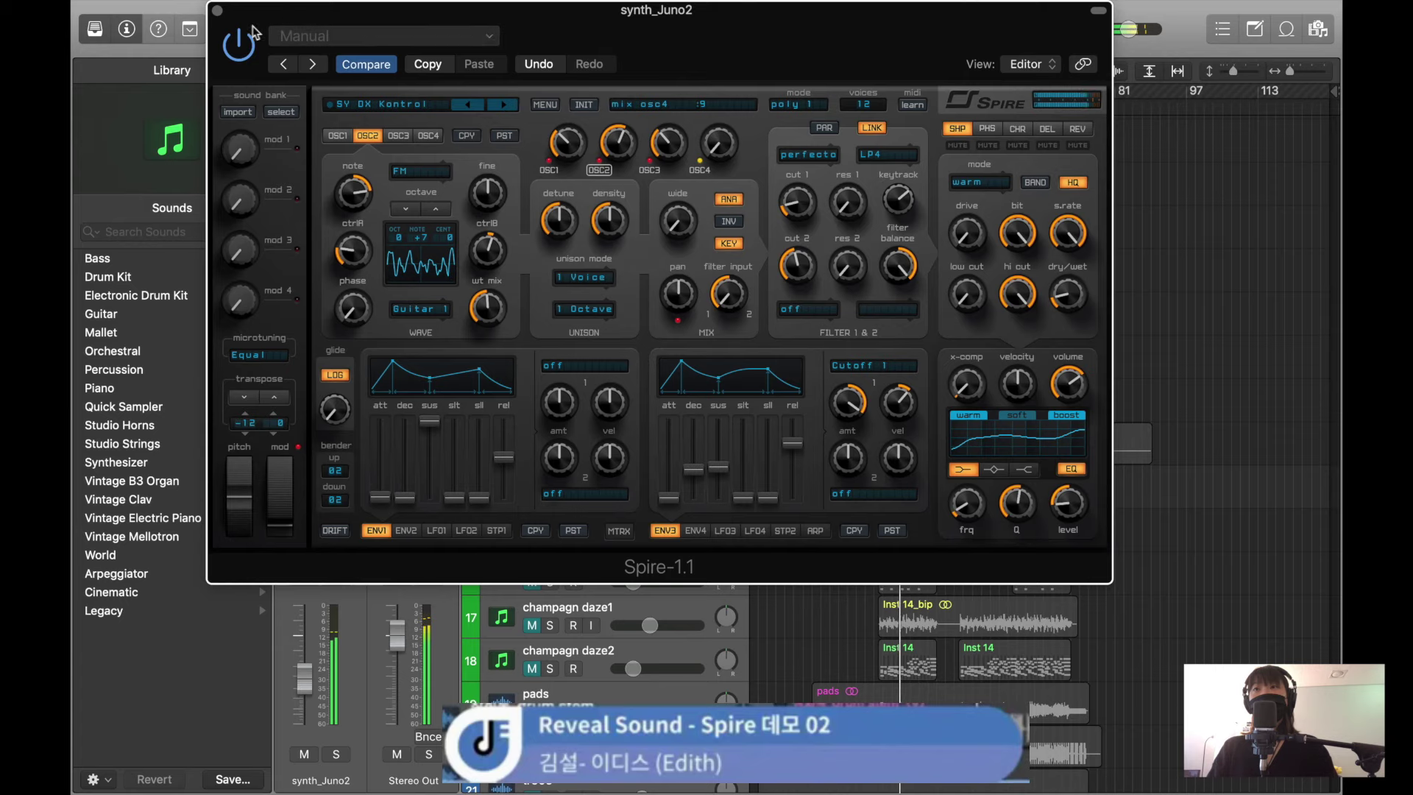
pyautogui.click(218, 14)
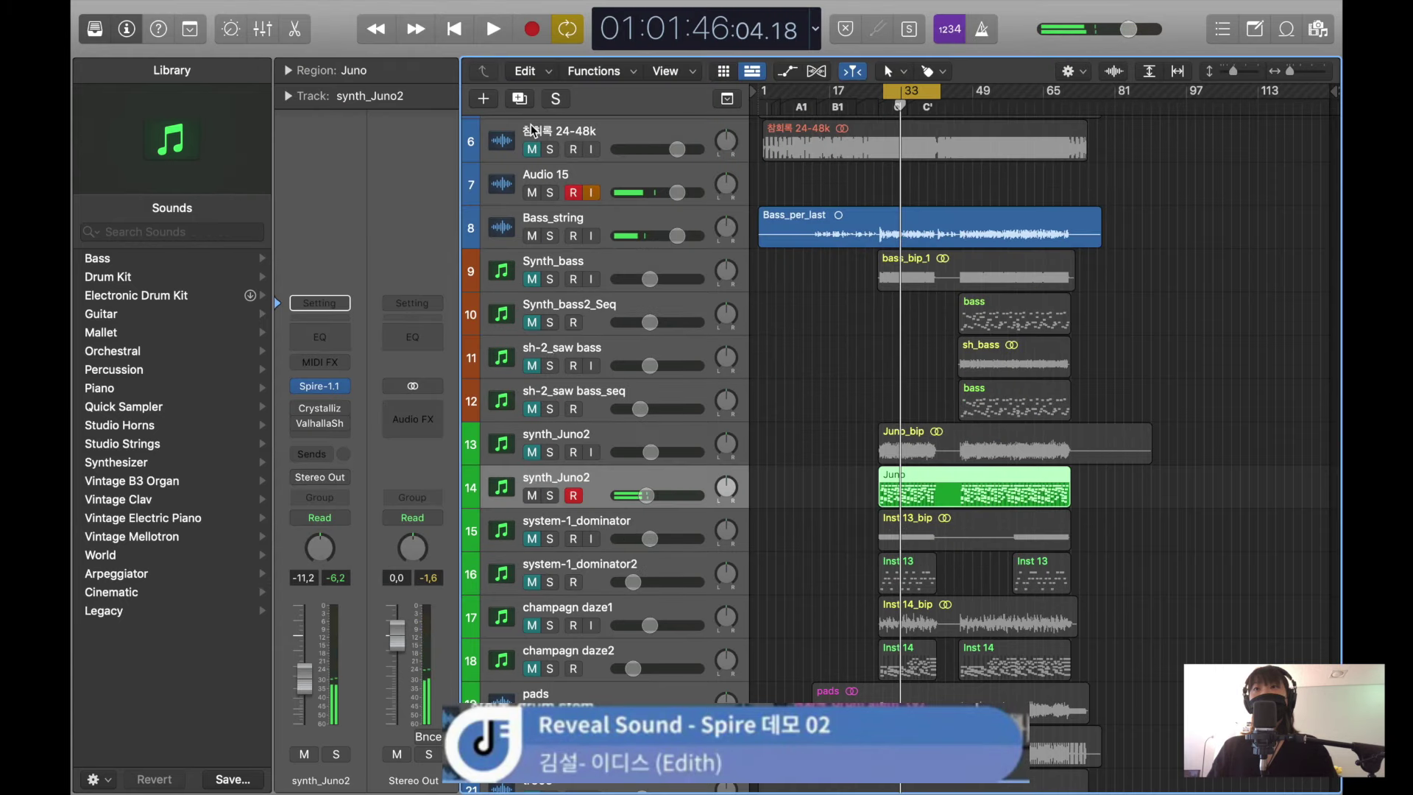
# - Enable Crystallizer and ValhallaShimmer on synth_Juno2, lower Crystallizer's mix toward dry during playback, and close its window
pyautogui.click(531, 495)
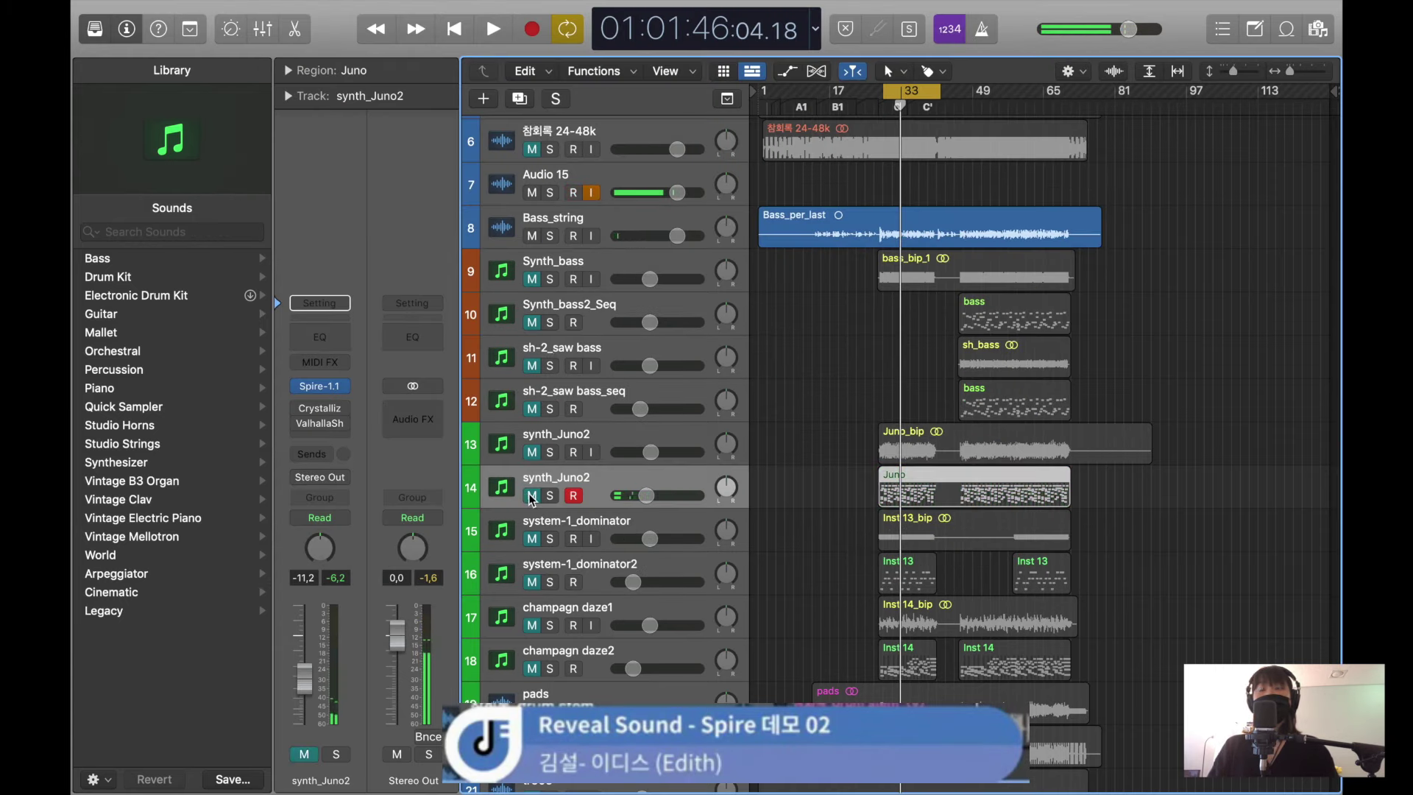
pyautogui.click(531, 495)
pyautogui.click(298, 423)
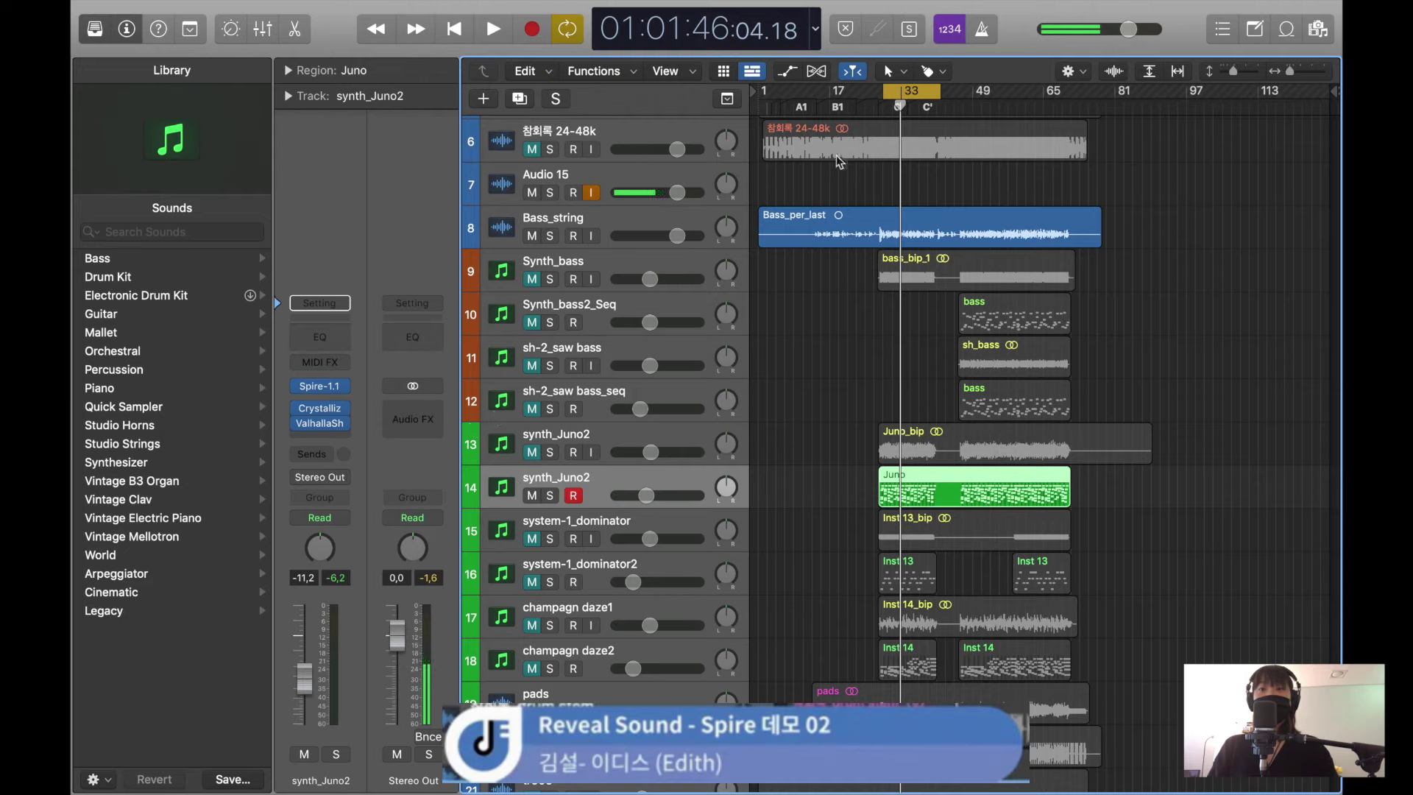
pyautogui.press('space')
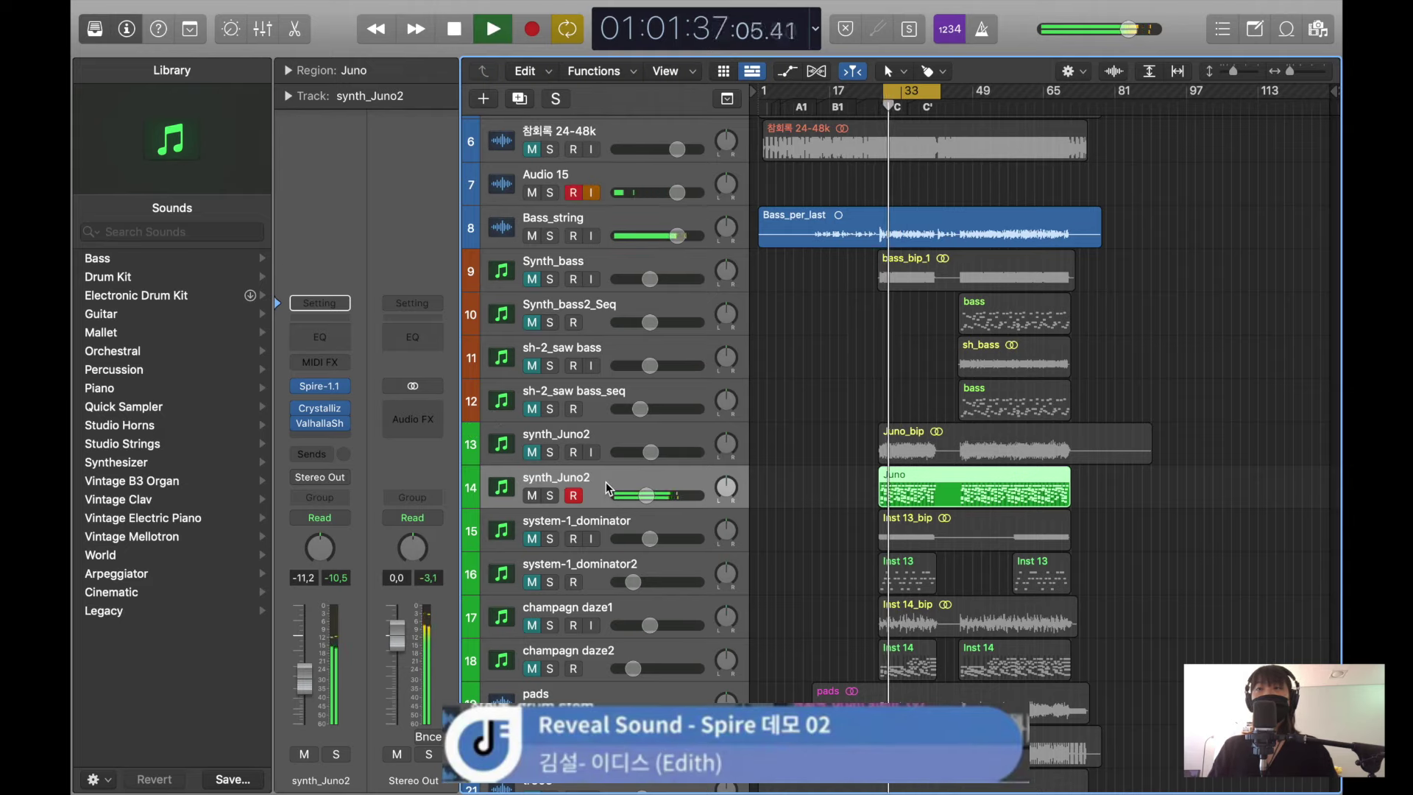
pyautogui.click(336, 407)
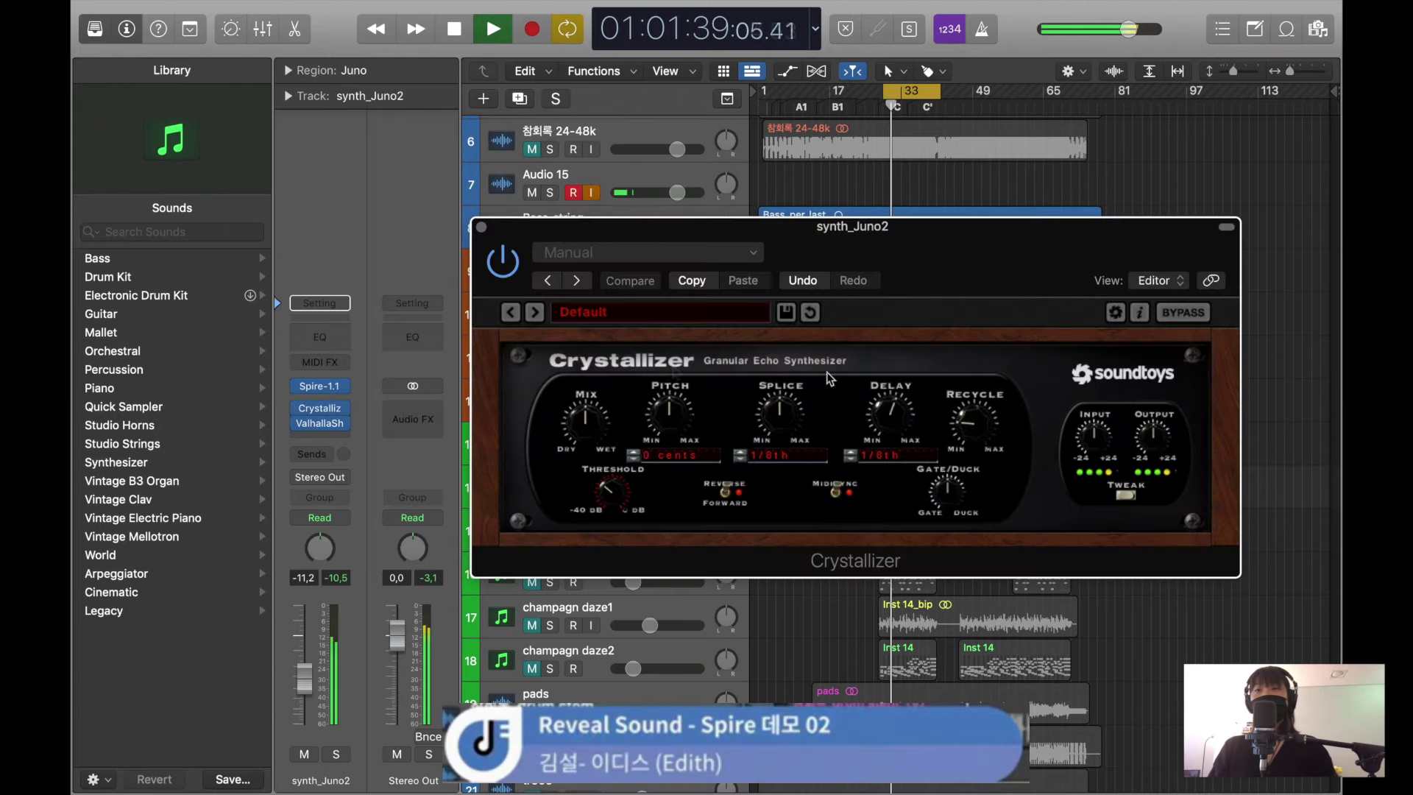
pyautogui.moveTo(588, 417); pyautogui.dragTo(573, 455)
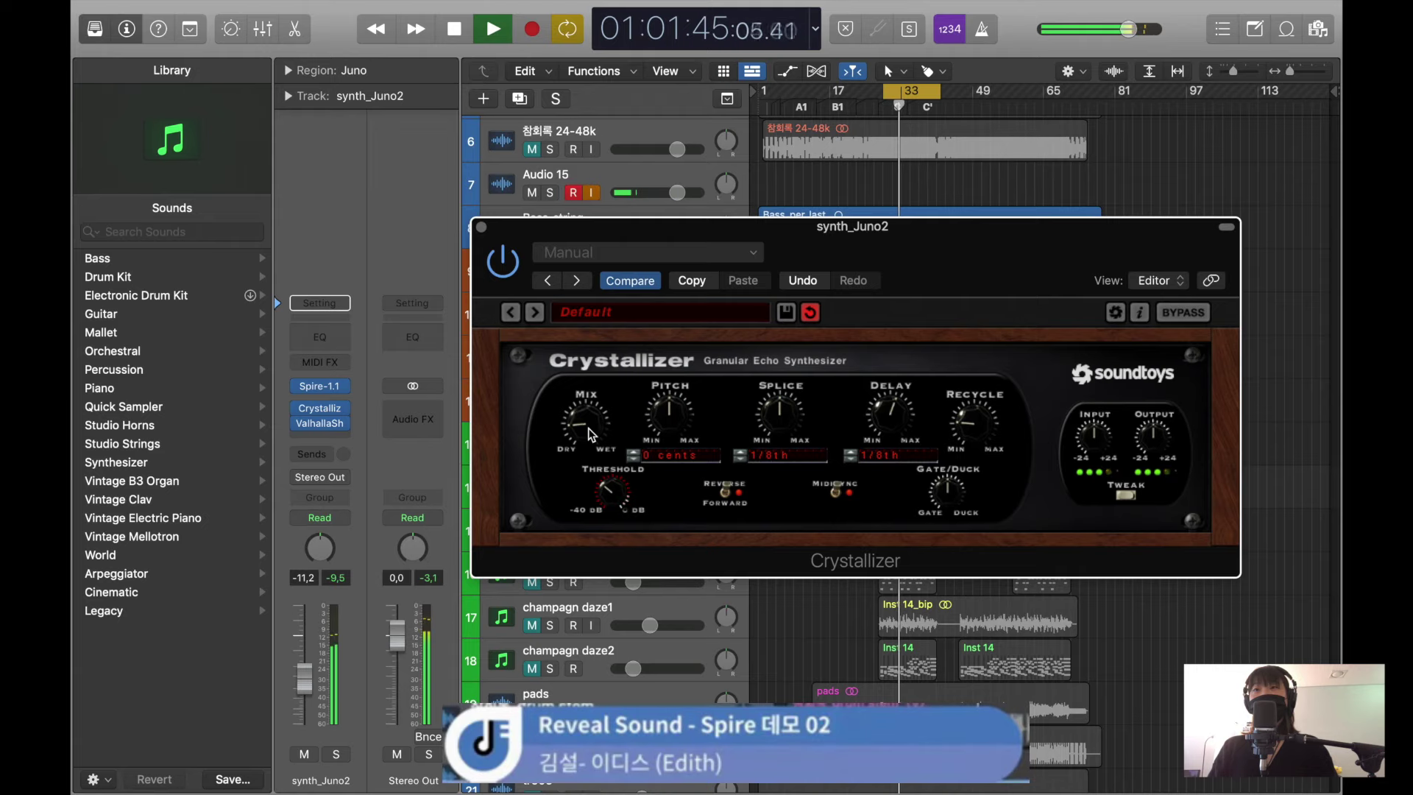
pyautogui.click(481, 227)
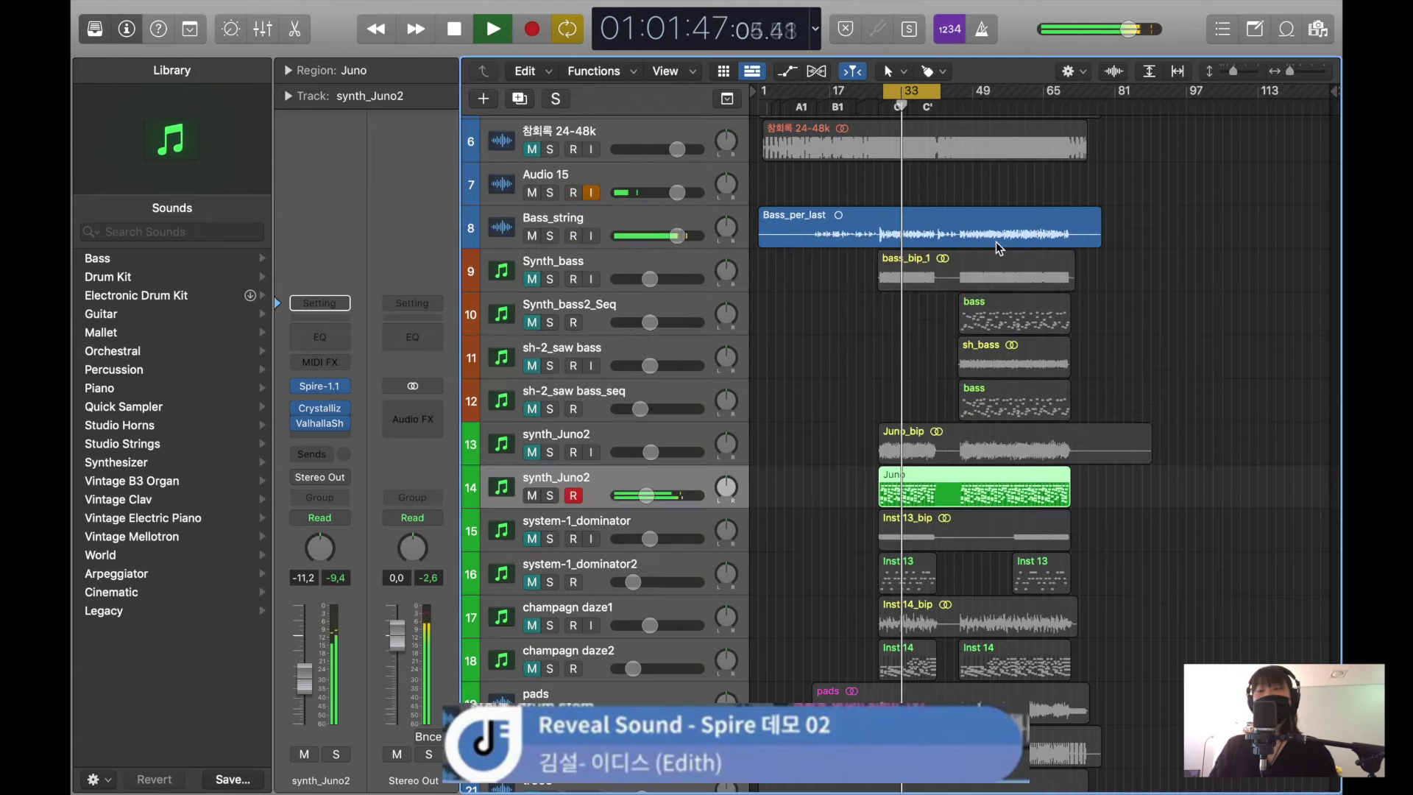
# - Stop playback and bypass both Crystallizer and ValhallaShimmer on the synth_Juno2 MIDI track
pyautogui.press('space')
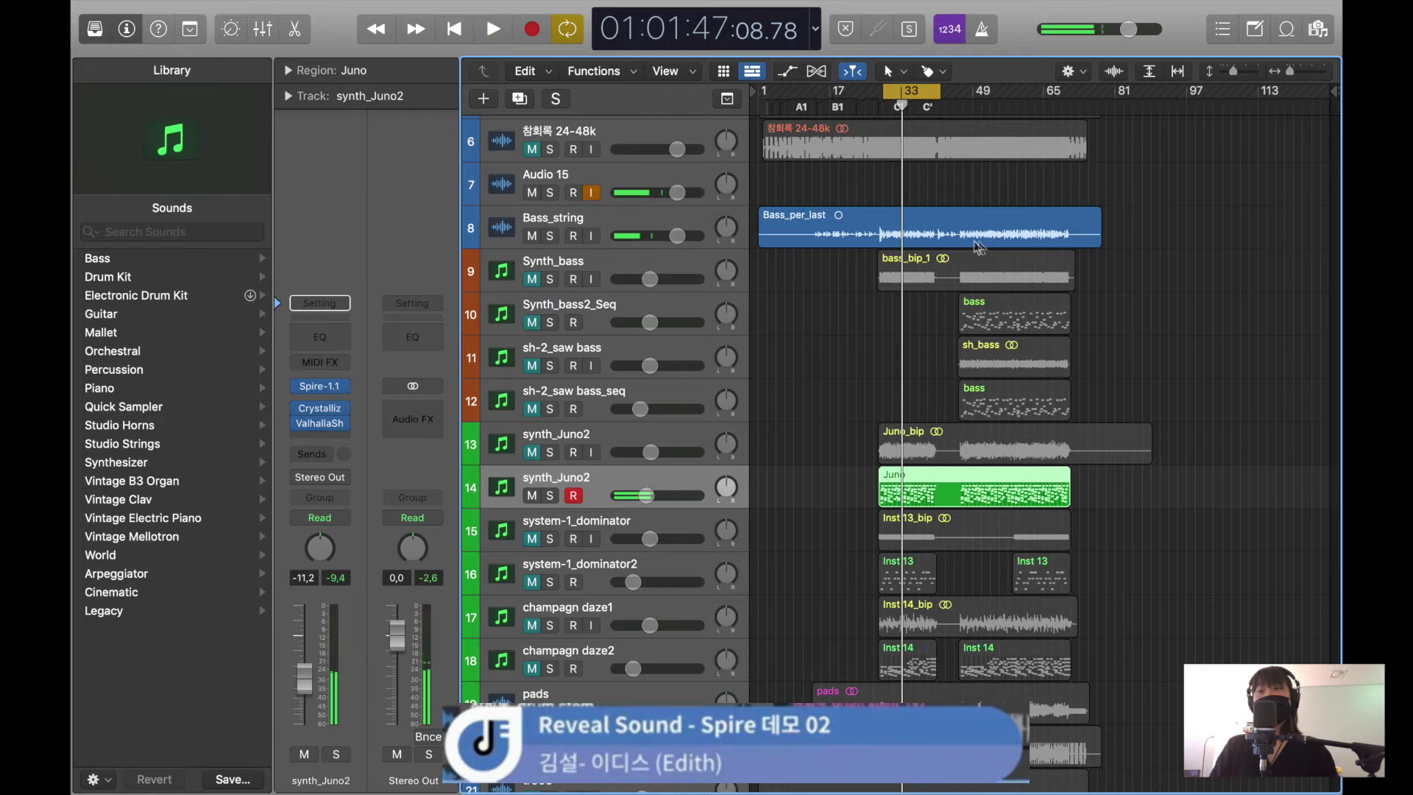
pyautogui.moveTo(351, 412)
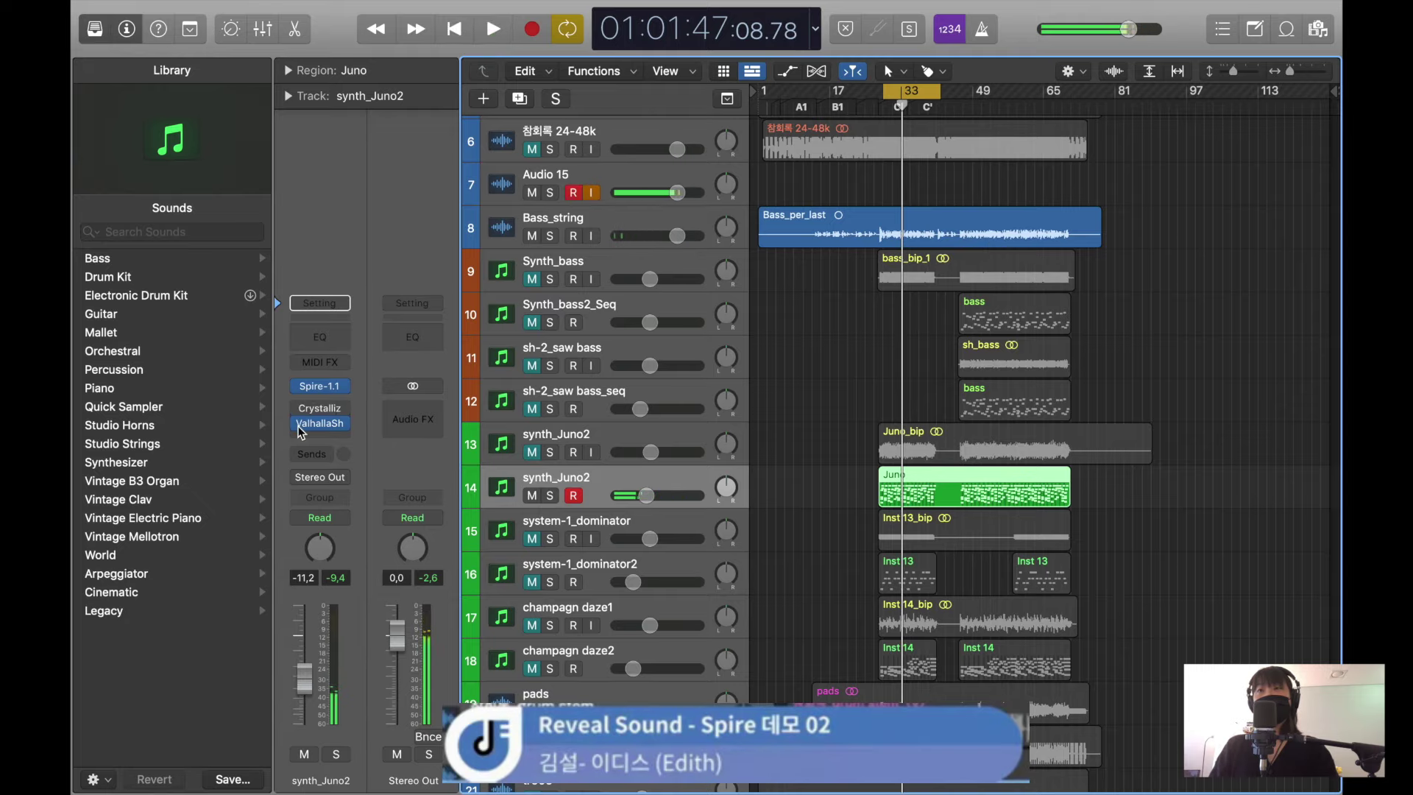
pyautogui.click(800, 447)
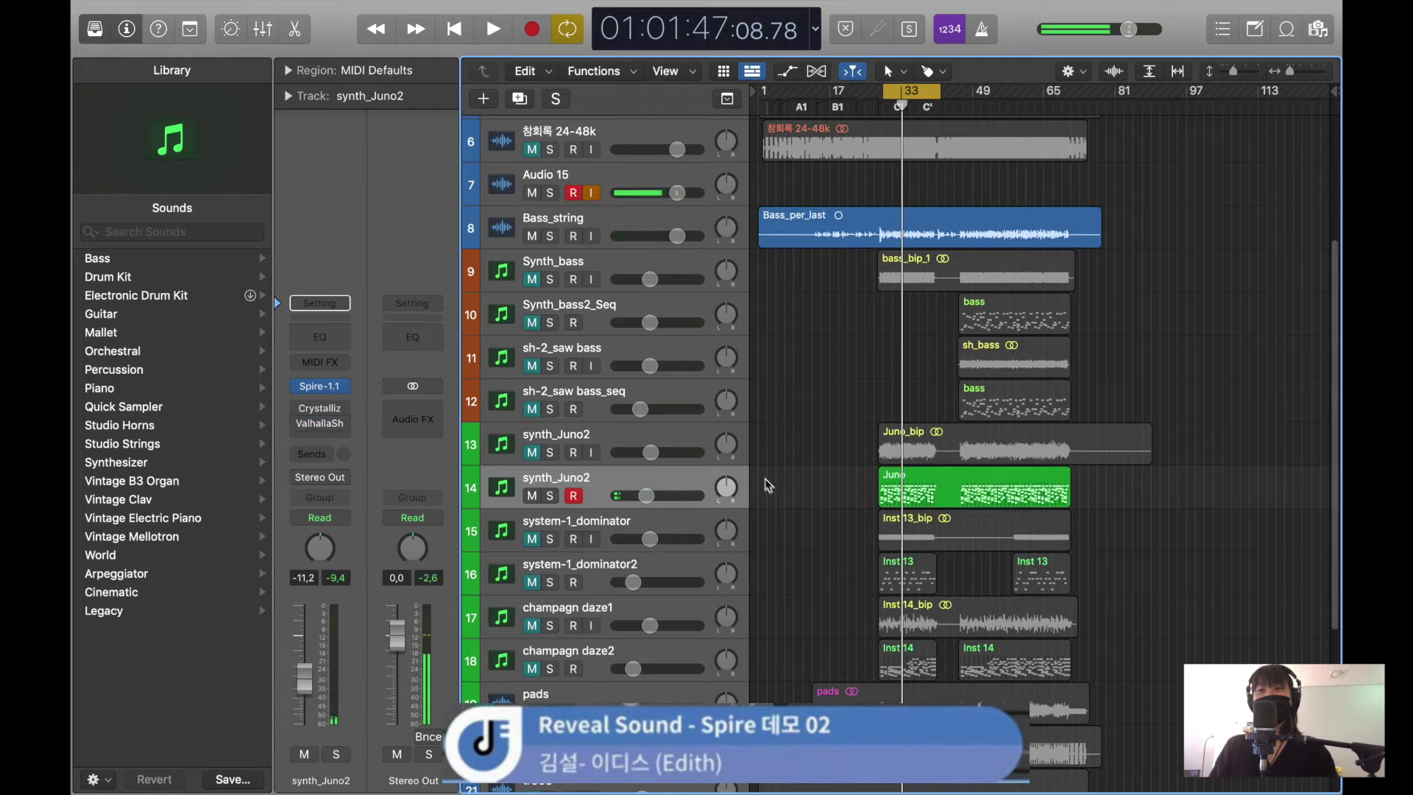
# - Mute the synth_Juno2 MIDI track (track 14), then select and unmute system-1_dominator2 (track 16)
pyautogui.scroll(-2, 766, 479)
pyautogui.click(532, 426)
pyautogui.click(607, 489)
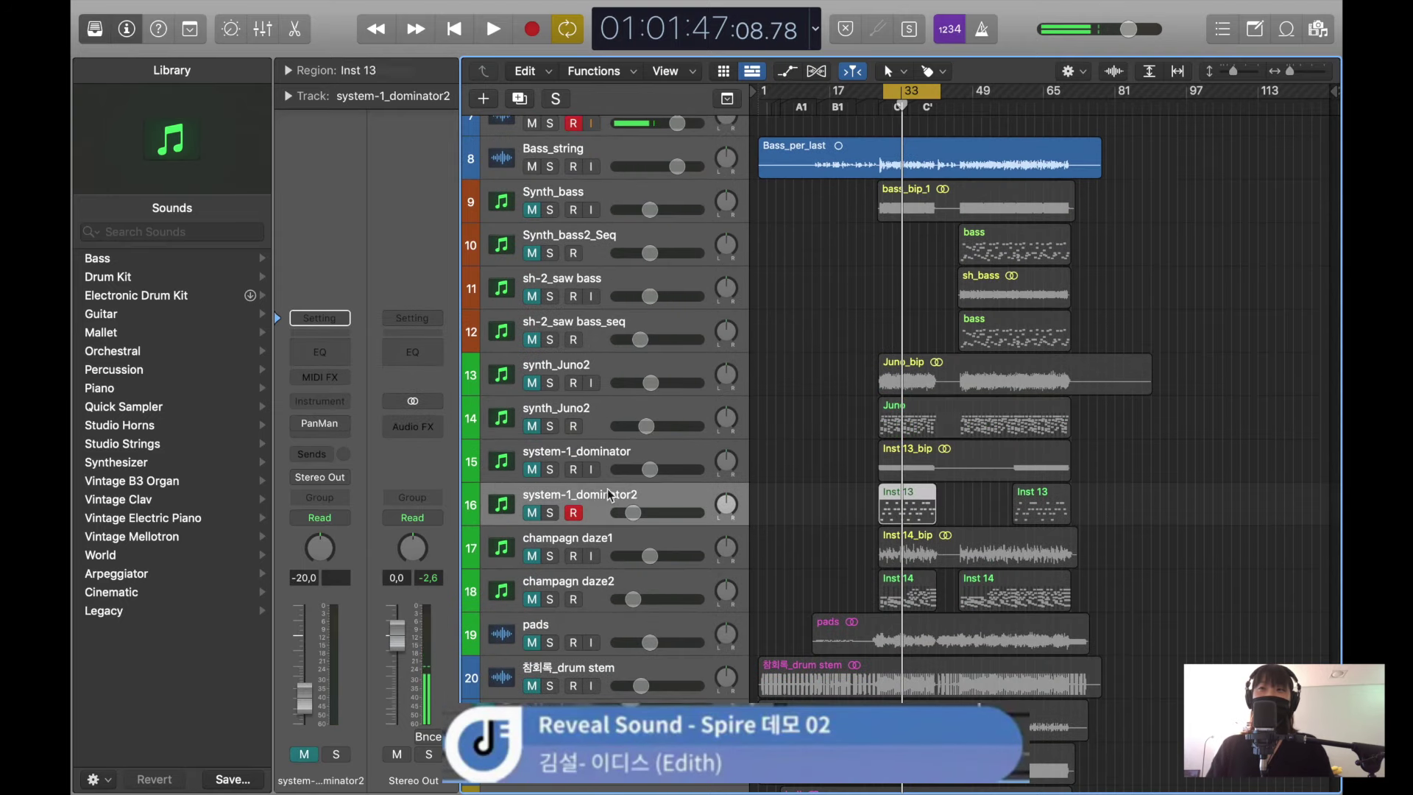
pyautogui.click(532, 513)
# - Unmute the system-1_dominator audio track (track 15), mute system-1_dominator2 (track 16), and listen to the original part
pyautogui.scroll(1, 611, 483)
pyautogui.scroll(-1, 612, 483)
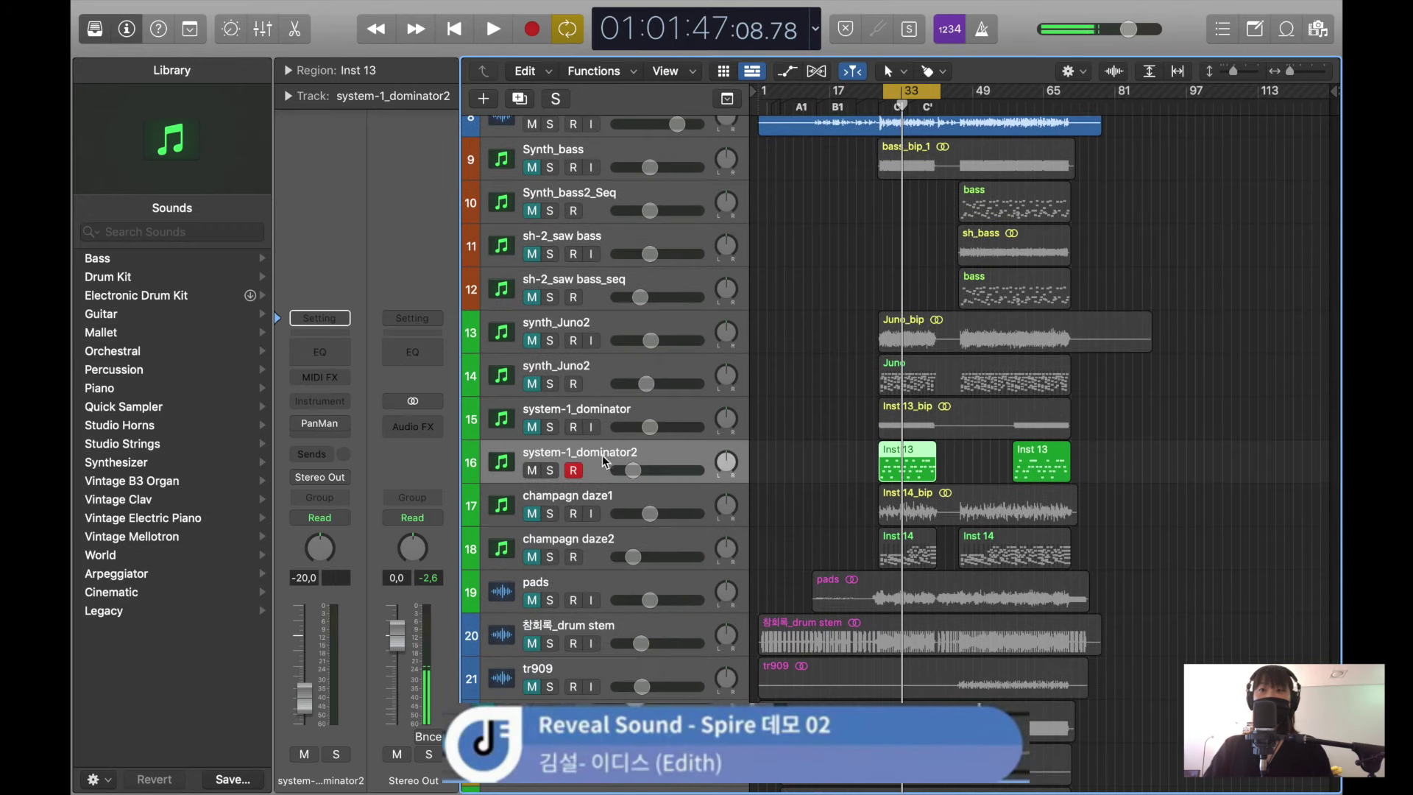
pyautogui.click(551, 426)
pyautogui.click(530, 470)
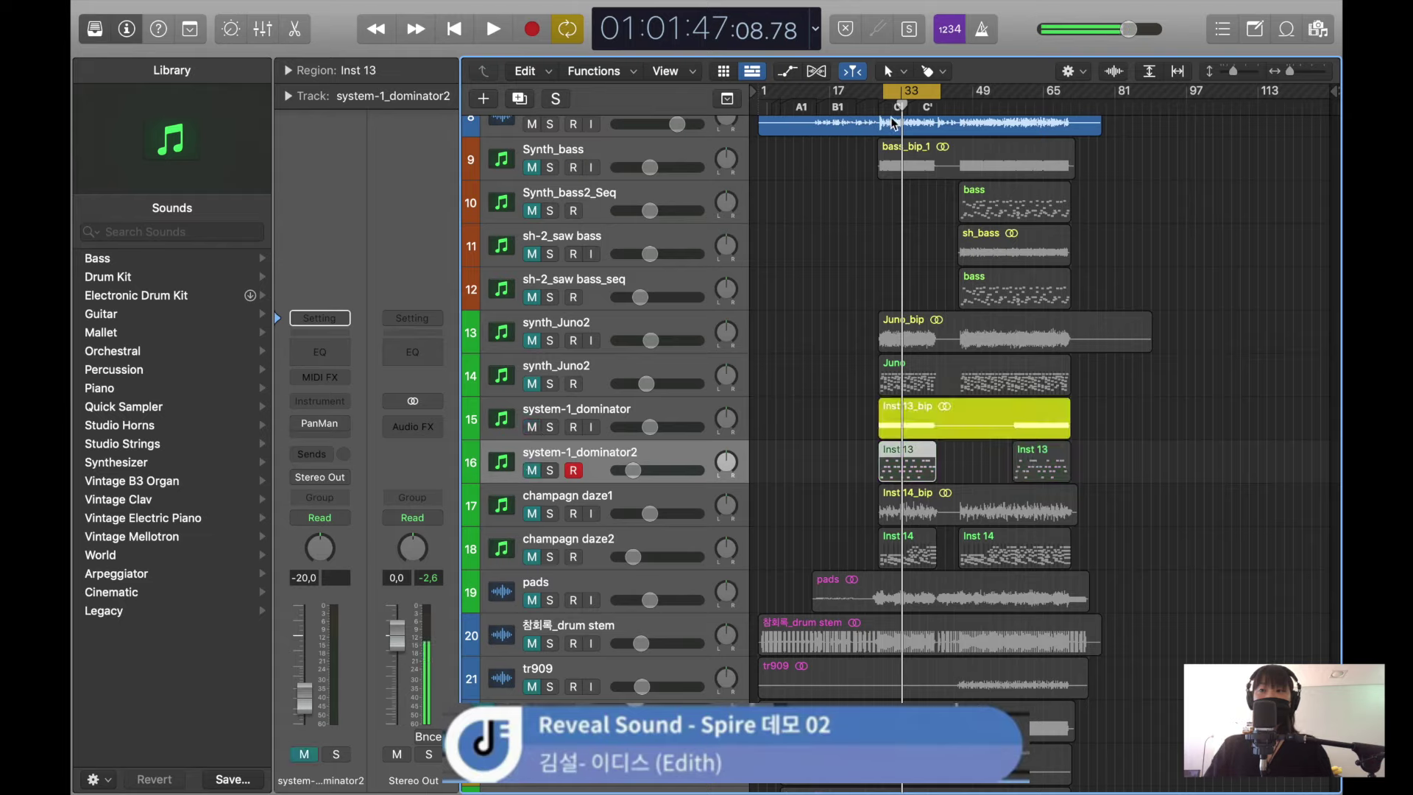
pyautogui.press('space')
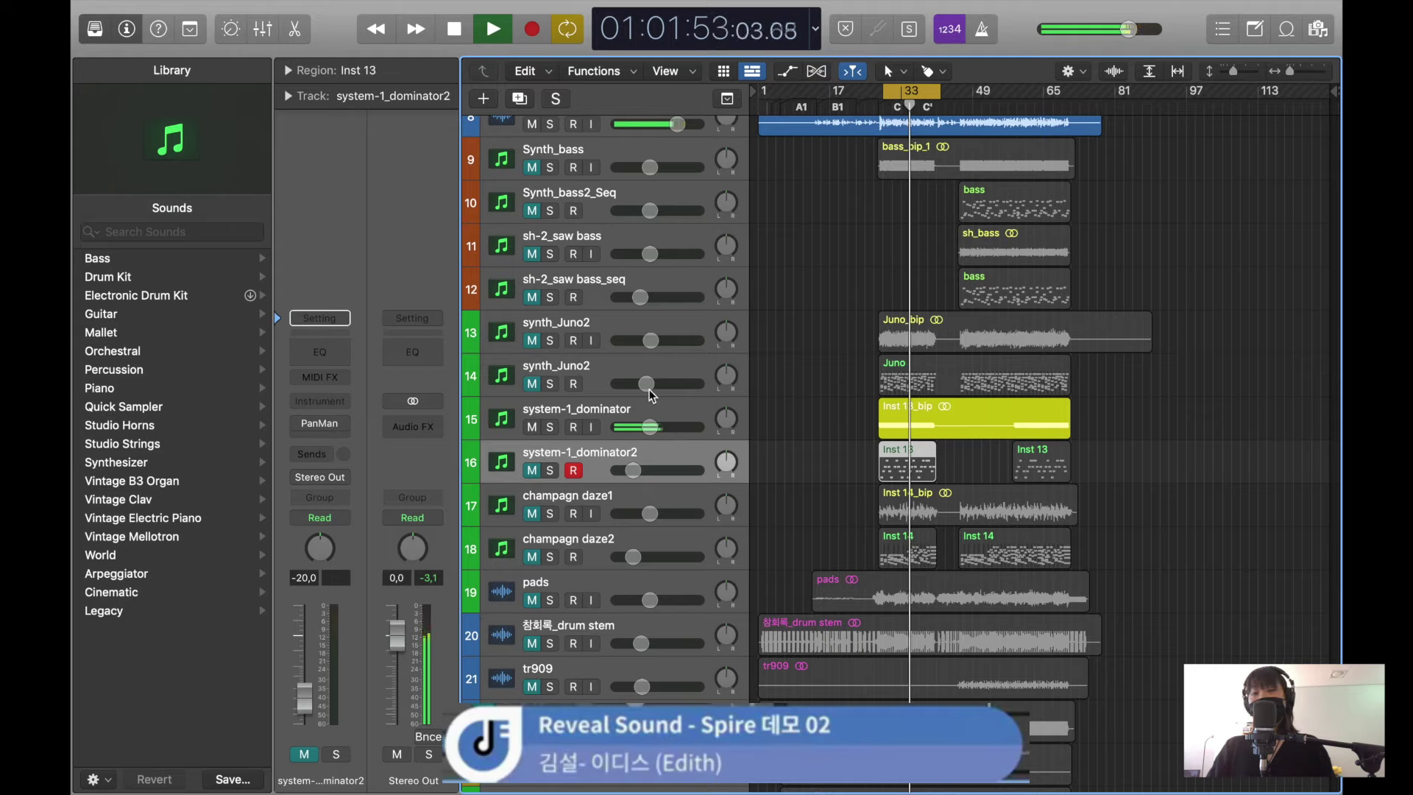
pyautogui.press('space')
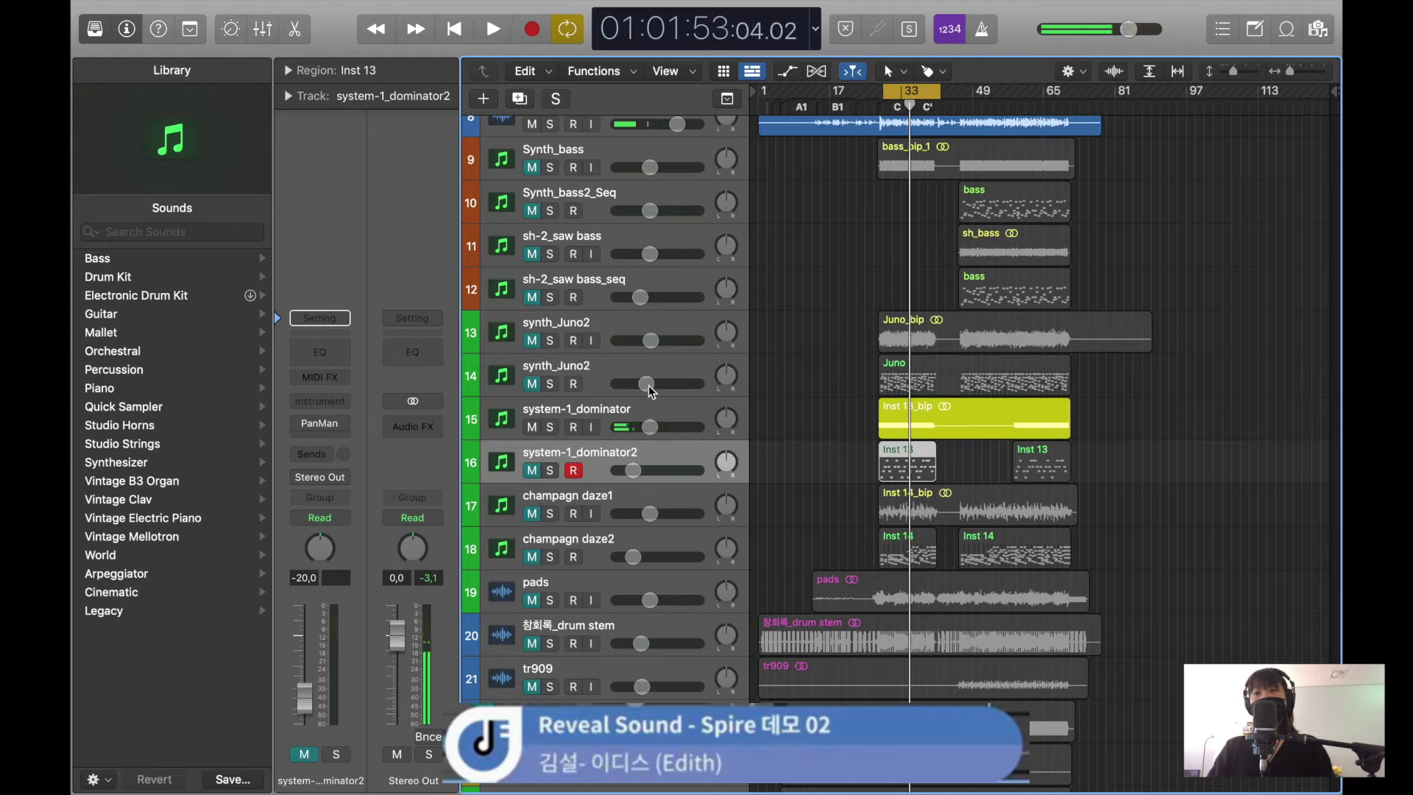
# - Mute system-1_dominator (track 15), unmute system-1_dominator2 (track 16), and return the playhead to the start of the cycle range
pyautogui.click(633, 409)
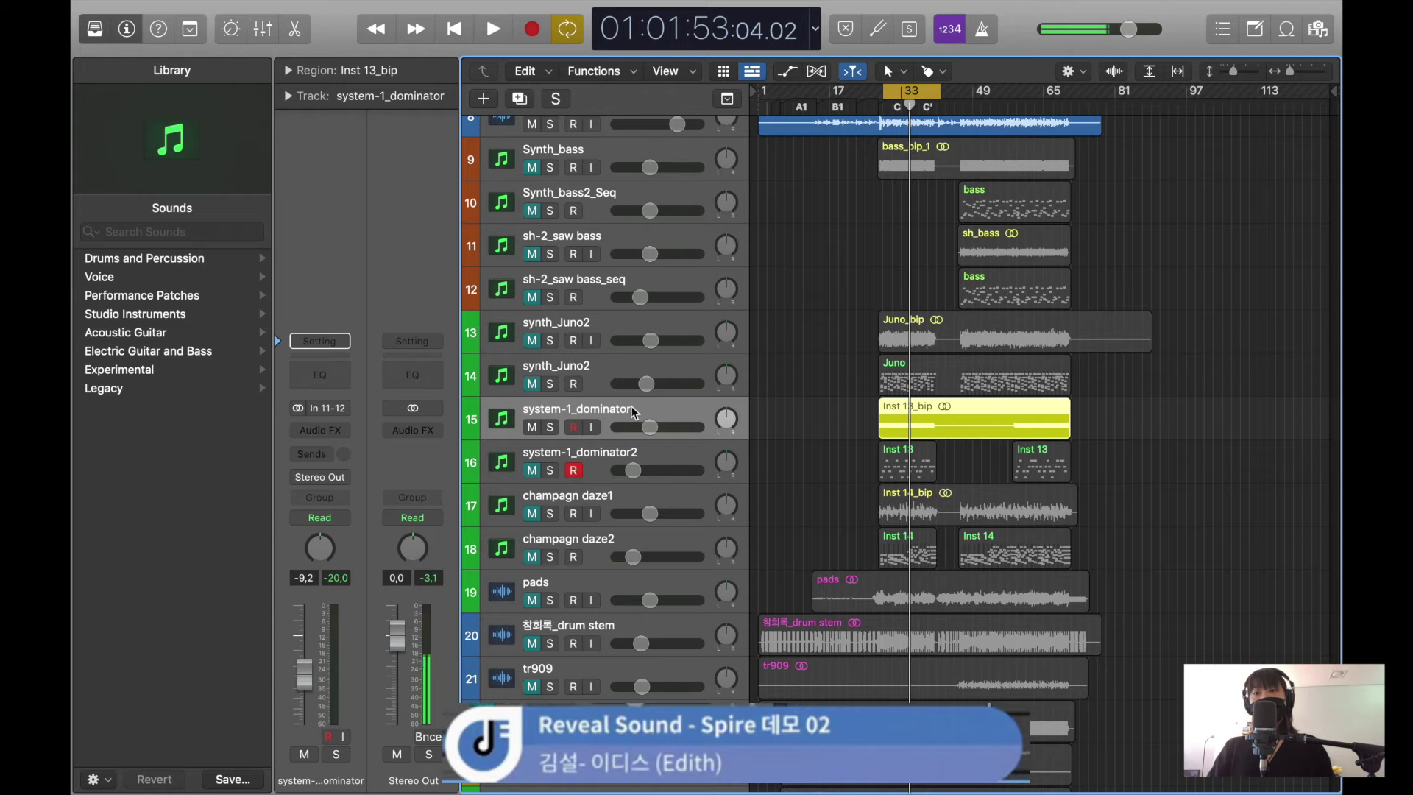
pyautogui.click(532, 426)
pyautogui.click(532, 470)
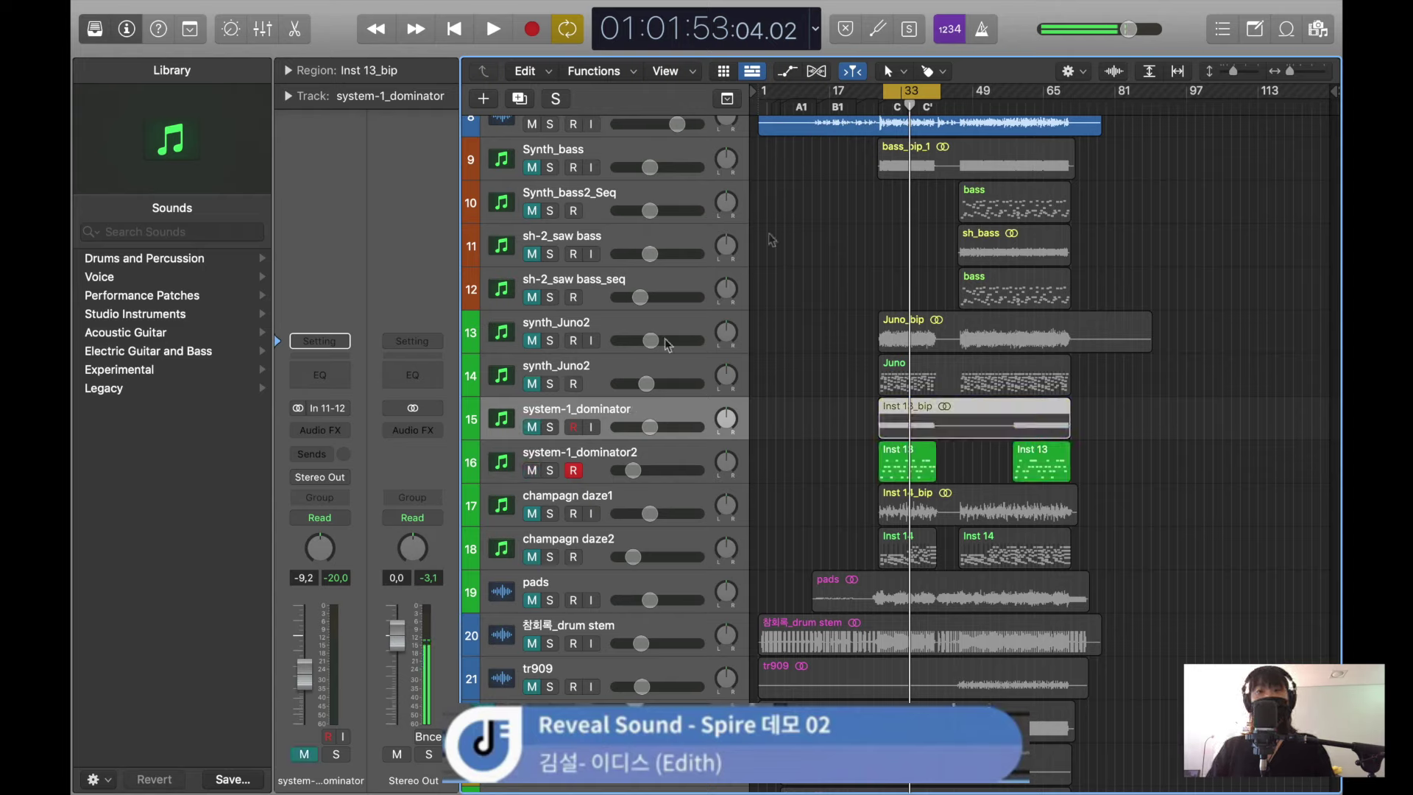
pyautogui.click(882, 95)
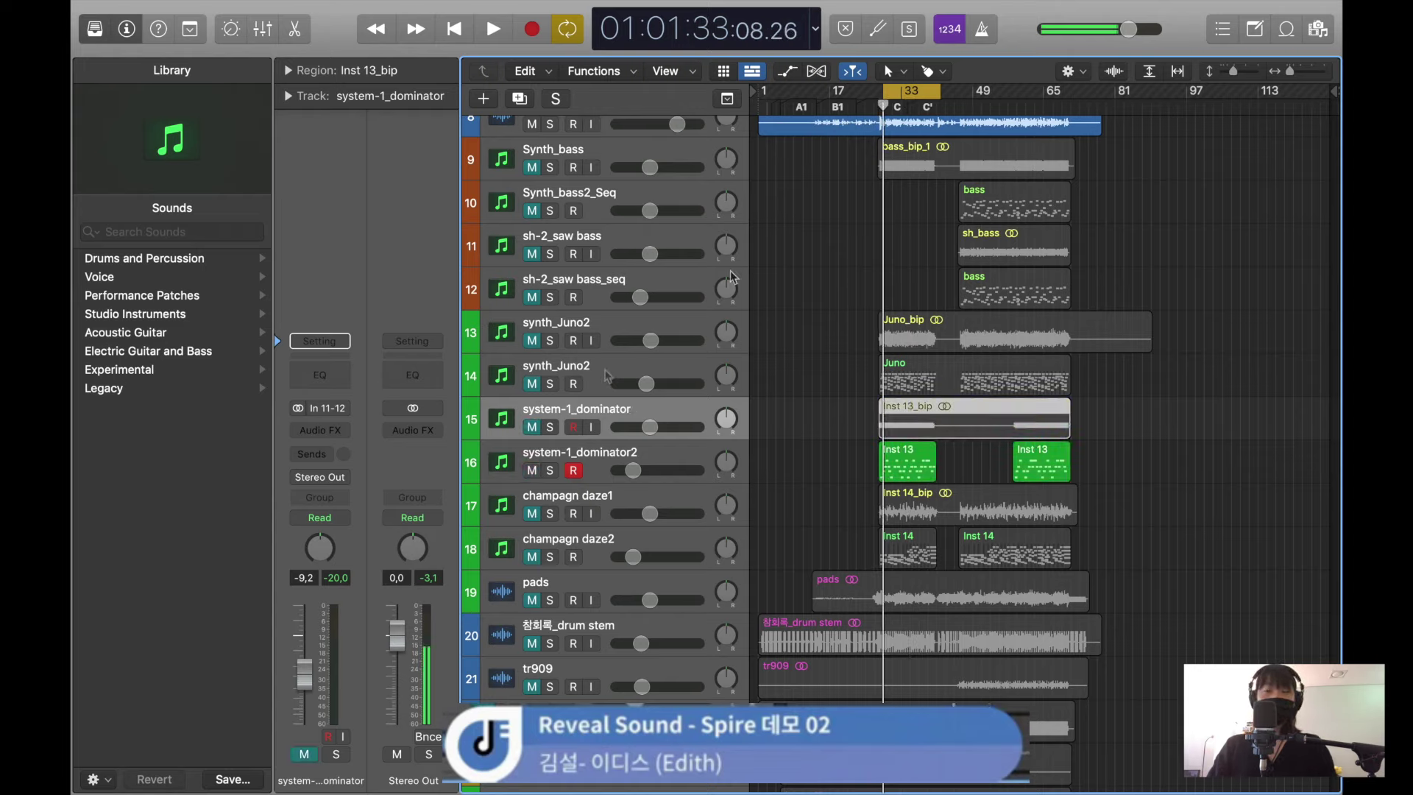
# - Insert Spire-1.1 on system-1_dominator2, load preset 056, LD Shared, and move the plug-in window clear of the tracks
pyautogui.click(316, 431)
pyautogui.click(359, 320)
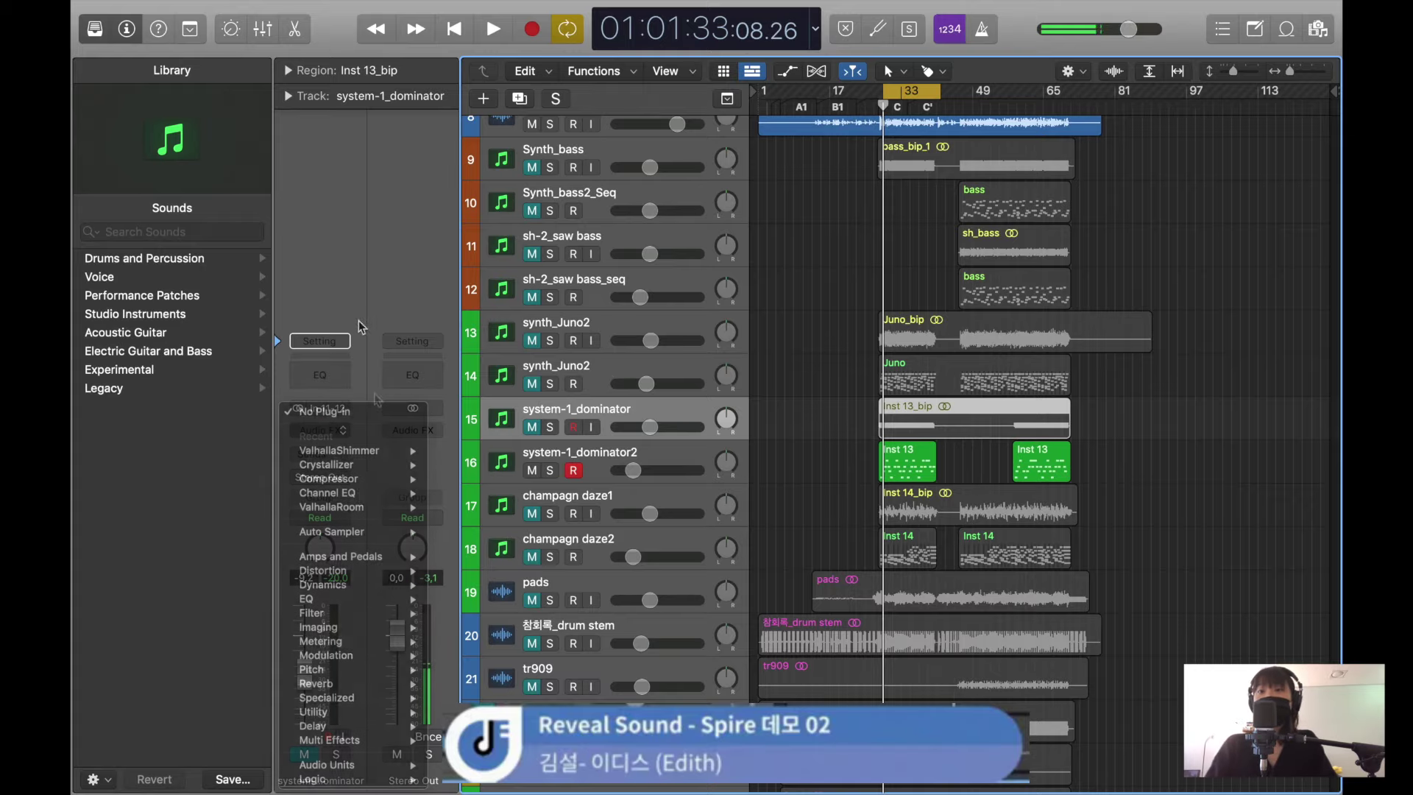
pyautogui.click(328, 412)
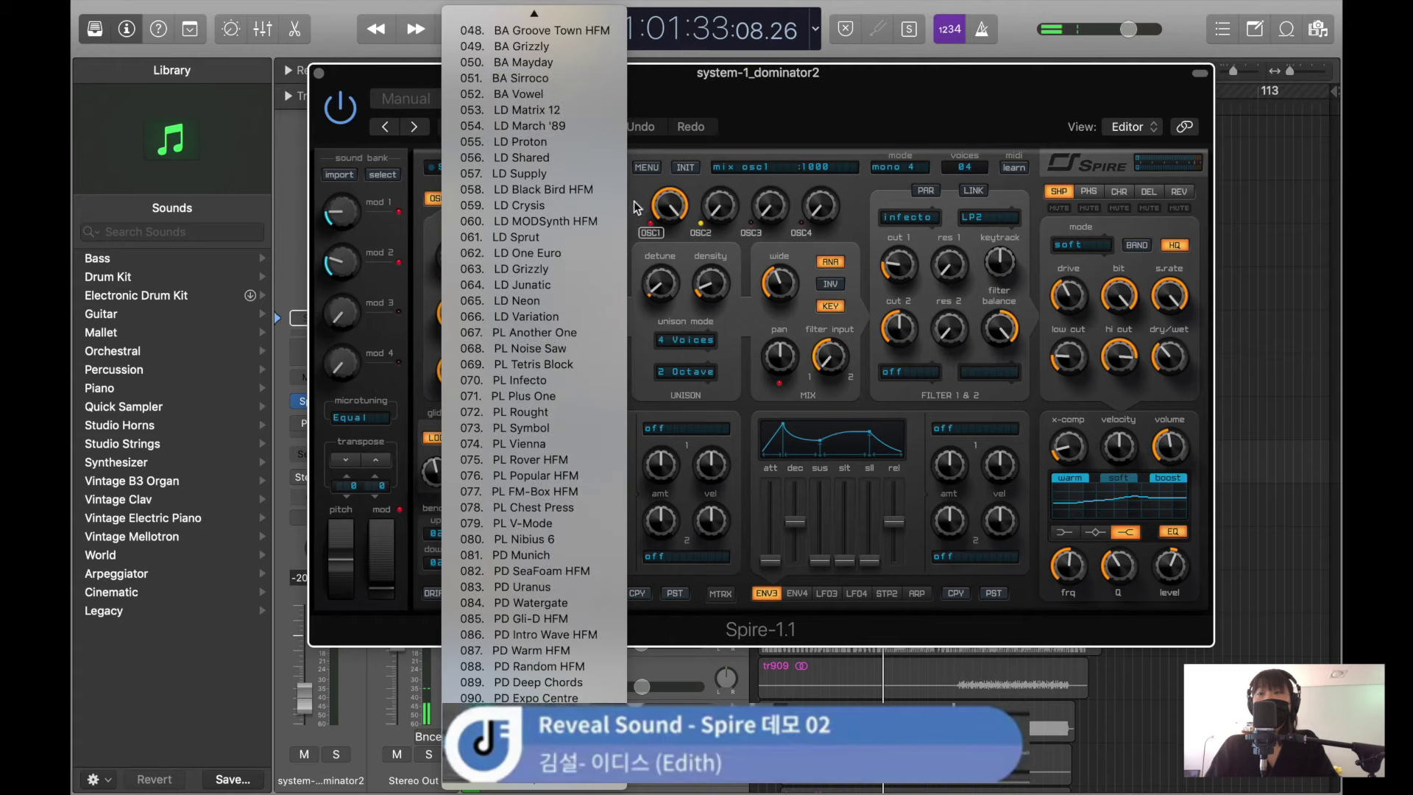
pyautogui.click(577, 162)
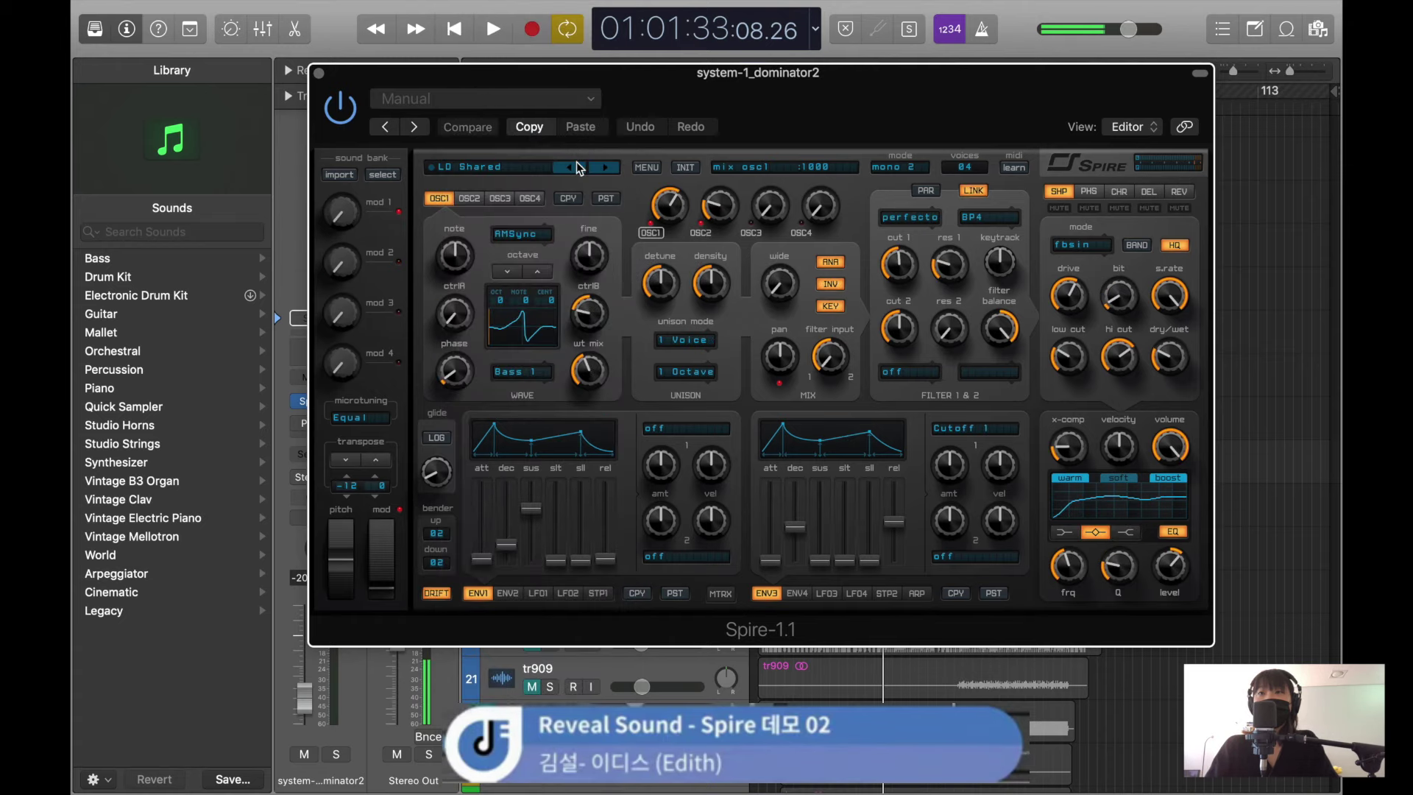
pyautogui.moveTo(832, 90); pyautogui.dragTo(1023, 541)
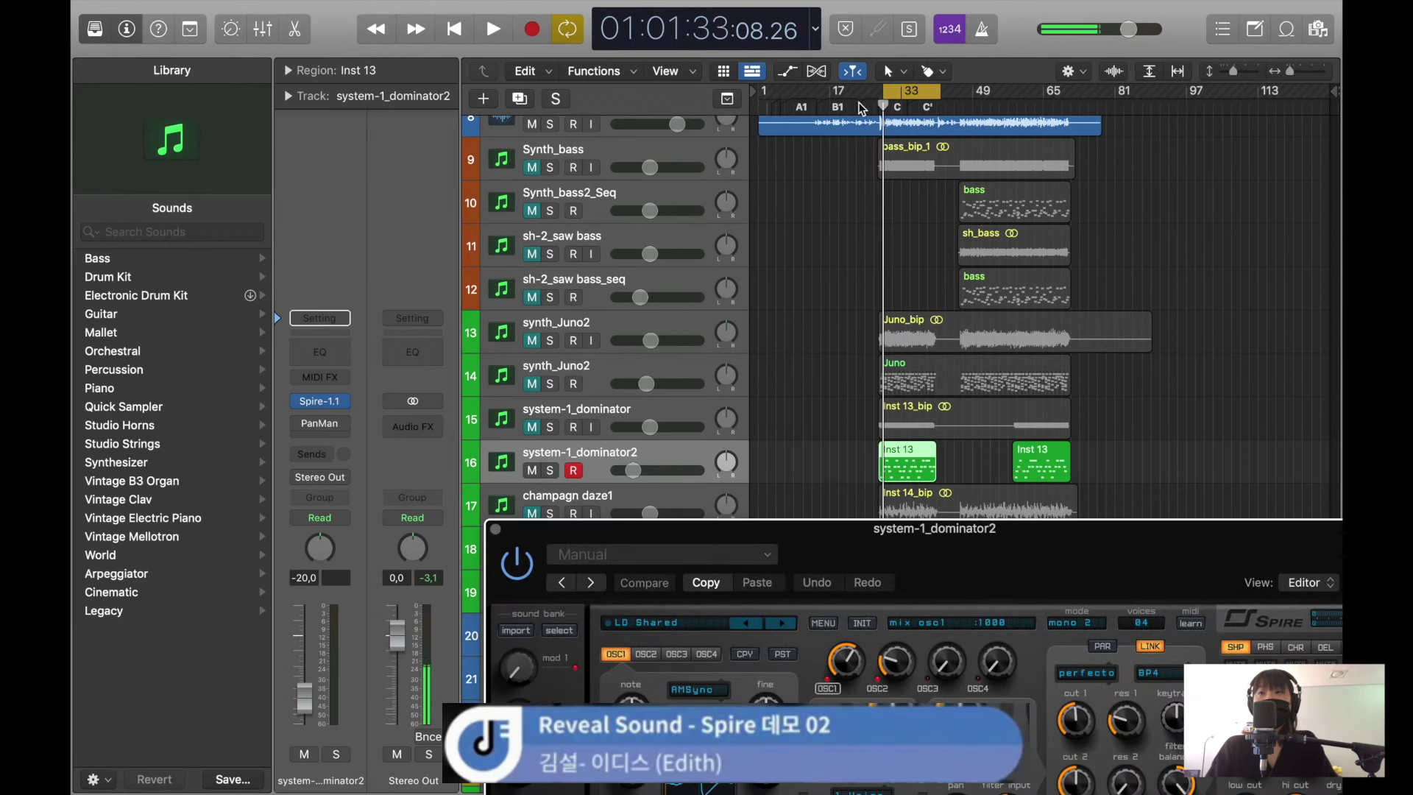
# - Play the Inst 13 region with the Spire sound and raise system-1_dominator2's volume to -6.0 dB
pyautogui.press('space')
pyautogui.press('space')
pyautogui.press('space')
pyautogui.press('space')
pyautogui.moveTo(632, 470); pyautogui.dragTo(654, 471)
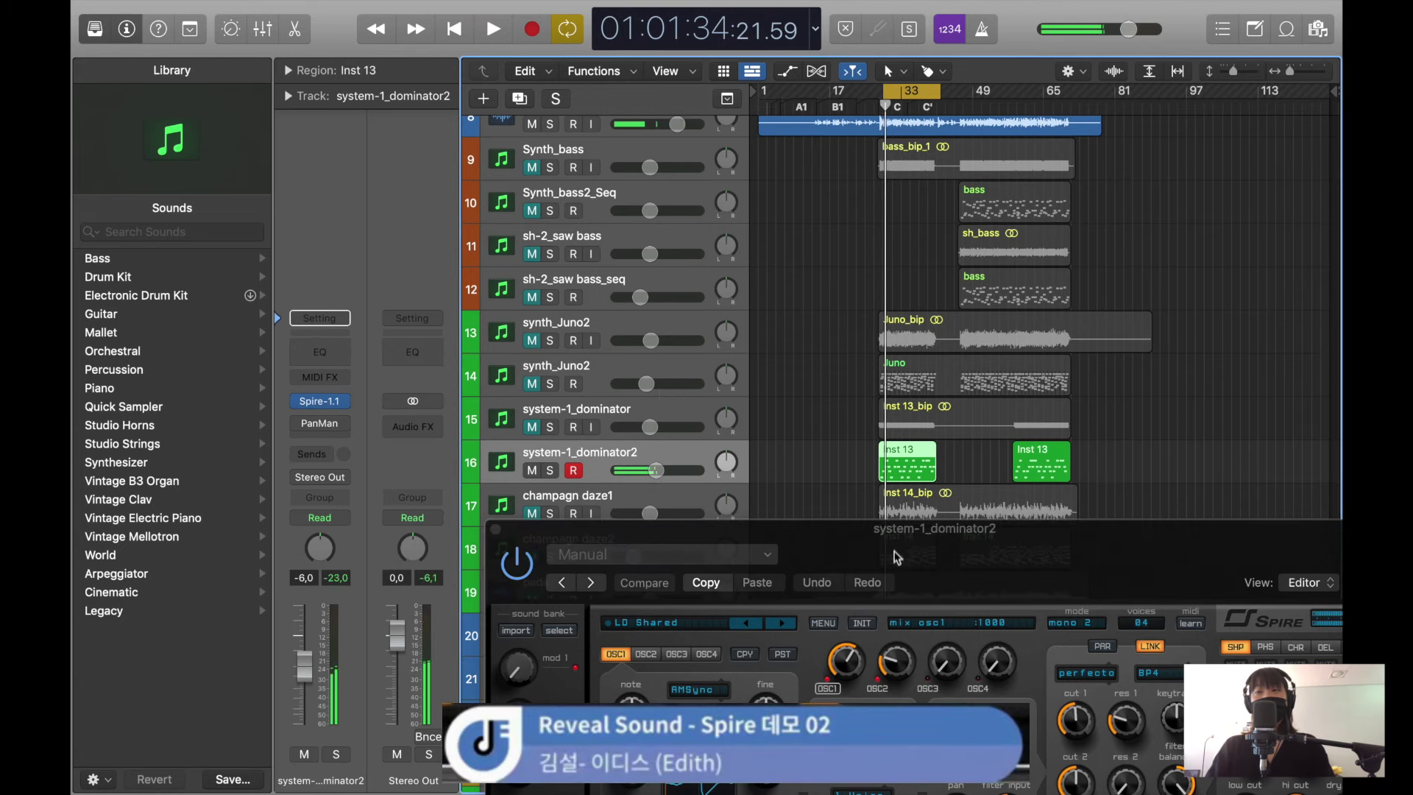
# - Bring the full Spire window into view over the tracks and play the Inst 13 part from the start of the cycle range
pyautogui.moveTo(920, 554); pyautogui.dragTo(759, 234)
pyautogui.click(885, 95)
pyautogui.press('space')
pyautogui.press('space')
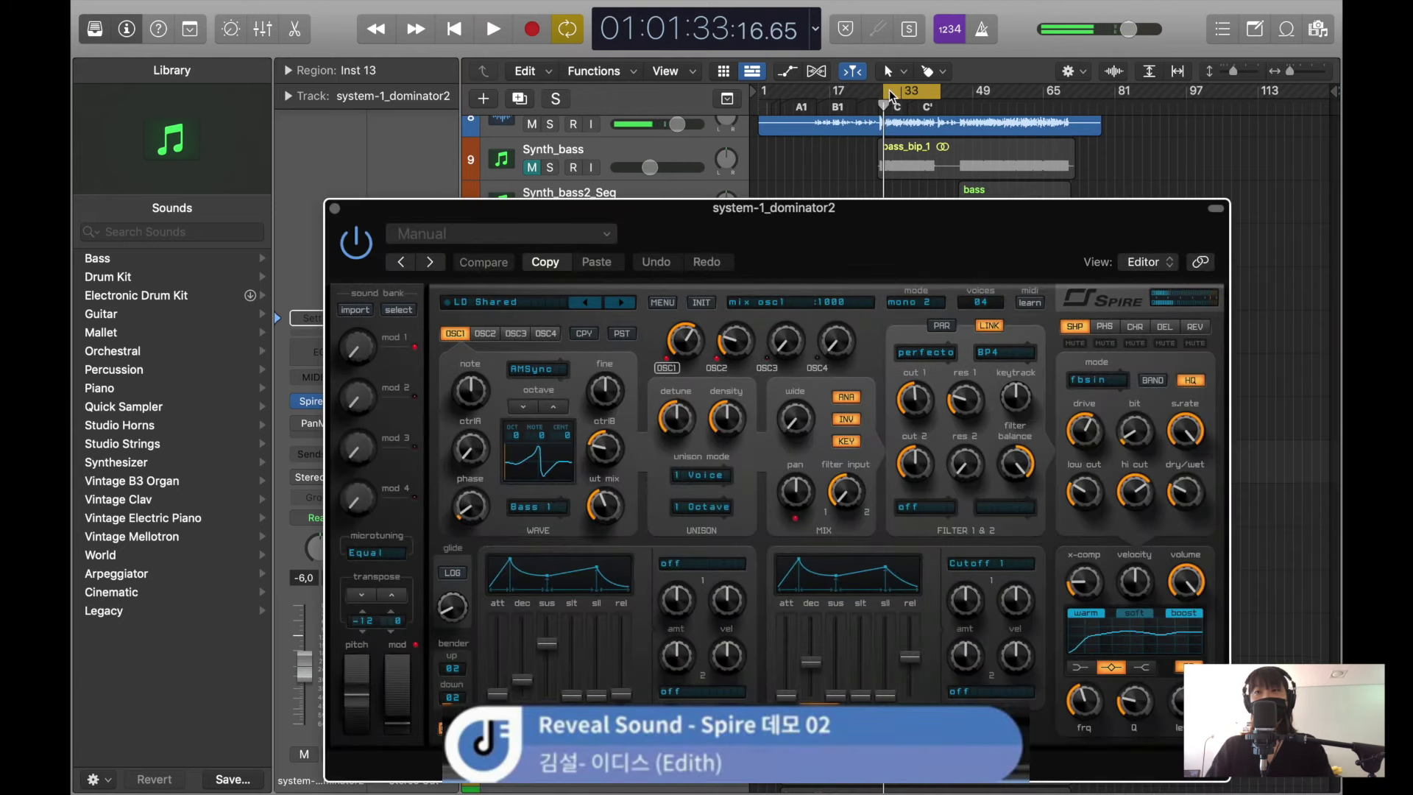
pyautogui.press('space')
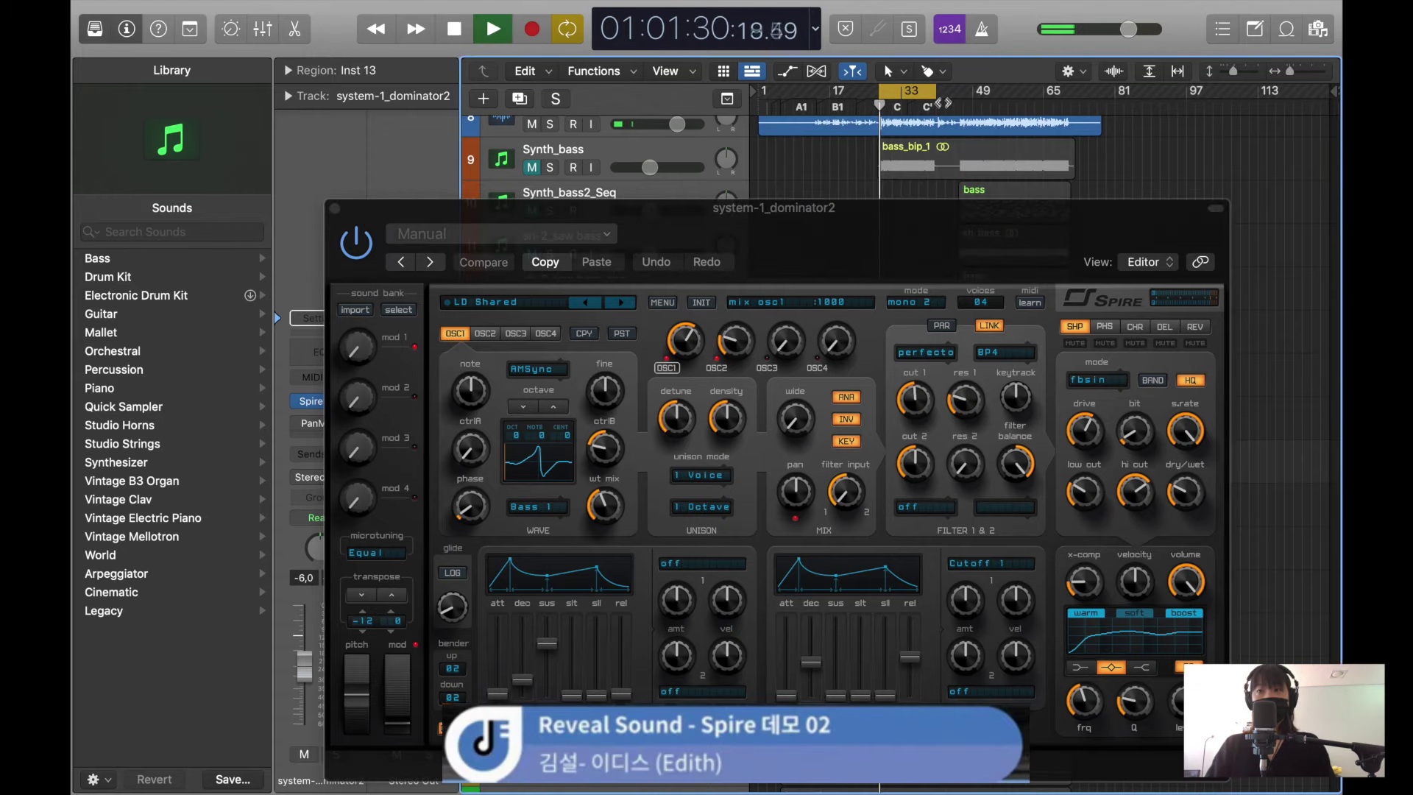
pyautogui.moveTo(854, 260); pyautogui.dragTo(862, 148)
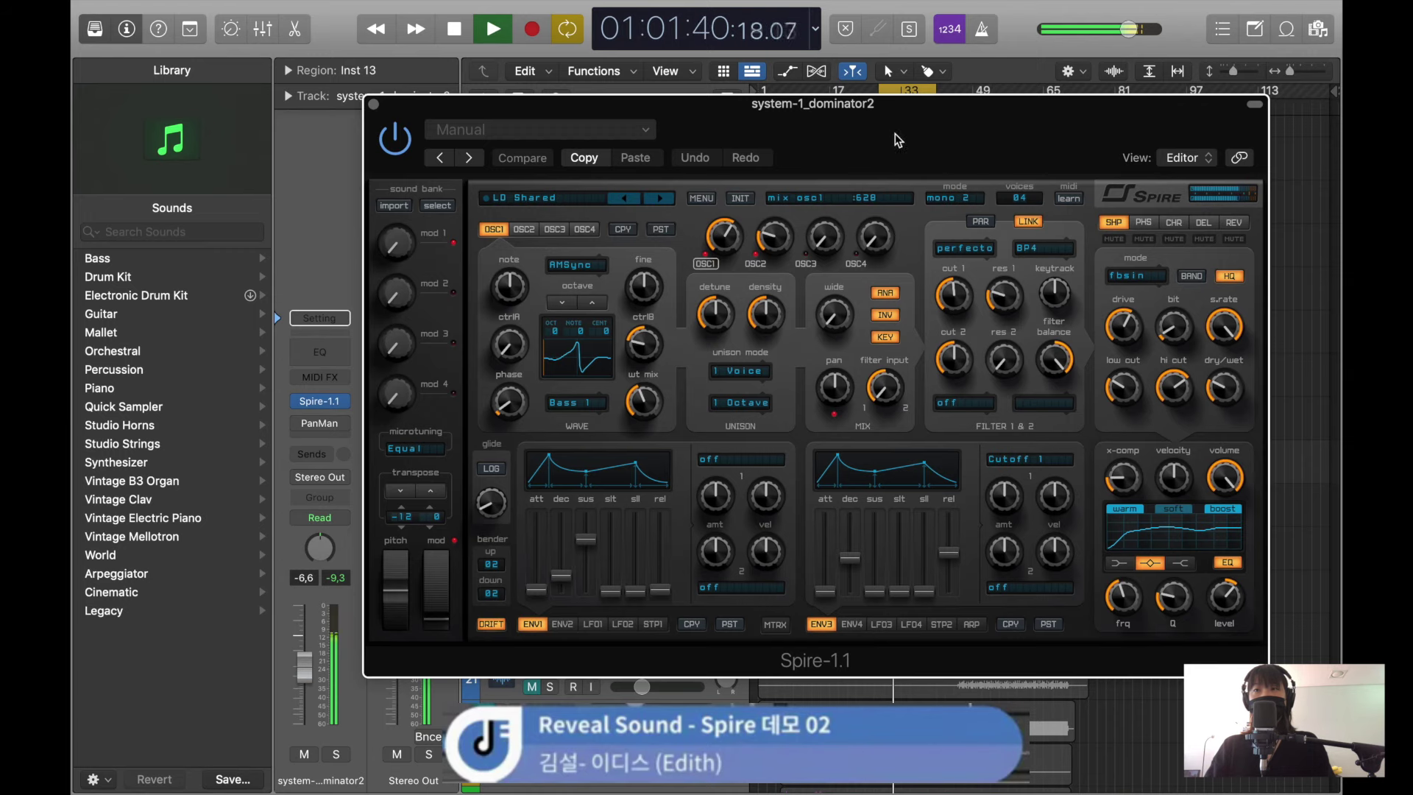
pyautogui.moveTo(903, 139); pyautogui.dragTo(915, 90)
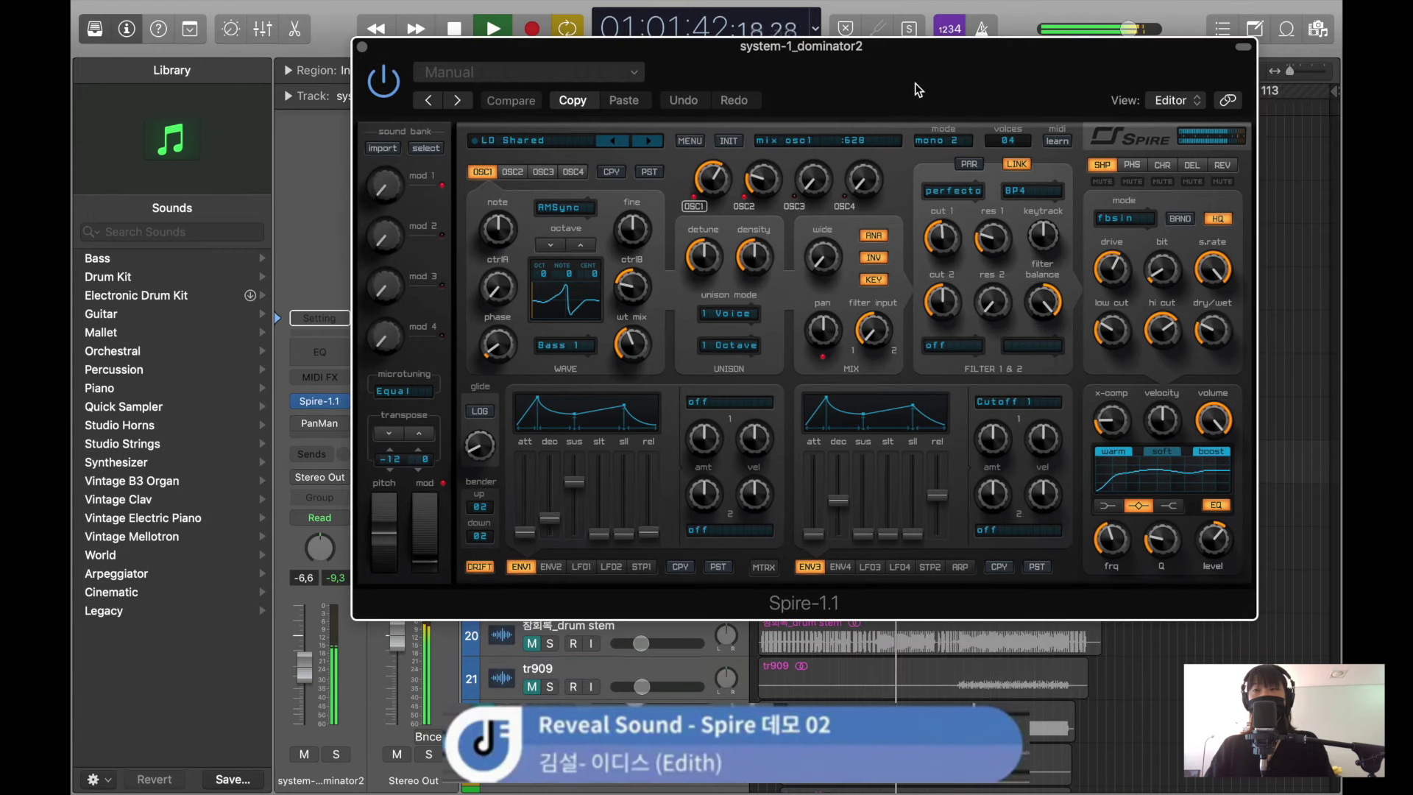
# - Adjust the OSC1 and OSC2 mix levels of the LD Shared sound while the part plays, and stop playback
pyautogui.moveTo(704, 197); pyautogui.dragTo(701, 221)
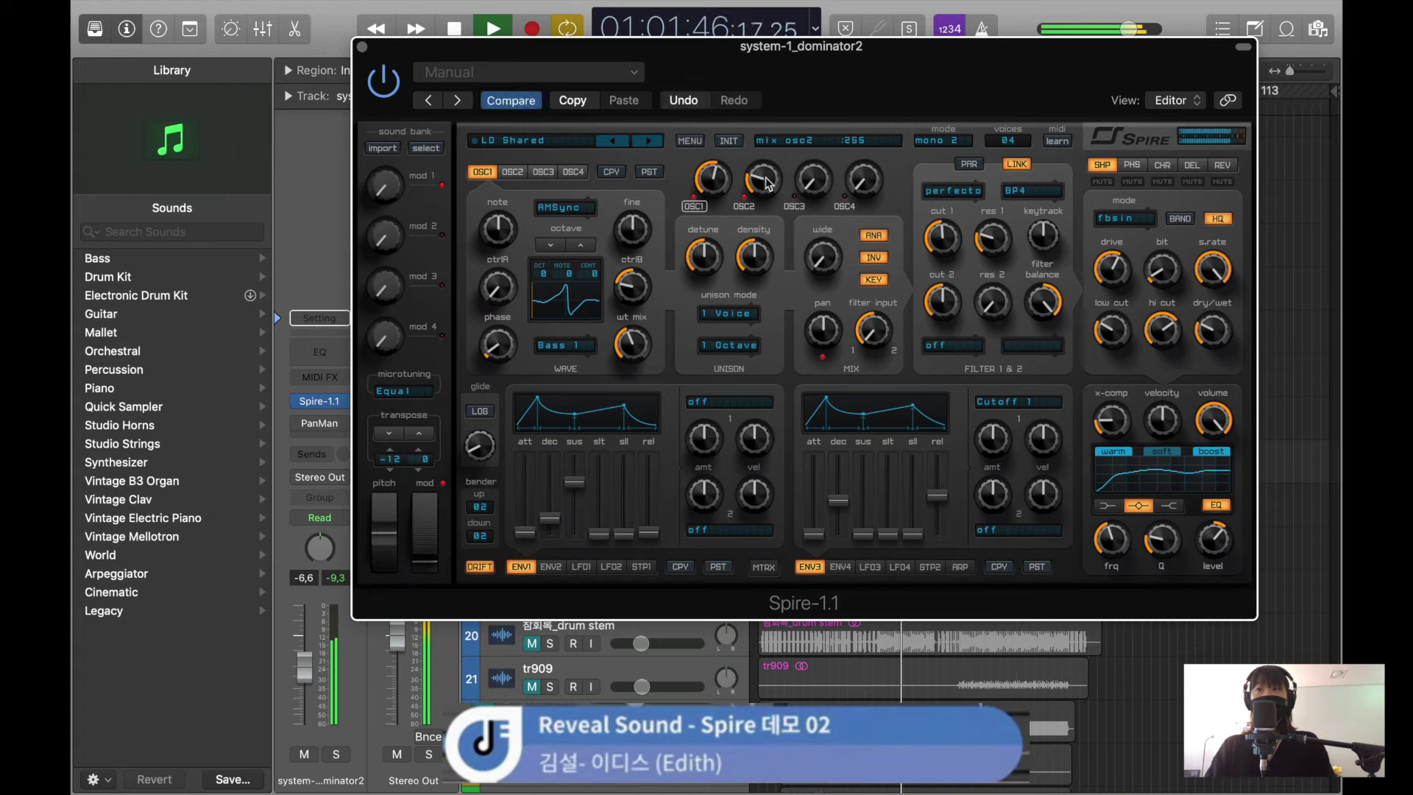
pyautogui.moveTo(762, 201); pyautogui.dragTo(767, 158)
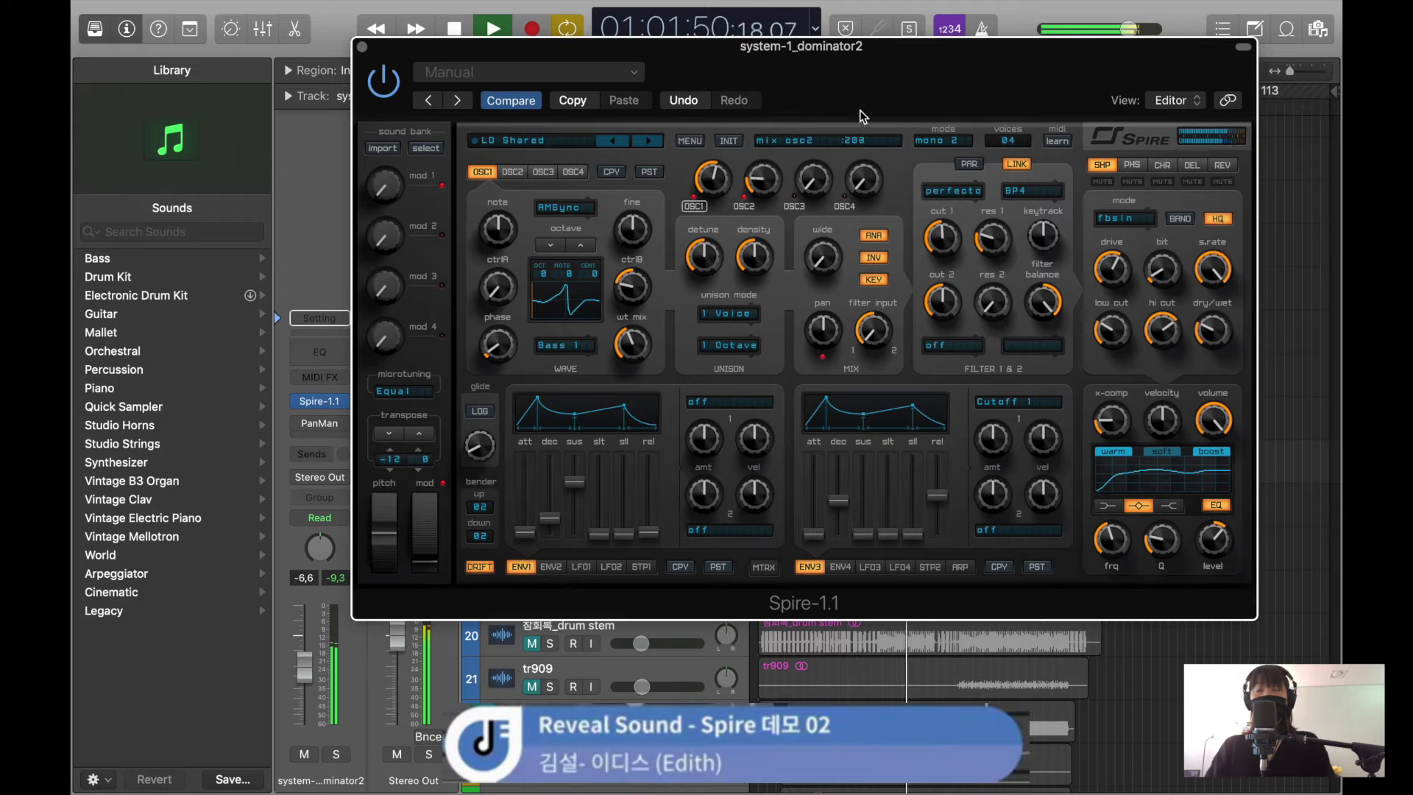
pyautogui.press('space')
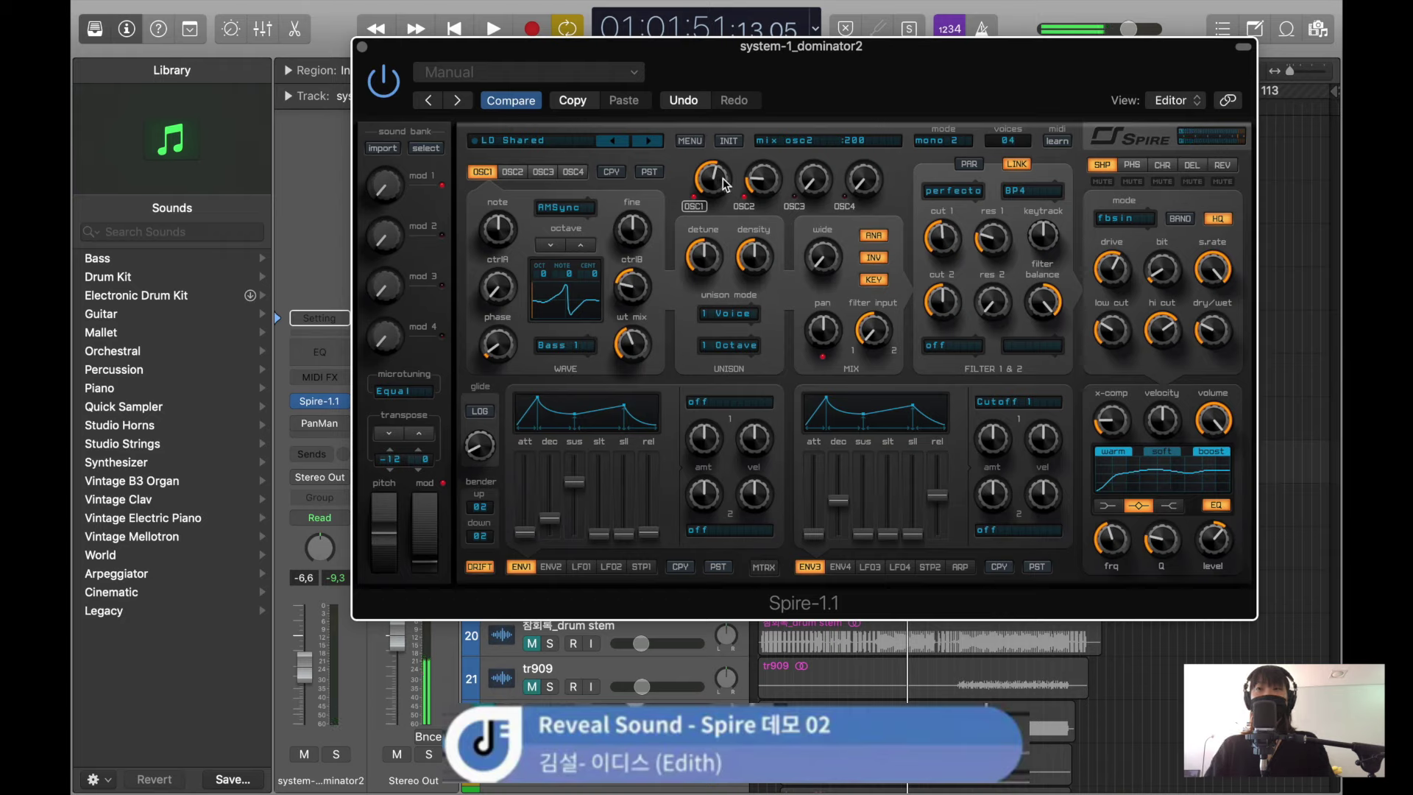
# - Turn the OSC1 mix all the way down, audition OSC2 alone at a reduced level, and compare the two oscillators' settings
pyautogui.moveTo(720, 181); pyautogui.dragTo(733, 312)
pyautogui.press('space')
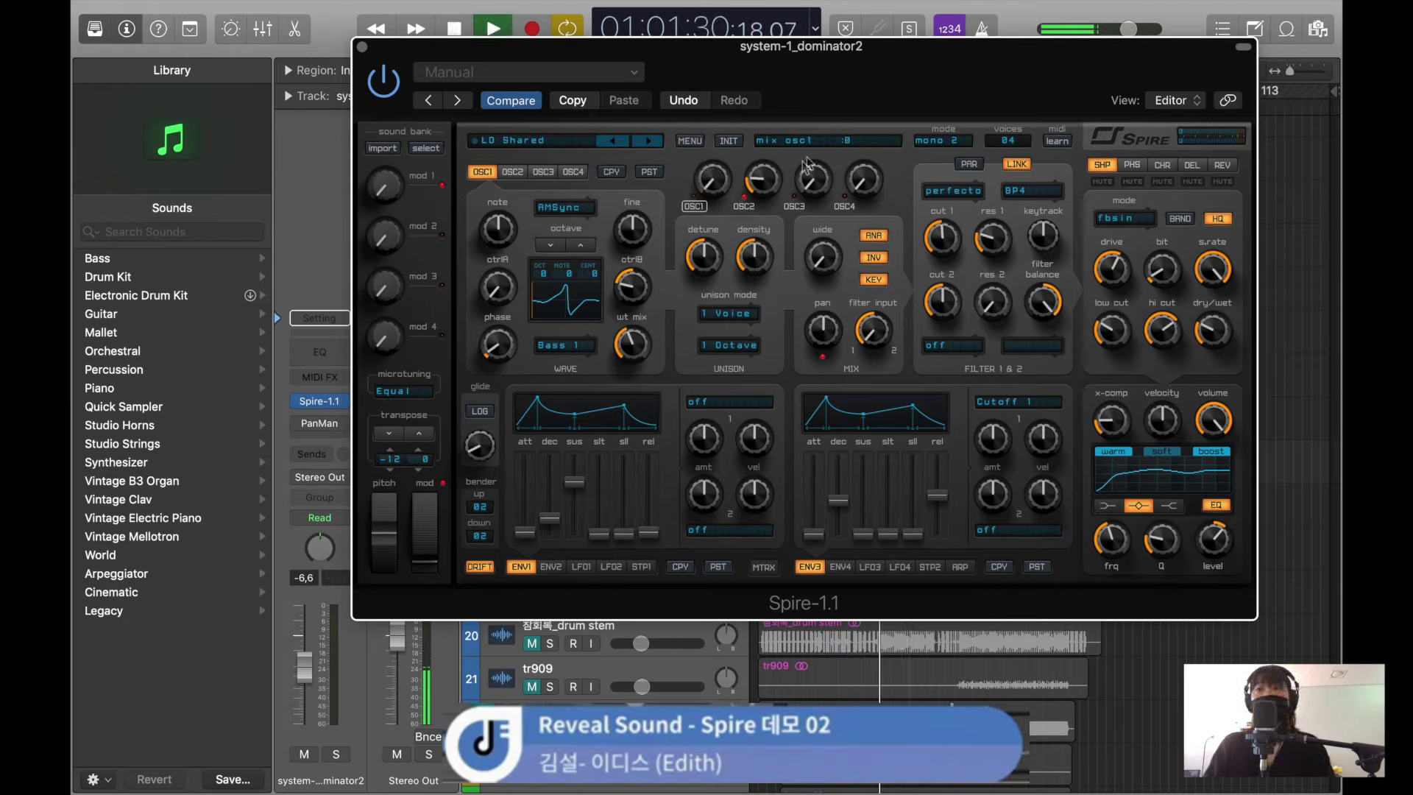
pyautogui.moveTo(775, 184)
pyautogui.mouseDown()
pyautogui.moveTo(765, 164)
pyautogui.moveTo(765, 197)
pyautogui.mouseUp()
pyautogui.press('space')
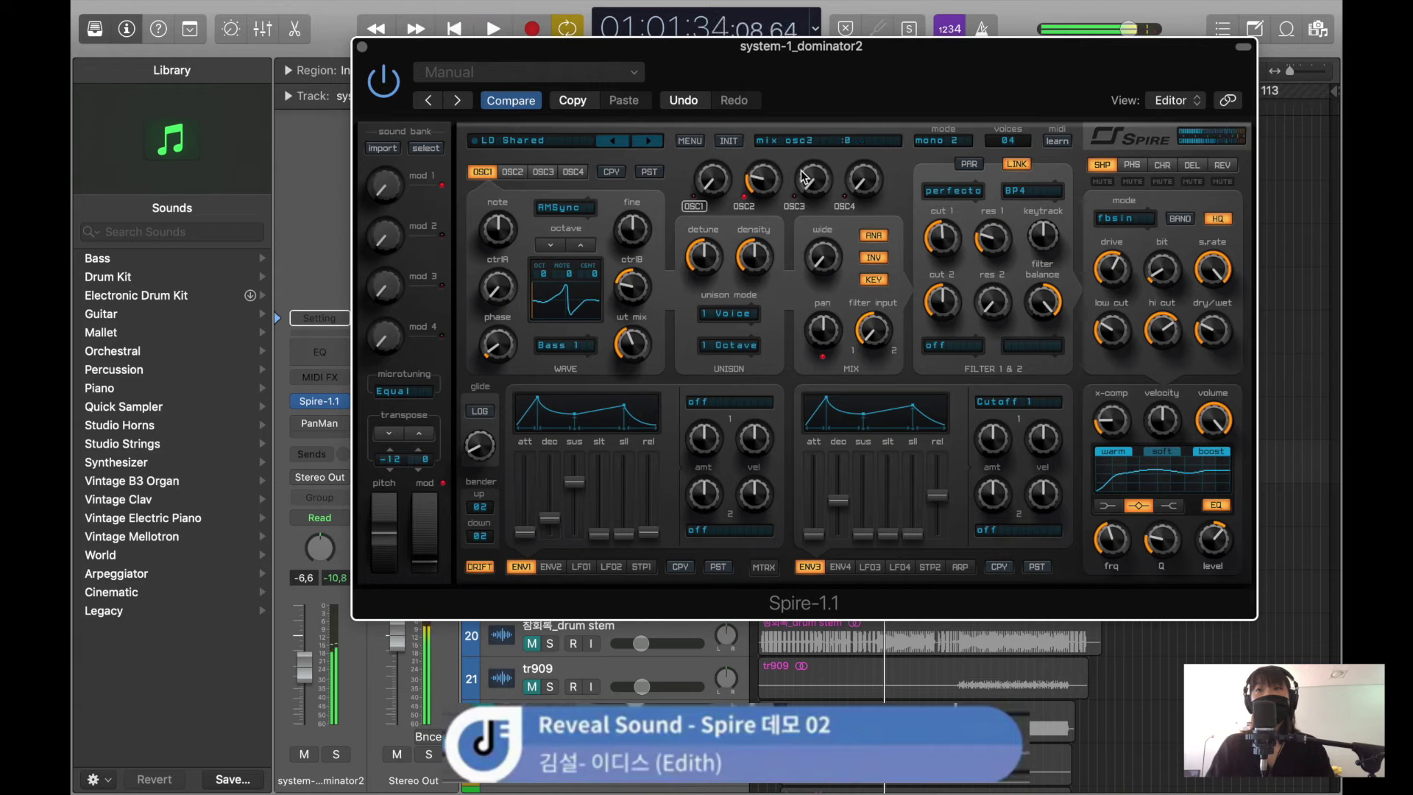
pyautogui.click(513, 173)
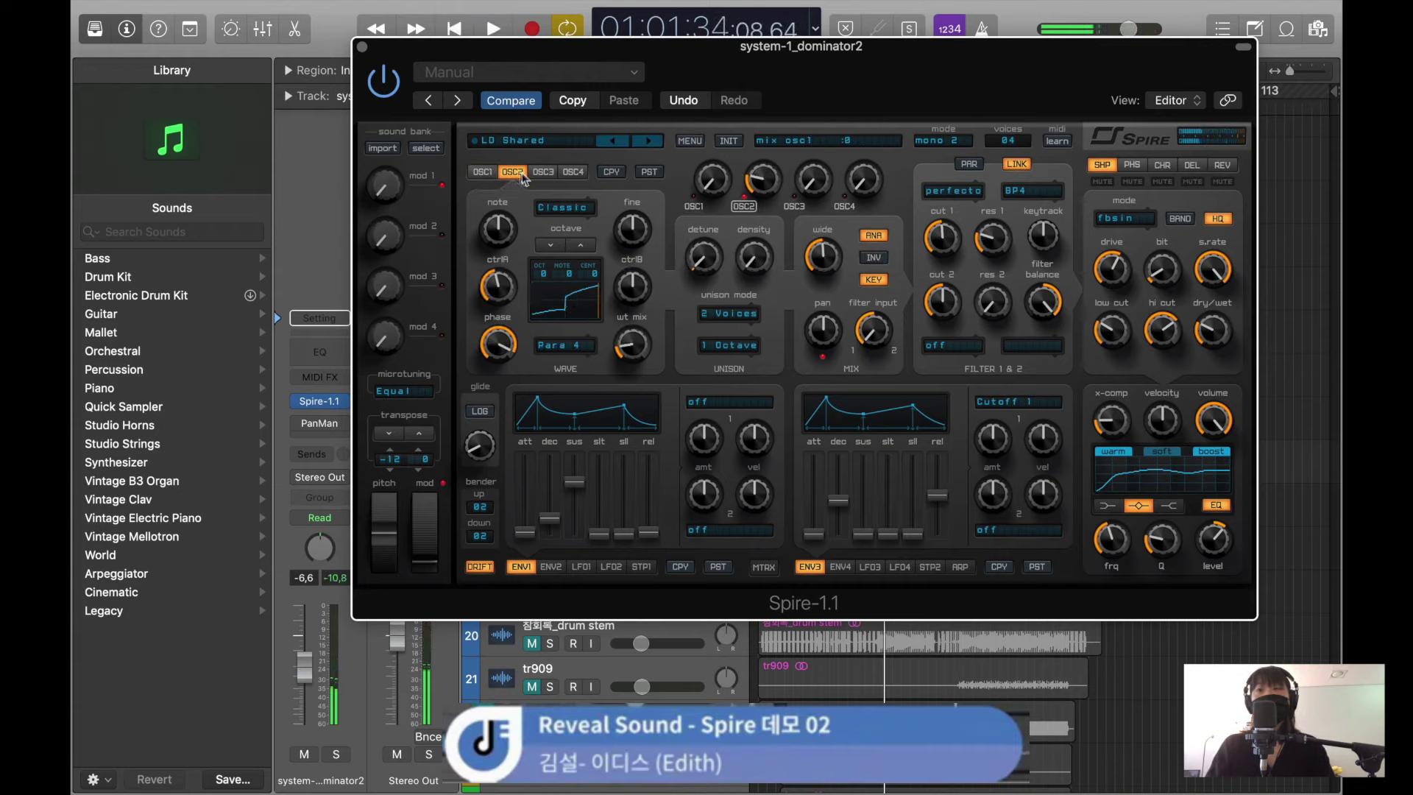
pyautogui.click(493, 170)
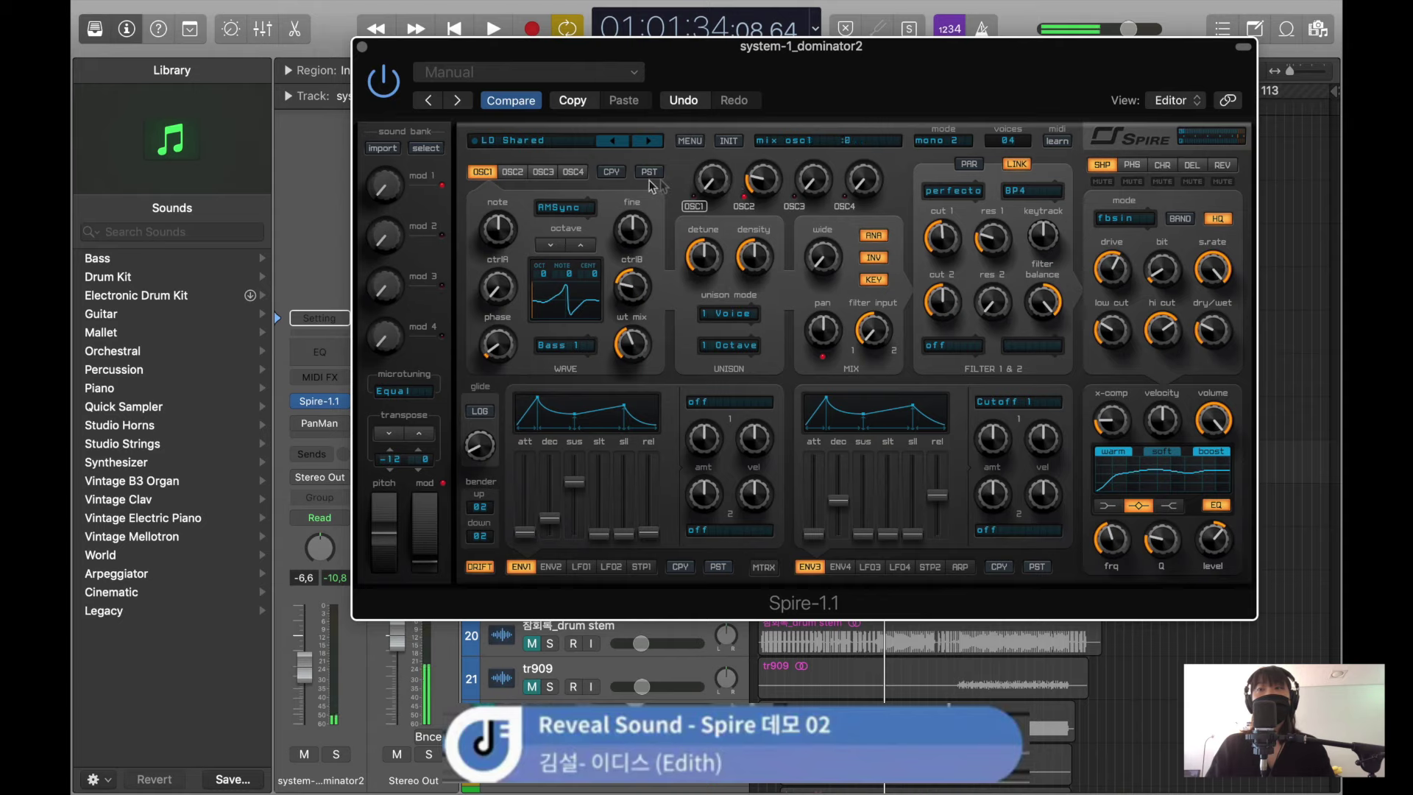
# - Bring OSC1 back into the mix at a low level and rebalance it against OSC2 during playback
pyautogui.press('space')
pyautogui.moveTo(710, 175)
pyautogui.mouseDown()
pyautogui.moveTo(757, 184)
pyautogui.moveTo(705, 182)
pyautogui.moveTo(702, 170)
pyautogui.moveTo(718, 191)
pyautogui.mouseUp()
pyautogui.press('space')
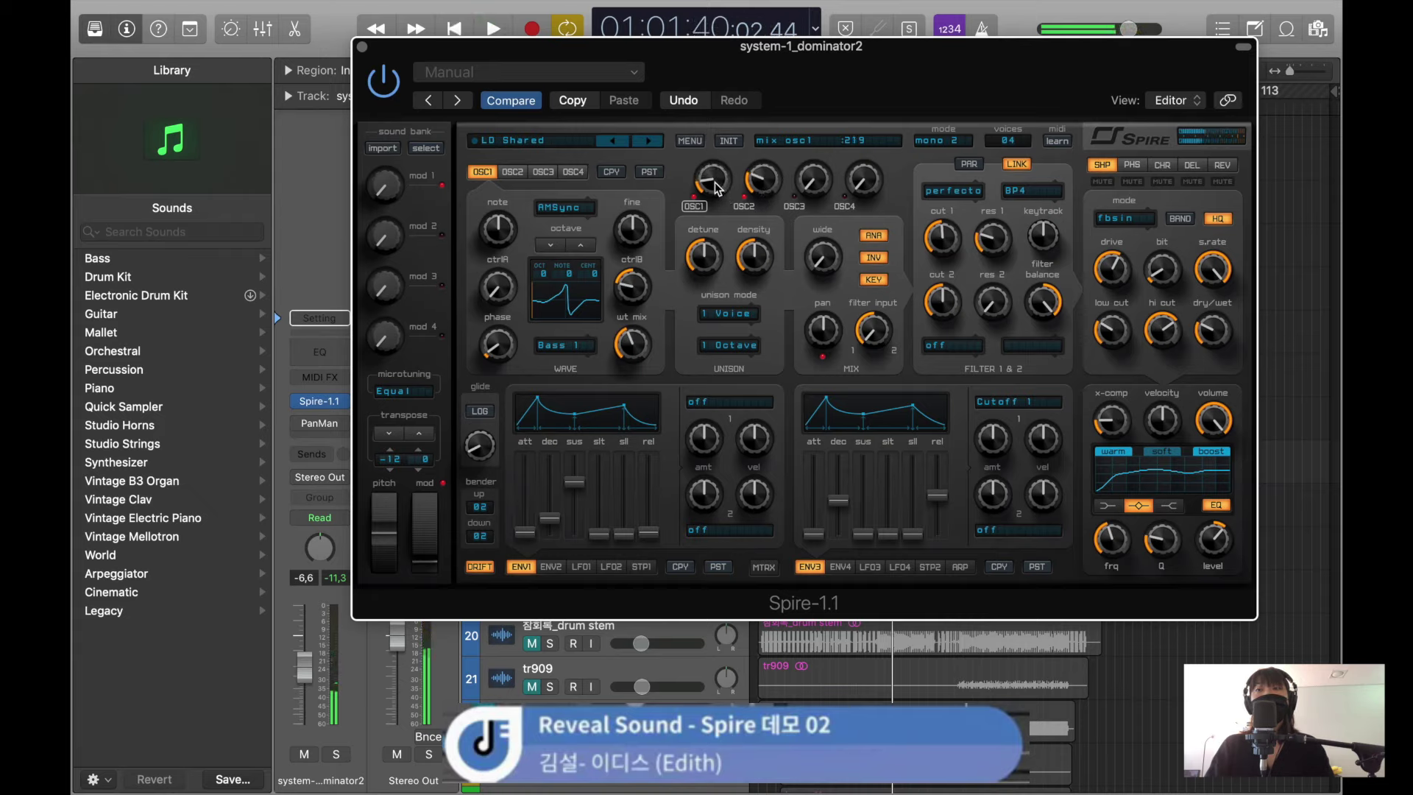
pyautogui.press('space')
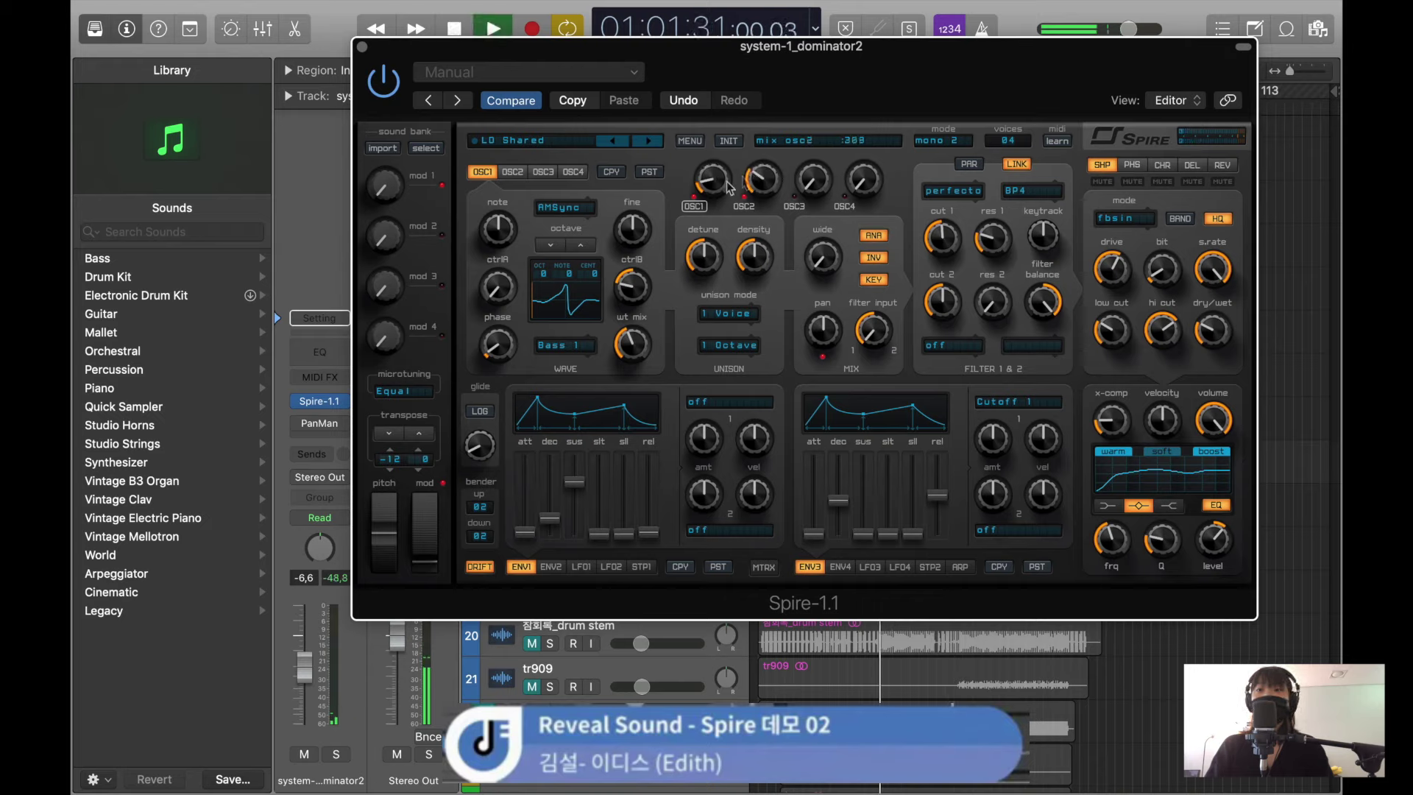
pyautogui.moveTo(728, 188); pyautogui.dragTo(730, 205)
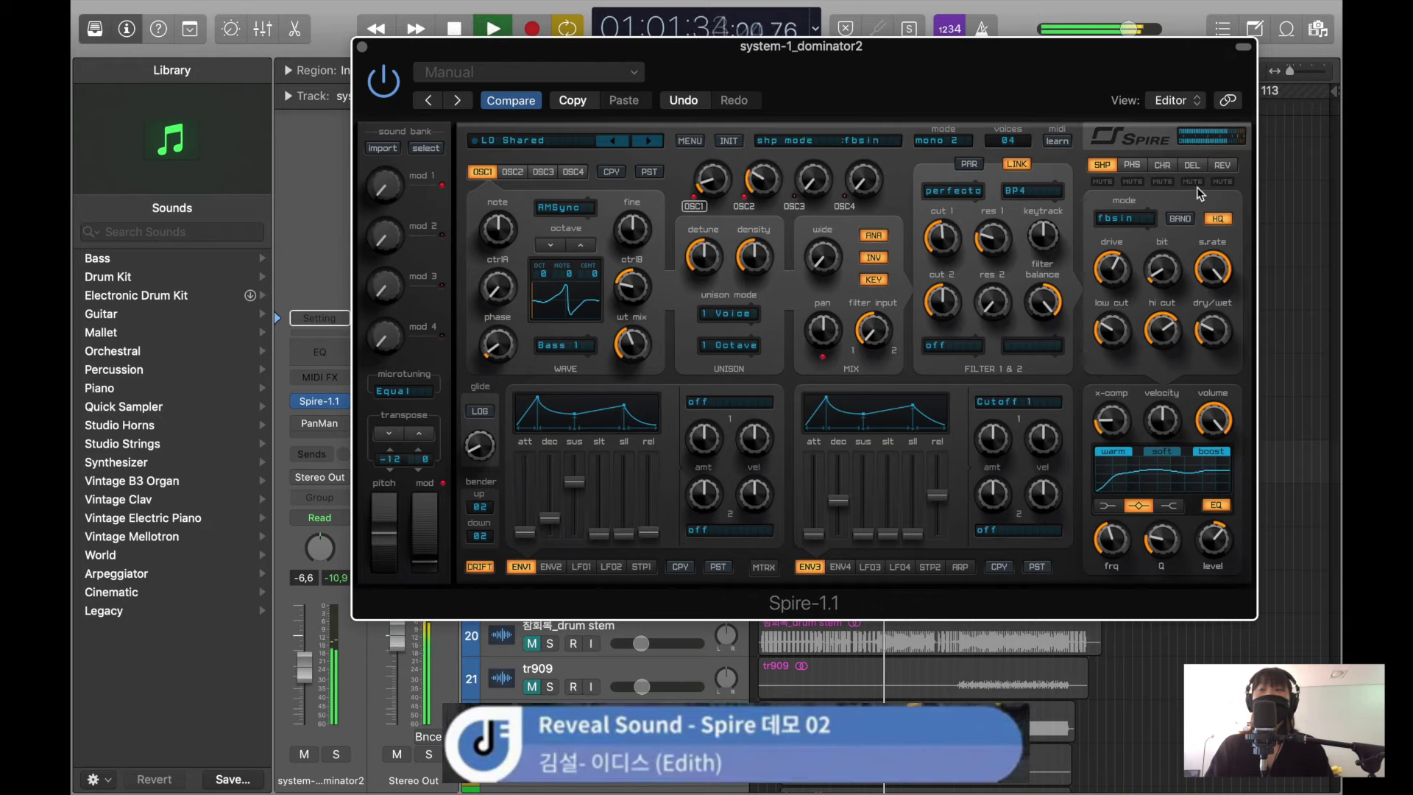
# - Lower system-1_dominator2's track volume to -12.0 dB, moving the Spire window aside and back over the tracks
pyautogui.moveTo(933, 91); pyautogui.dragTo(897, 597)
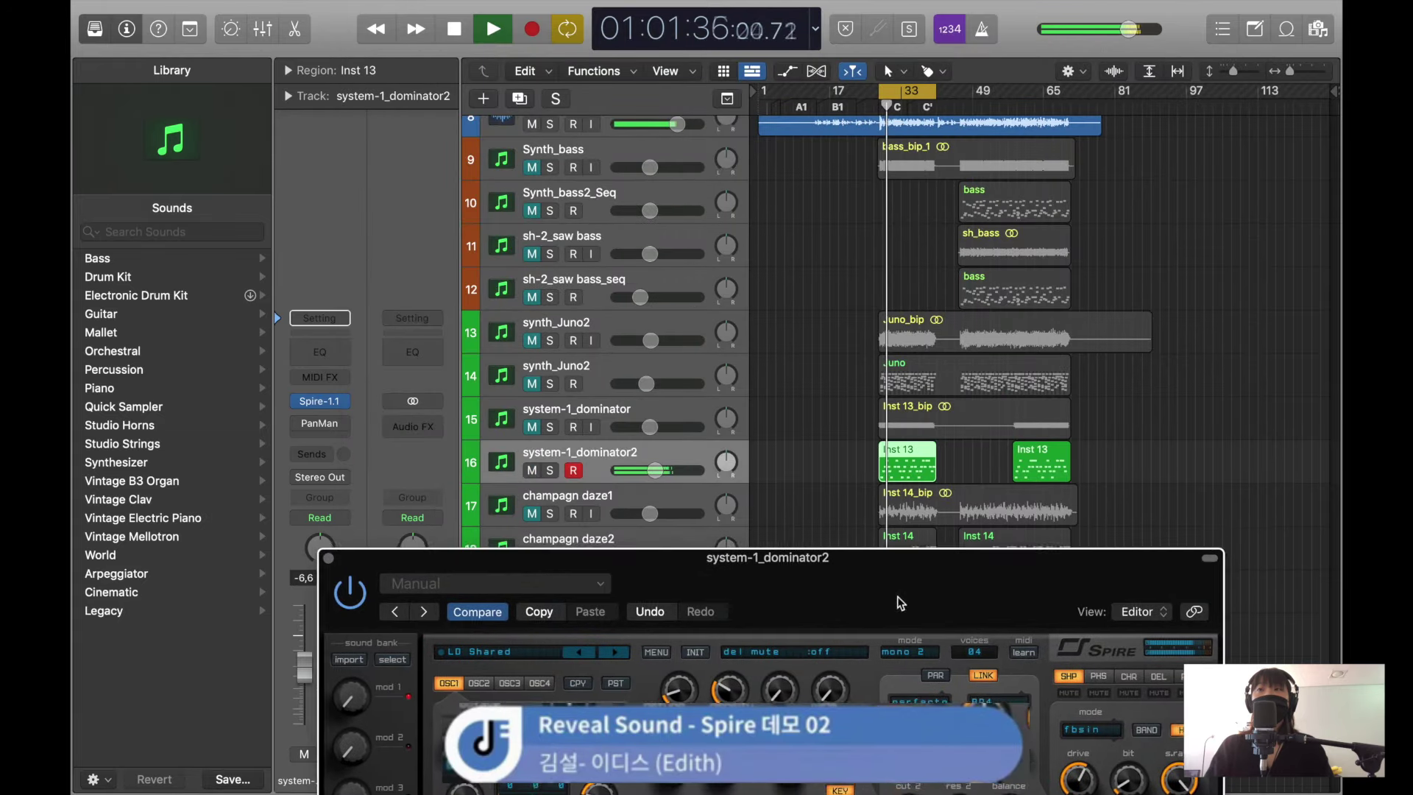
pyautogui.moveTo(653, 469)
pyautogui.moveTo(653, 470); pyautogui.dragTo(638, 470)
pyautogui.moveTo(798, 553); pyautogui.dragTo(812, 50)
# - Raise the dry/wet amount of Spire's delay effect and check the other effects before returning to the delay settings
pyautogui.click(1167, 170)
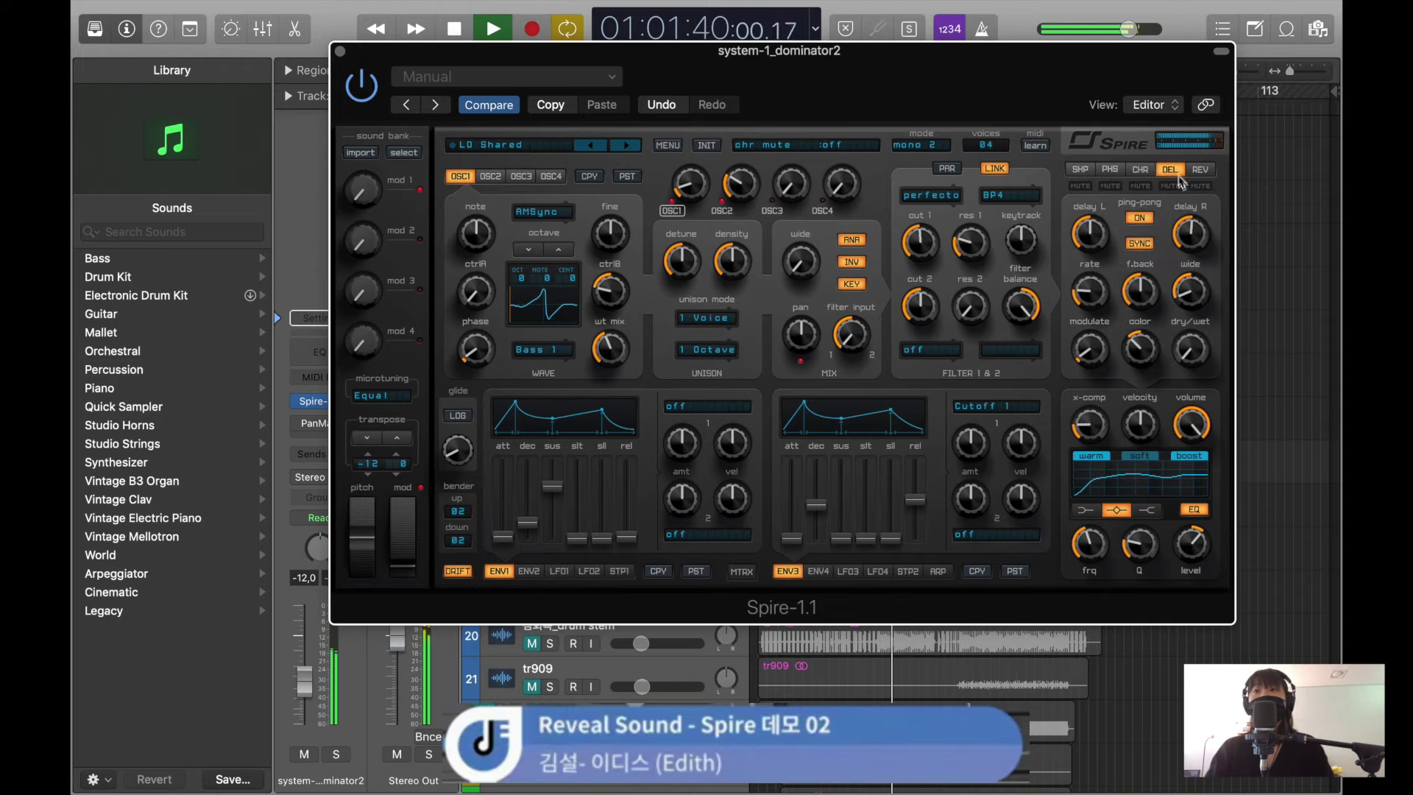
pyautogui.moveTo(1188, 346)
pyautogui.mouseDown()
pyautogui.moveTo(1195, 302)
pyautogui.moveTo(1195, 324)
pyautogui.mouseUp()
pyautogui.click(1200, 169)
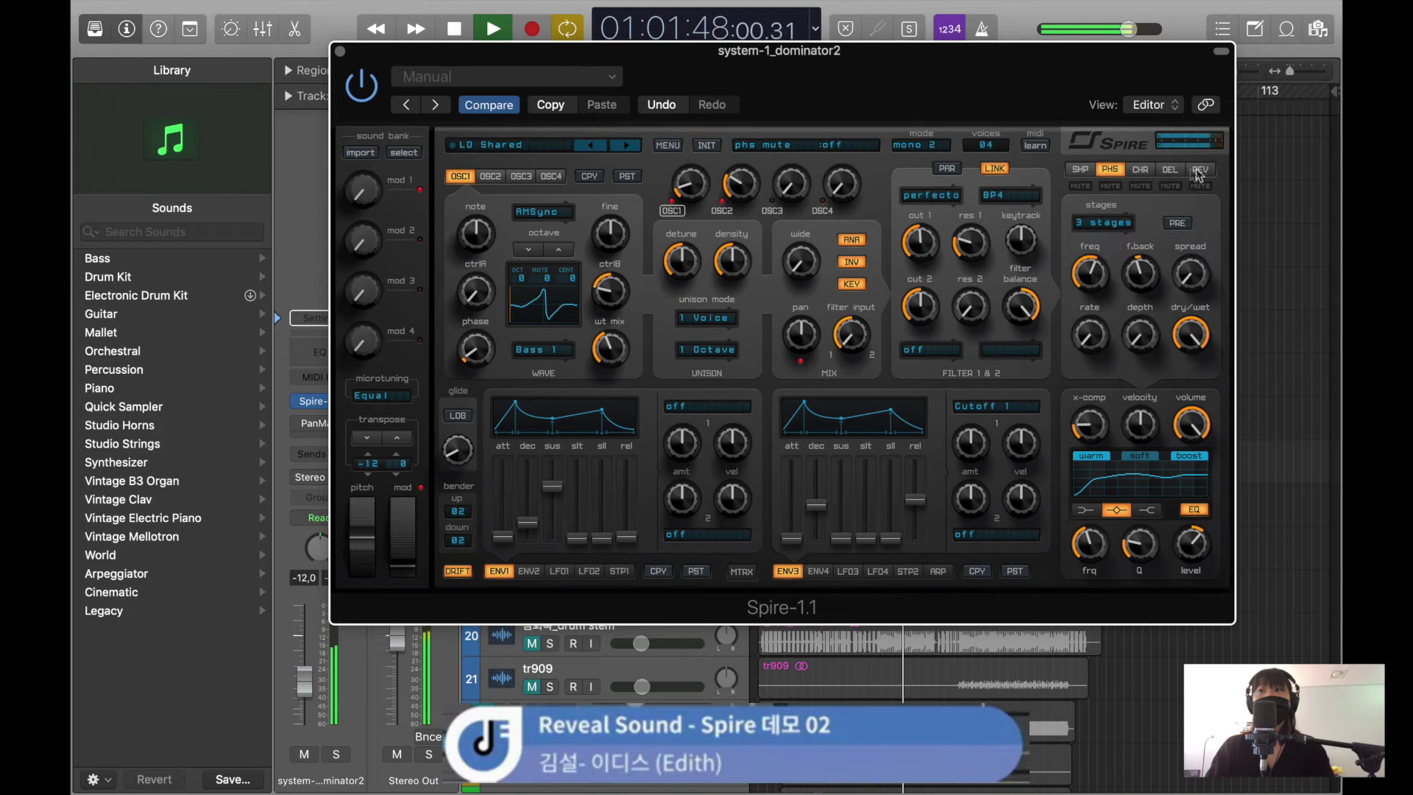
pyautogui.click(1170, 169)
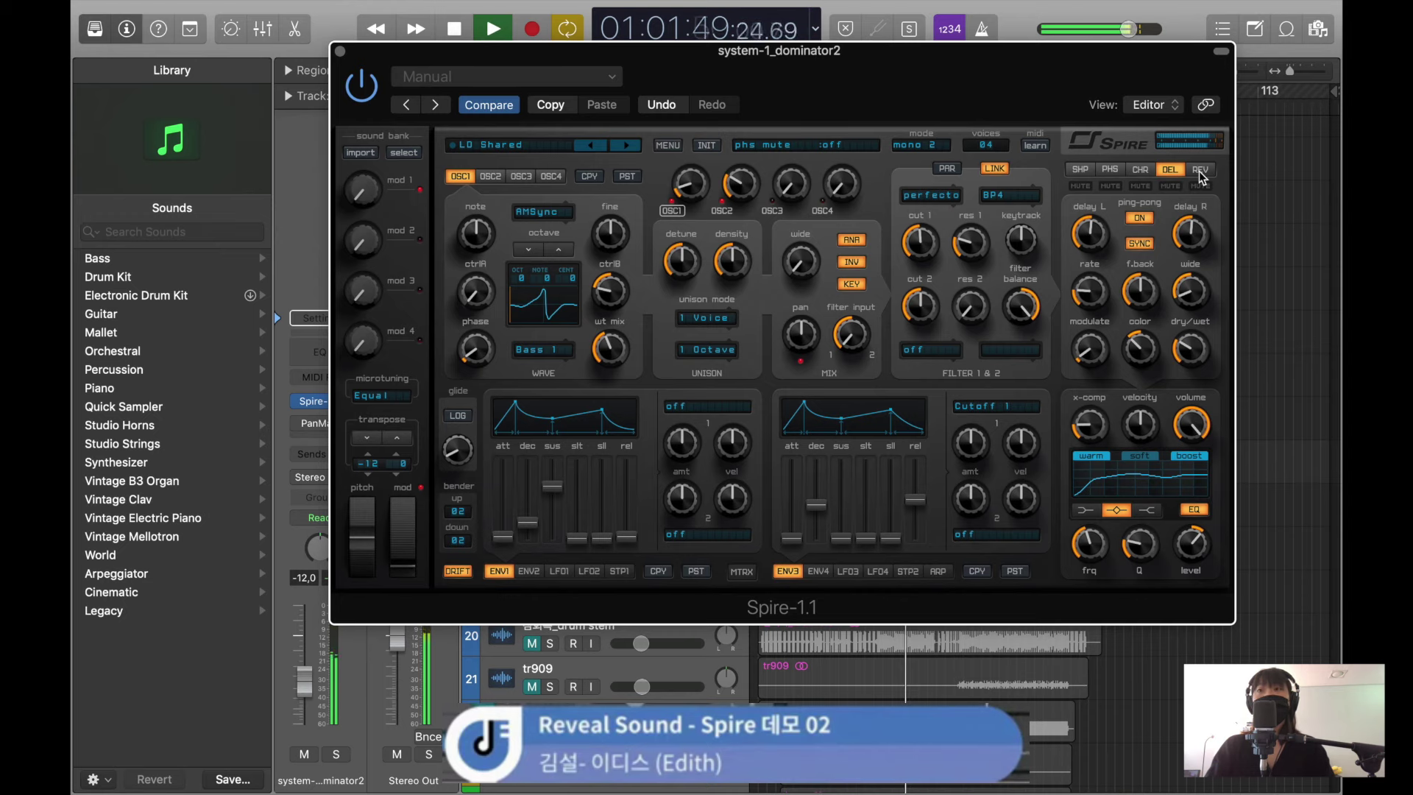
# - Raise the ENV3 attack slightly and set OSC1's phase to 172 while the part plays
pyautogui.moveTo(1042, 107); pyautogui.dragTo(1072, 96)
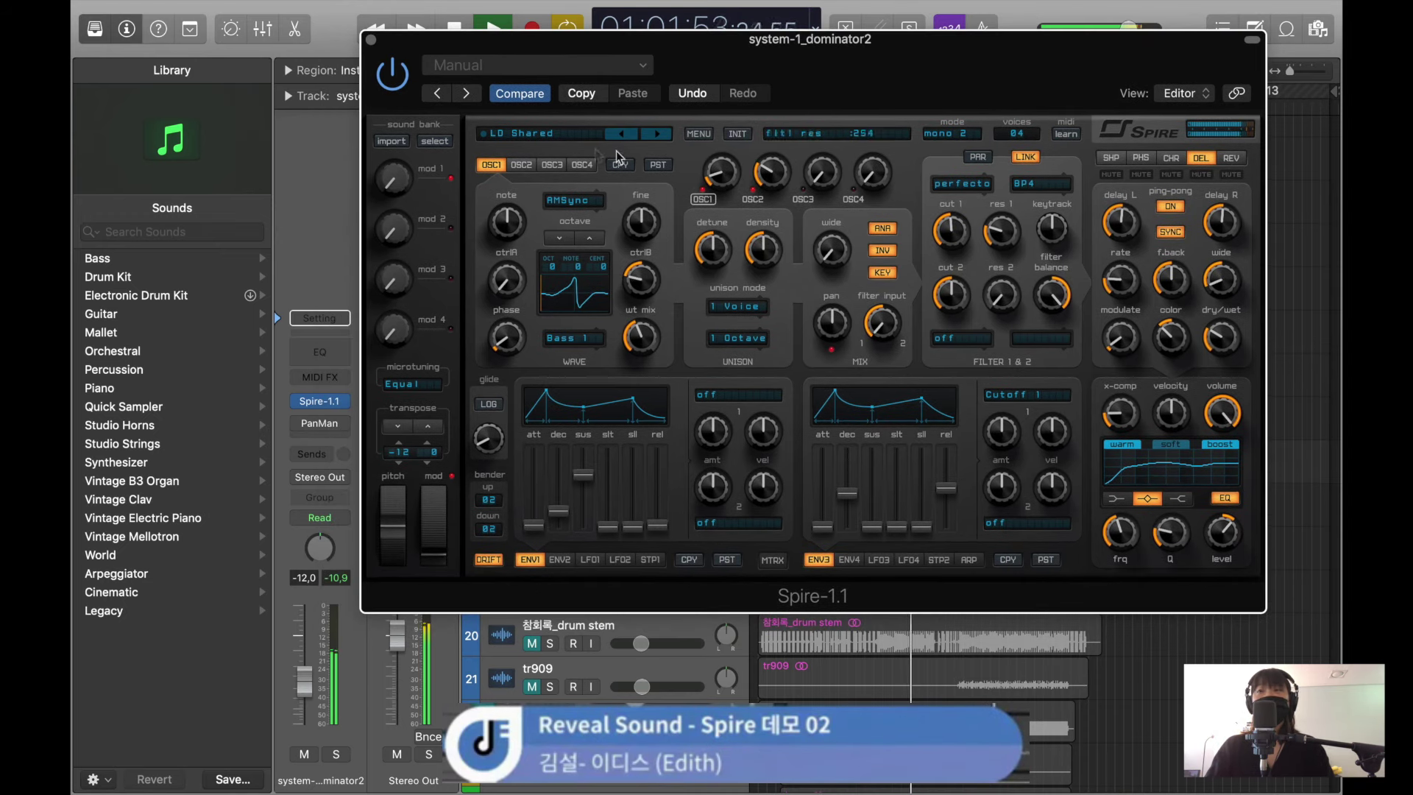
pyautogui.moveTo(827, 528); pyautogui.dragTo(828, 513)
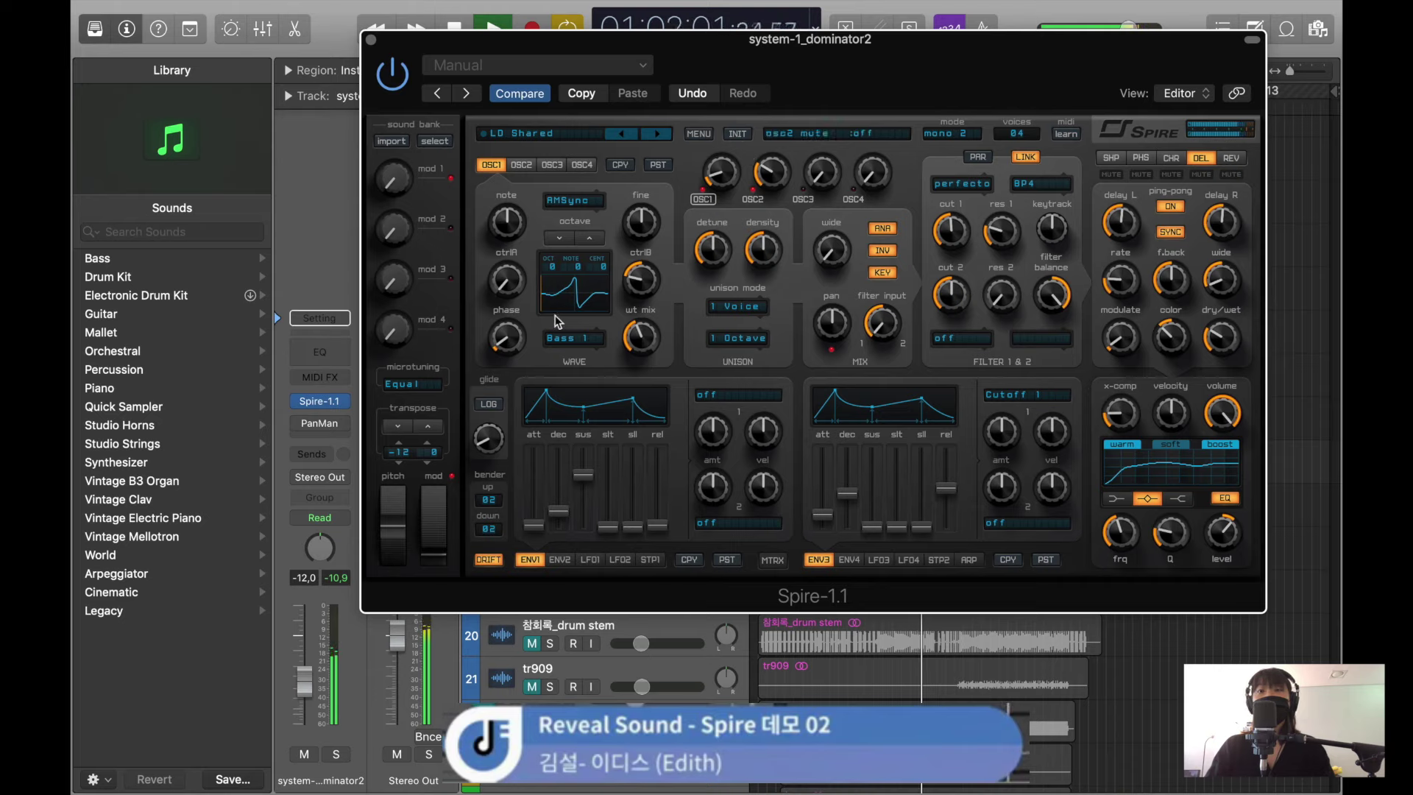
pyautogui.scroll(5, 640, 337)
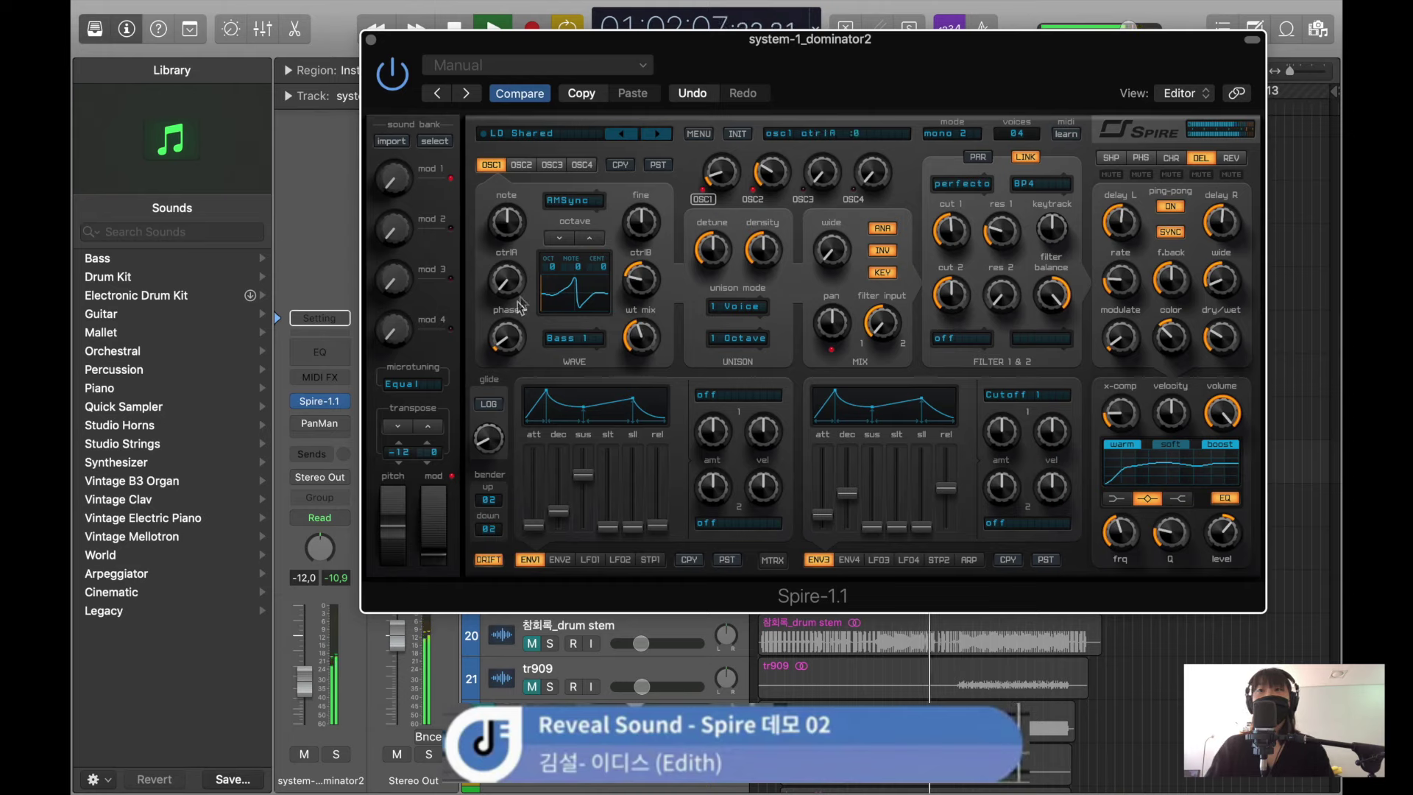
pyautogui.scroll(3, 507, 325)
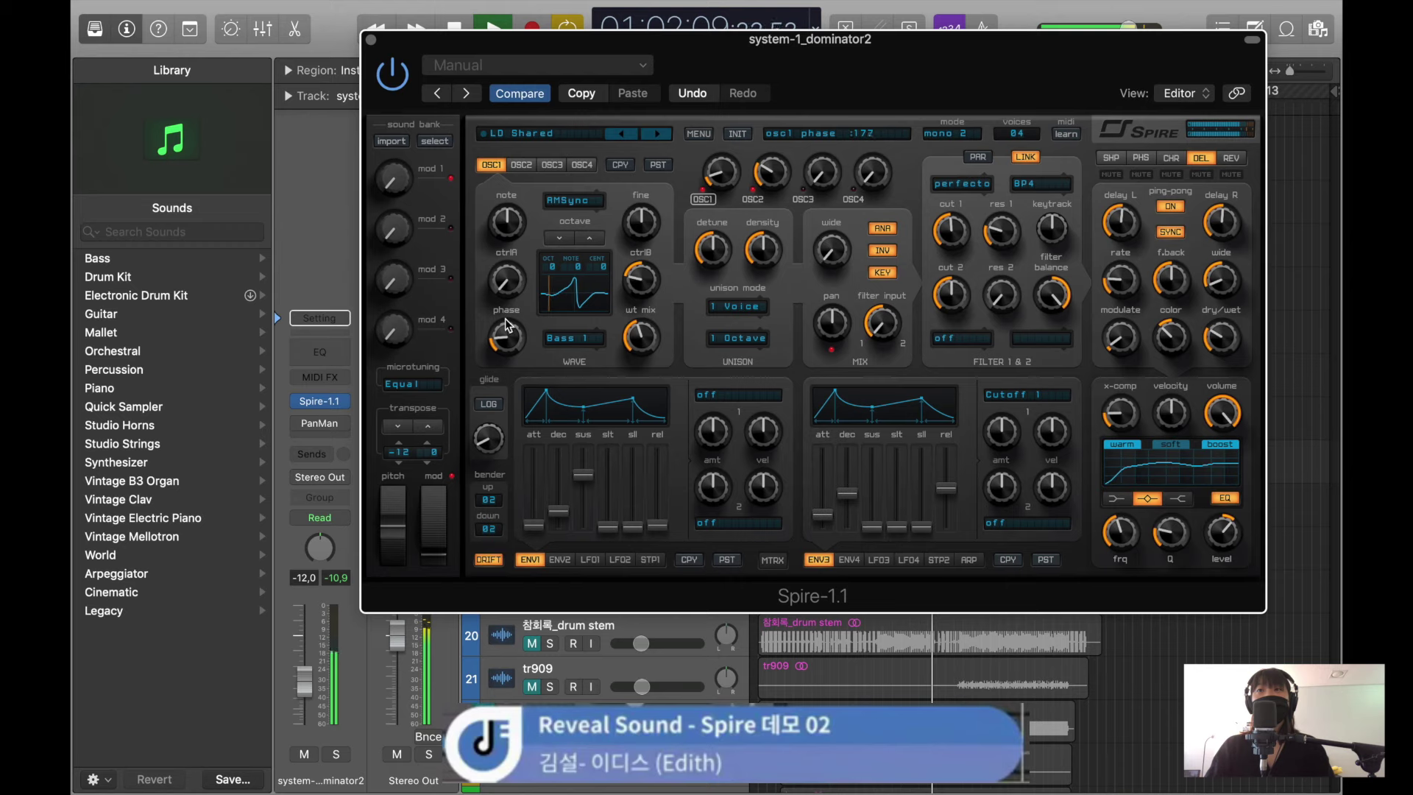
# - Close Spire, enable the PanMan effect on system-1_dominator2, and raise the track volume to -10.4 dB during playback
pyautogui.click(370, 39)
pyautogui.click(308, 427)
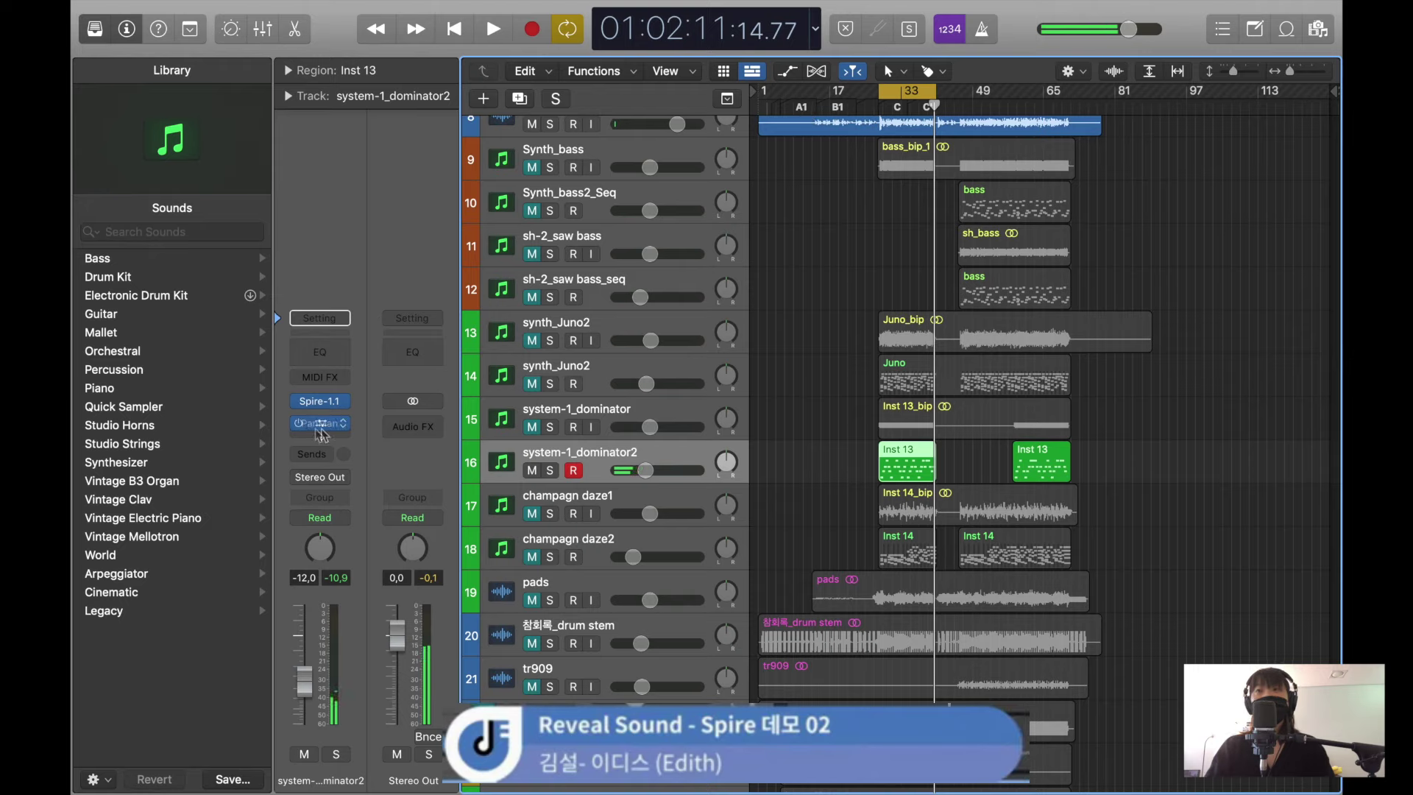
pyautogui.press('space')
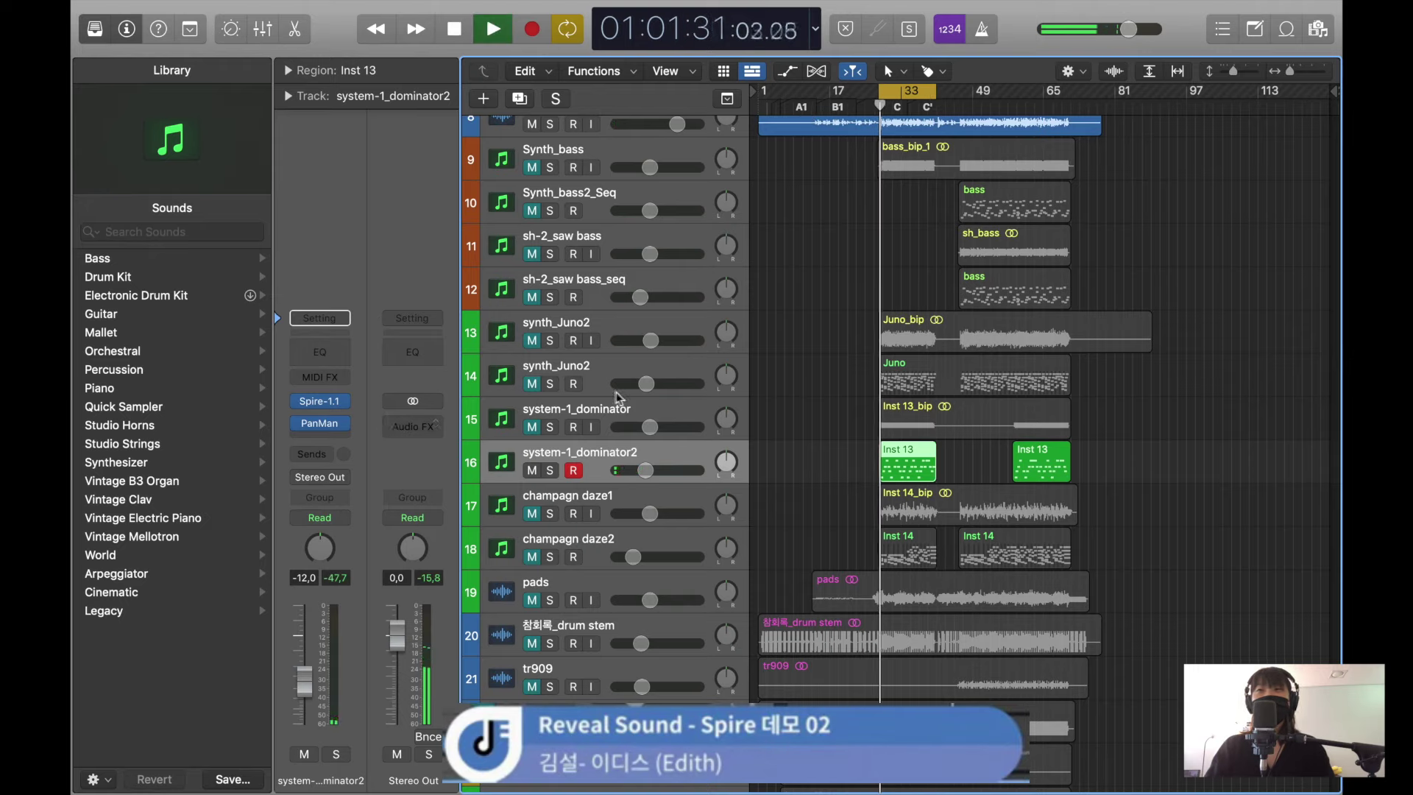
pyautogui.moveTo(645, 470); pyautogui.dragTo(648, 470)
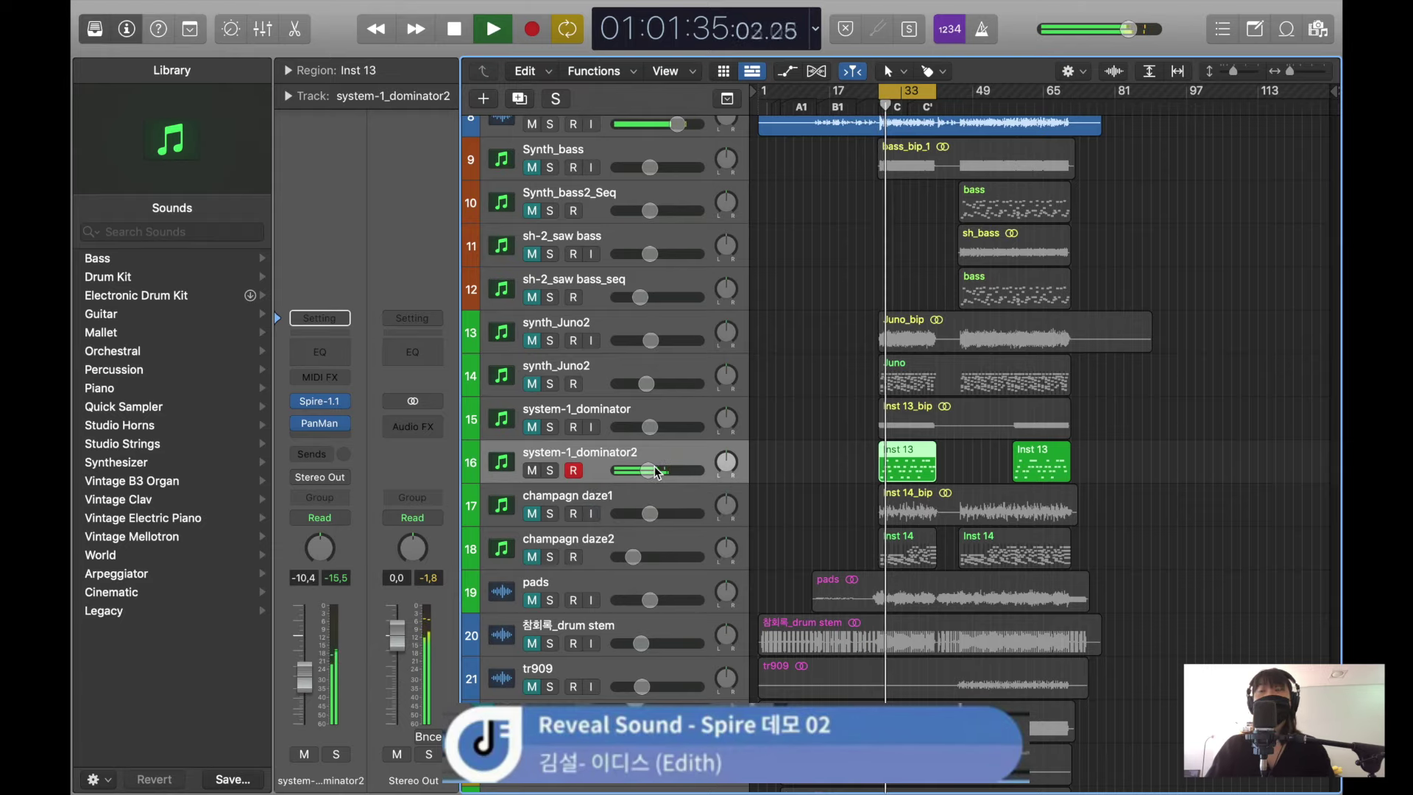